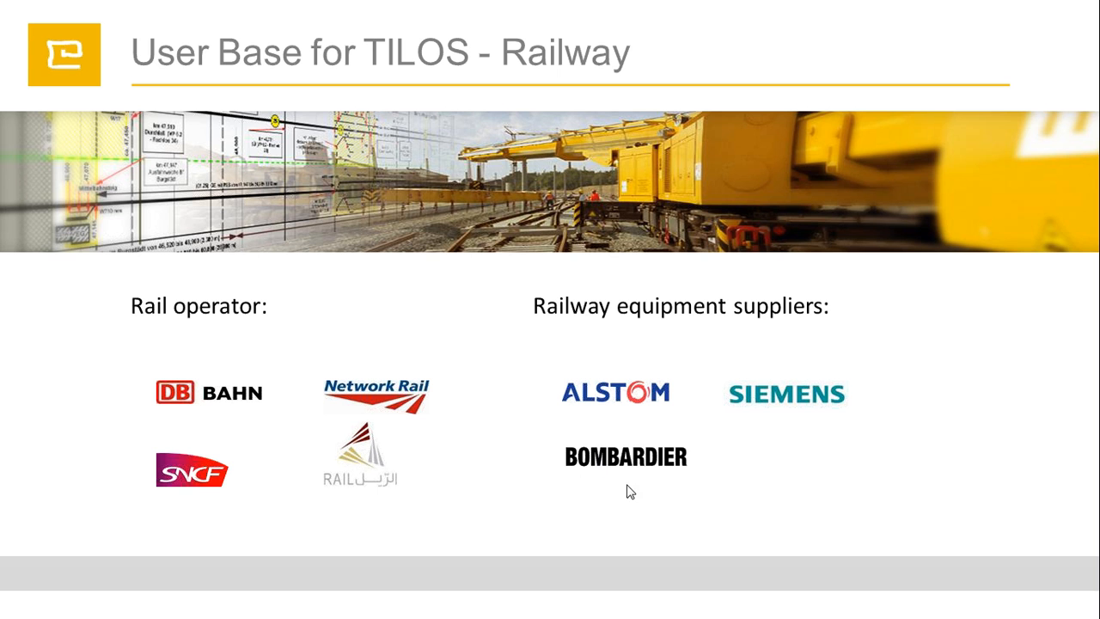
End the slide show and switch to the Tilos window with the 003_SoilClasification project
{"action": "left_click", "coordinate": [555, 427]}
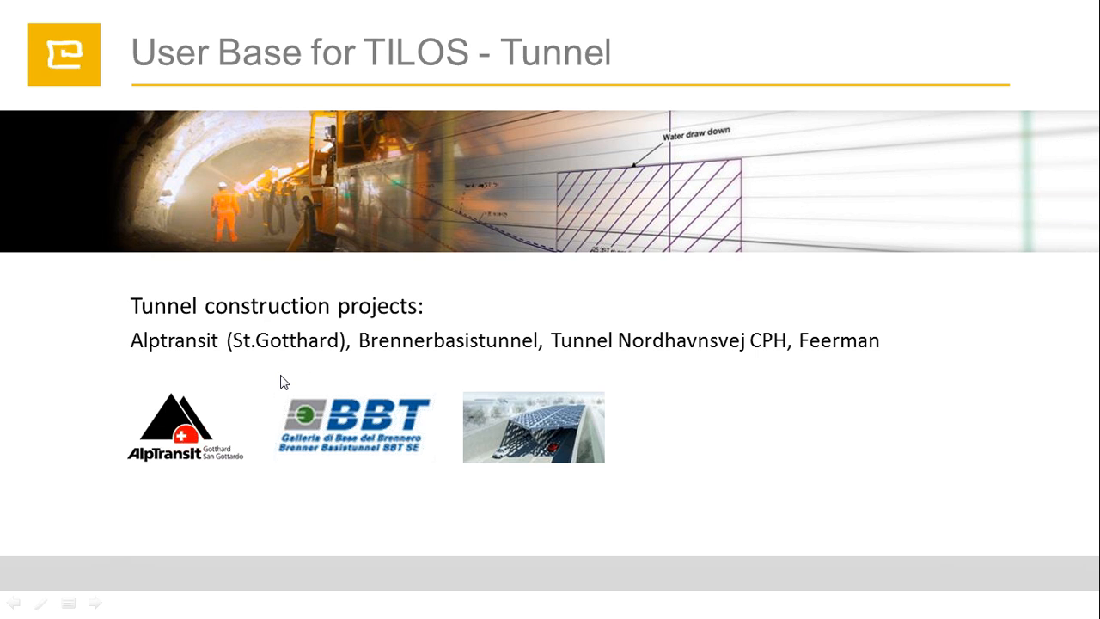
{"action": "key", "text": "Escape"}
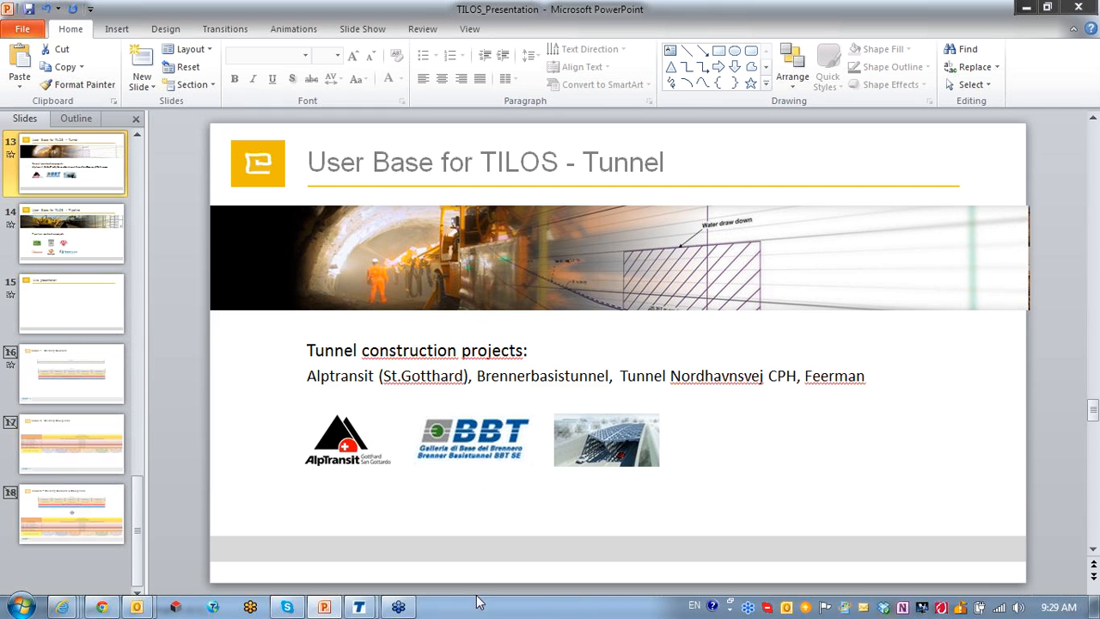
{"action": "mouse_move", "coordinate": [357, 609]}
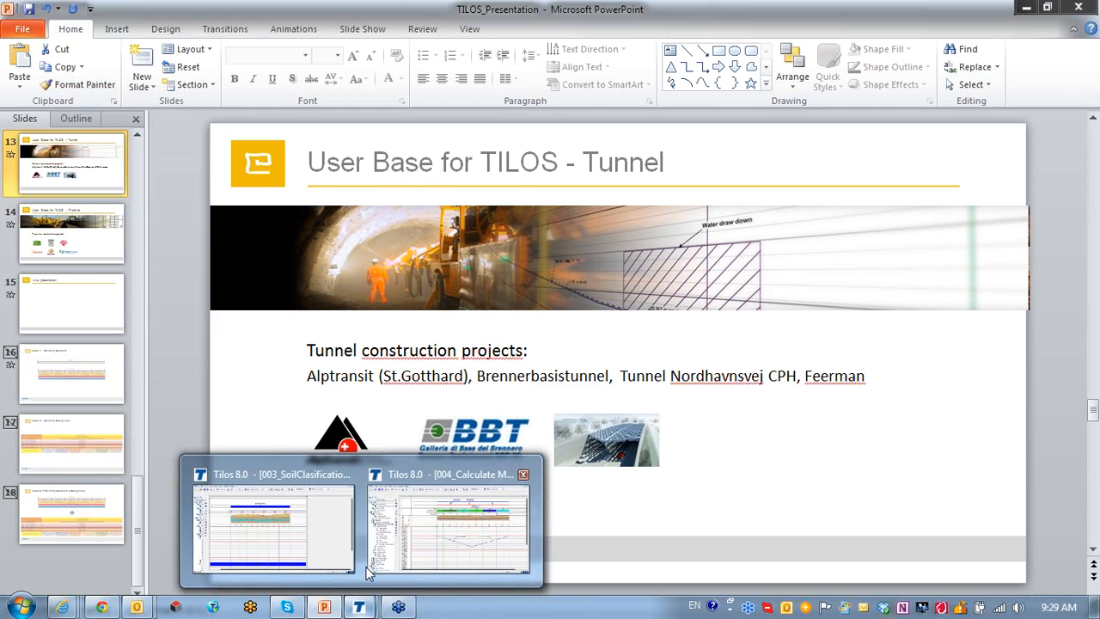
{"action": "left_click", "coordinate": [320, 525]}
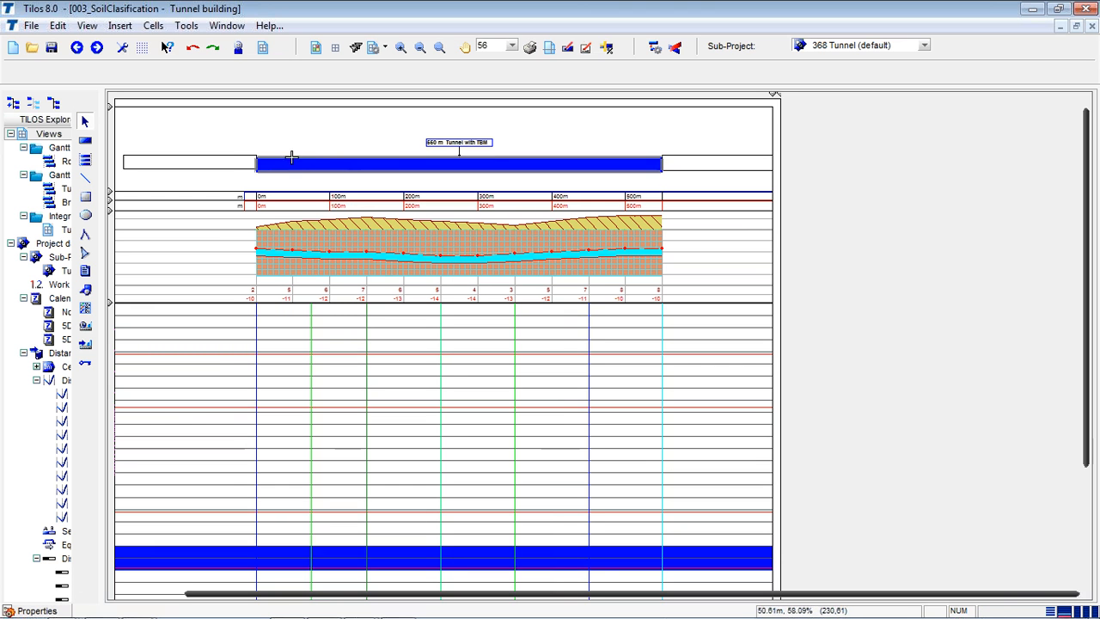
Examine the 550 m tunnel section and the elevation profile below it at a larger zoom
{"action": "left_click", "coordinate": [400, 49]}
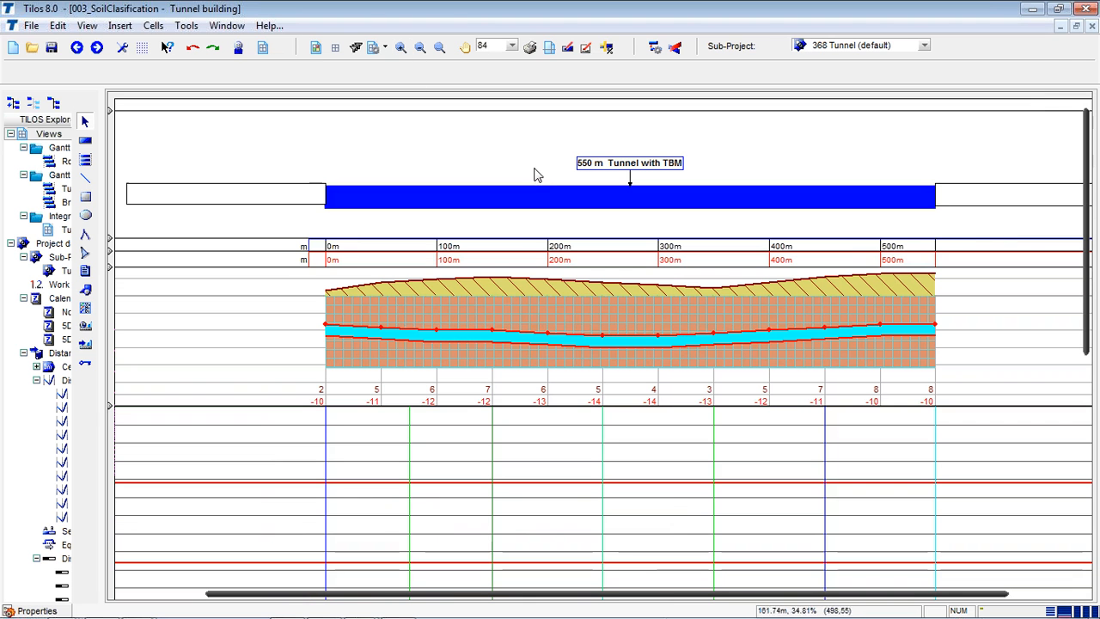
{"action": "left_click", "coordinate": [325, 200]}
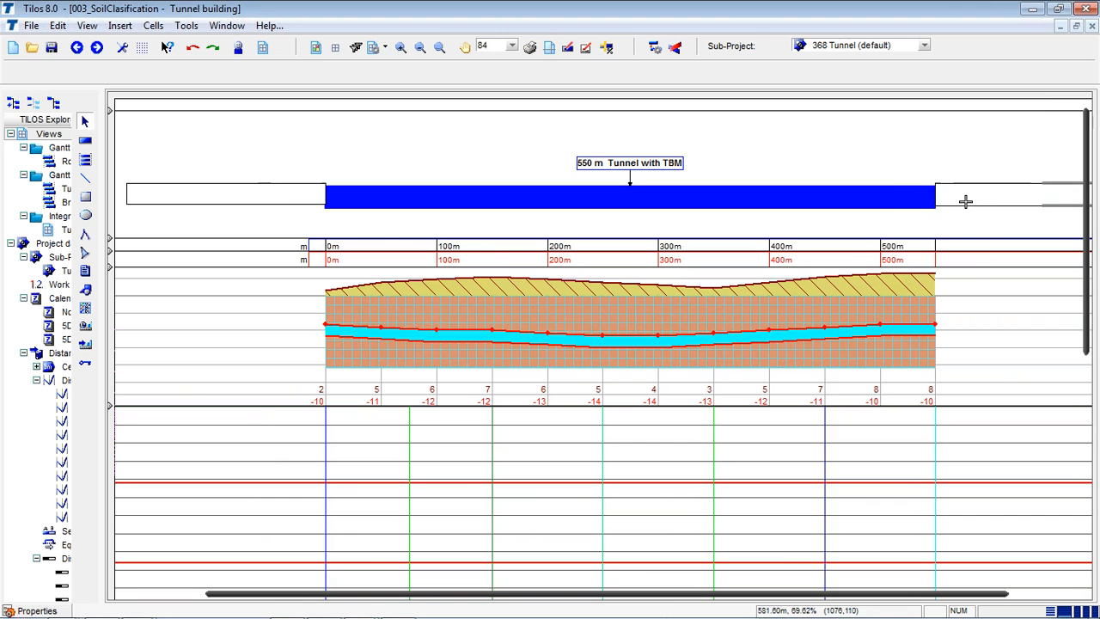
{"action": "left_click", "coordinate": [934, 202]}
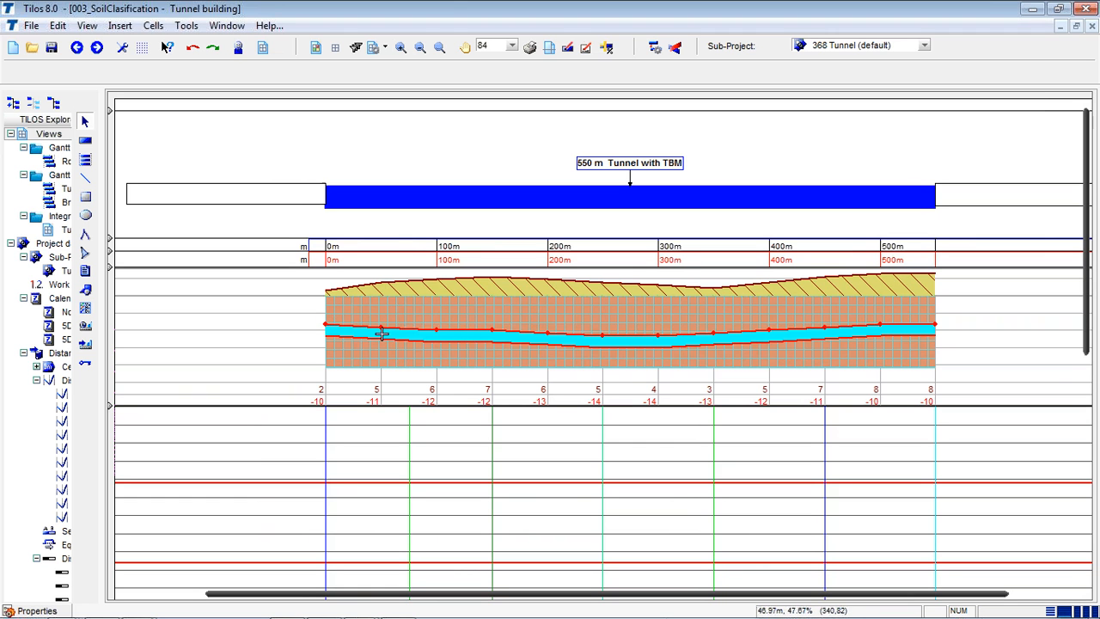
{"action": "left_click", "coordinate": [327, 293]}
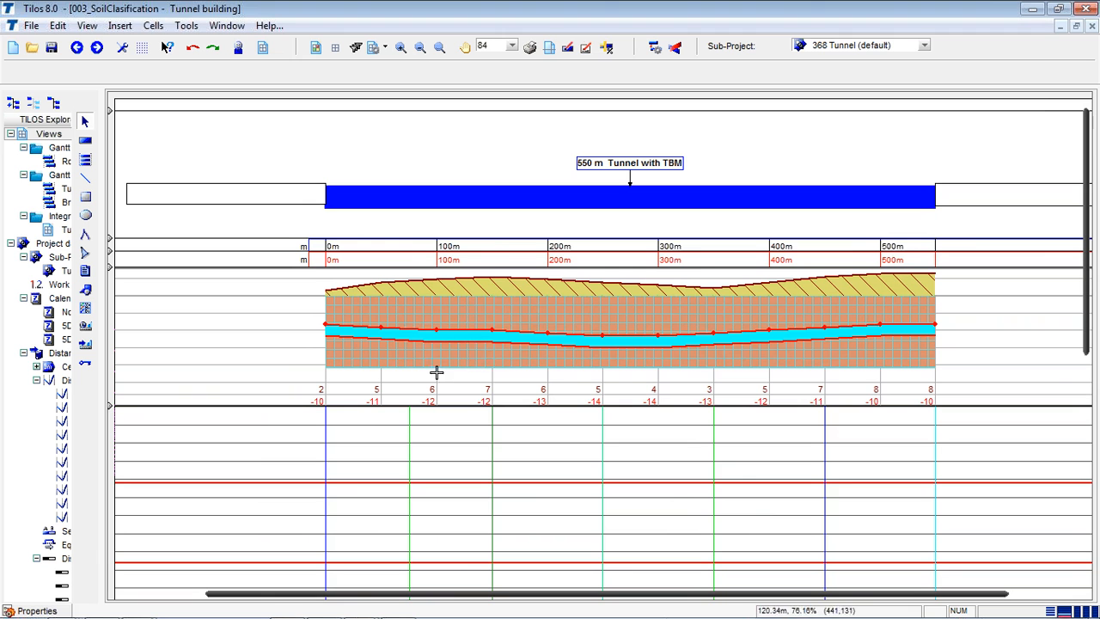
{"action": "left_click", "coordinate": [472, 310]}
{"action": "left_click_drag", "start_coordinate": [1087, 329], "coordinate": [1094, 368]}
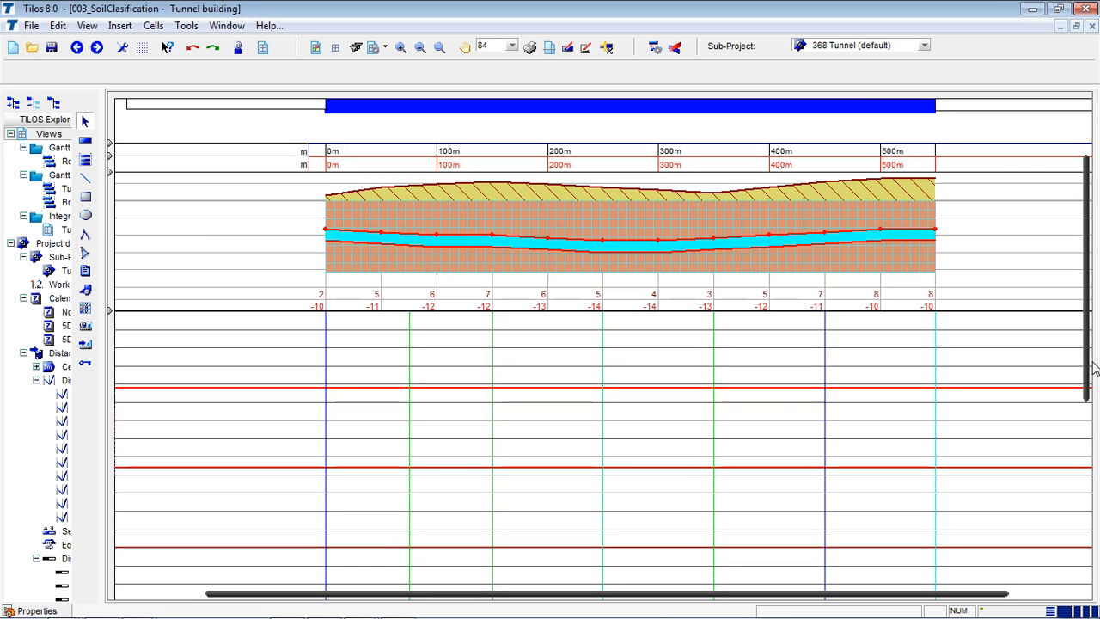
{"action": "key", "text": "ctrl+s"}
{"action": "key", "text": "ctrl+s"}
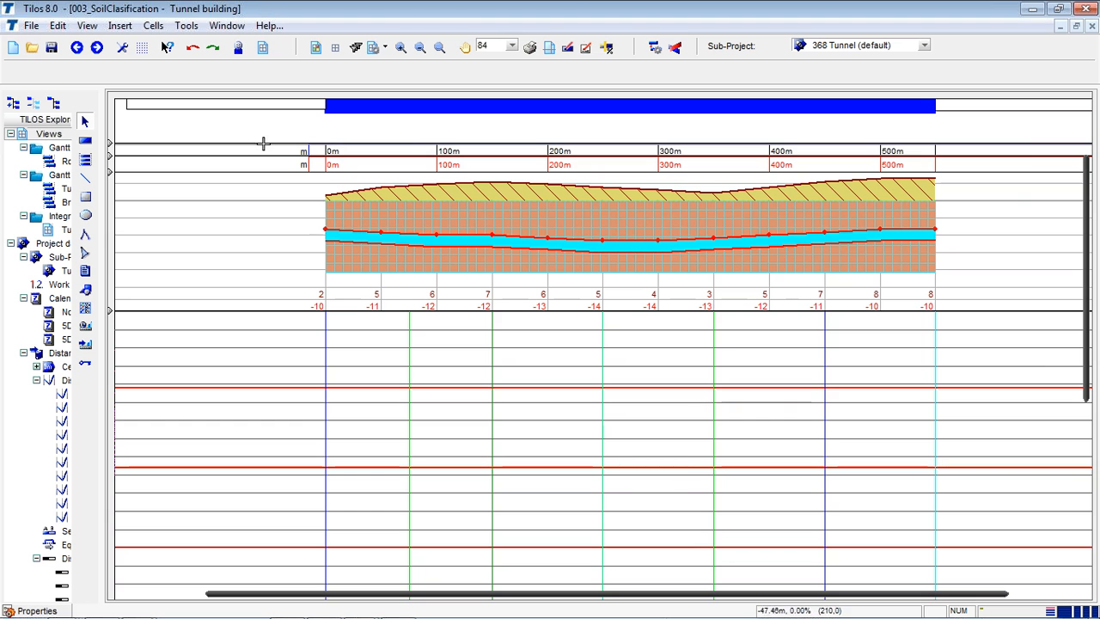
Draw a task from the Tunnel library's TBM template in the time-distance diagram, from 0 to 550 m, starting 8/17/2009
{"action": "left_click", "coordinate": [88, 143]}
{"action": "left_click", "coordinate": [88, 144]}
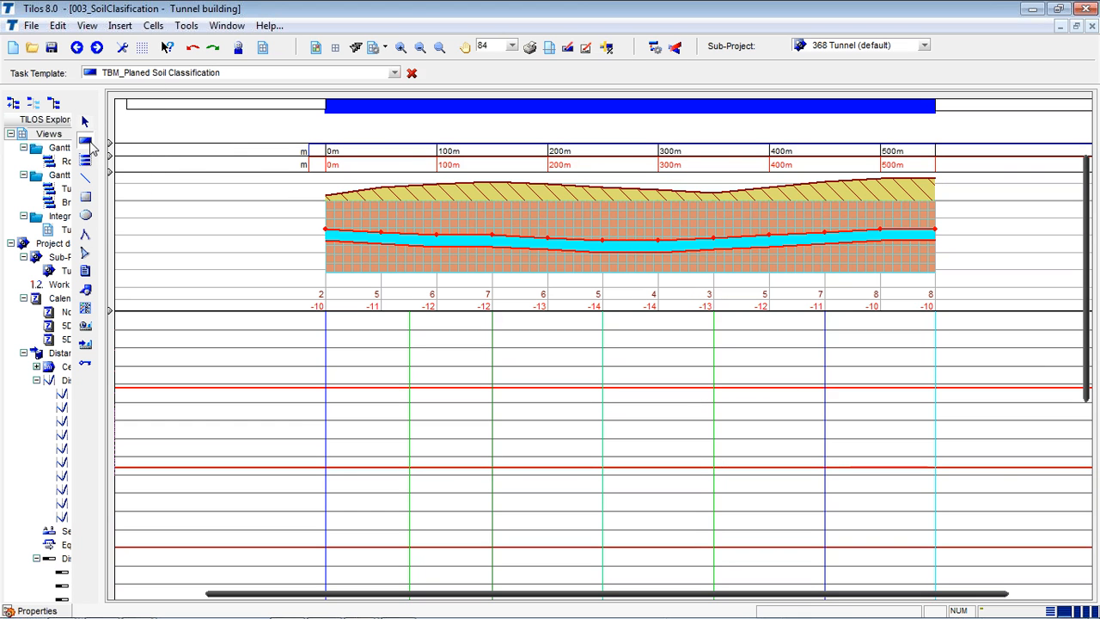
{"action": "left_click", "coordinate": [395, 73]}
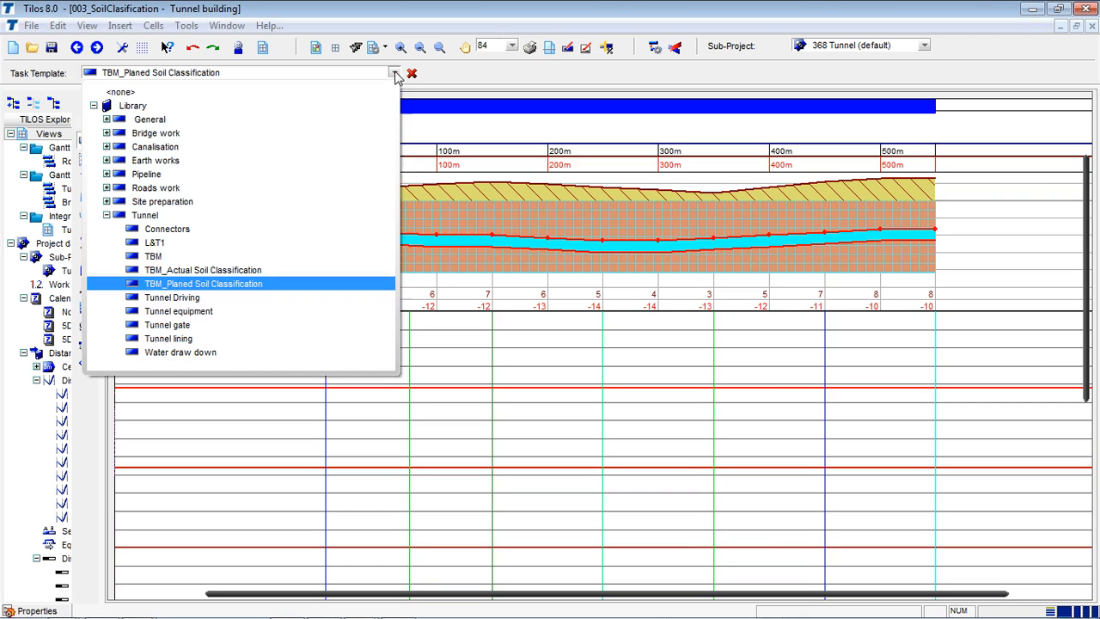
{"action": "left_click", "coordinate": [186, 260]}
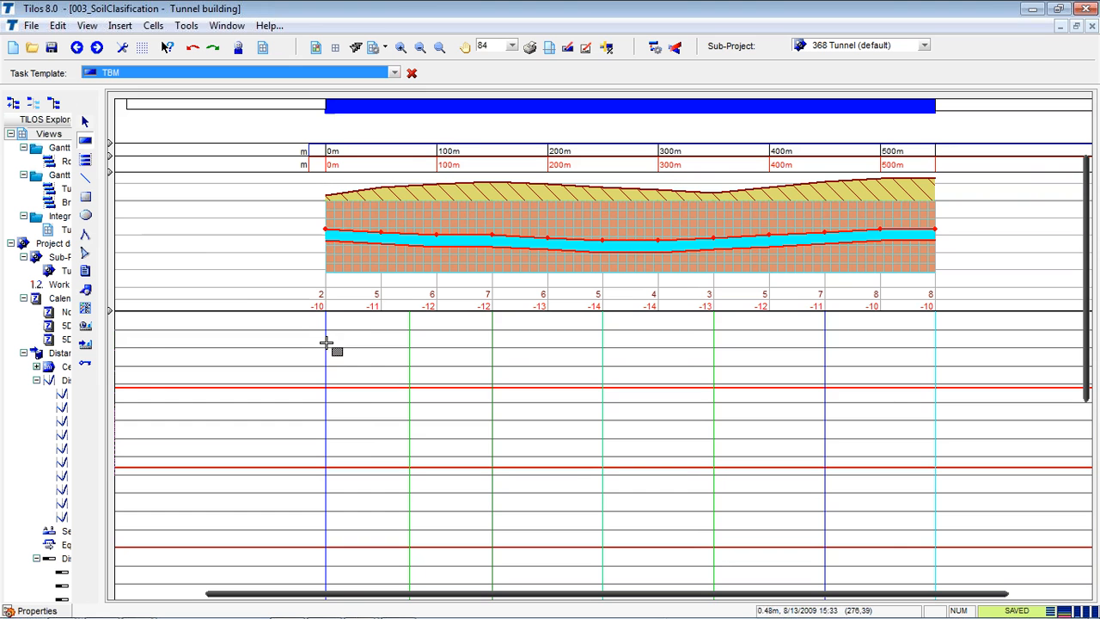
{"action": "left_click_drag", "start_coordinate": [423, 594], "coordinate": [320, 594]}
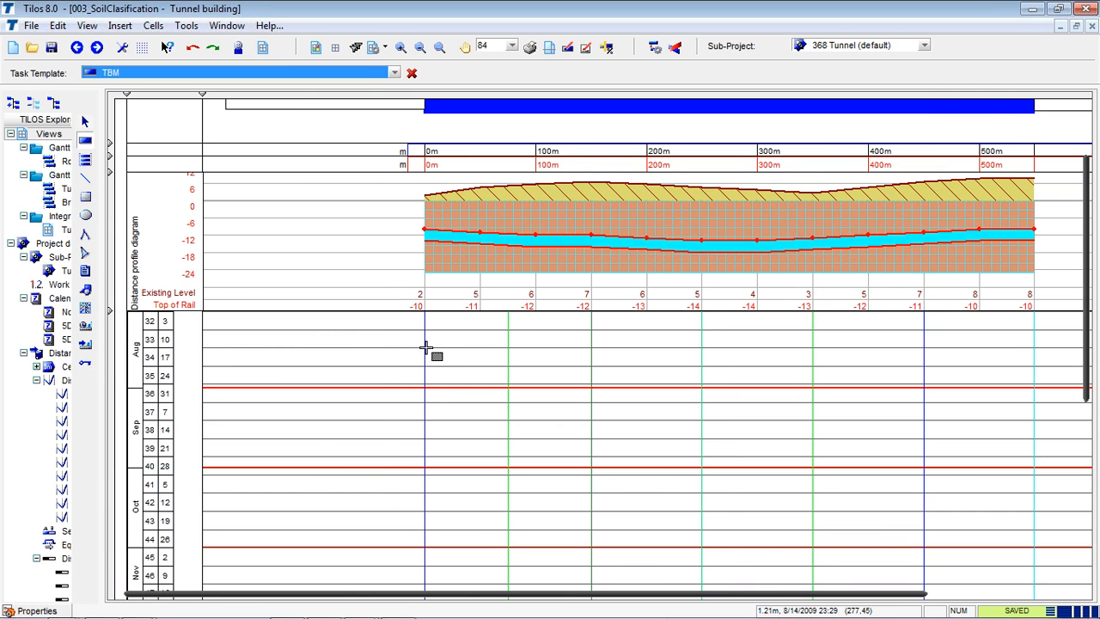
{"action": "mouse_move", "coordinate": [426, 348]}
{"action": "left_mouse_down"}
{"action": "mouse_move", "coordinate": [641, 446]}
{"action": "mouse_move", "coordinate": [786, 496]}
{"action": "mouse_move", "coordinate": [926, 526]}
{"action": "mouse_move", "coordinate": [1029, 577]}
{"action": "mouse_move", "coordinate": [1041, 570]}
{"action": "left_mouse_up"}
{"action": "left_click", "coordinate": [714, 516]}
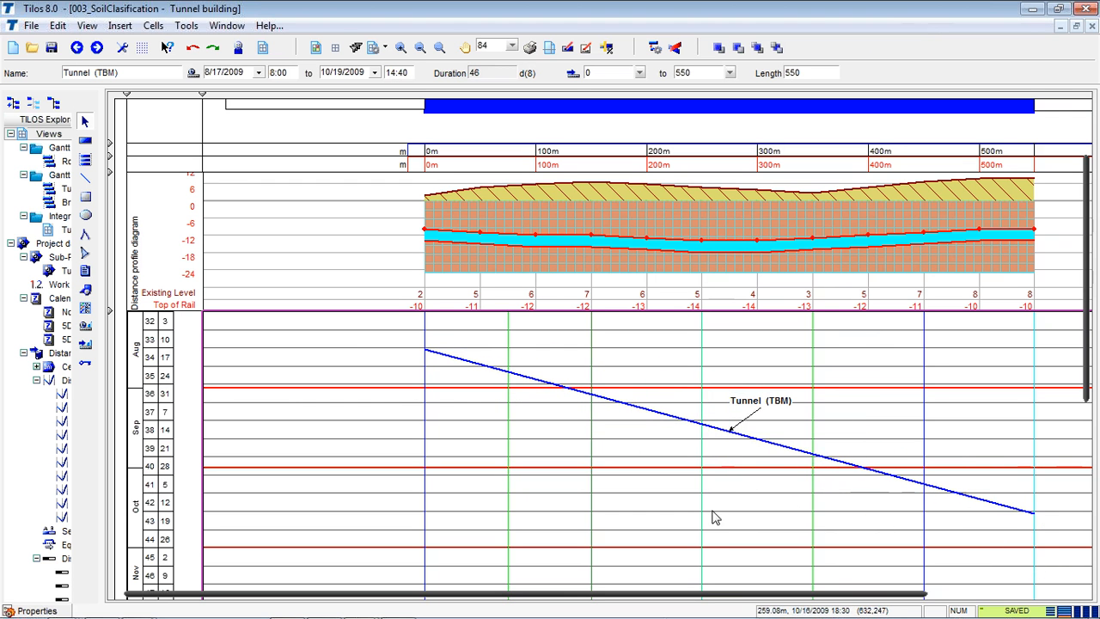
{"action": "left_click", "coordinate": [781, 405]}
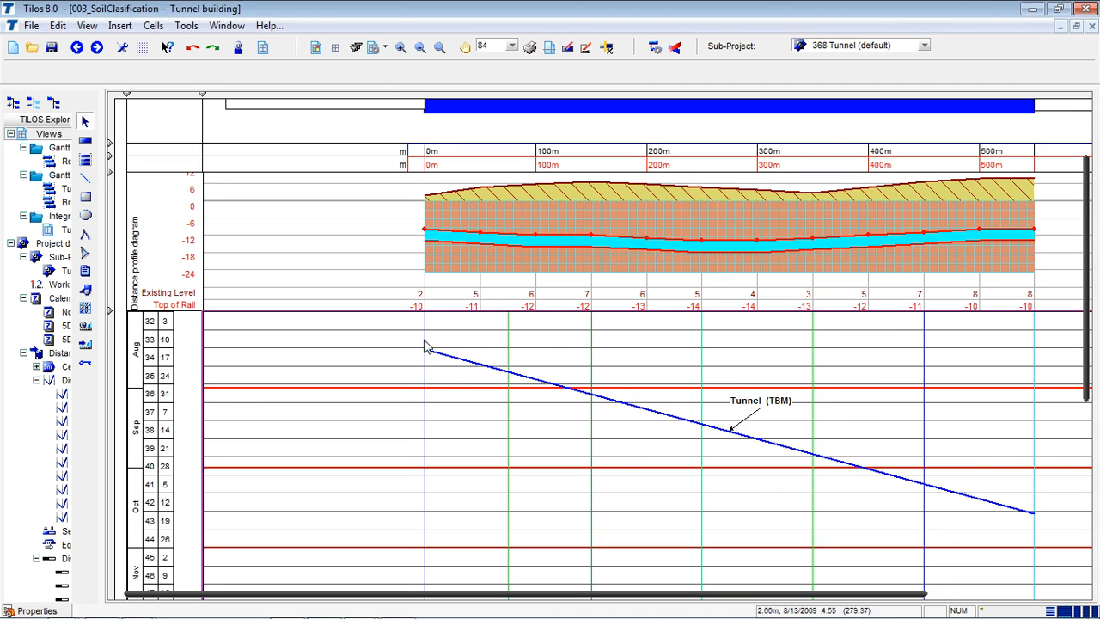
Examine the Tunnel (TBM) task line against the calendar scale, the distance scale and the tunnel profile
{"action": "scroll", "coordinate": [460, 349], "scroll_direction": "up", "scroll_amount": 1}
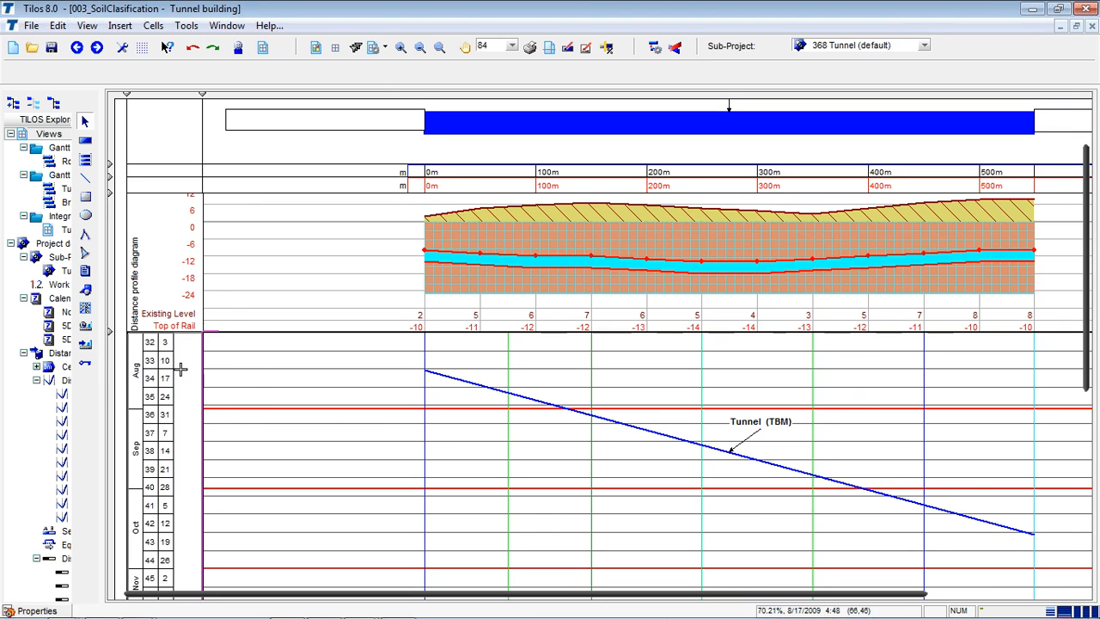
{"action": "left_click", "coordinate": [181, 370]}
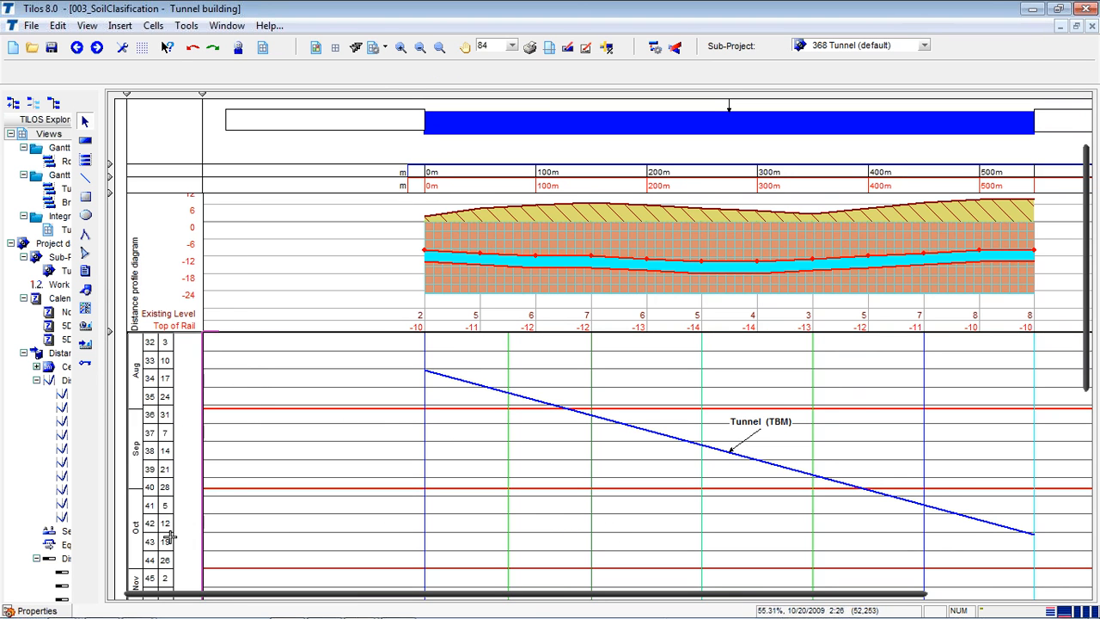
{"action": "key", "text": "ctrl"}
{"action": "key", "text": "ctrl"}
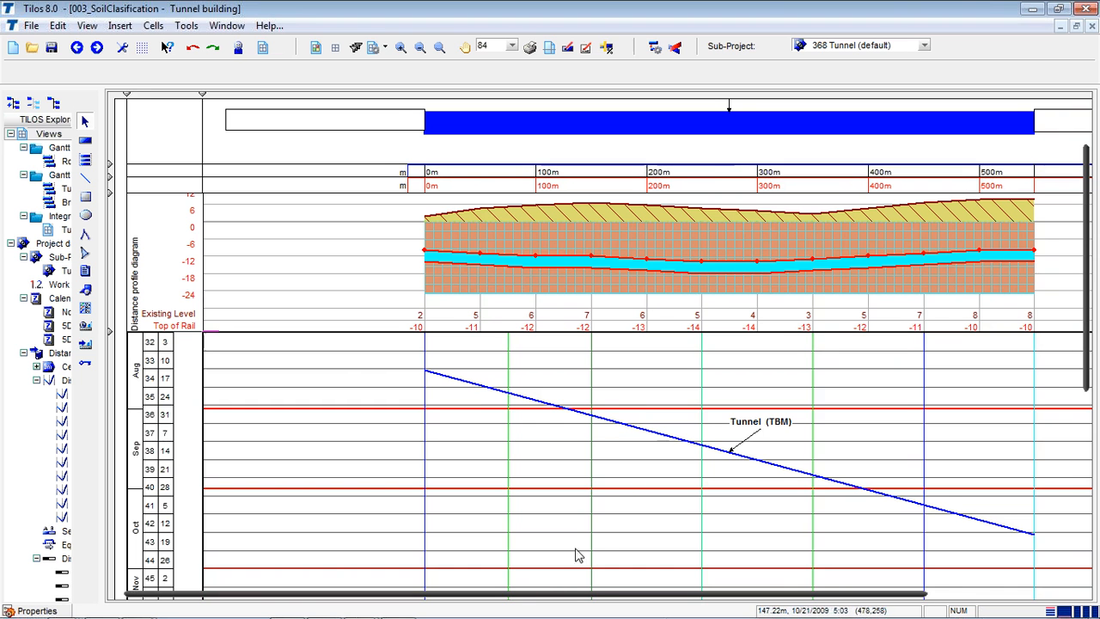
{"action": "left_click_drag", "start_coordinate": [558, 594], "coordinate": [675, 600]}
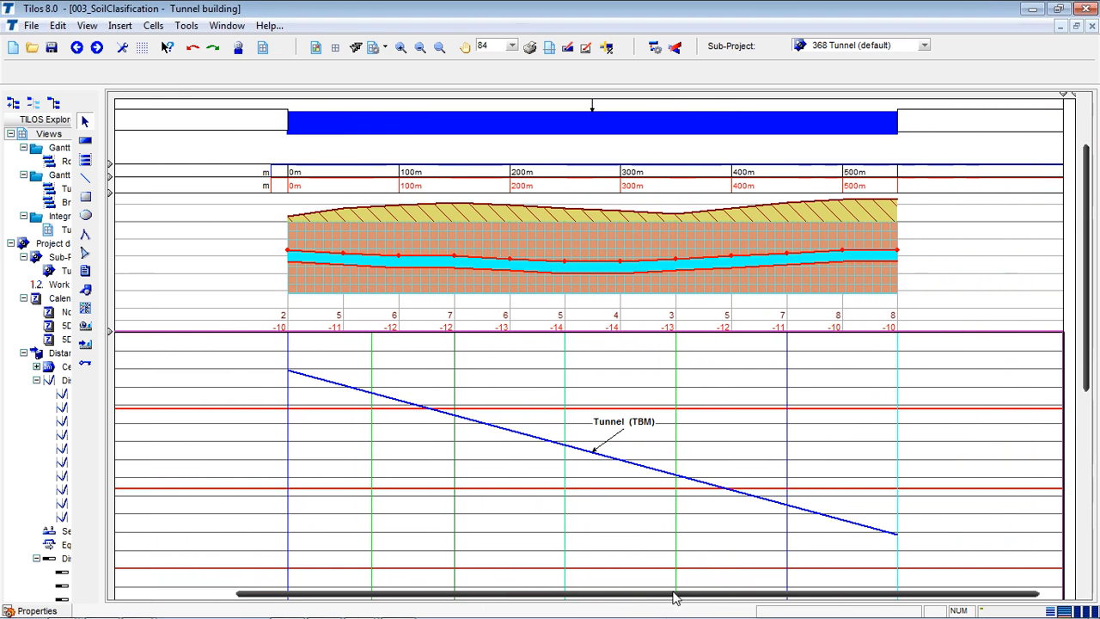
{"action": "left_click", "coordinate": [420, 48]}
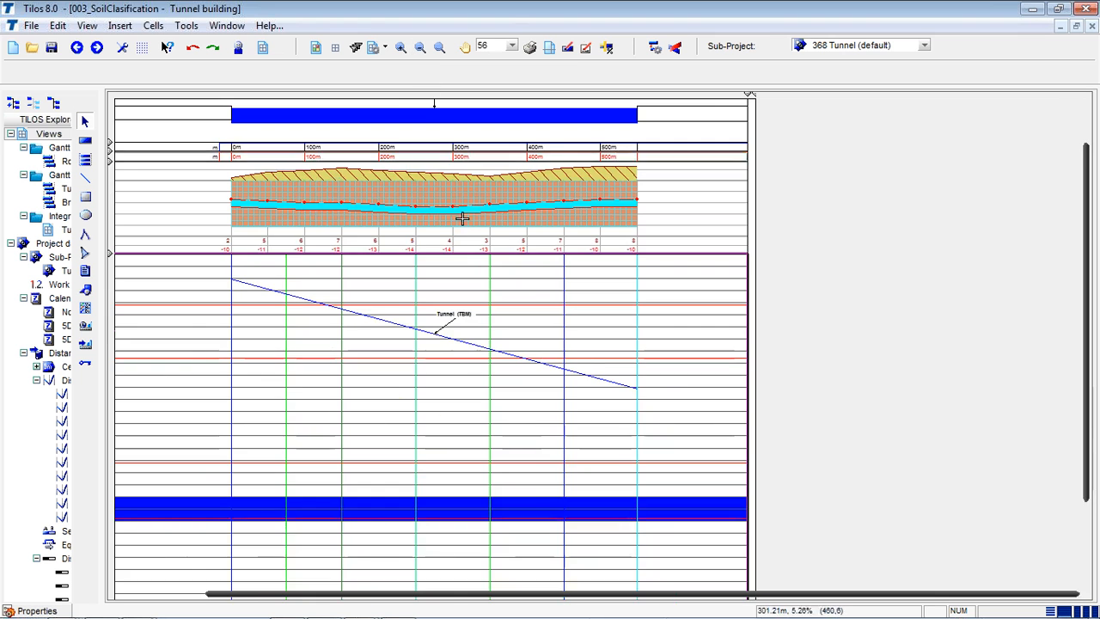
{"action": "scroll", "coordinate": [462, 219], "scroll_direction": "up", "scroll_amount": 1}
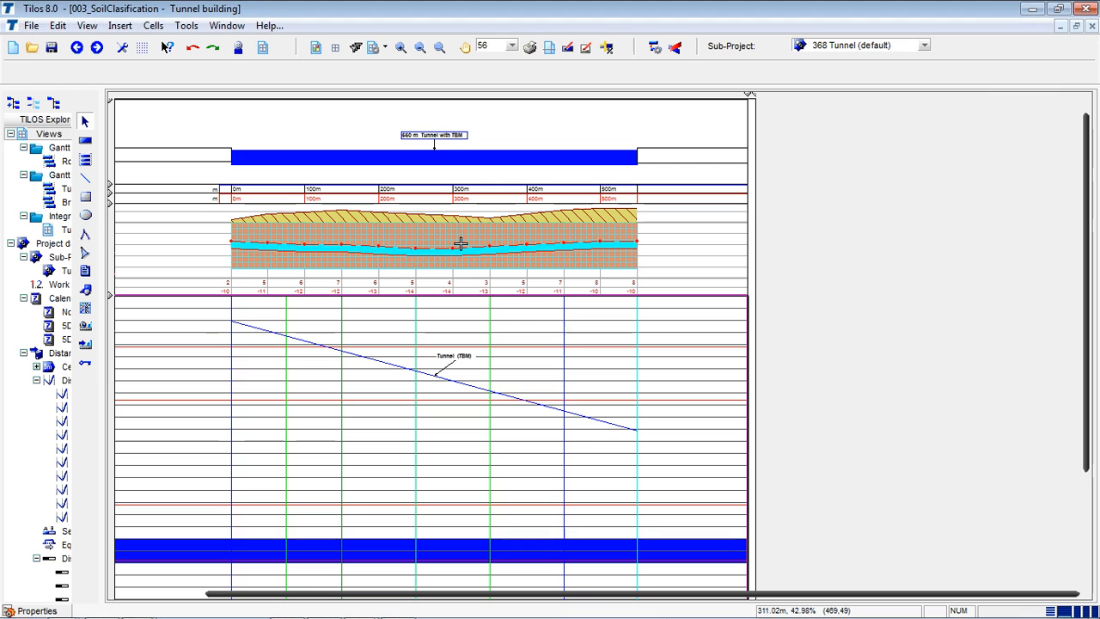
{"action": "key", "text": "ctrl+s"}
{"action": "left_click", "coordinate": [238, 322]}
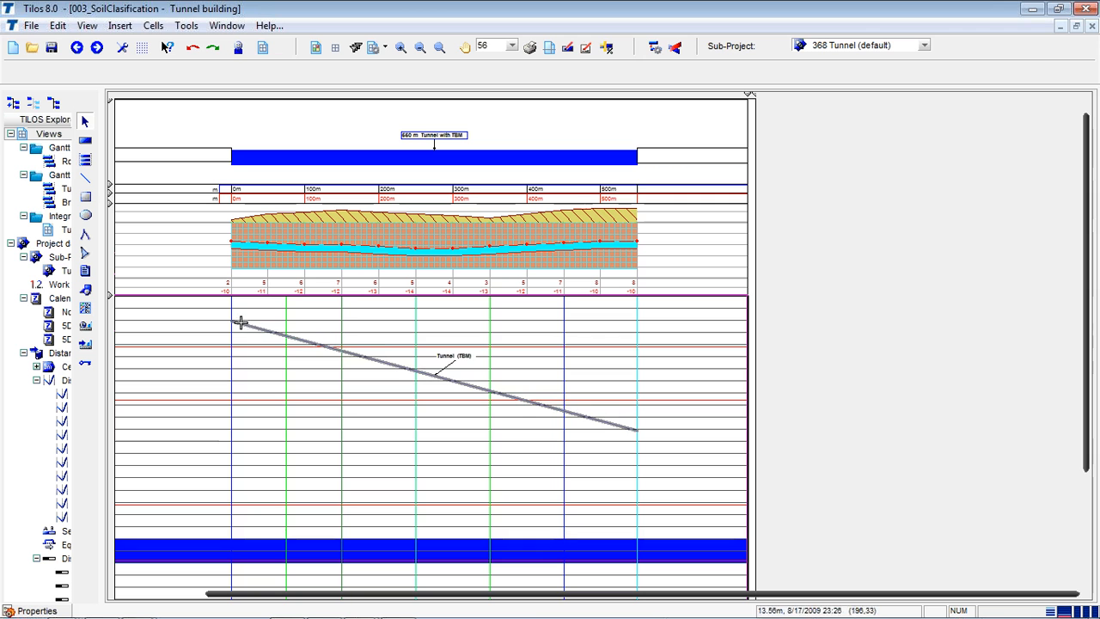
{"action": "left_click", "coordinate": [459, 425]}
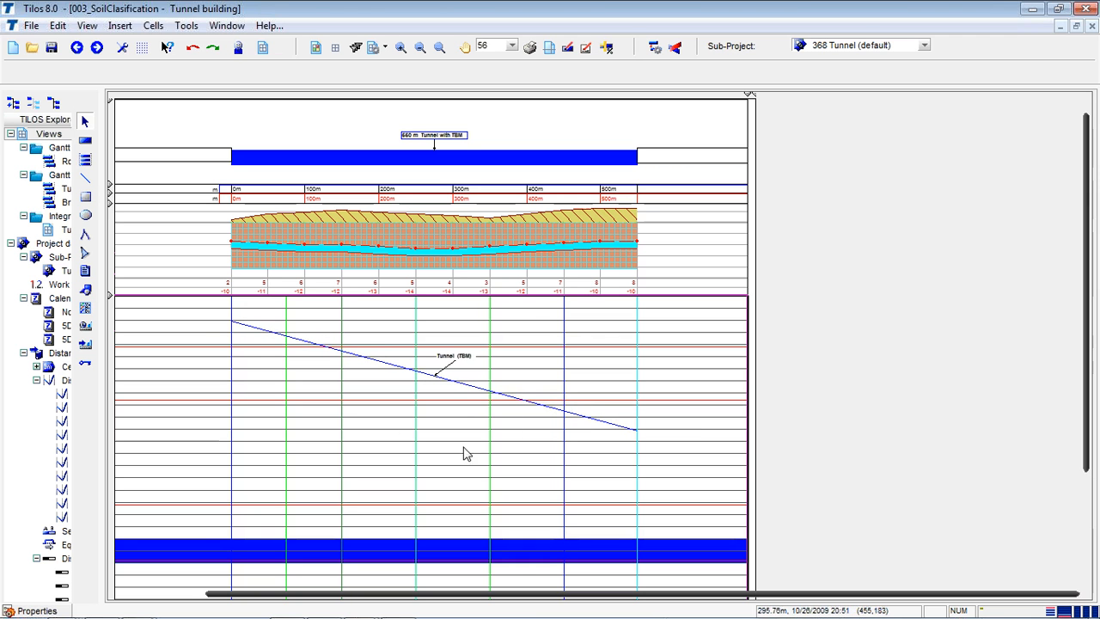
{"action": "left_click", "coordinate": [446, 379]}
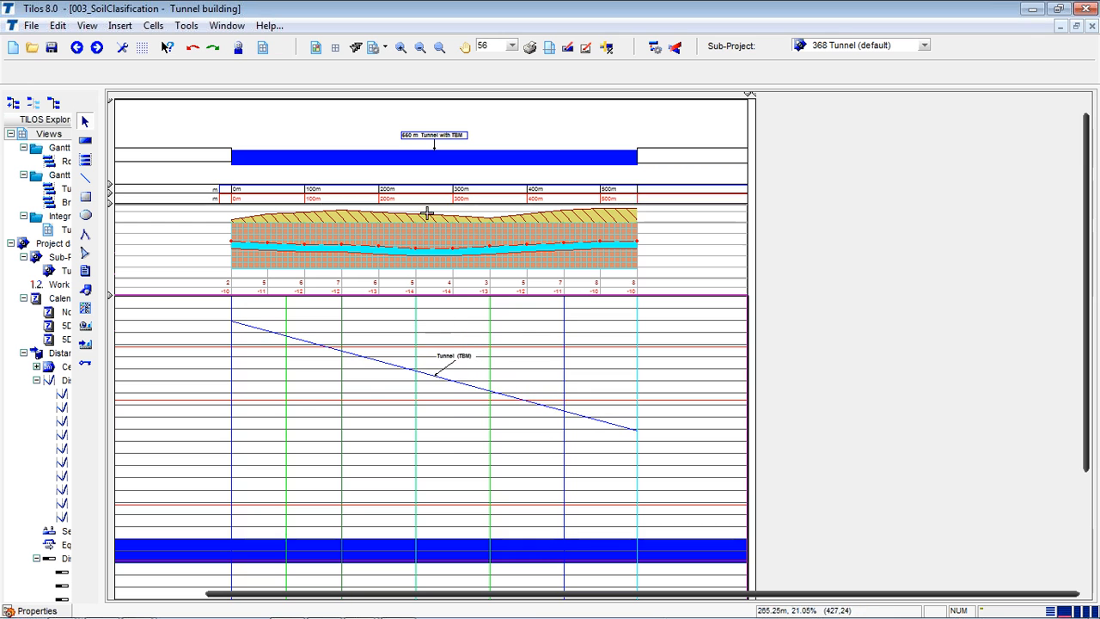
{"action": "left_click", "coordinate": [434, 155]}
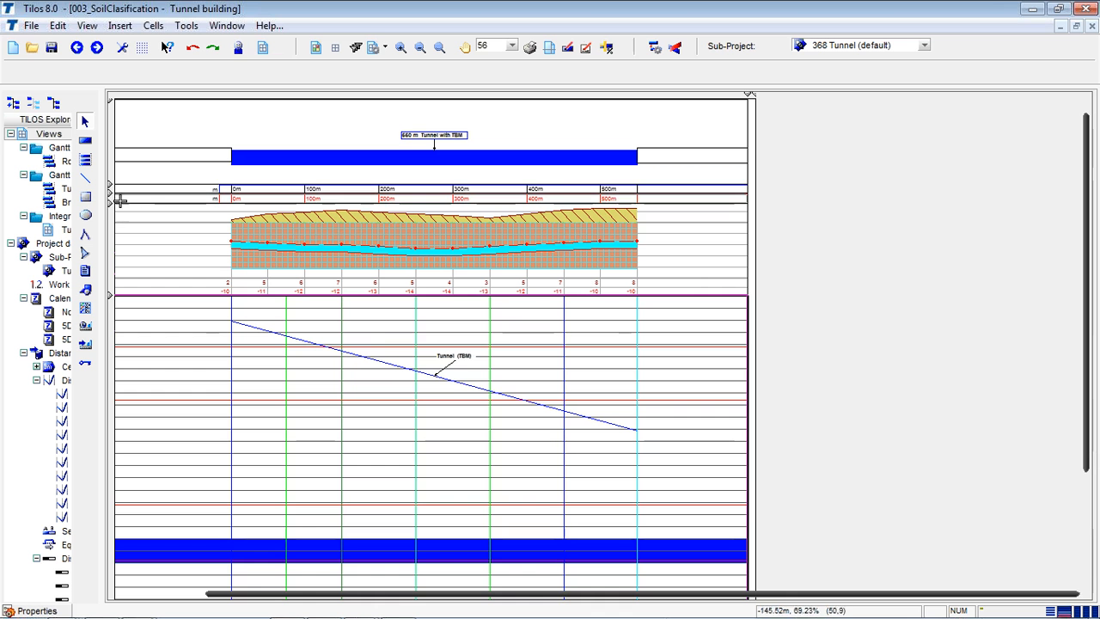
Enlarge the row under the upper distance scale to show the planned soil classification and its distances
{"action": "left_click_drag", "start_coordinate": [110, 199], "coordinate": [110, 226]}
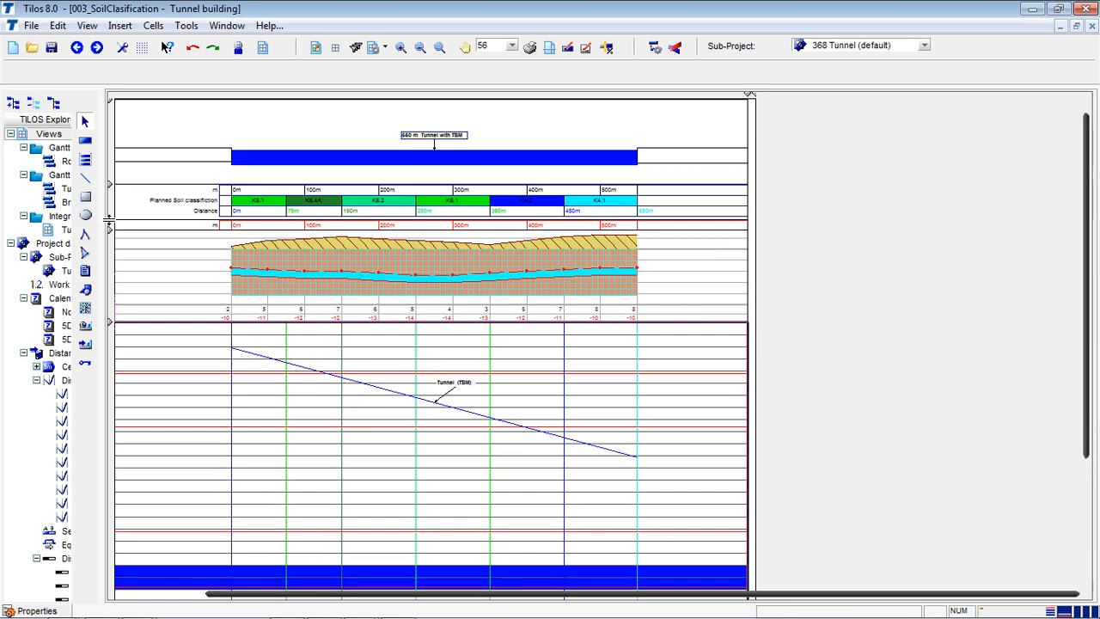
{"action": "left_click", "coordinate": [386, 49]}
{"action": "left_click", "coordinate": [401, 49]}
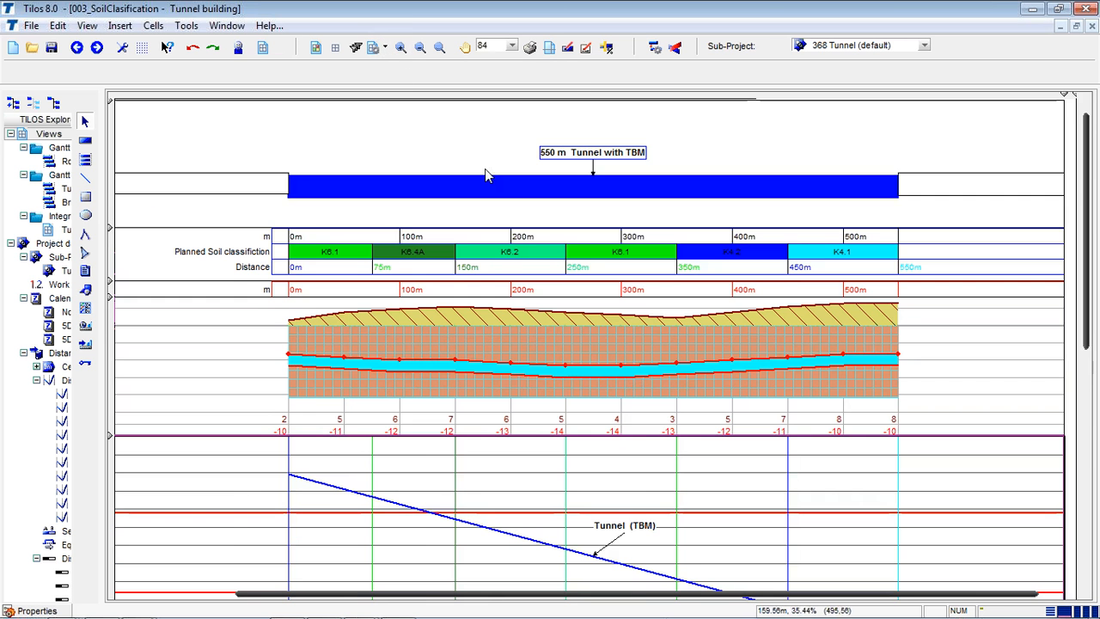
Examine the planned soil classification segments and their distance limits along the tunnel, starting with the first section
{"action": "scroll", "coordinate": [513, 205], "scroll_direction": "down", "scroll_amount": 2}
{"action": "scroll", "coordinate": [510, 210], "scroll_direction": "down", "scroll_amount": 2}
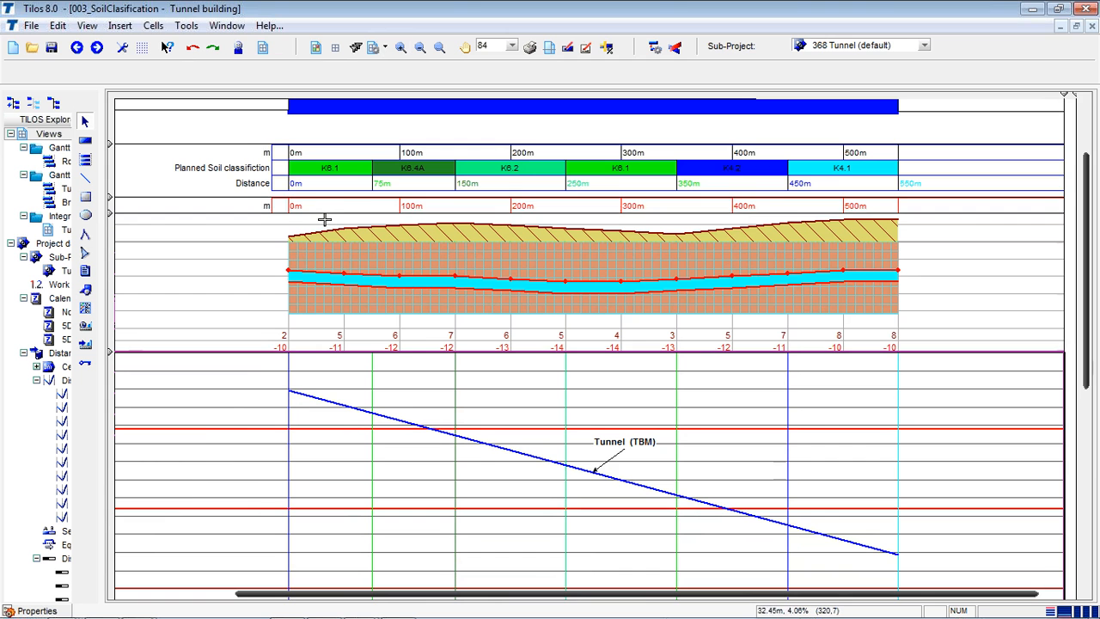
{"action": "left_click", "coordinate": [209, 166]}
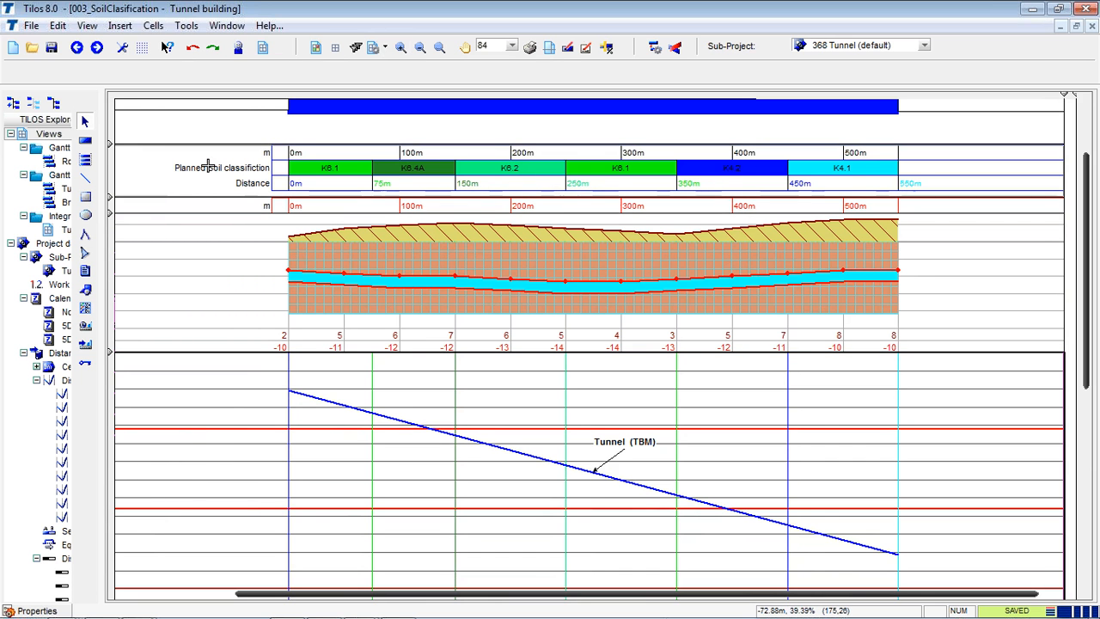
{"action": "scroll", "coordinate": [393, 278], "scroll_direction": "up", "scroll_amount": 1}
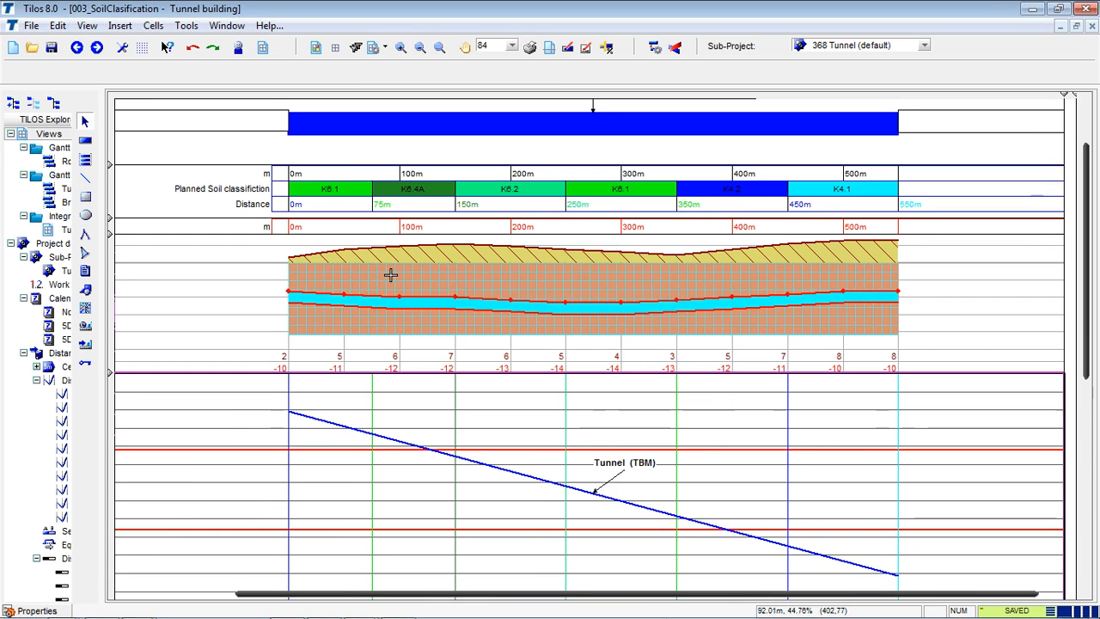
{"action": "left_click", "coordinate": [290, 173]}
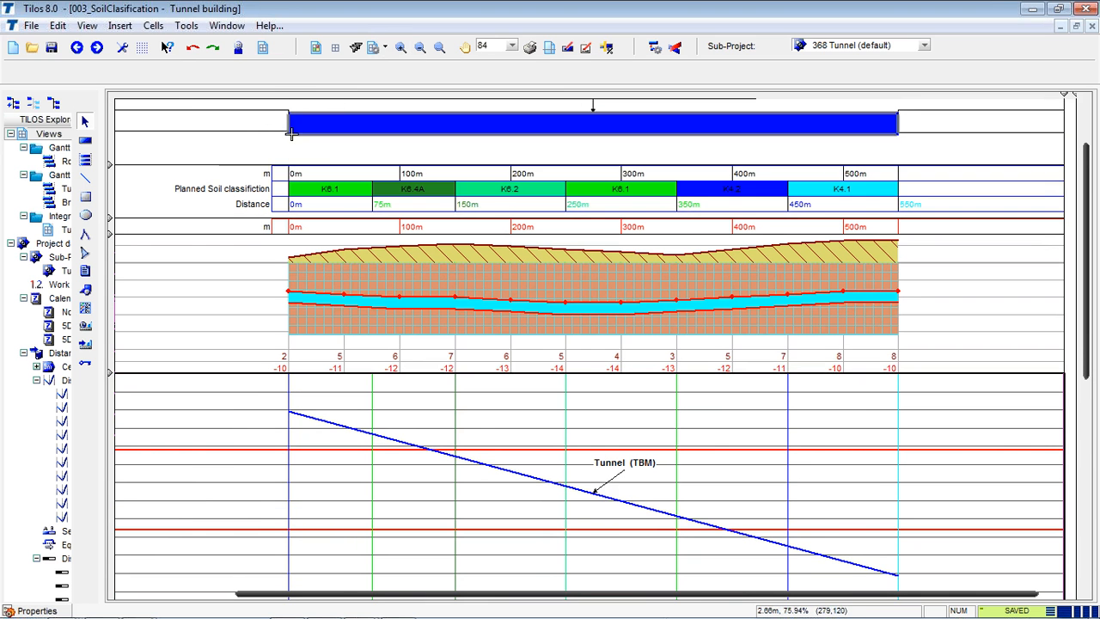
{"action": "left_click", "coordinate": [290, 133]}
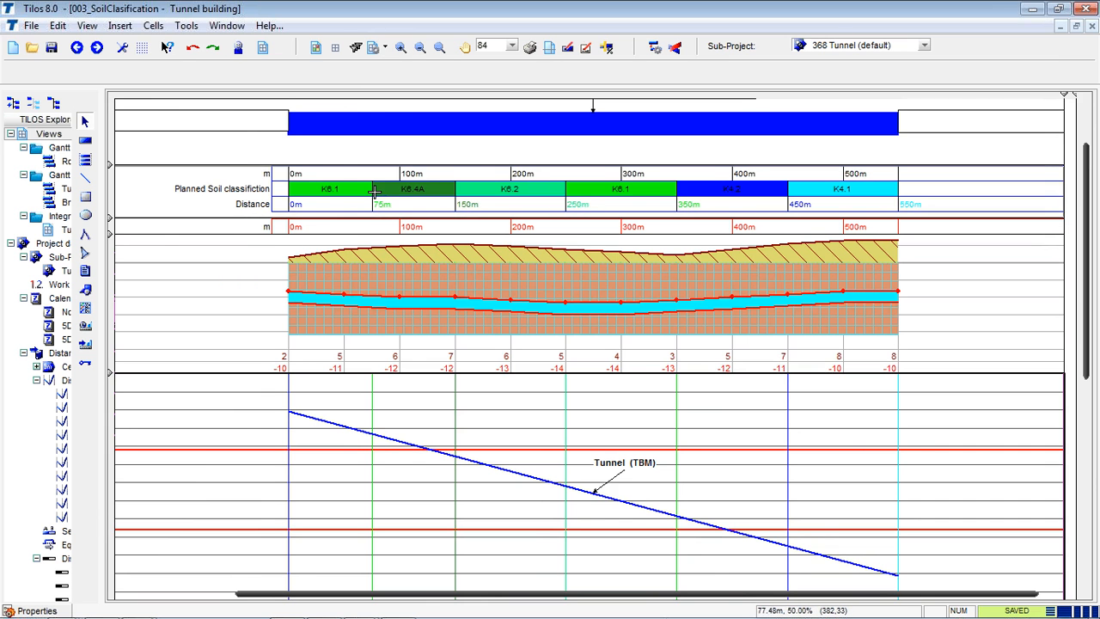
{"action": "left_click", "coordinate": [375, 193]}
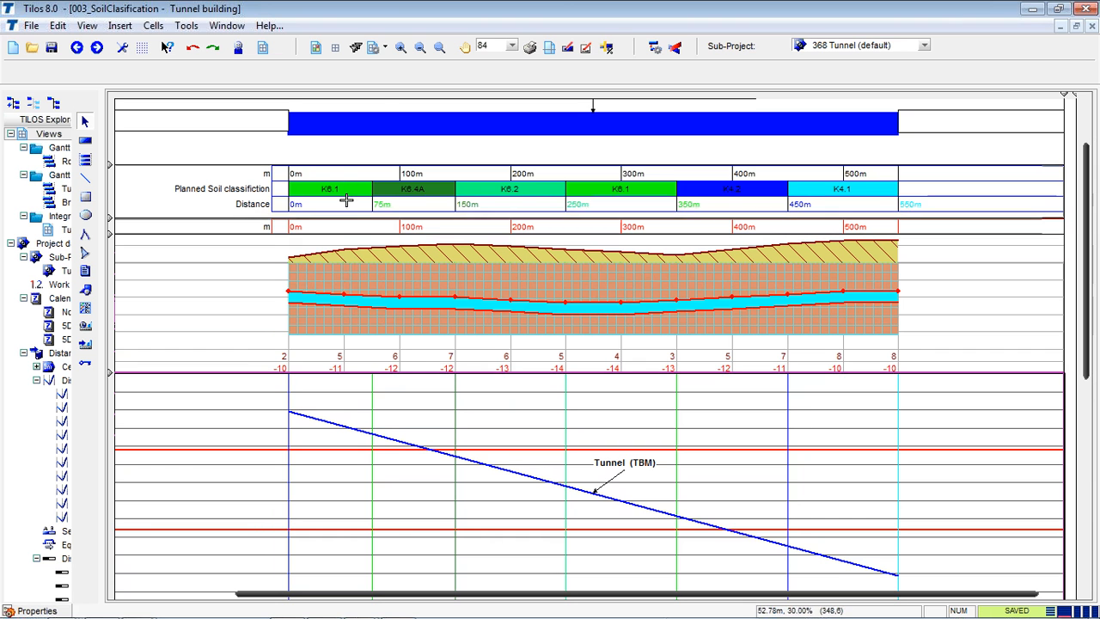
{"action": "left_click", "coordinate": [333, 191]}
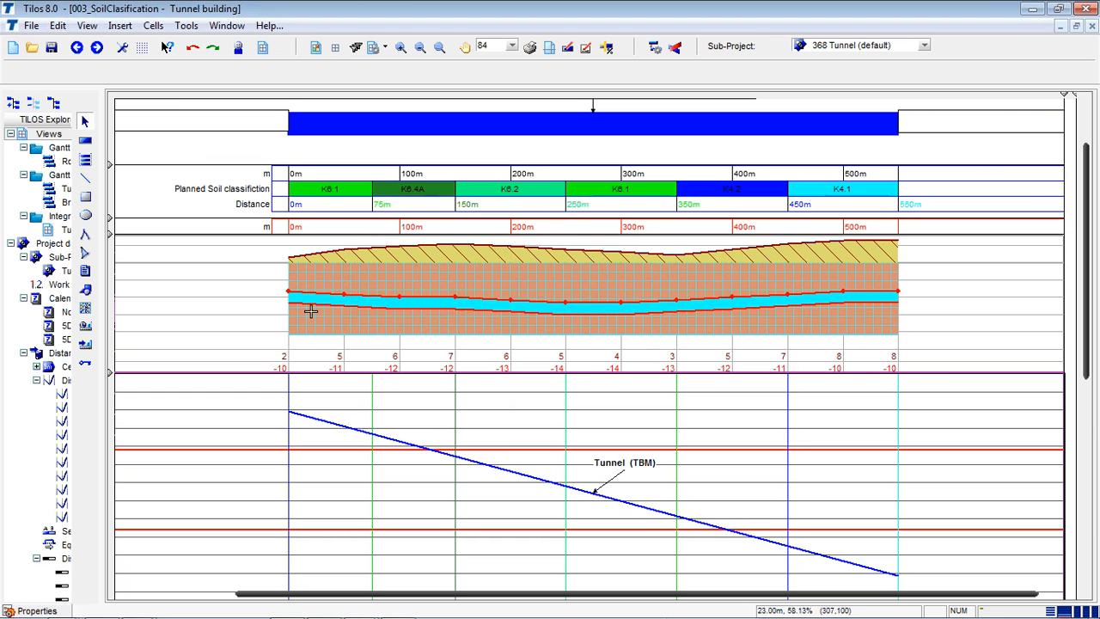
Examine the remaining planned soil classification sections and their boundaries against the tunnel profile, then recheck the first section
{"action": "left_click", "coordinate": [333, 188]}
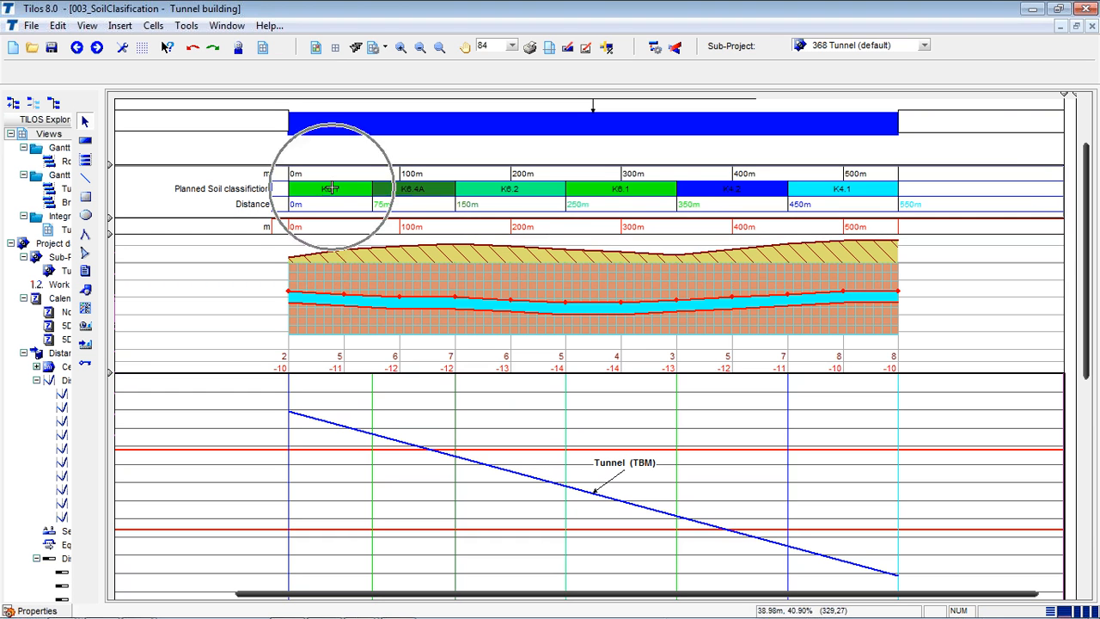
{"action": "left_click", "coordinate": [371, 288]}
{"action": "left_click", "coordinate": [456, 204]}
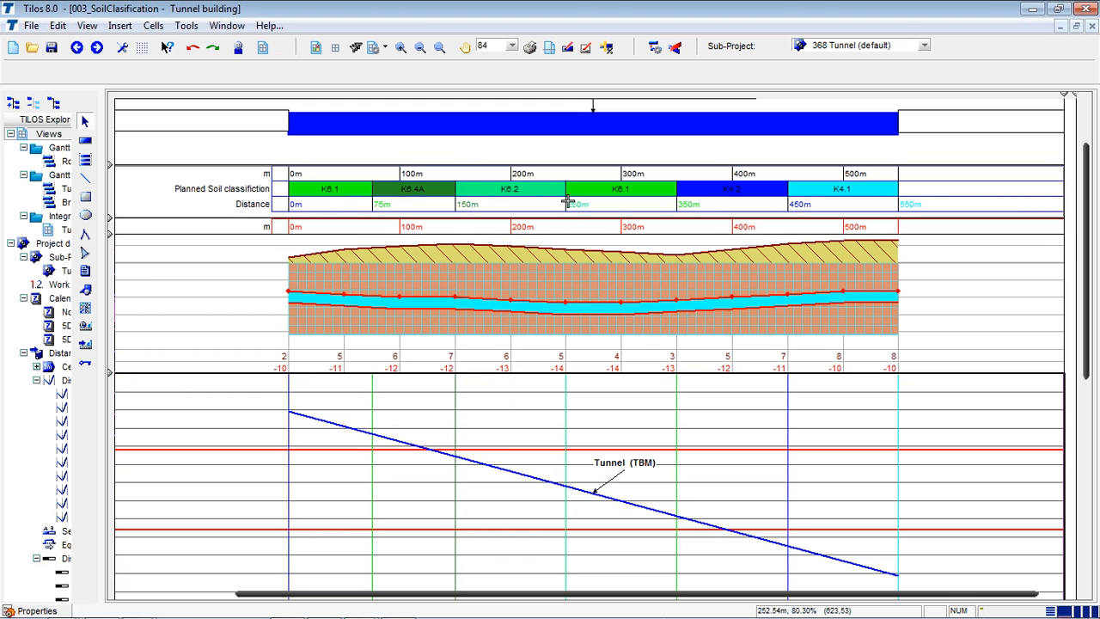
{"action": "left_click", "coordinate": [507, 189]}
{"action": "left_click", "coordinate": [564, 281]}
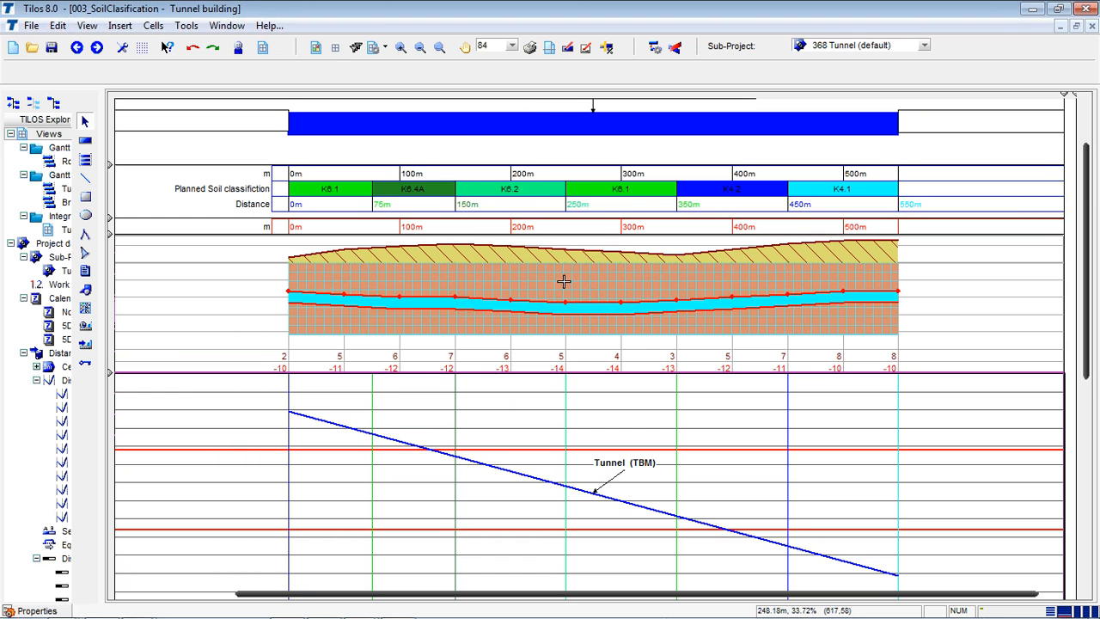
{"action": "left_click", "coordinate": [632, 198]}
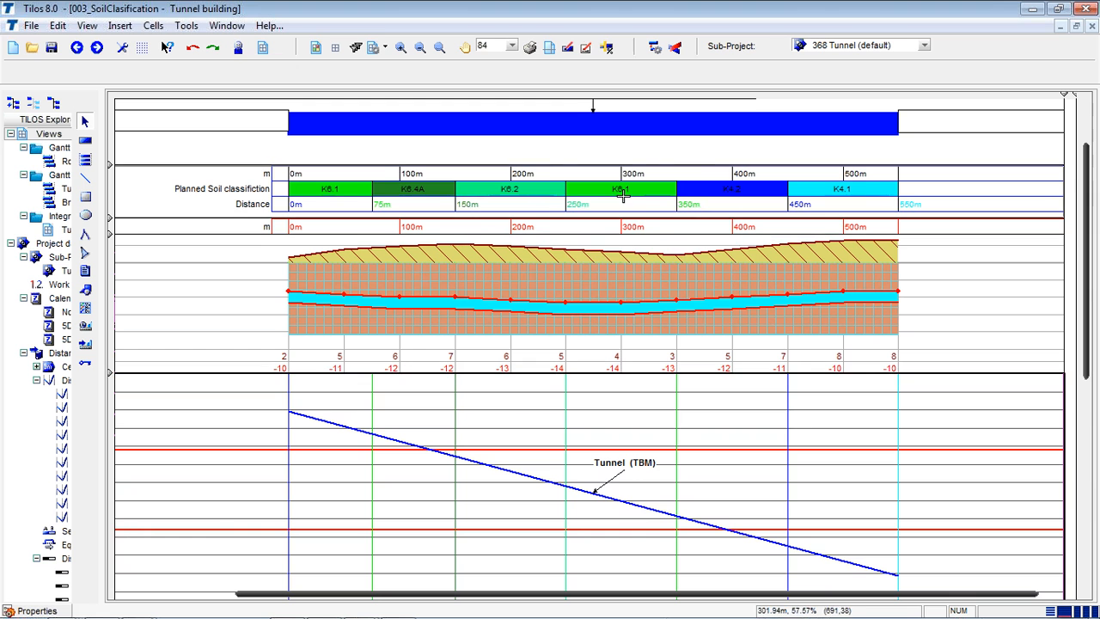
{"action": "key", "text": "ctrl"}
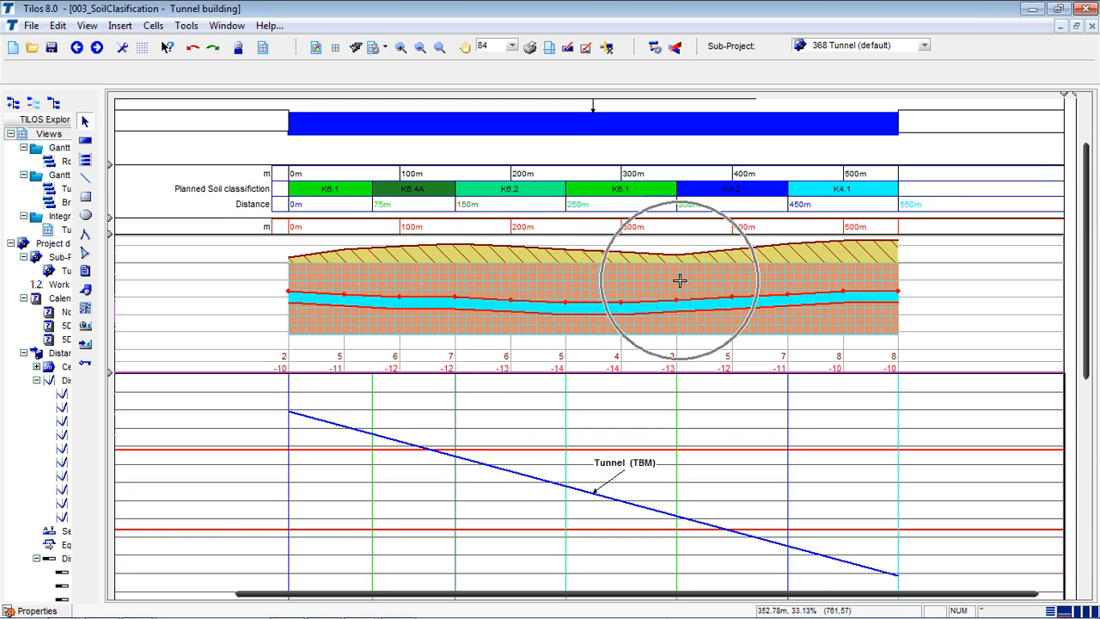
{"action": "key", "text": "ctrl"}
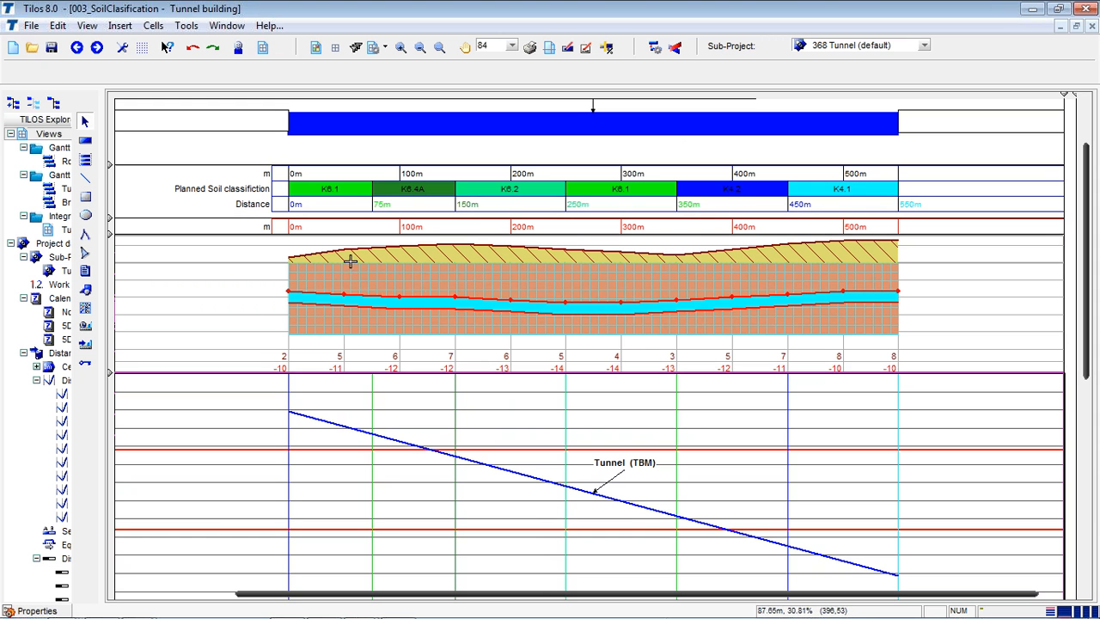
{"action": "left_click", "coordinate": [330, 191]}
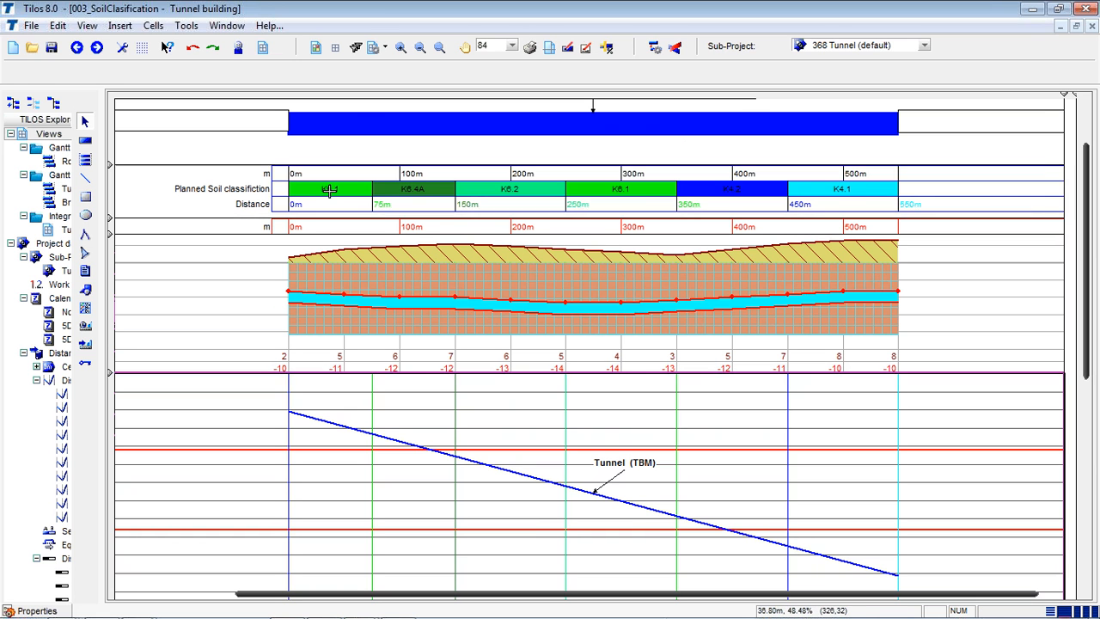
Save the project
{"action": "key", "text": "ctrl+s"}
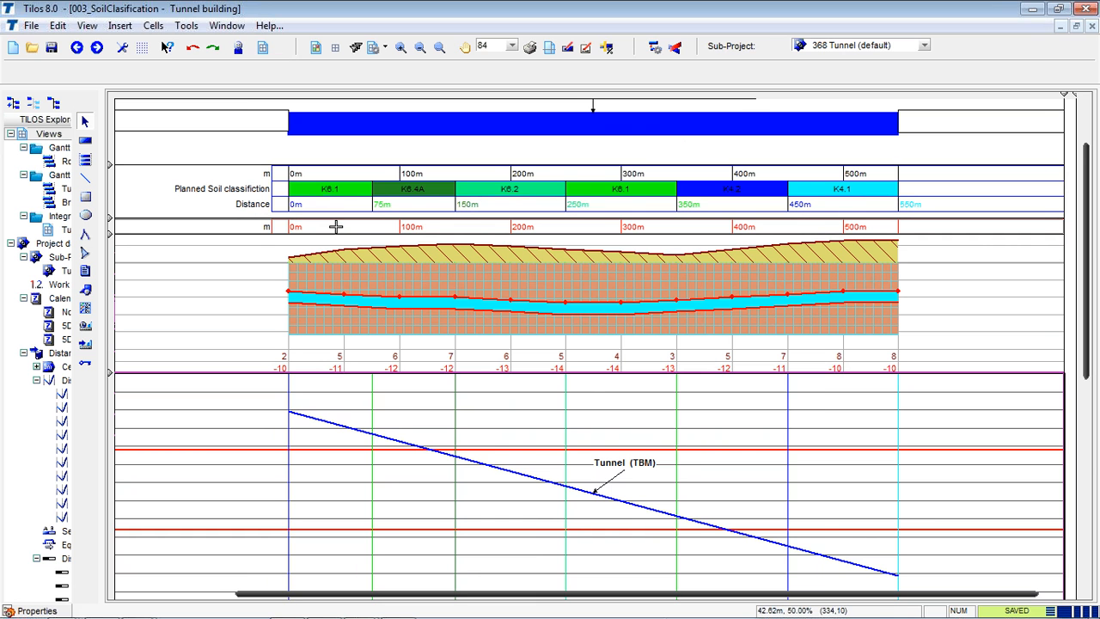
Draw a task from the Tunnel library's TBM_Planed Soil Classification template in the time-distance diagram, from 0 to 550 m, starting 8/17/2009
{"action": "scroll", "coordinate": [332, 226], "scroll_direction": "down", "scroll_amount": 2}
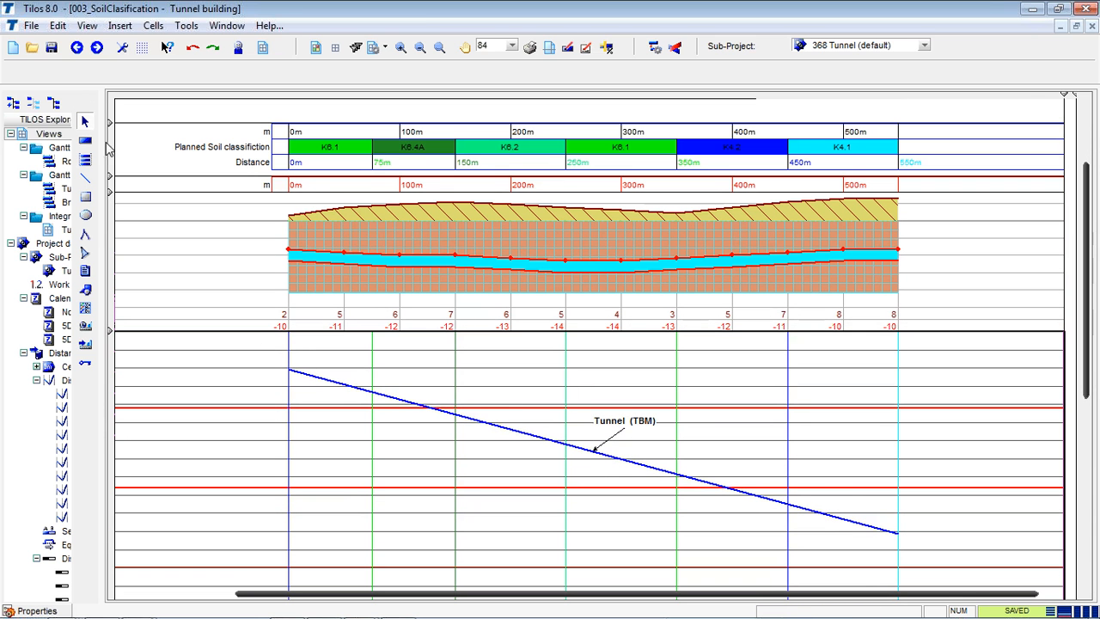
{"action": "left_click", "coordinate": [356, 388]}
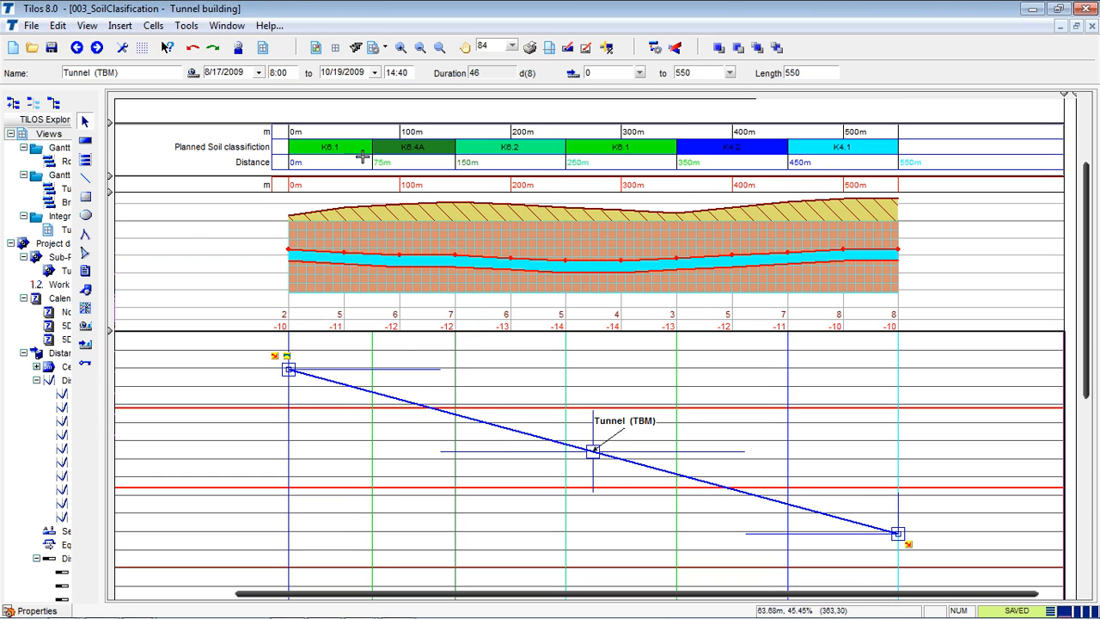
{"action": "left_click", "coordinate": [85, 140]}
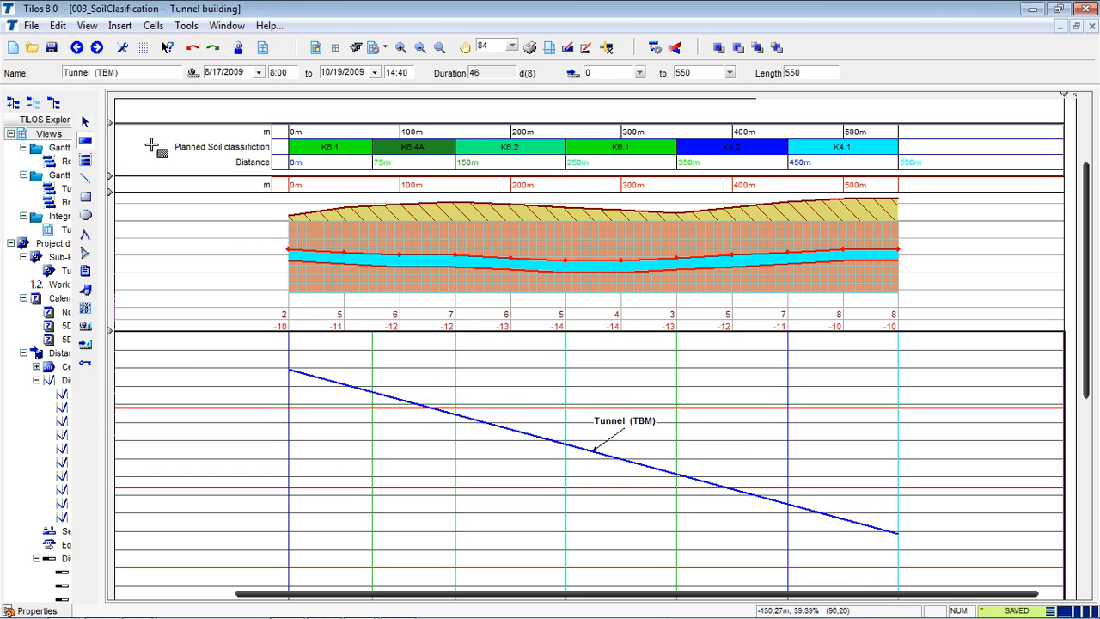
{"action": "left_click", "coordinate": [393, 73]}
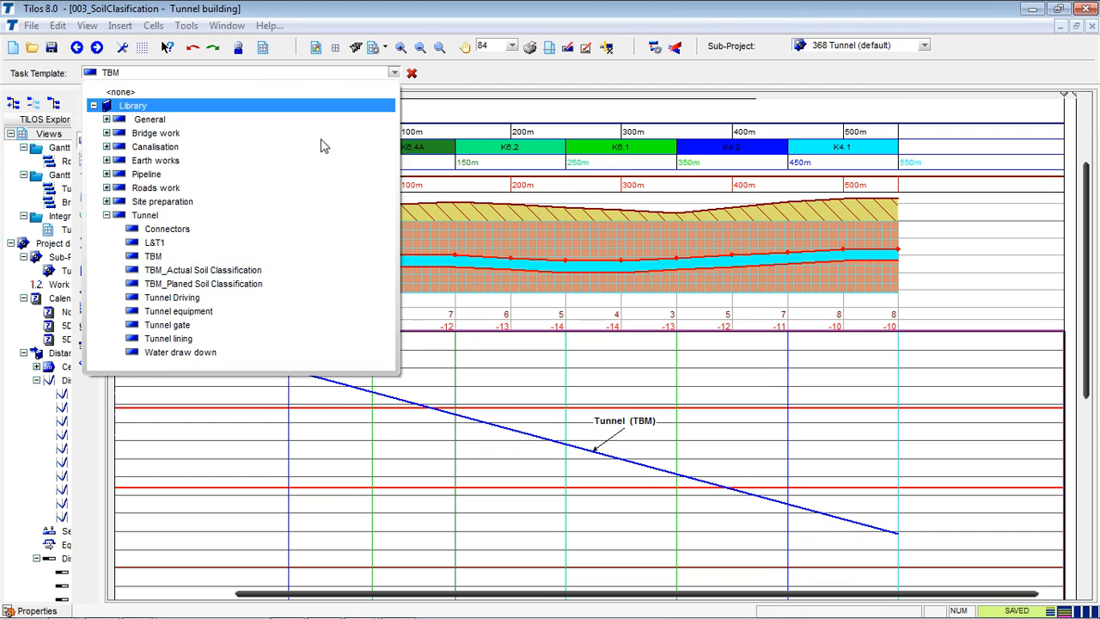
{"action": "left_click", "coordinate": [169, 285]}
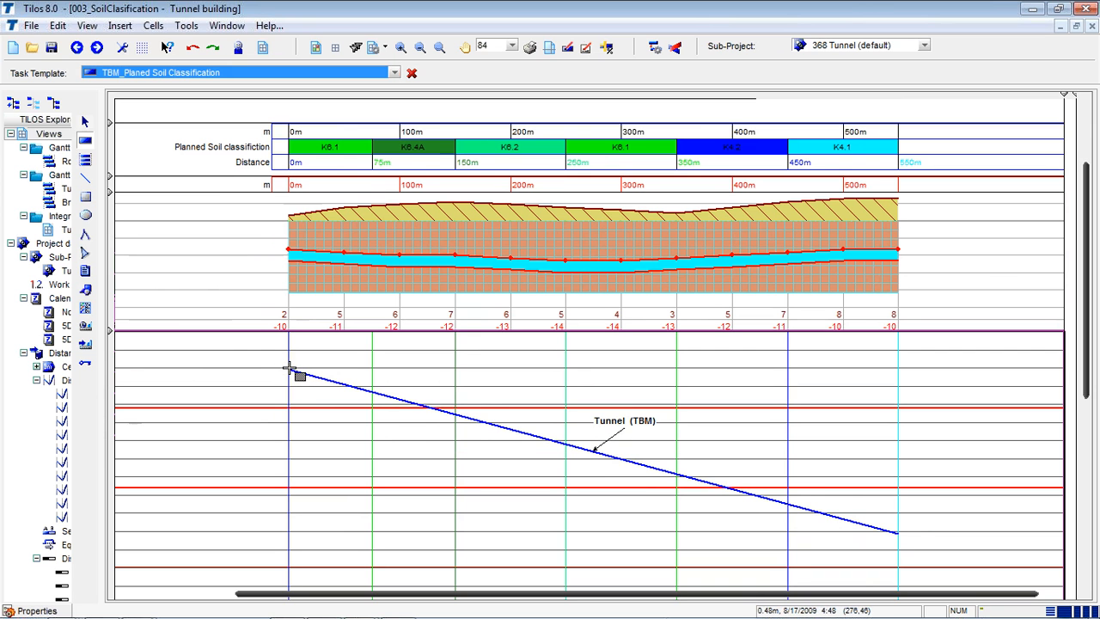
{"action": "left_click_drag", "start_coordinate": [290, 370], "coordinate": [334, 403]}
{"action": "left_click", "coordinate": [363, 413]}
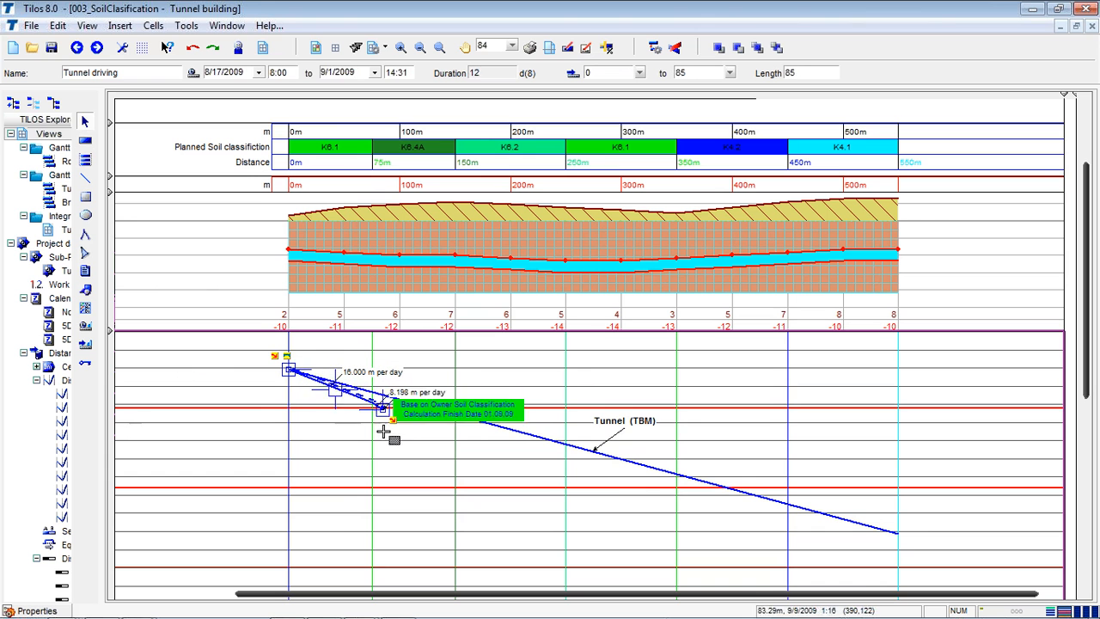
{"action": "left_click_drag", "start_coordinate": [445, 470], "coordinate": [897, 571]}
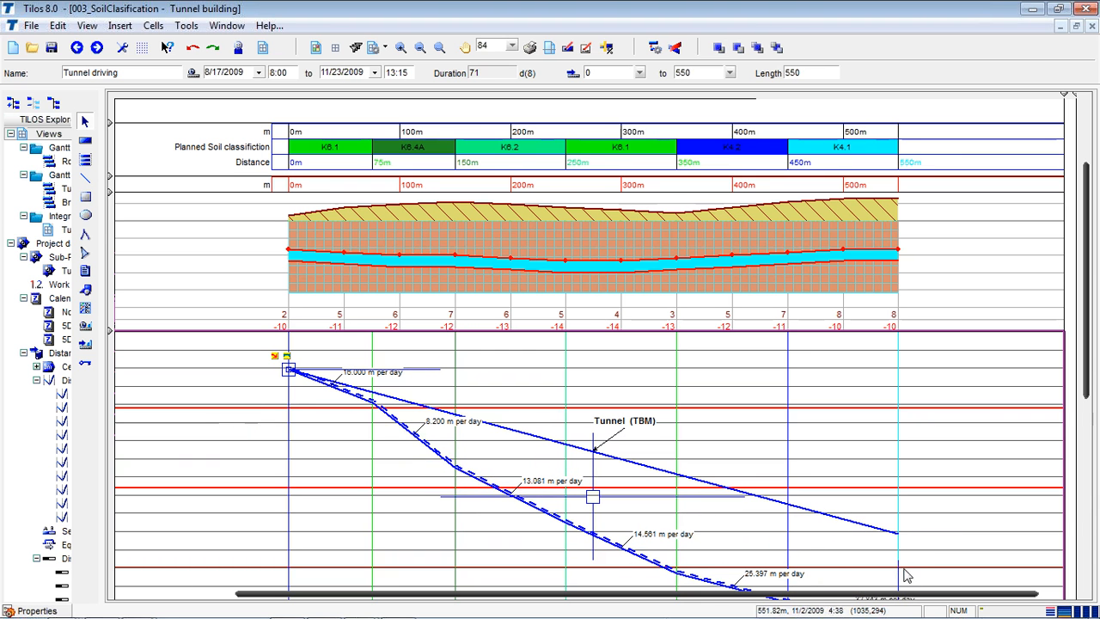
{"action": "left_click_drag", "start_coordinate": [1086, 361], "coordinate": [1086, 428]}
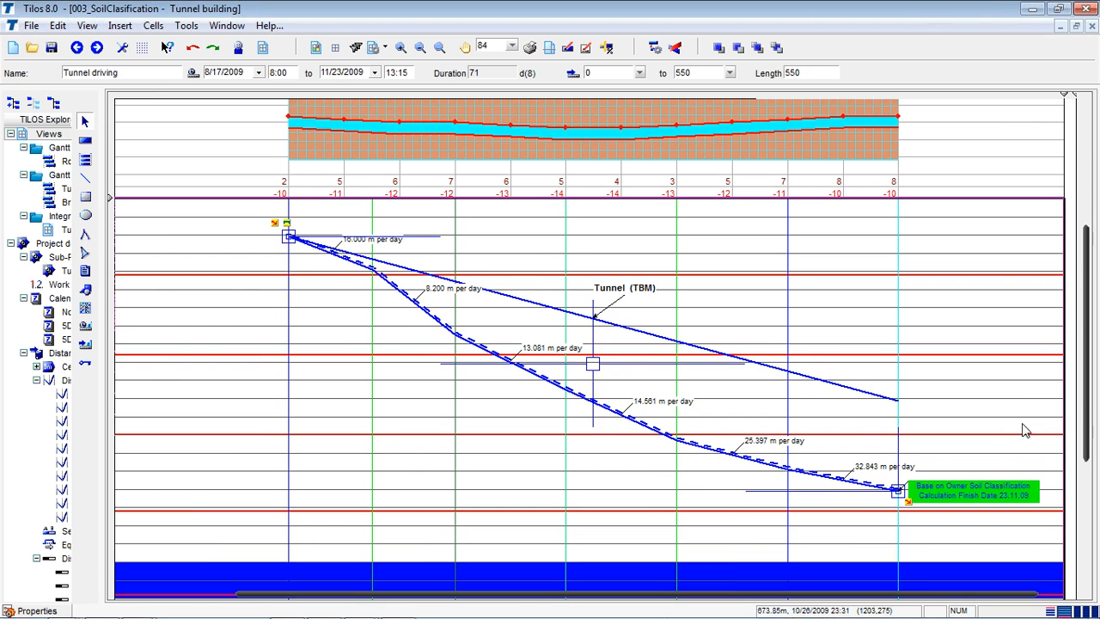
{"action": "left_click", "coordinate": [414, 486]}
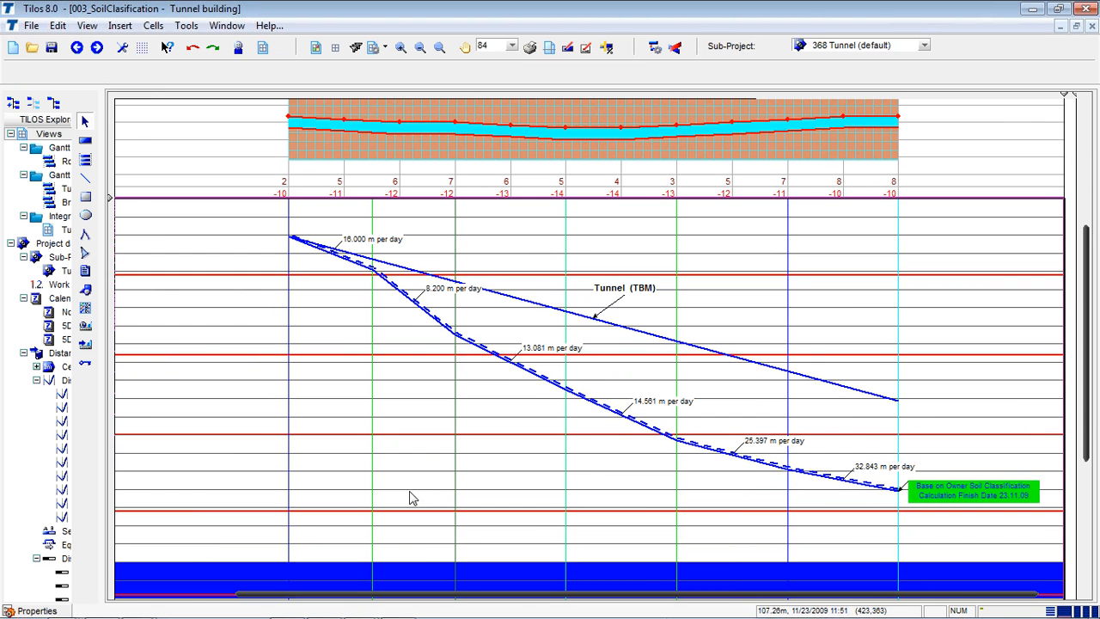
Compare the first soil section and its 75 m boundary with the new task line's first bend and daily advance rate
{"action": "scroll", "coordinate": [413, 492], "scroll_direction": "up", "scroll_amount": 3}
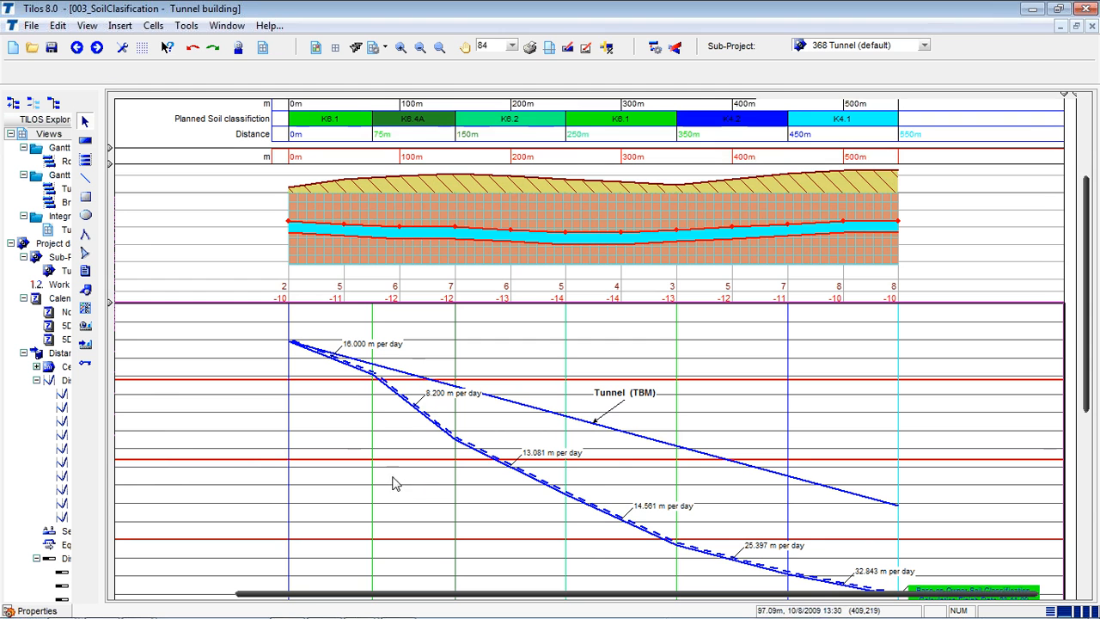
{"action": "left_click", "coordinate": [373, 122]}
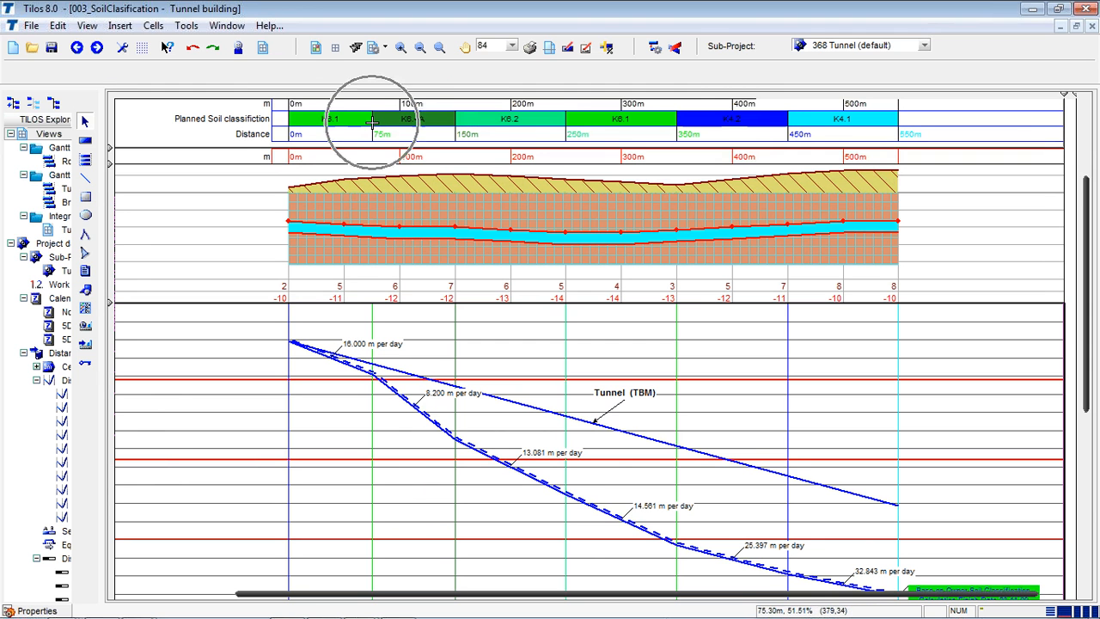
{"action": "left_click", "coordinate": [372, 371]}
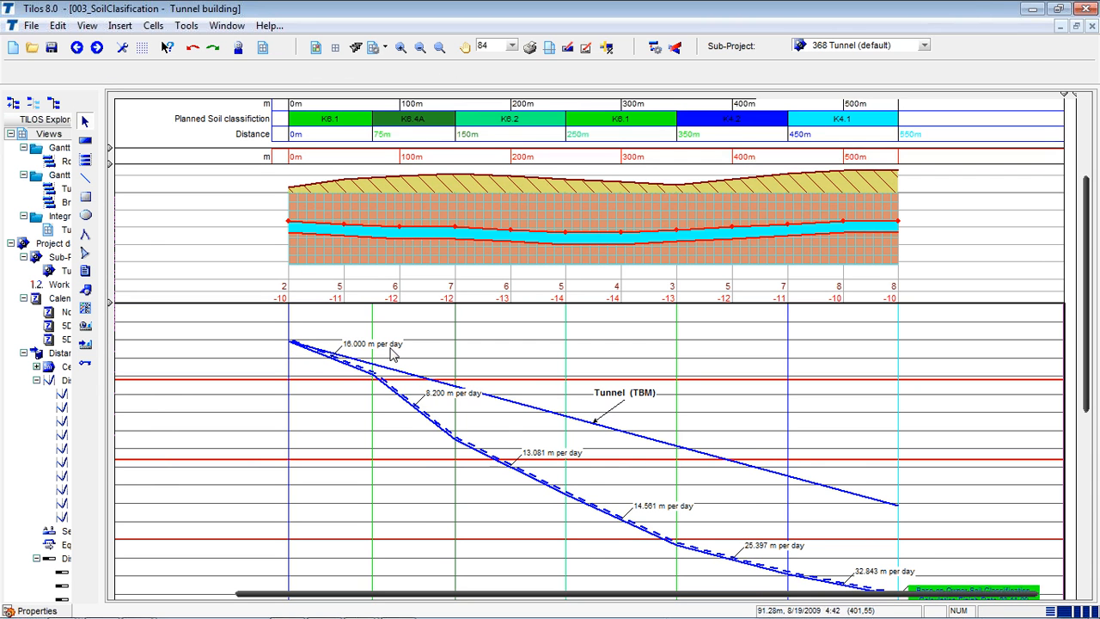
{"action": "left_click", "coordinate": [333, 120]}
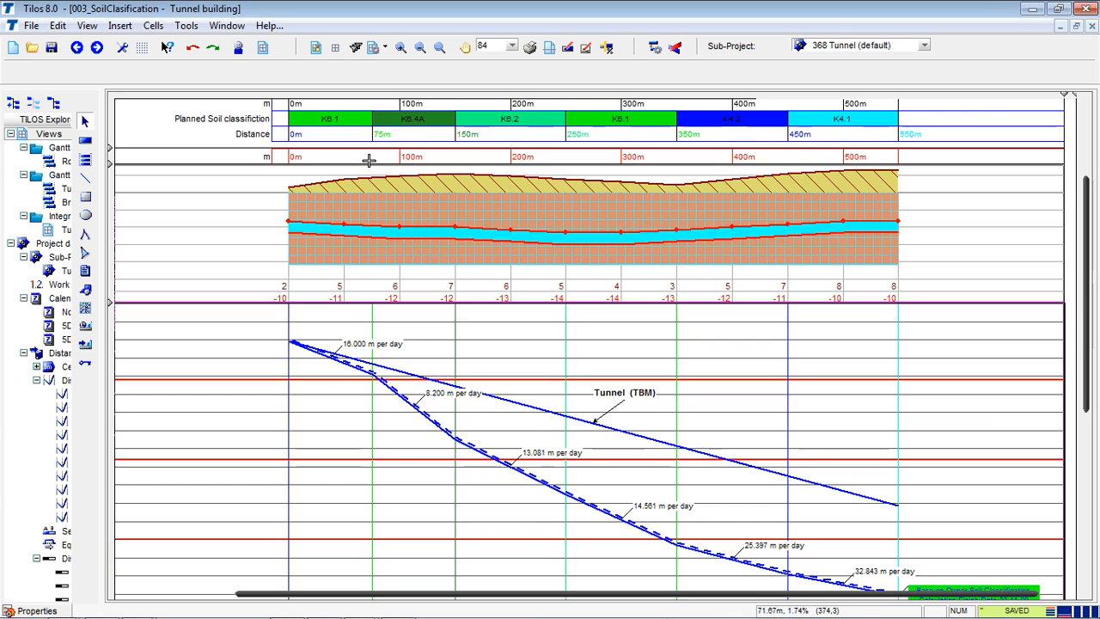
{"action": "key", "text": "ctrl"}
{"action": "key", "text": "ctrl"}
{"action": "key", "text": "ctrl"}
{"action": "key", "text": "ctrl"}
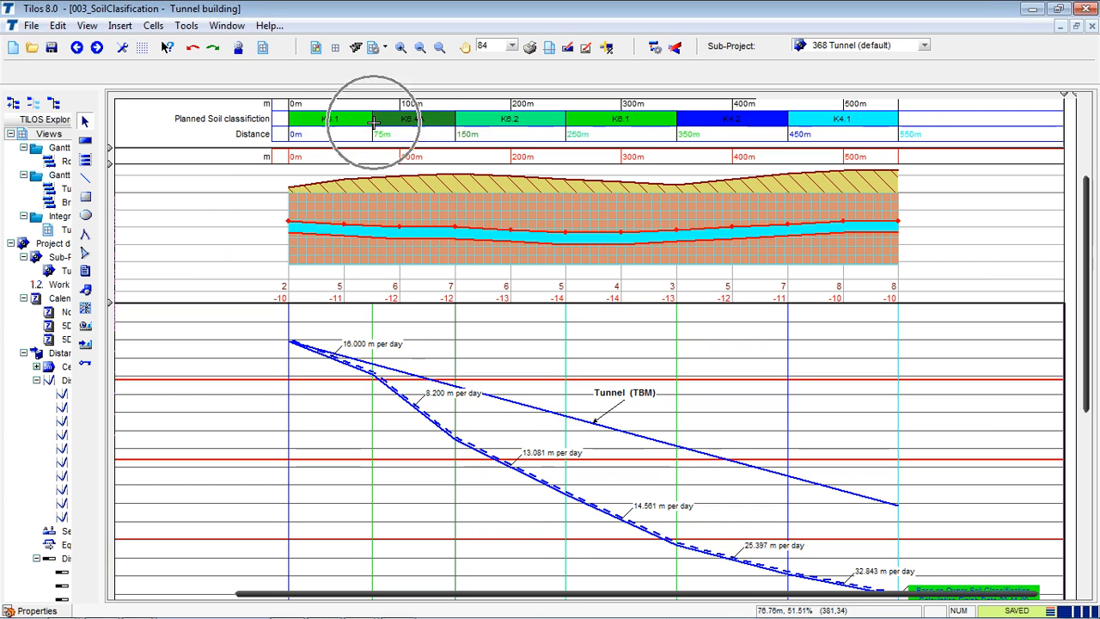
{"action": "key", "text": "ctrl"}
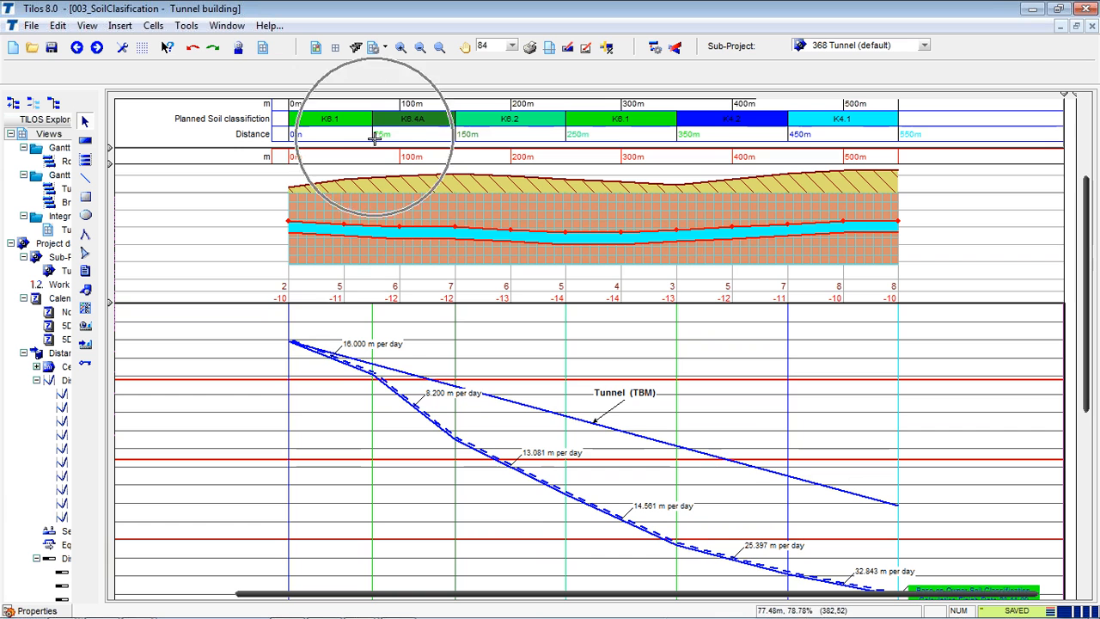
{"action": "key", "text": "ctrl"}
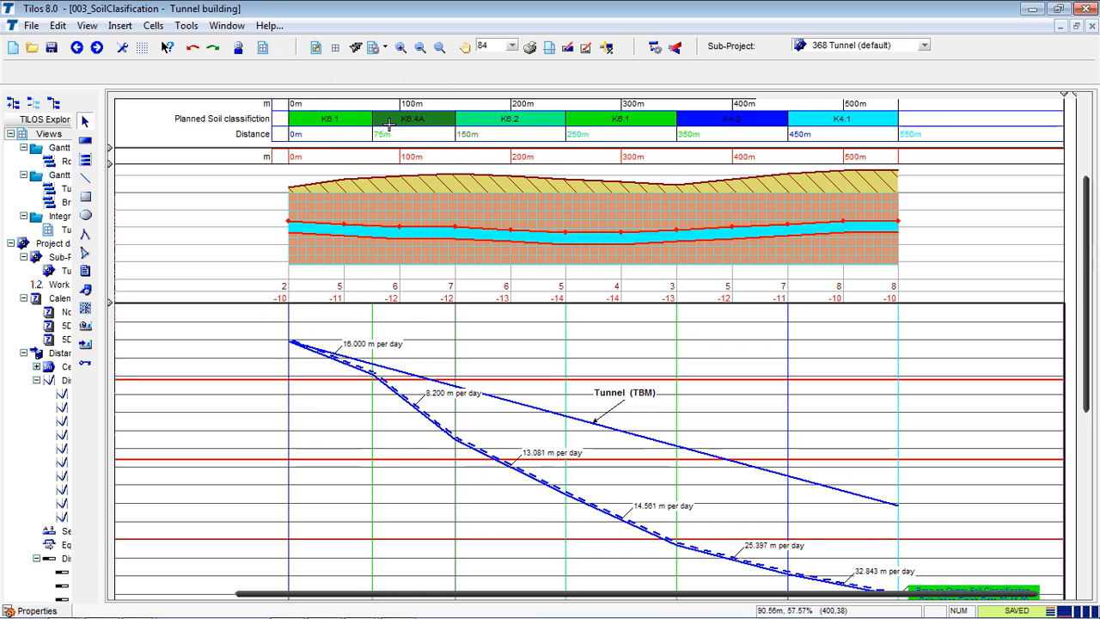
{"action": "key", "text": "ctrl"}
{"action": "key", "text": "ctrl"}
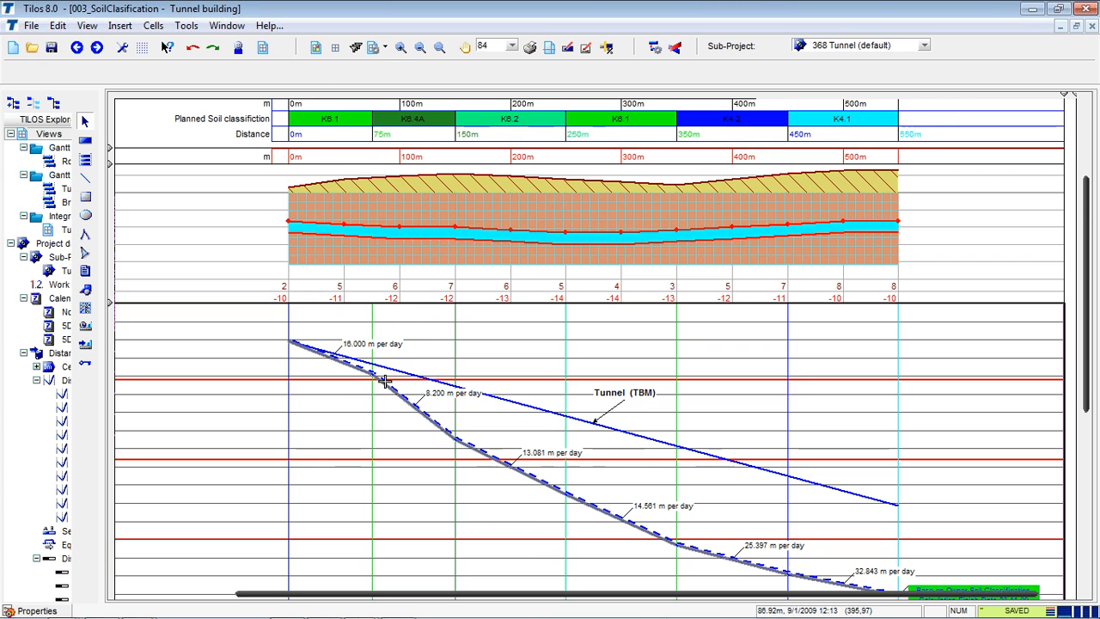
Examine how the new task line's slope changes at the soil boundaries from 150 m onward, down to its calculated finish date label
{"action": "key", "text": "ctrl"}
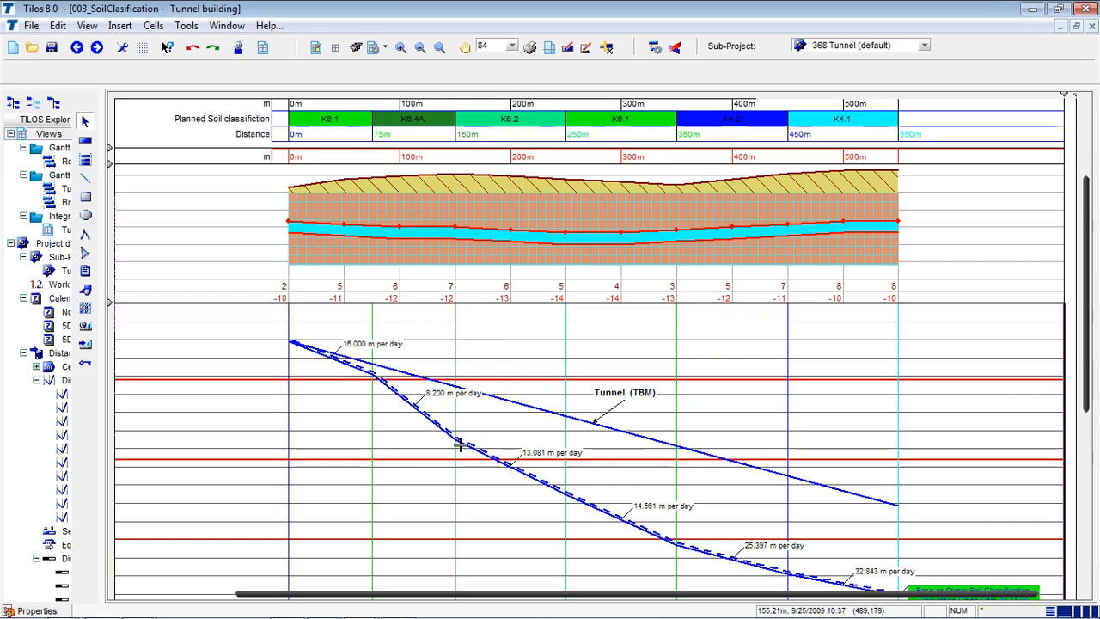
{"action": "key", "text": "ctrl"}
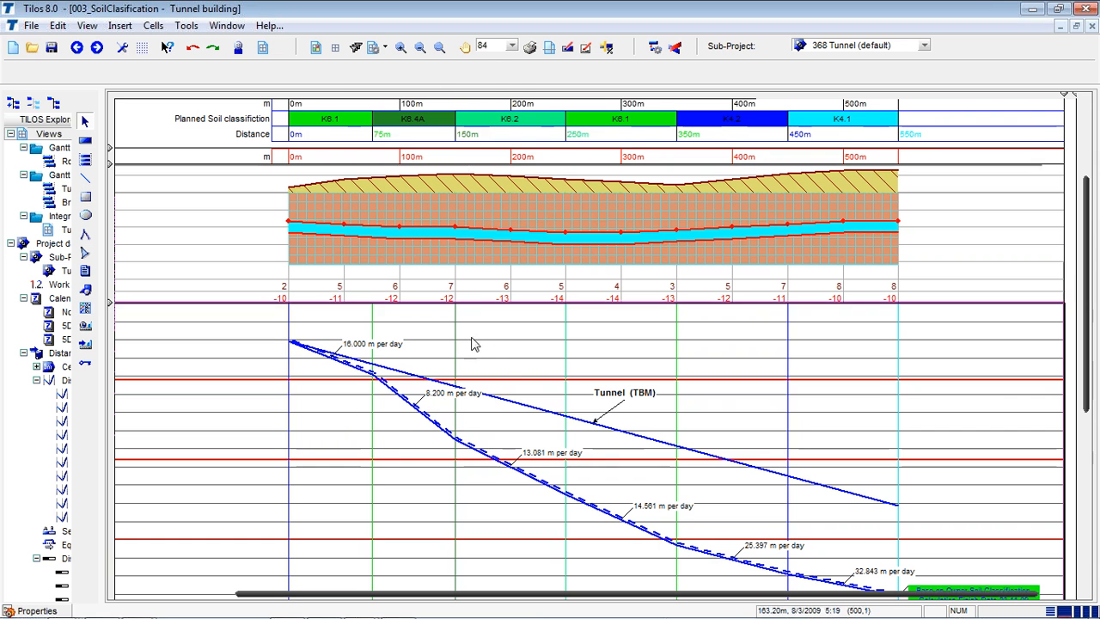
{"action": "key", "text": "ctrl"}
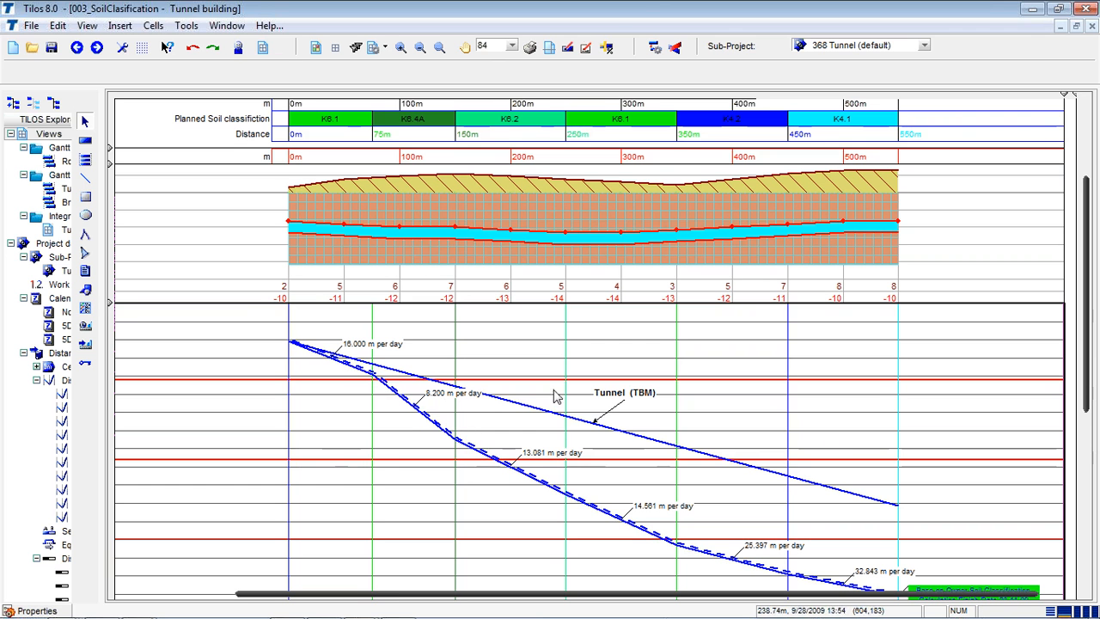
{"action": "key", "text": "ctrl"}
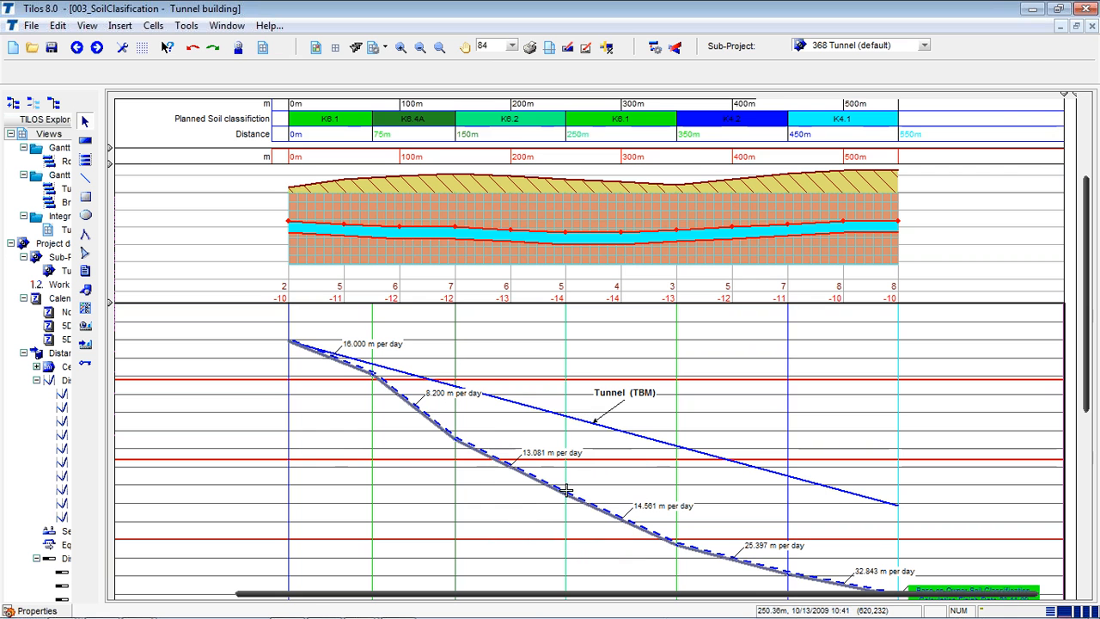
{"action": "key", "text": "ctrl"}
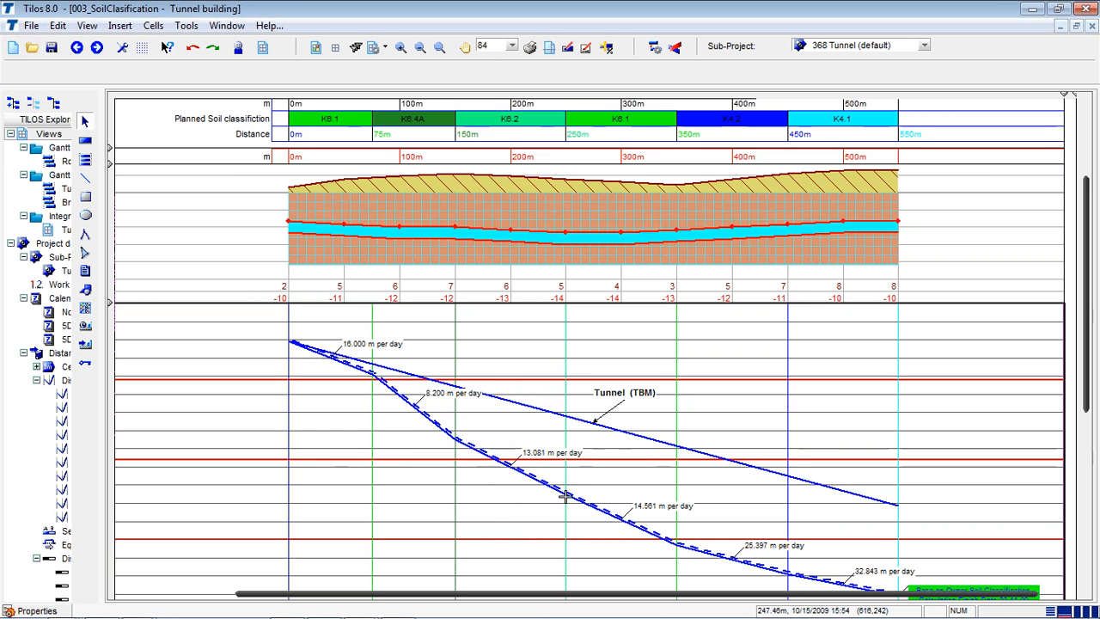
{"action": "key", "text": "ctrl"}
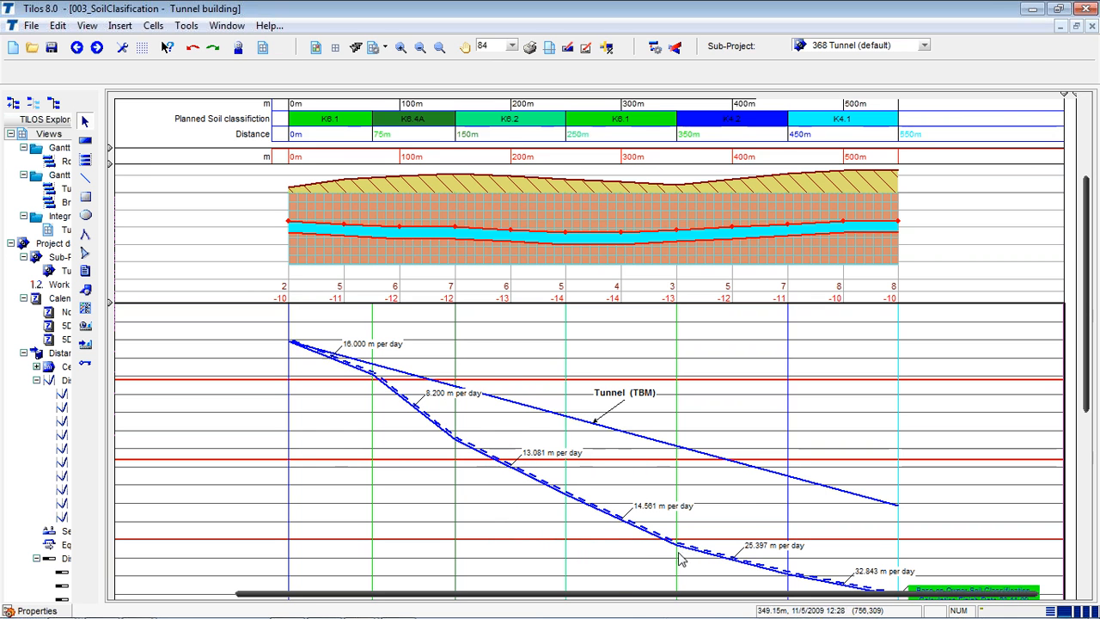
{"action": "key", "text": "ctrl"}
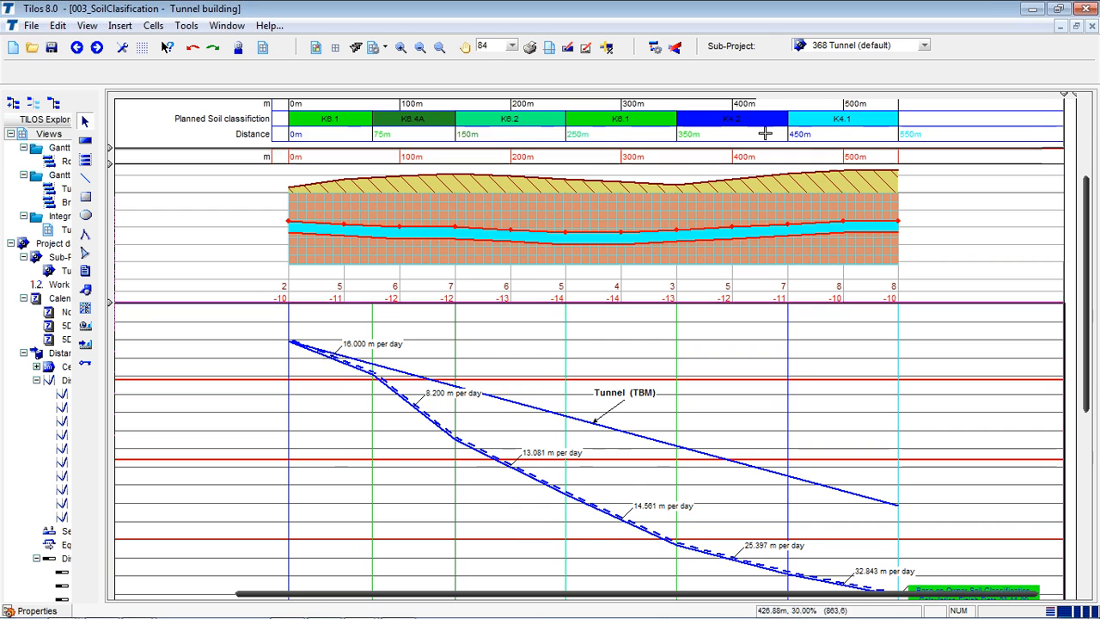
{"action": "key", "text": "ctrl"}
{"action": "key", "text": "ctrl"}
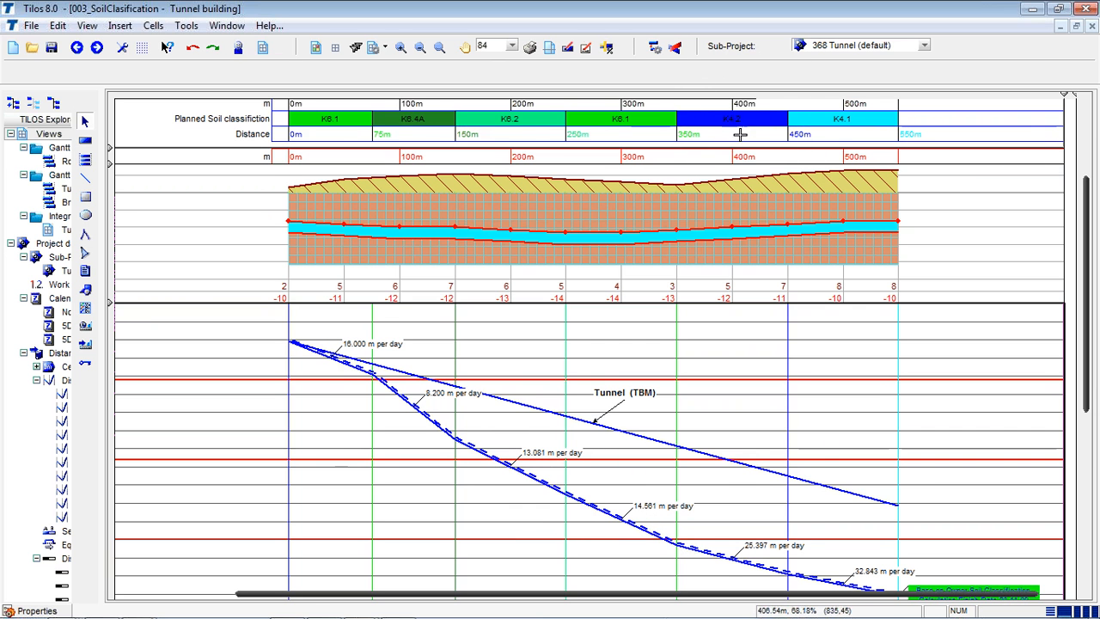
{"action": "scroll", "coordinate": [746, 141], "scroll_direction": "down", "scroll_amount": 1}
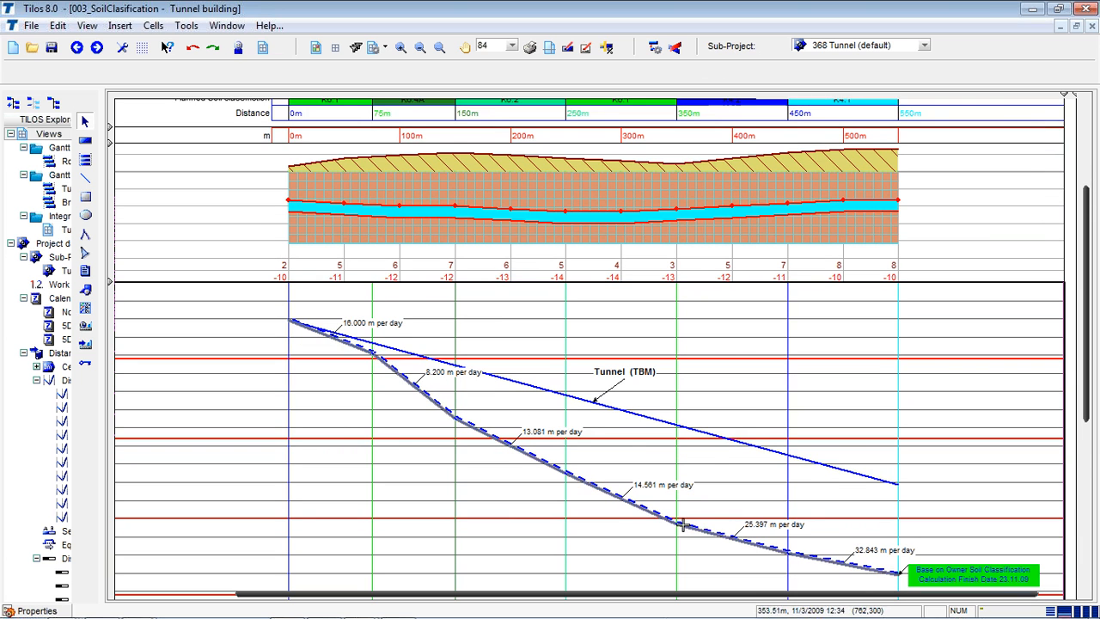
{"action": "scroll", "coordinate": [865, 484], "scroll_direction": "down", "scroll_amount": 5}
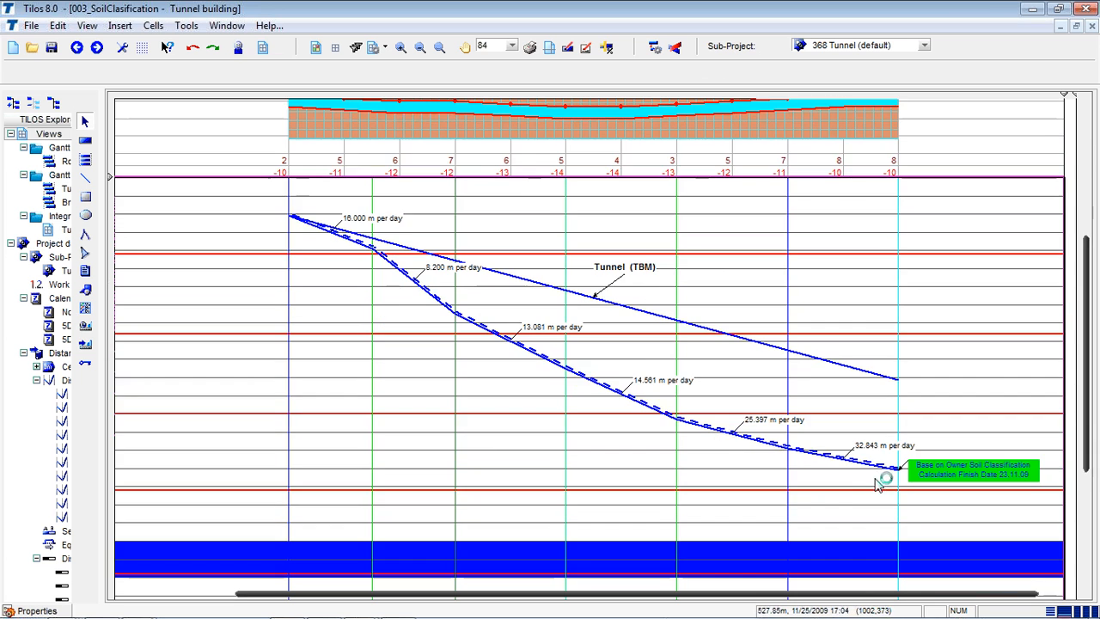
Compare the finish dates of the constant-rate Tunnel (TBM) task and the task based on the planned soil classification
{"action": "left_click", "coordinate": [900, 469]}
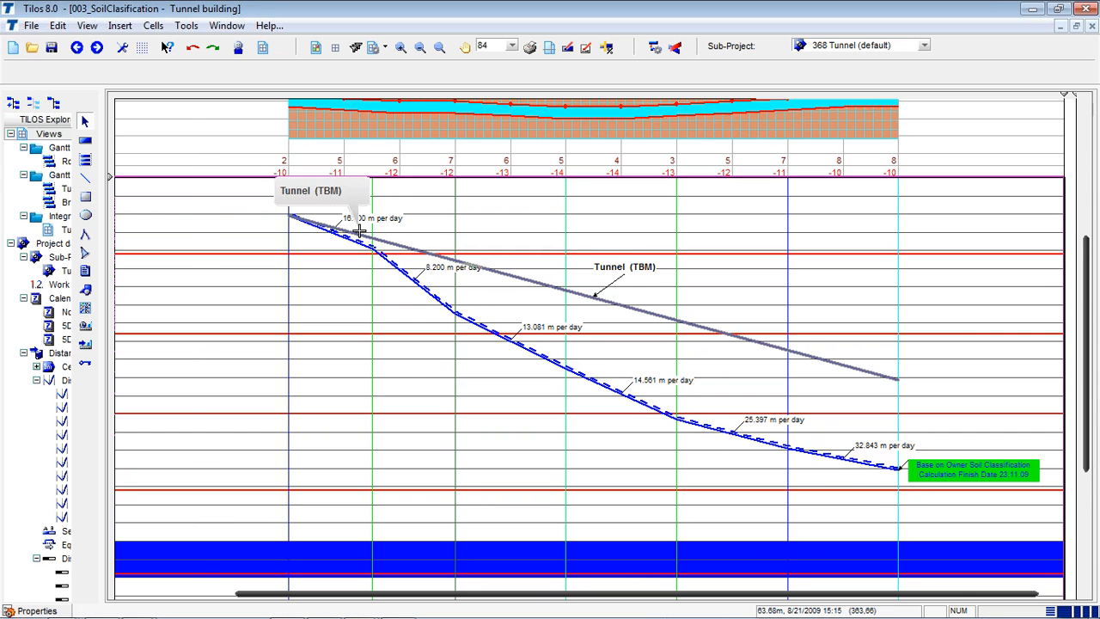
{"action": "scroll", "coordinate": [359, 231], "scroll_direction": "down", "scroll_amount": 1}
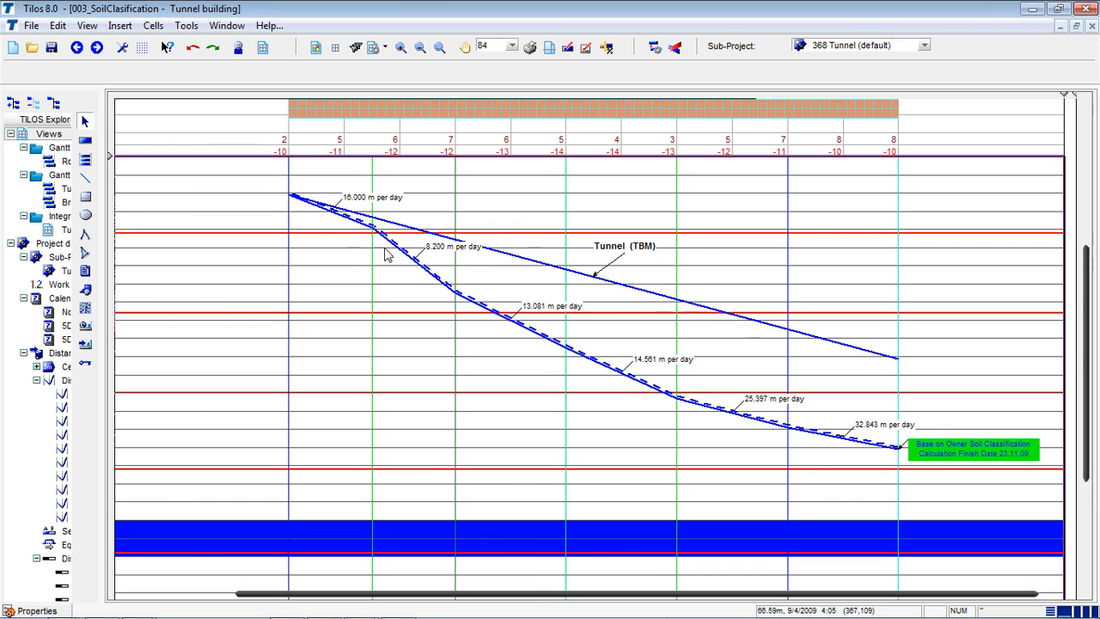
{"action": "left_click", "coordinate": [889, 360]}
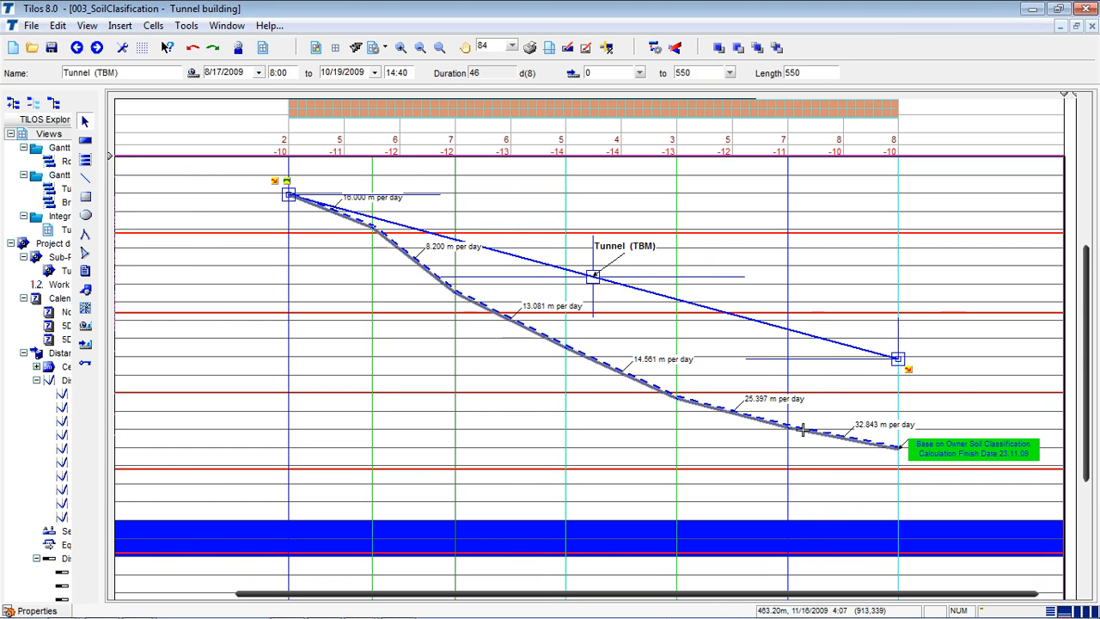
{"action": "left_click", "coordinate": [896, 444]}
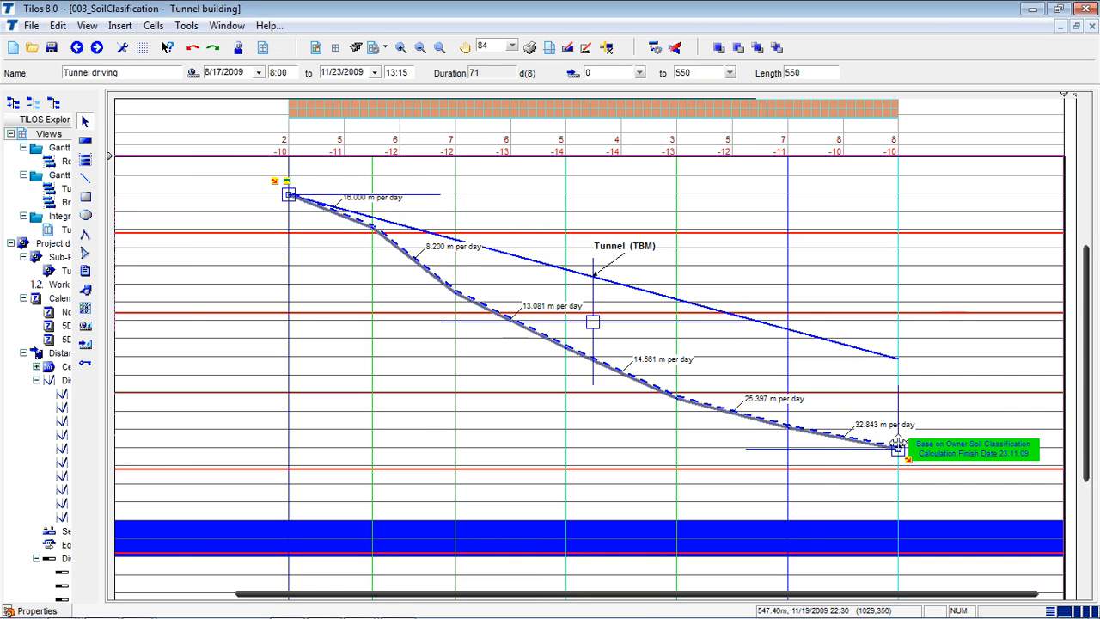
{"action": "left_click", "coordinate": [918, 383]}
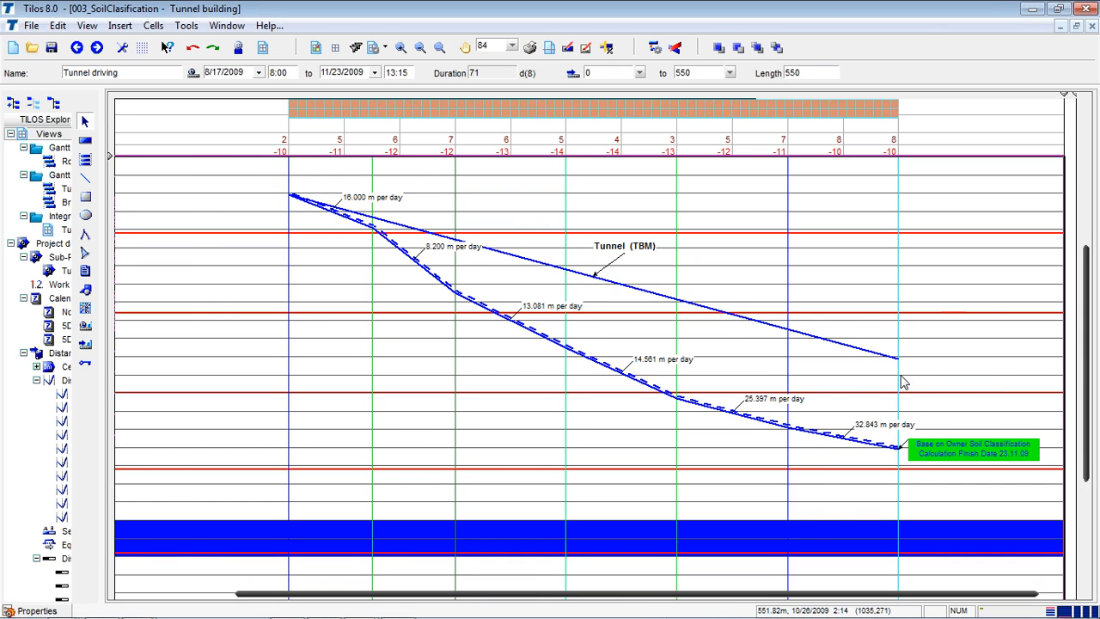
{"action": "left_click", "coordinate": [901, 382]}
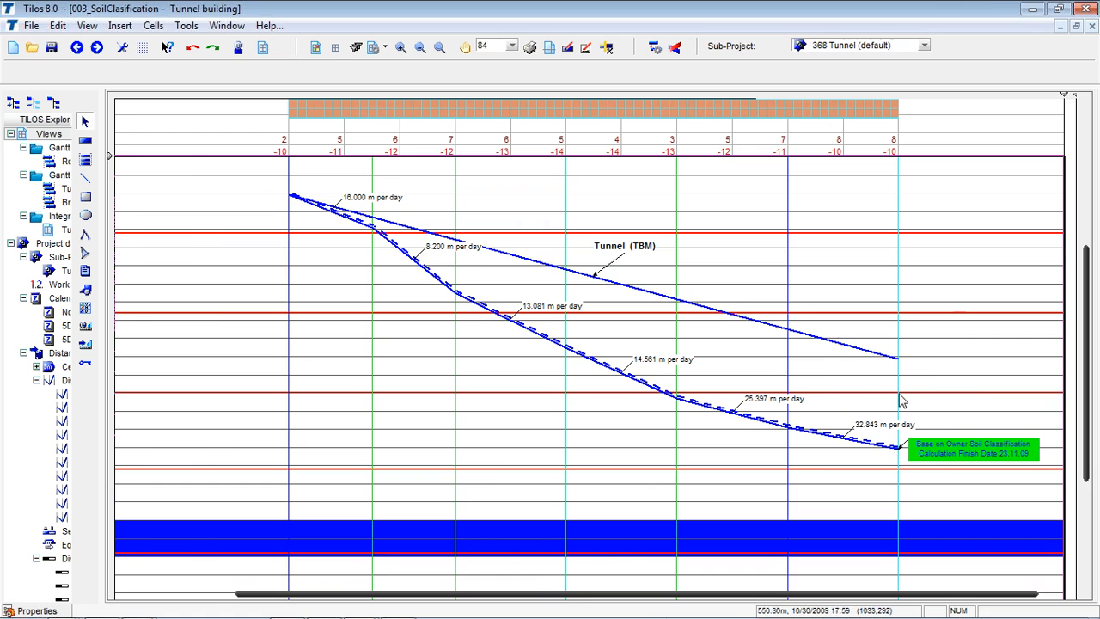
{"action": "left_click", "coordinate": [898, 443]}
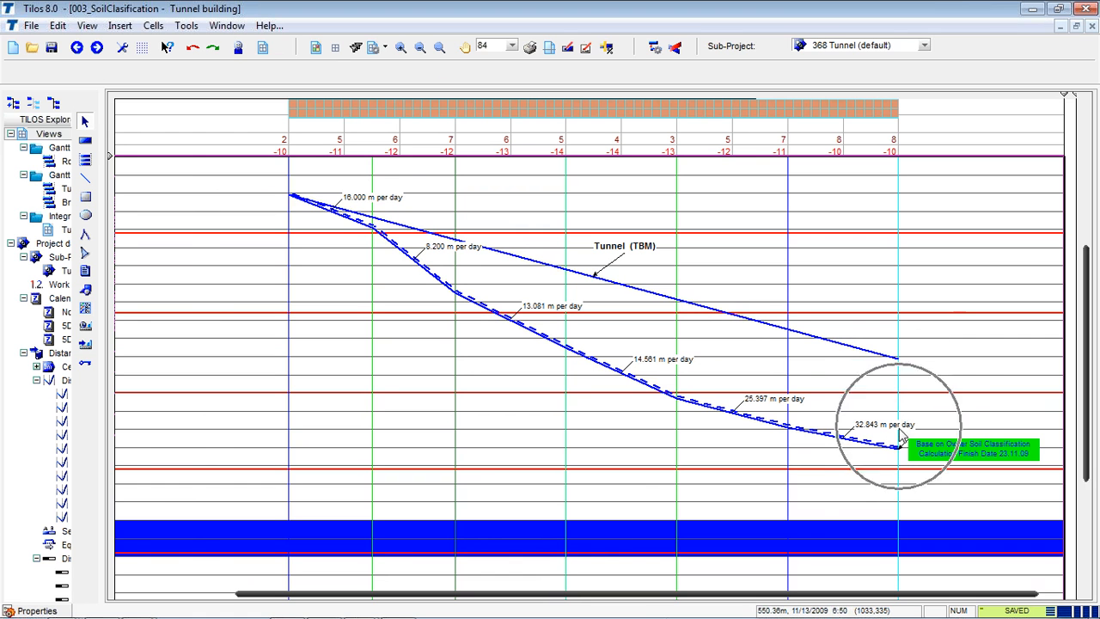
{"action": "left_click", "coordinate": [898, 446]}
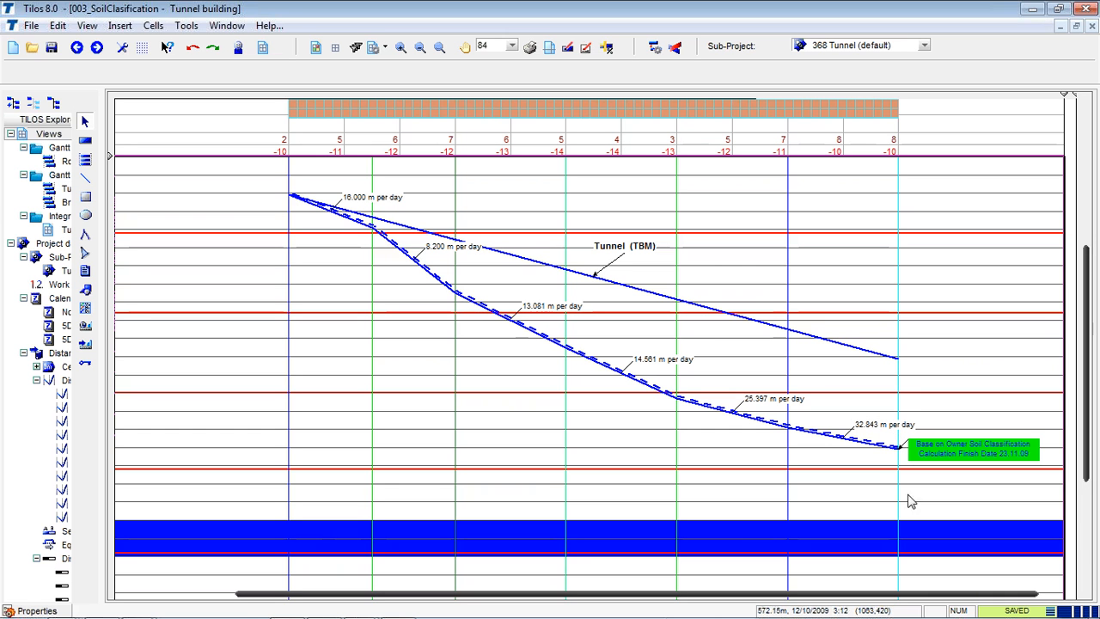
Examine the constant-rate and soil-based task lines against the section boundaries in the planned soil classification row
{"action": "left_click", "coordinate": [573, 275]}
{"action": "left_click", "coordinate": [606, 279]}
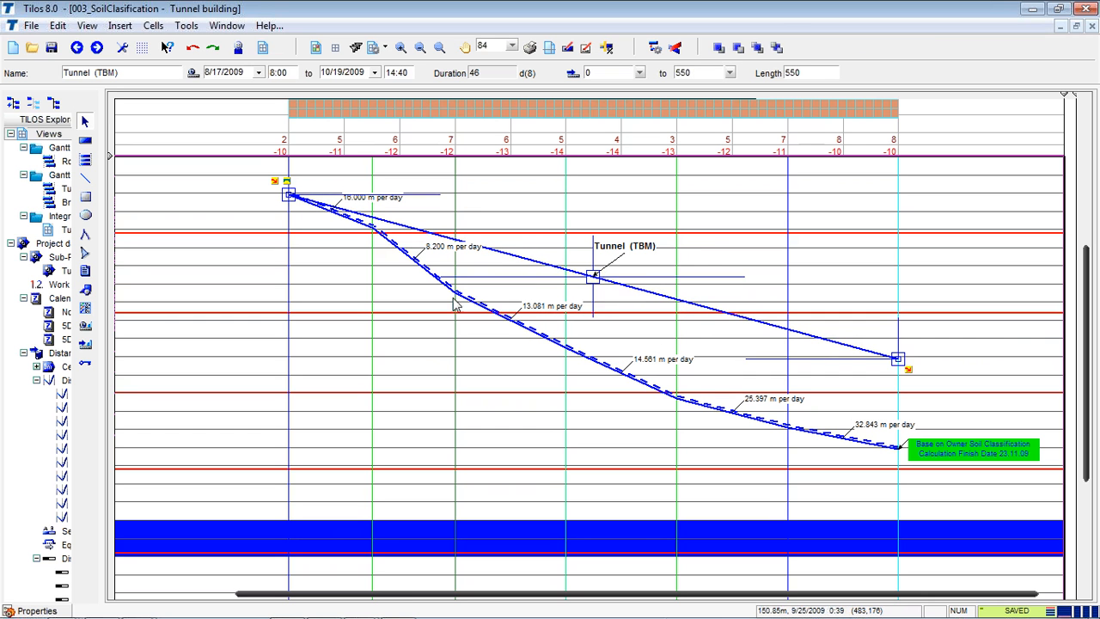
{"action": "left_click", "coordinate": [419, 262]}
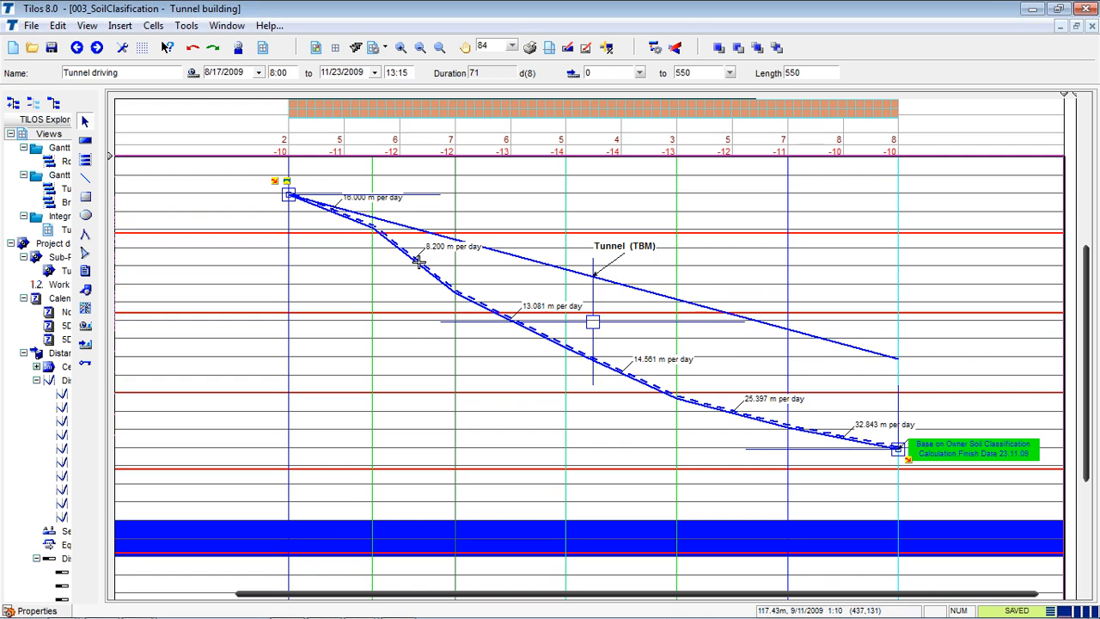
{"action": "scroll", "coordinate": [419, 279], "scroll_direction": "up", "scroll_amount": 4}
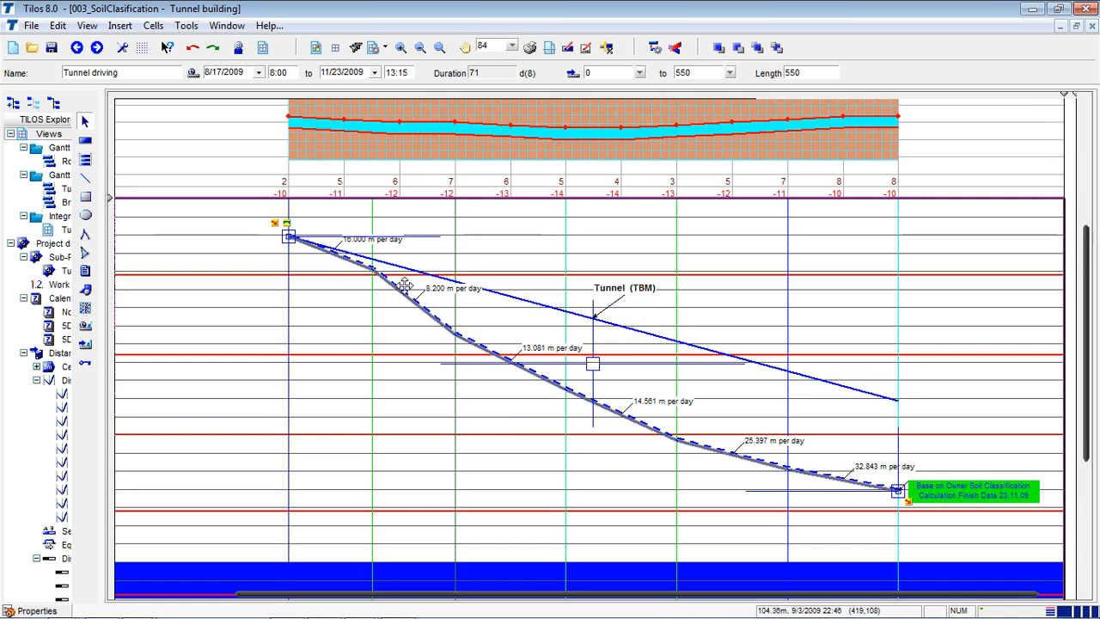
{"action": "scroll", "coordinate": [400, 286], "scroll_direction": "up", "scroll_amount": 2}
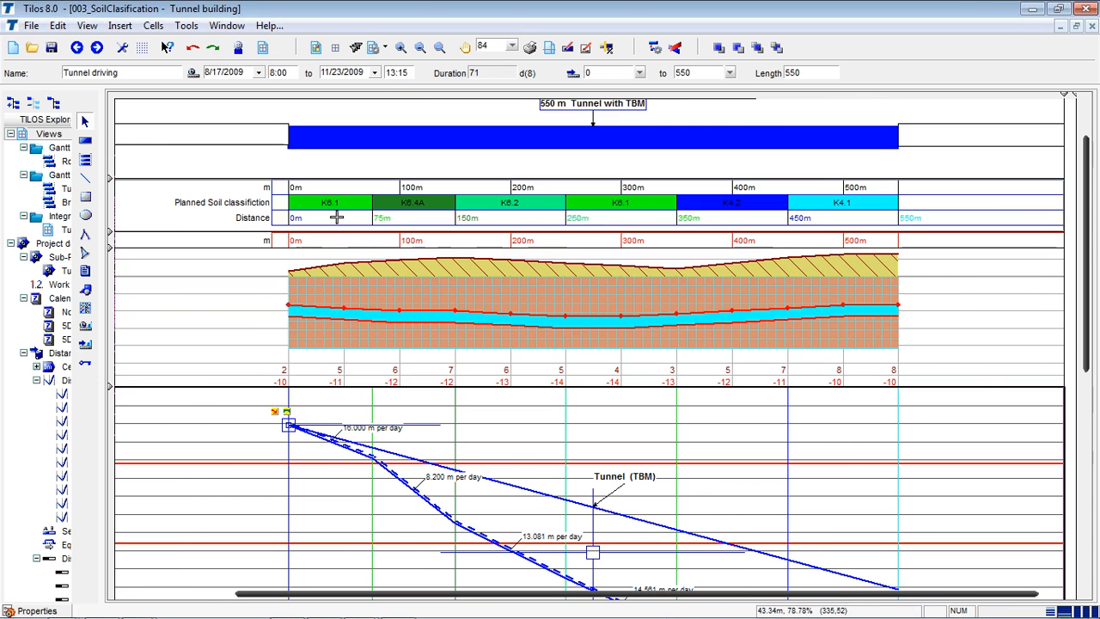
{"action": "key", "text": "ctrl"}
{"action": "key", "text": "ctrl"}
{"action": "key", "text": "ctrl"}
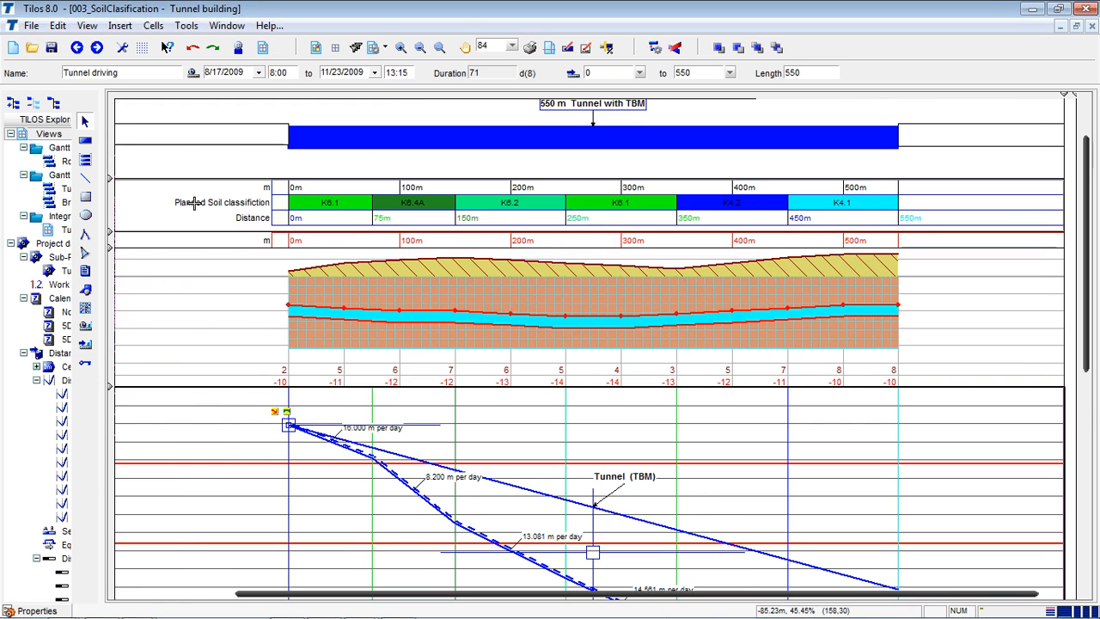
{"action": "scroll", "coordinate": [430, 396], "scroll_direction": "down", "scroll_amount": 4}
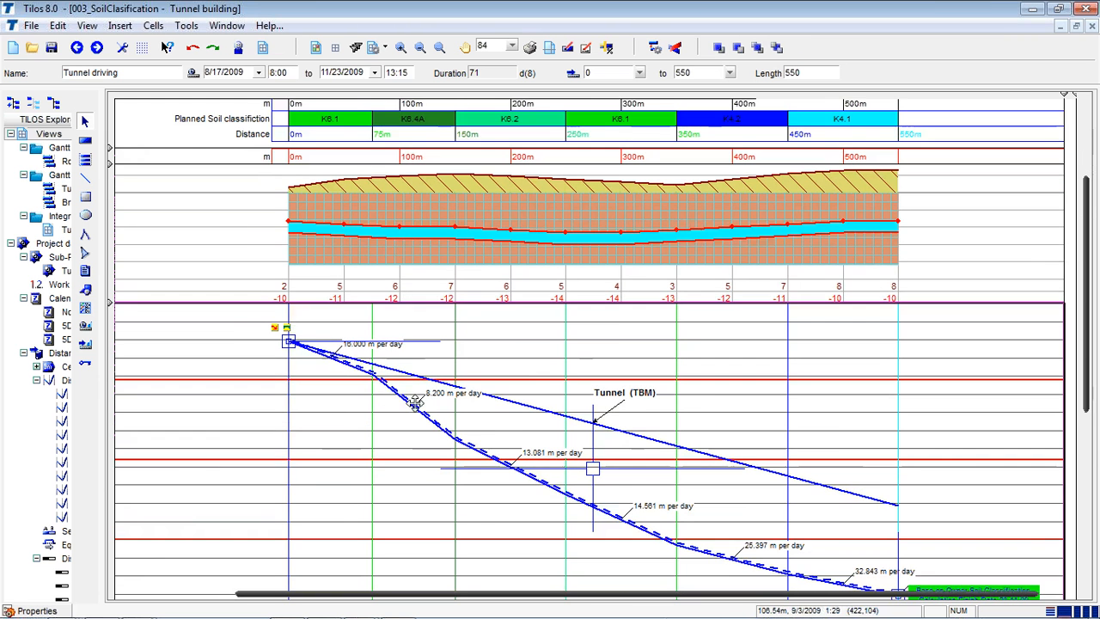
{"action": "scroll", "coordinate": [435, 456], "scroll_direction": "down", "scroll_amount": 1}
{"action": "left_click", "coordinate": [456, 422]}
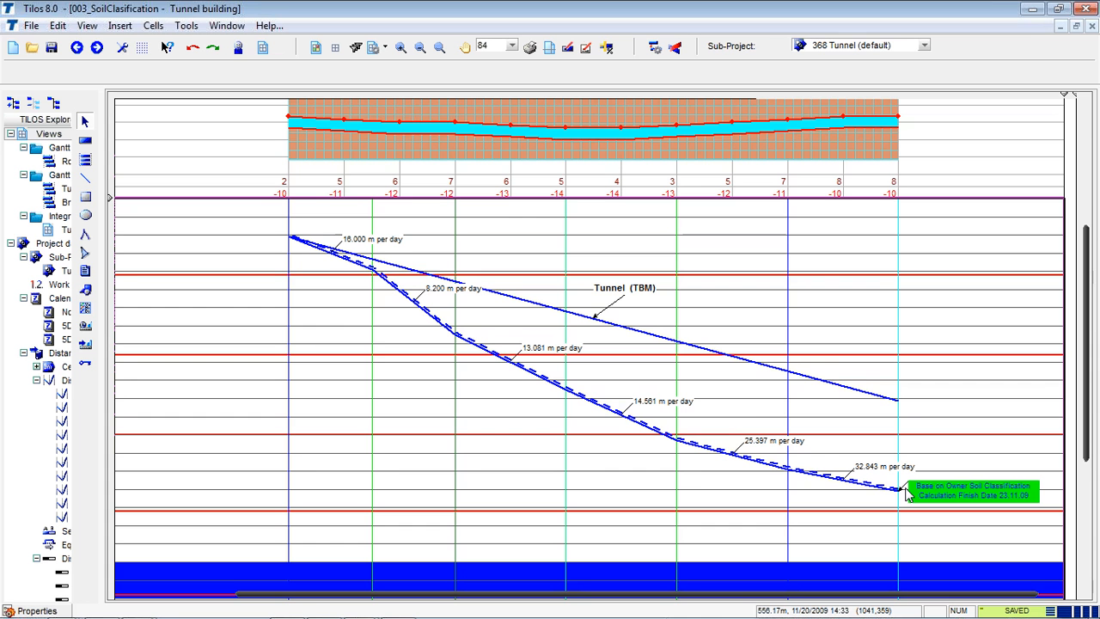
Enlarge the red distance-scale cell below the planned soil classification to reveal the Actual Soil classification and Distance rows
{"action": "scroll", "coordinate": [749, 418], "scroll_direction": "up", "scroll_amount": 5}
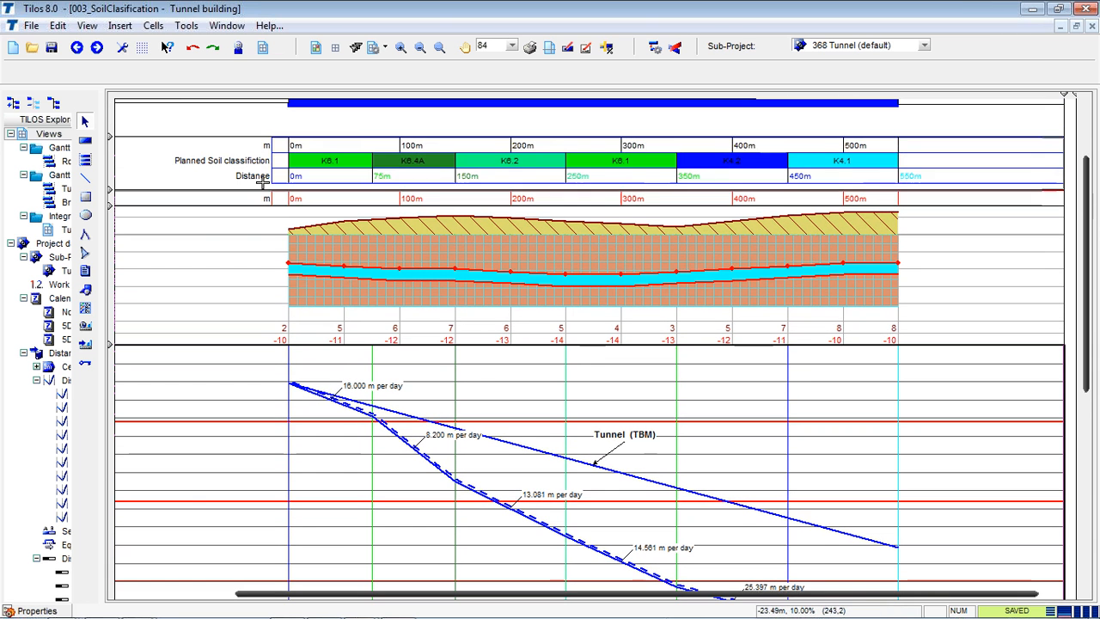
{"action": "key", "text": "ctrl"}
{"action": "key", "text": "ctrl"}
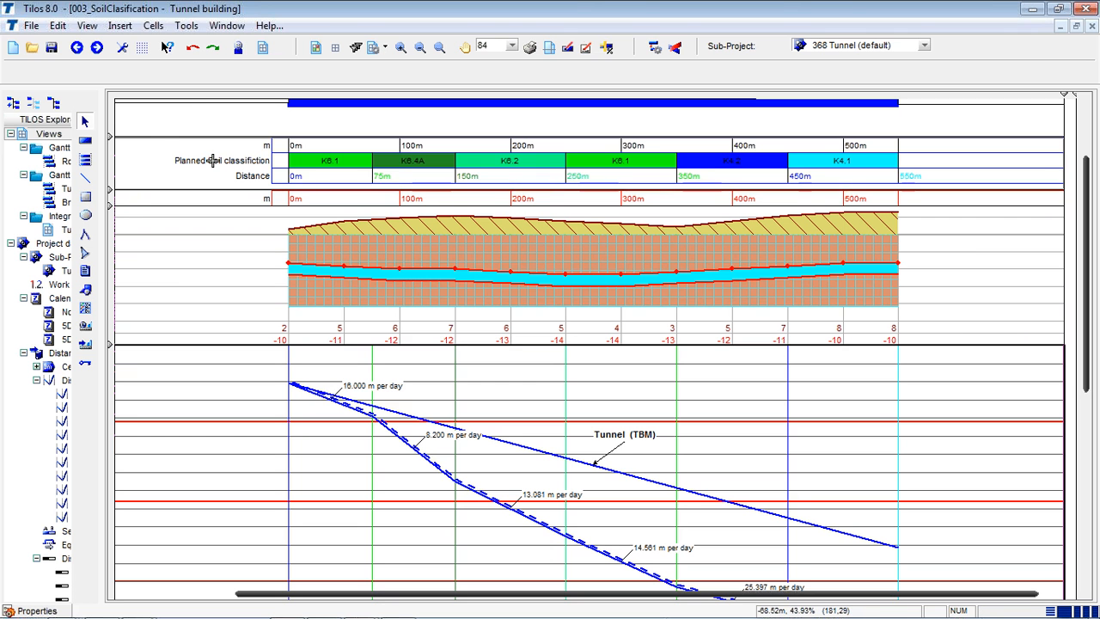
{"action": "left_click_drag", "start_coordinate": [110, 206], "coordinate": [116, 244]}
{"action": "key", "text": "ctrl"}
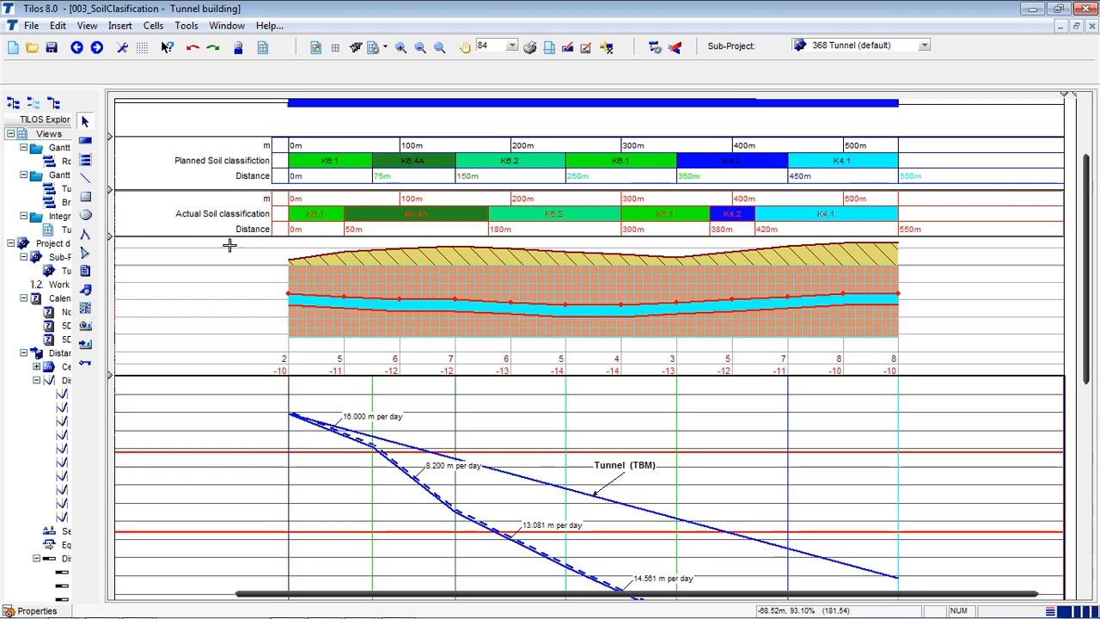
Compare the first sections of the planned and actual soil classifications, including their 75 m and 50 m boundaries
{"action": "left_click", "coordinate": [216, 212]}
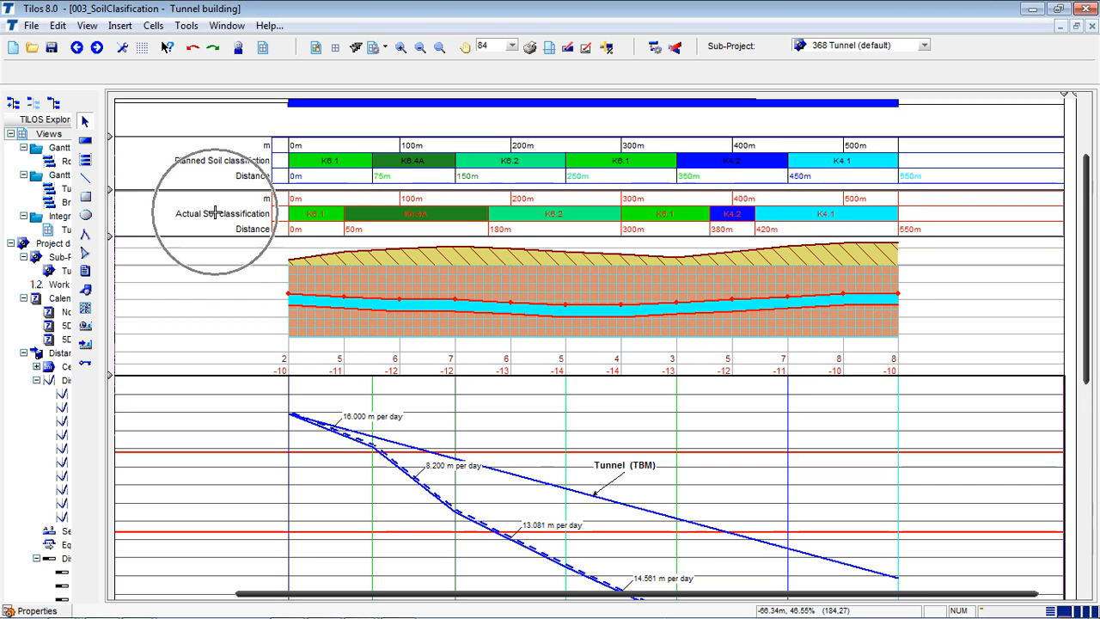
{"action": "left_click", "coordinate": [218, 153]}
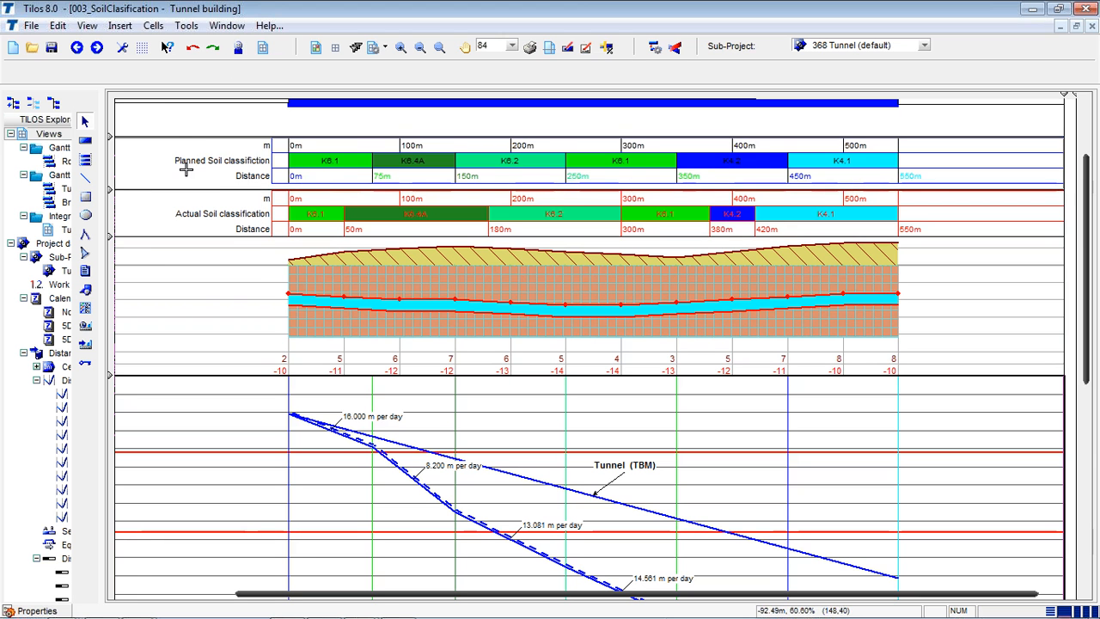
{"action": "left_click", "coordinate": [289, 162]}
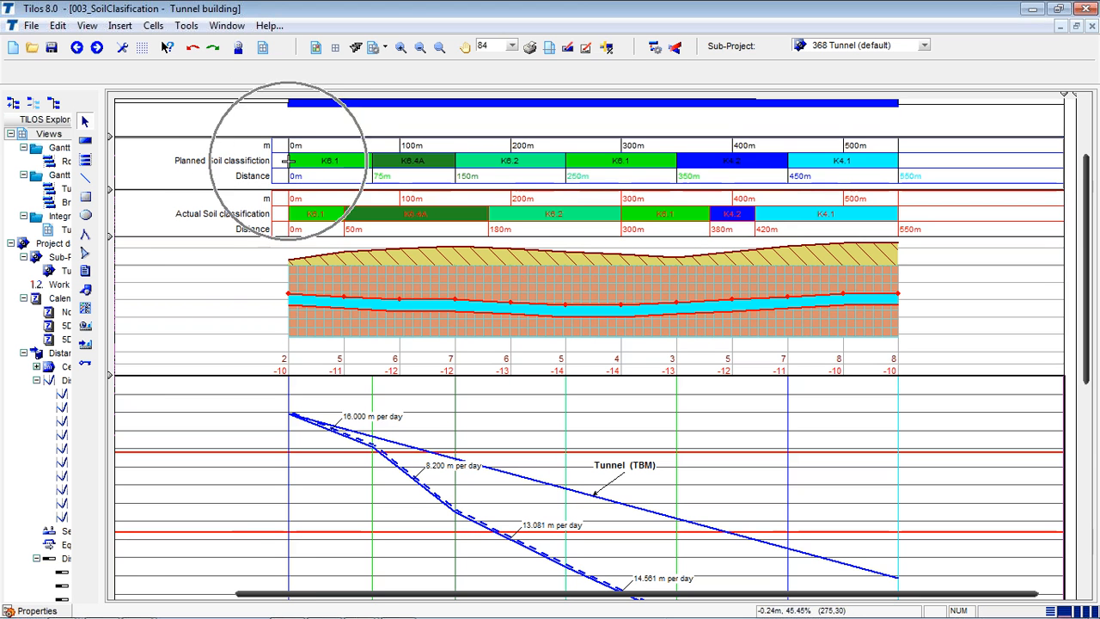
{"action": "left_click", "coordinate": [372, 168]}
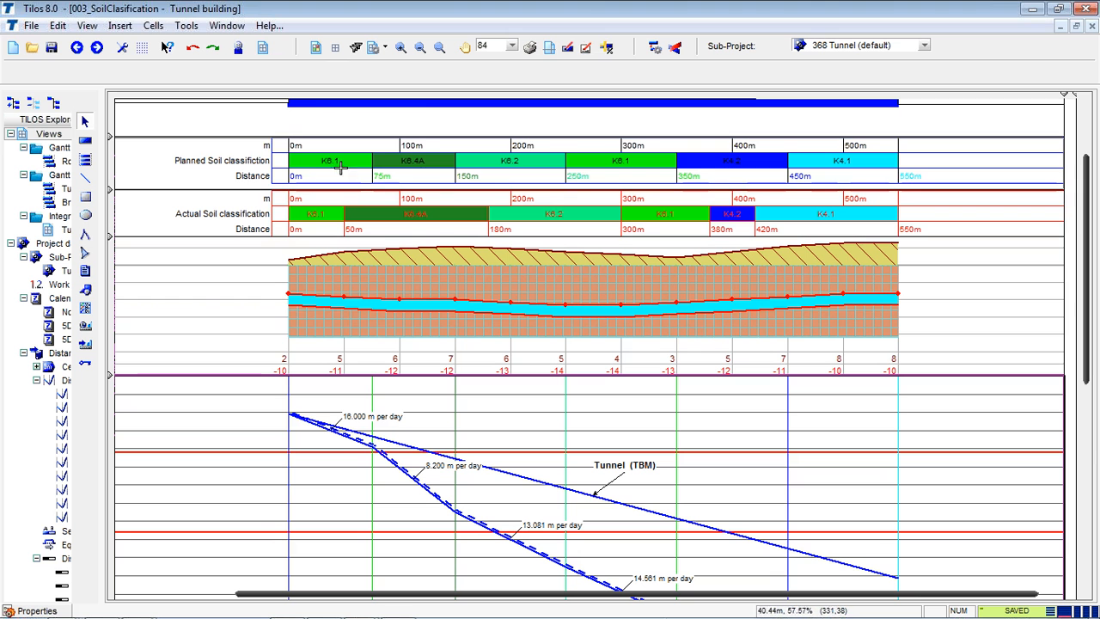
{"action": "left_click", "coordinate": [373, 178]}
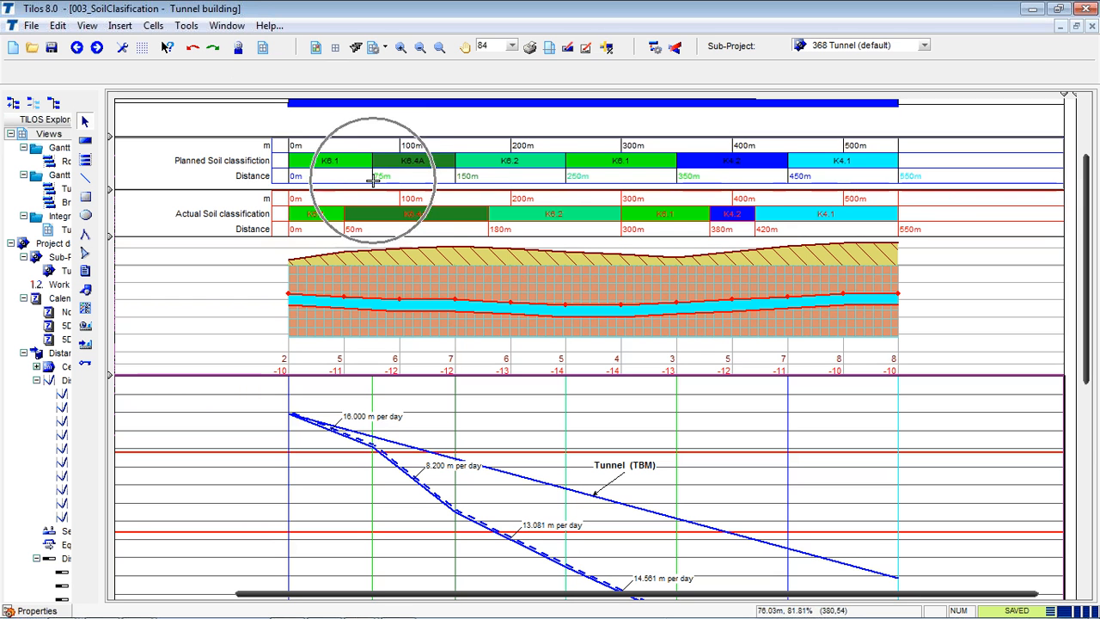
{"action": "left_click", "coordinate": [342, 225]}
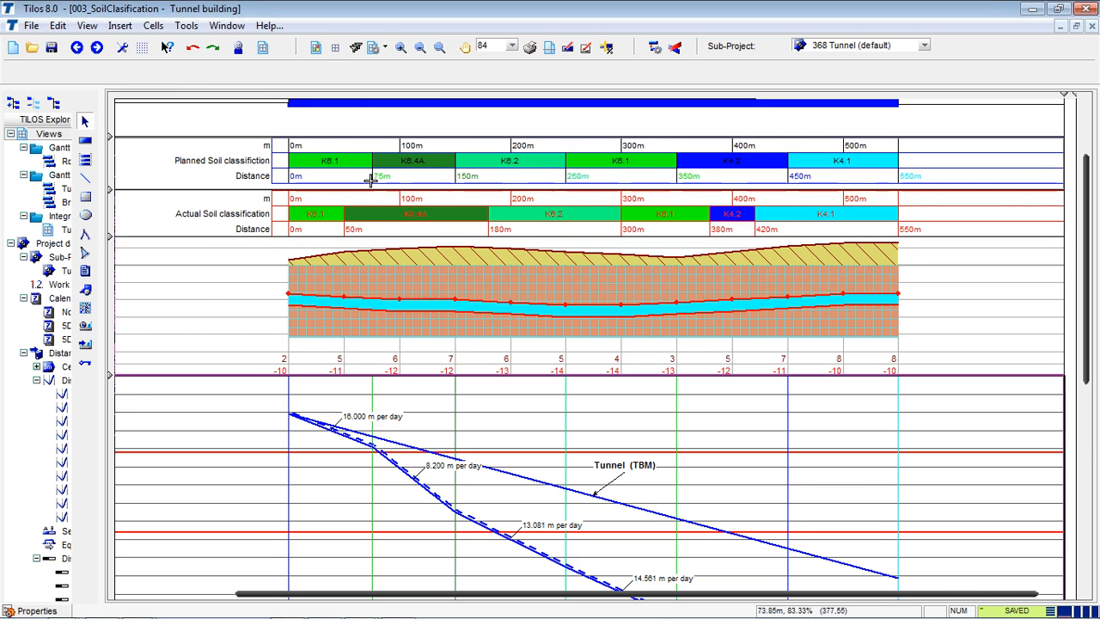
{"action": "left_click", "coordinate": [410, 210]}
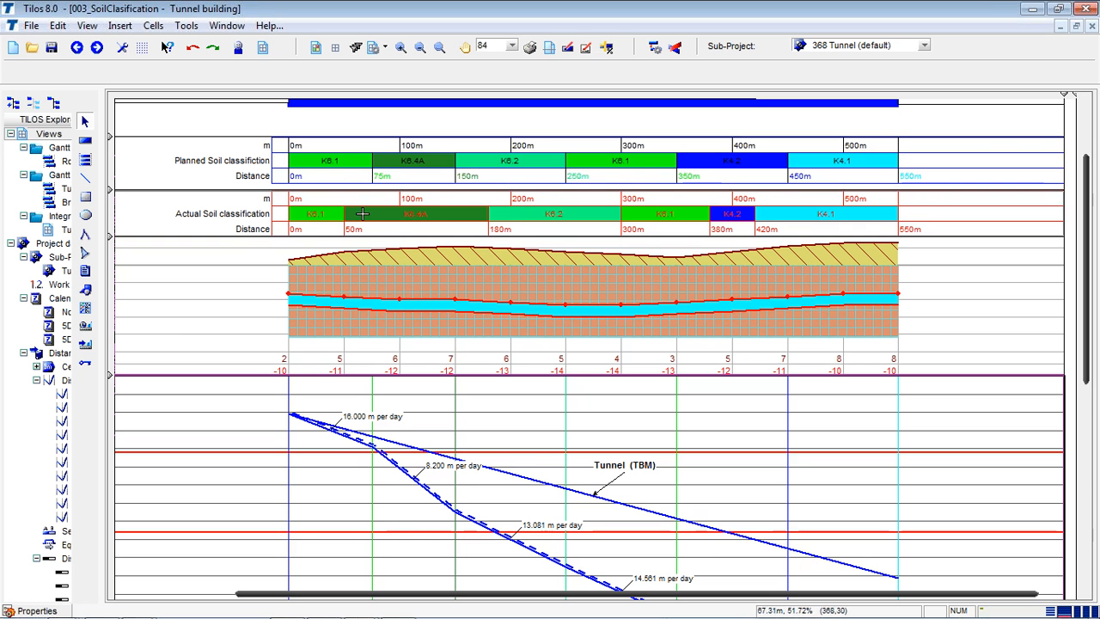
Draw a task from the Tunnel library's TBM_Actual Soil Classification template, from 0 to 550 m, starting at the existing tasks' start point
{"action": "scroll", "coordinate": [240, 221], "scroll_direction": "down", "scroll_amount": 3}
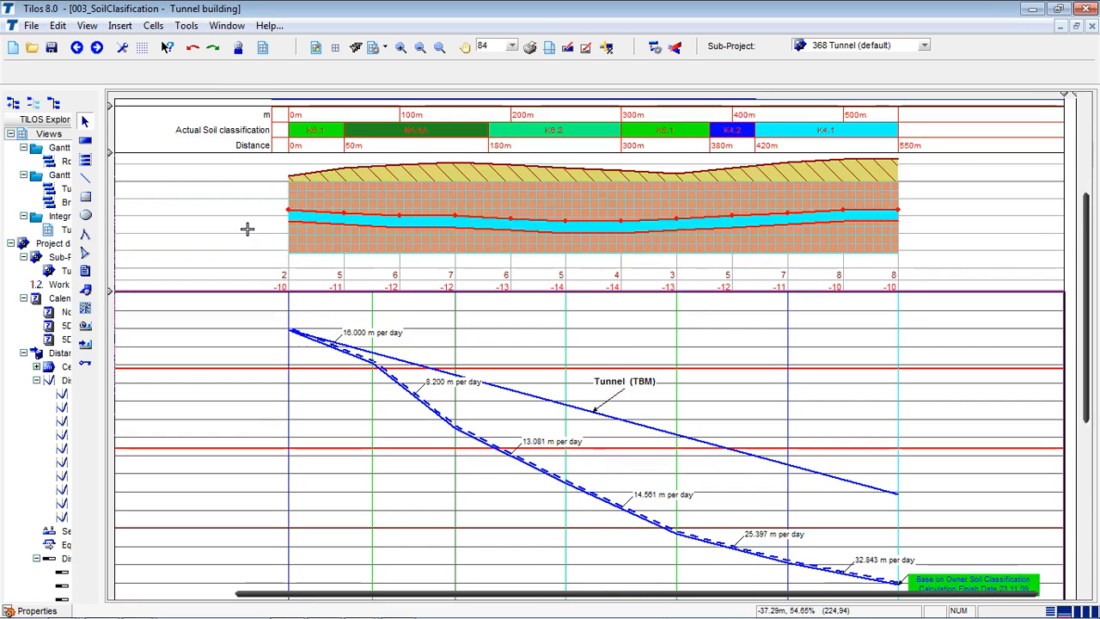
{"action": "scroll", "coordinate": [246, 227], "scroll_direction": "down", "scroll_amount": 4}
{"action": "left_click", "coordinate": [85, 140]}
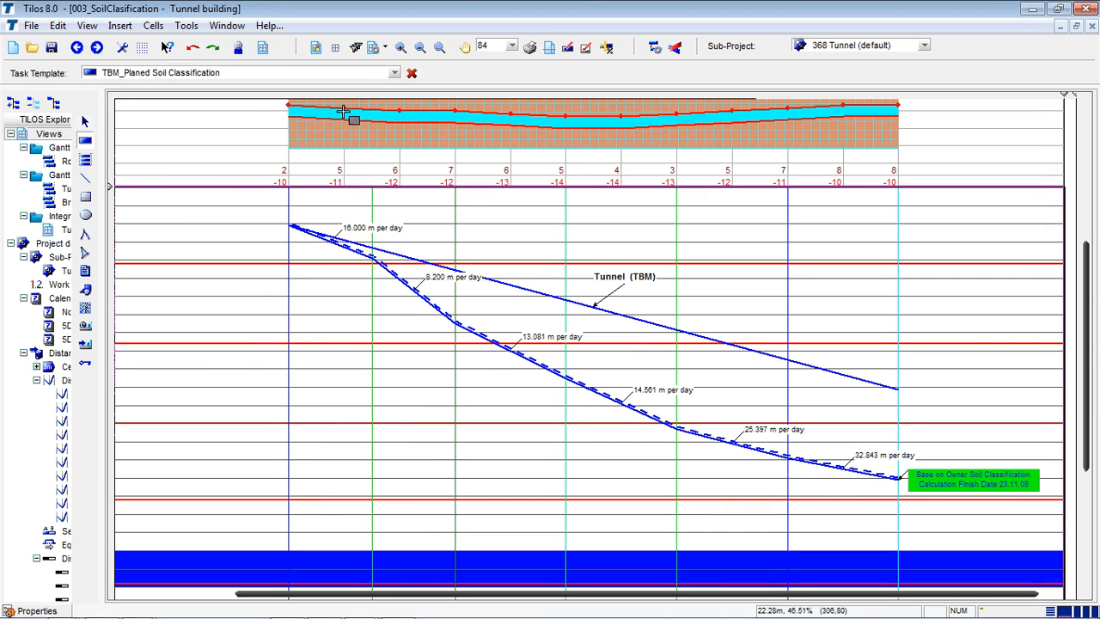
{"action": "left_click", "coordinate": [394, 72]}
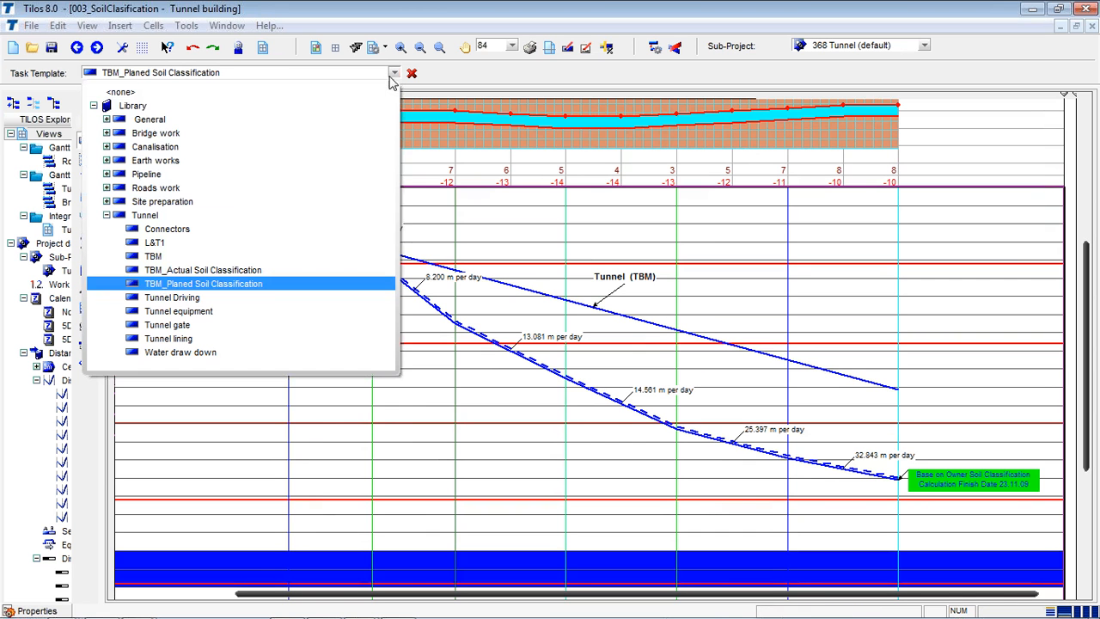
{"action": "left_click", "coordinate": [182, 272]}
{"action": "left_click", "coordinate": [293, 225]}
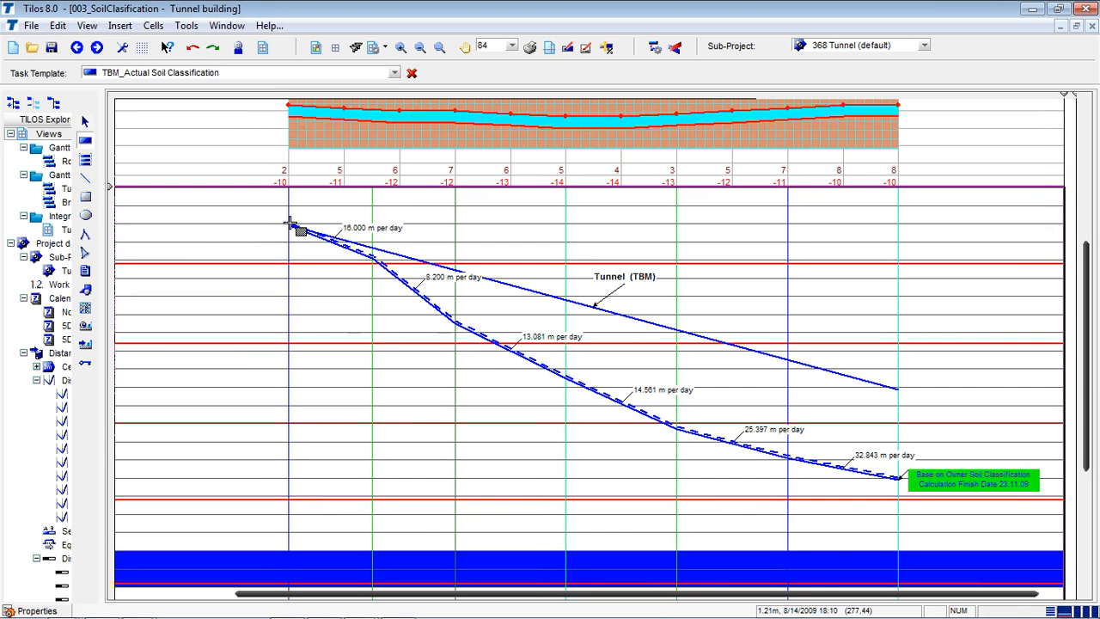
{"action": "left_click_drag", "start_coordinate": [303, 230], "coordinate": [898, 461]}
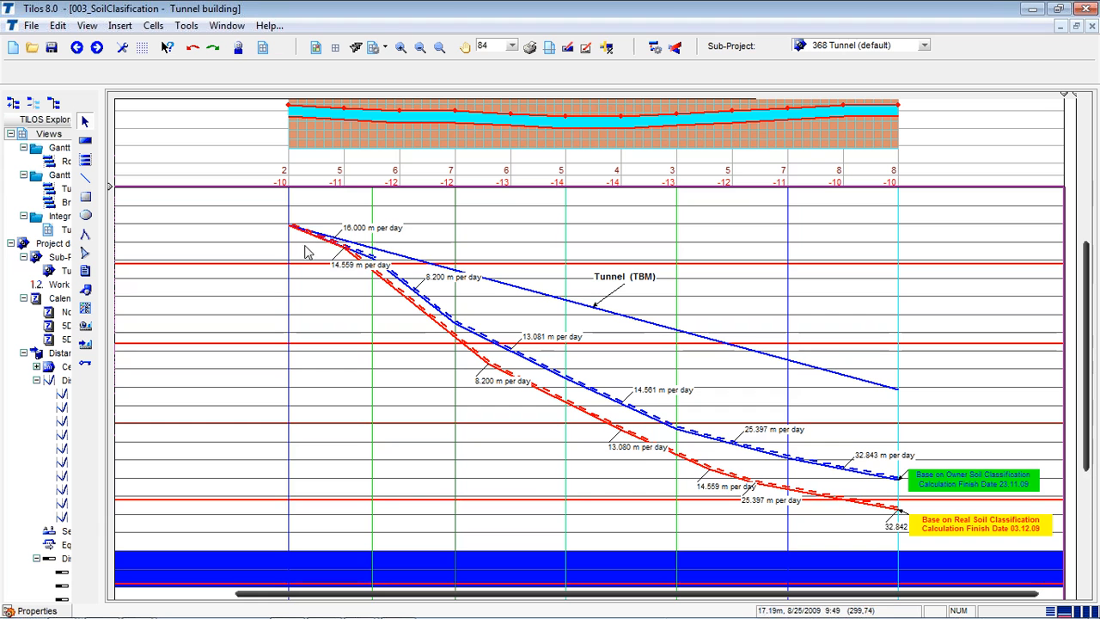
Compare the red task line's first bend with the 50 m boundary in the actual soil classification row
{"action": "left_click", "coordinate": [345, 243]}
{"action": "key", "text": "ctrl"}
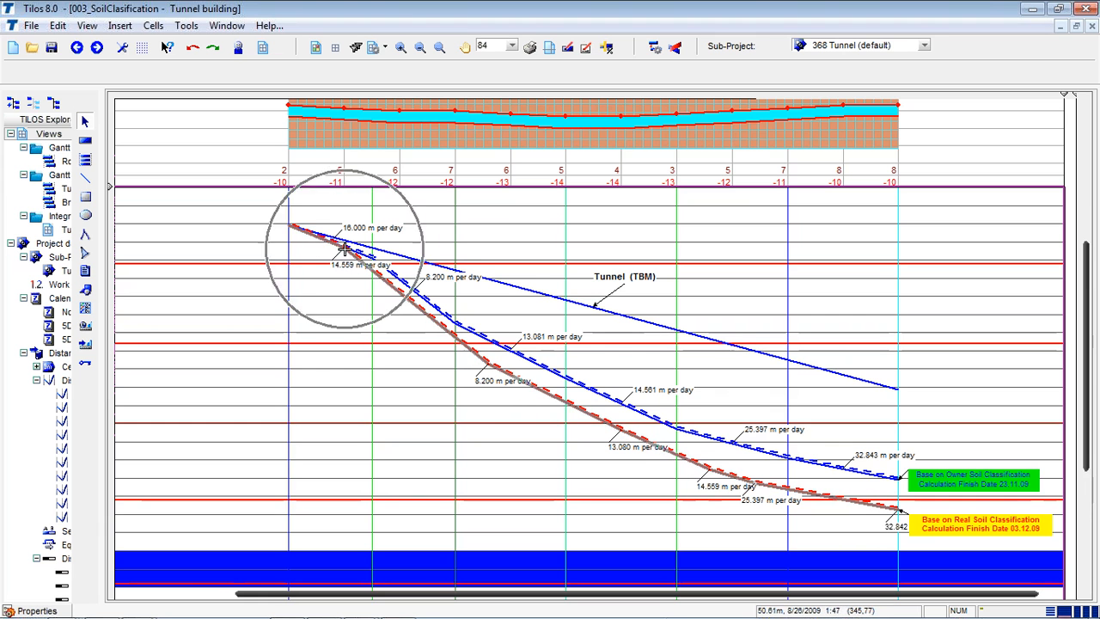
{"action": "scroll", "coordinate": [348, 247], "scroll_direction": "up", "scroll_amount": 3}
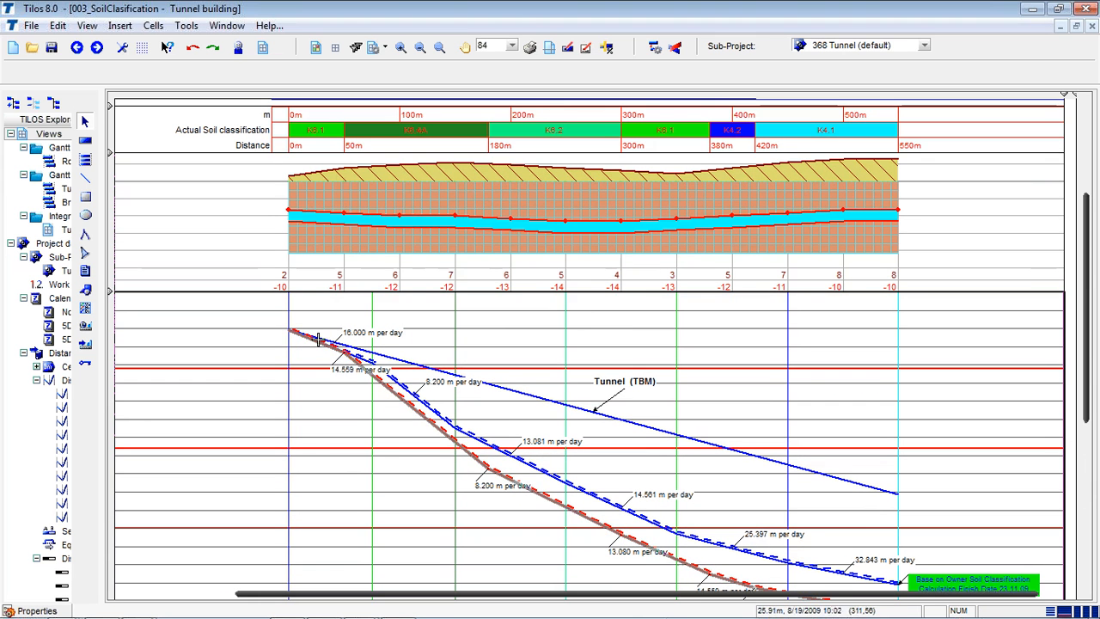
{"action": "key", "text": "ctrl"}
{"action": "key", "text": "ctrl"}
{"action": "scroll", "coordinate": [373, 383], "scroll_direction": "down", "scroll_amount": 3}
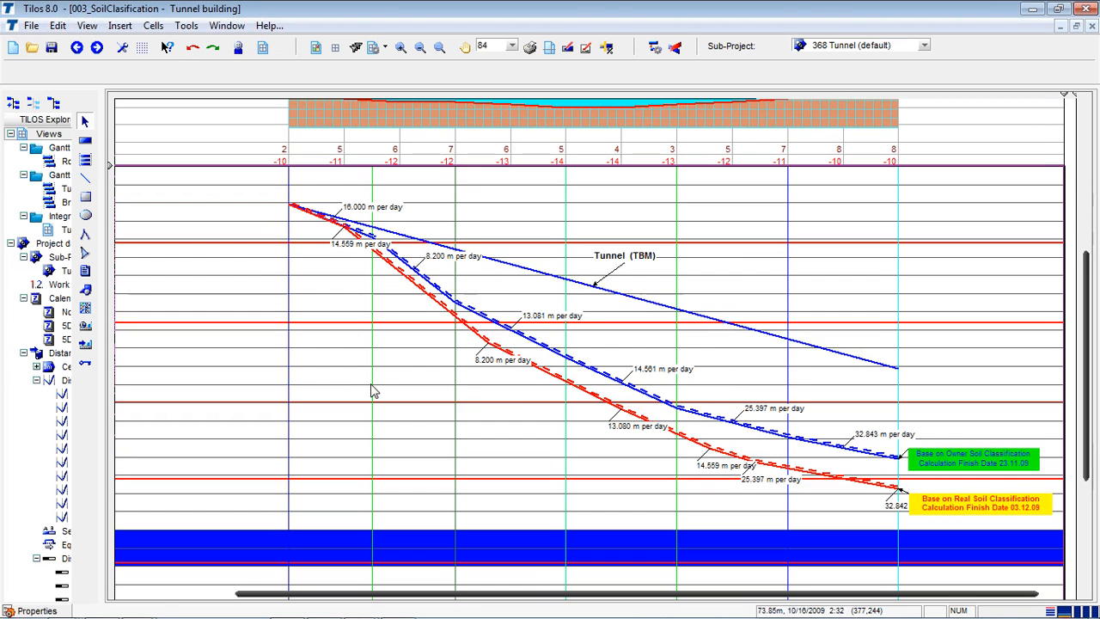
Compare the constant-rate Tunnel (TBM) task with the planned-soil Tunnel driving task, and save the project
{"action": "left_click", "coordinate": [506, 261]}
{"action": "key", "text": "ctrl"}
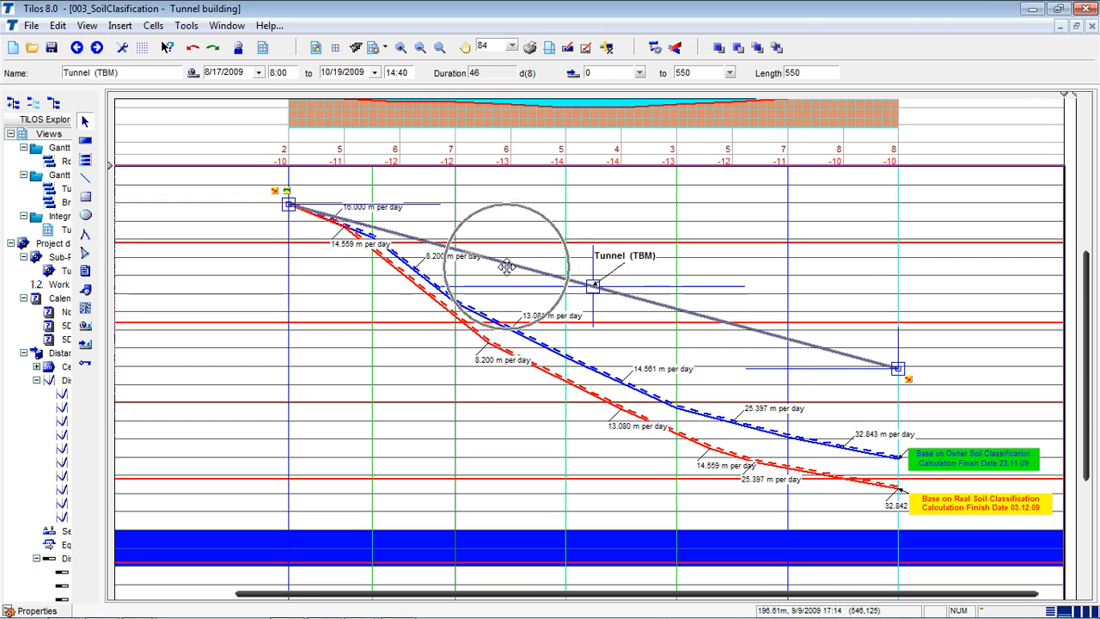
{"action": "left_click", "coordinate": [472, 309]}
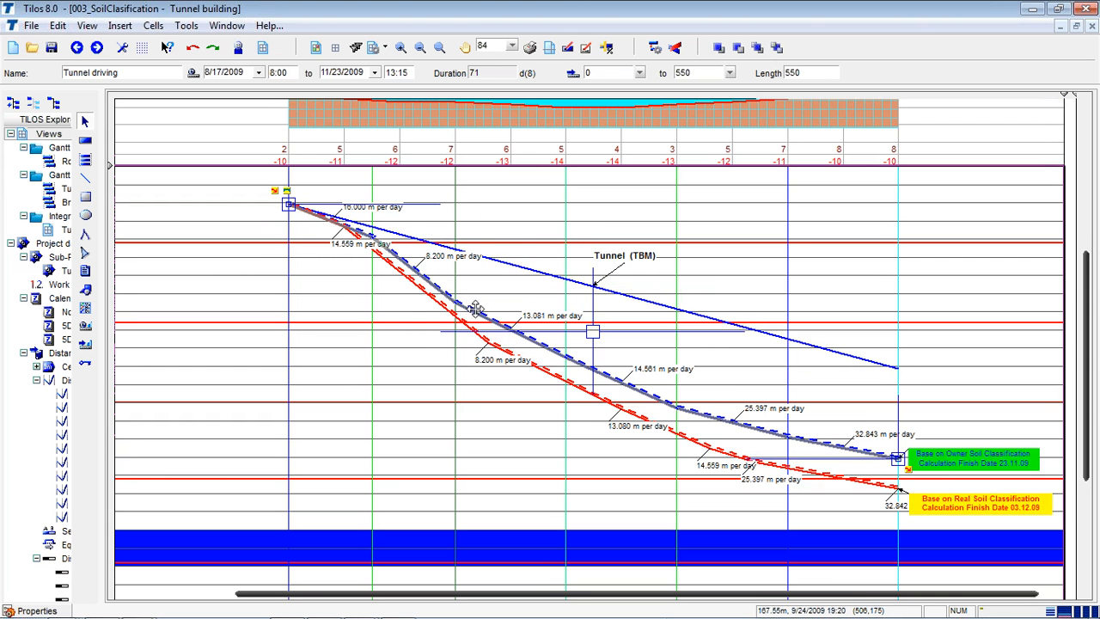
{"action": "key", "text": "ctrl"}
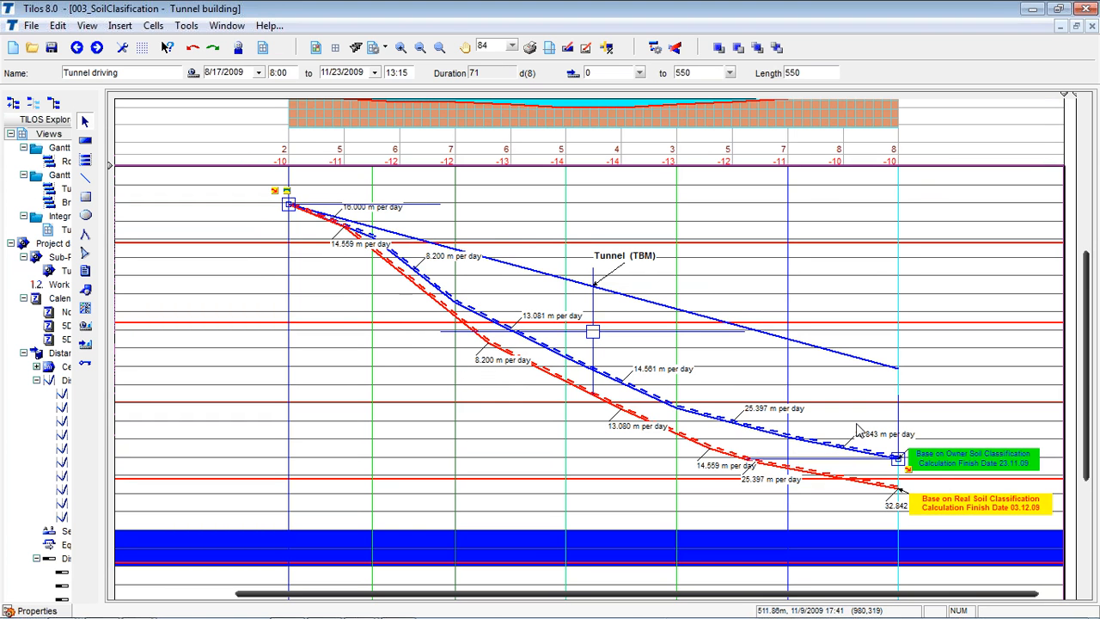
{"action": "key", "text": "ctrl+s"}
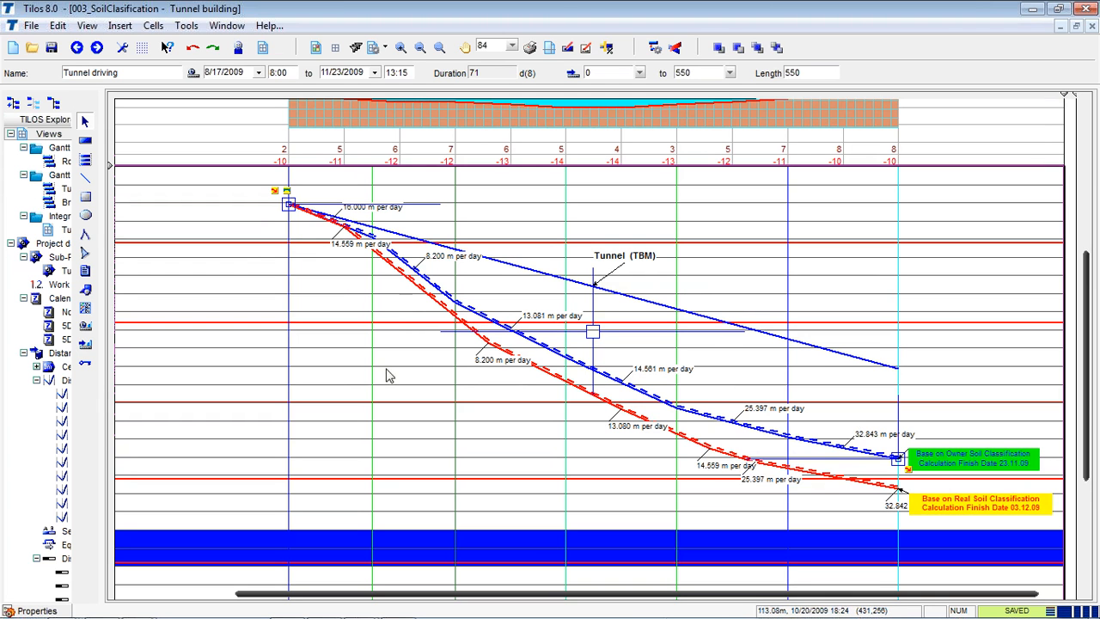
Compare the planned and actual soil classification rows with the bends of the blue and red task lines below
{"action": "scroll", "coordinate": [485, 348], "scroll_direction": "up", "scroll_amount": 3}
{"action": "scroll", "coordinate": [480, 348], "scroll_direction": "up", "scroll_amount": 2}
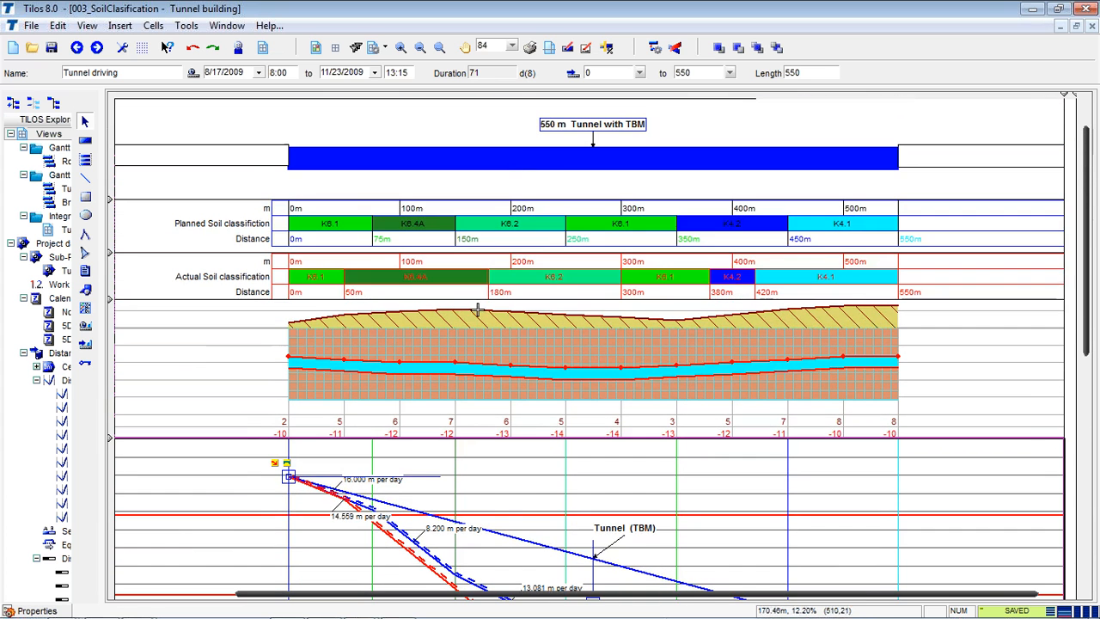
{"action": "scroll", "coordinate": [529, 262], "scroll_direction": "down", "scroll_amount": 2}
{"action": "scroll", "coordinate": [528, 263], "scroll_direction": "down", "scroll_amount": 3}
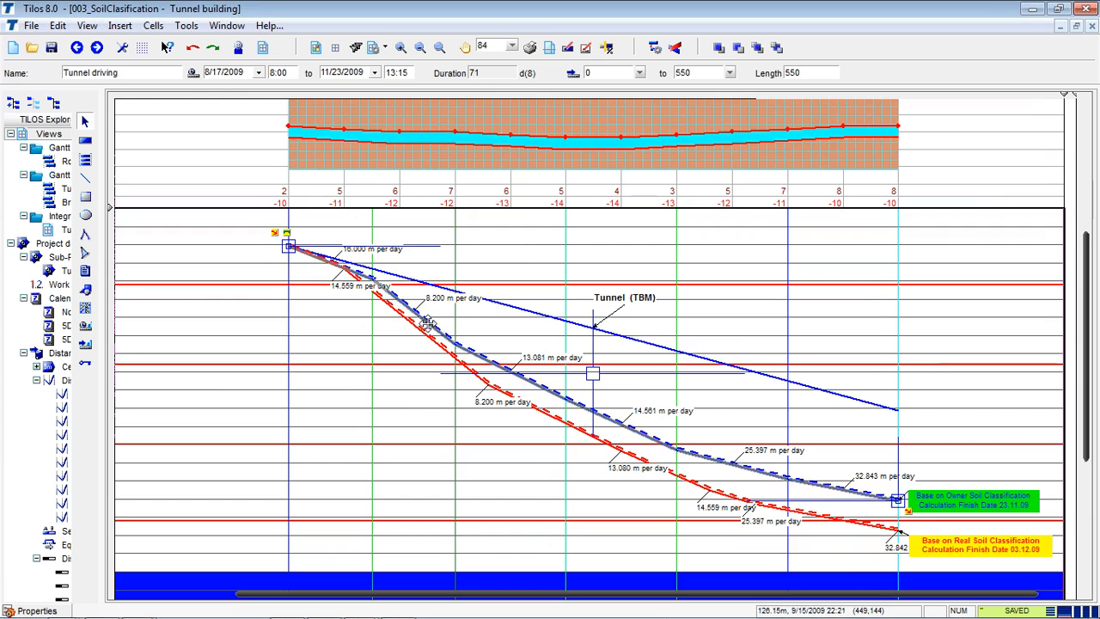
{"action": "scroll", "coordinate": [247, 204], "scroll_direction": "up", "scroll_amount": 3}
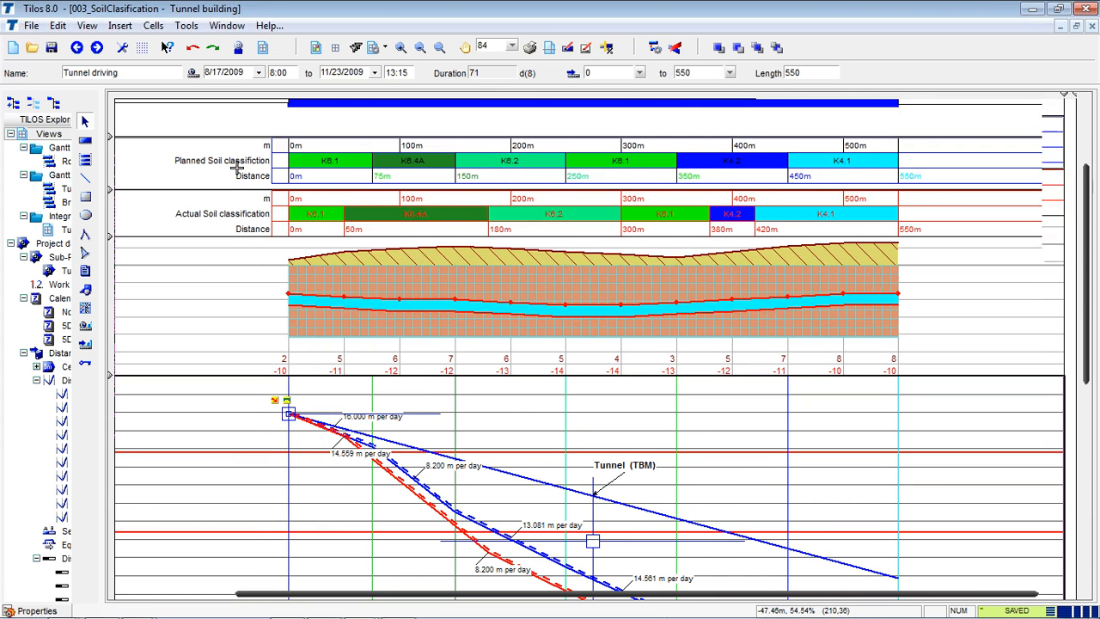
{"action": "scroll", "coordinate": [206, 176], "scroll_direction": "down", "scroll_amount": 1}
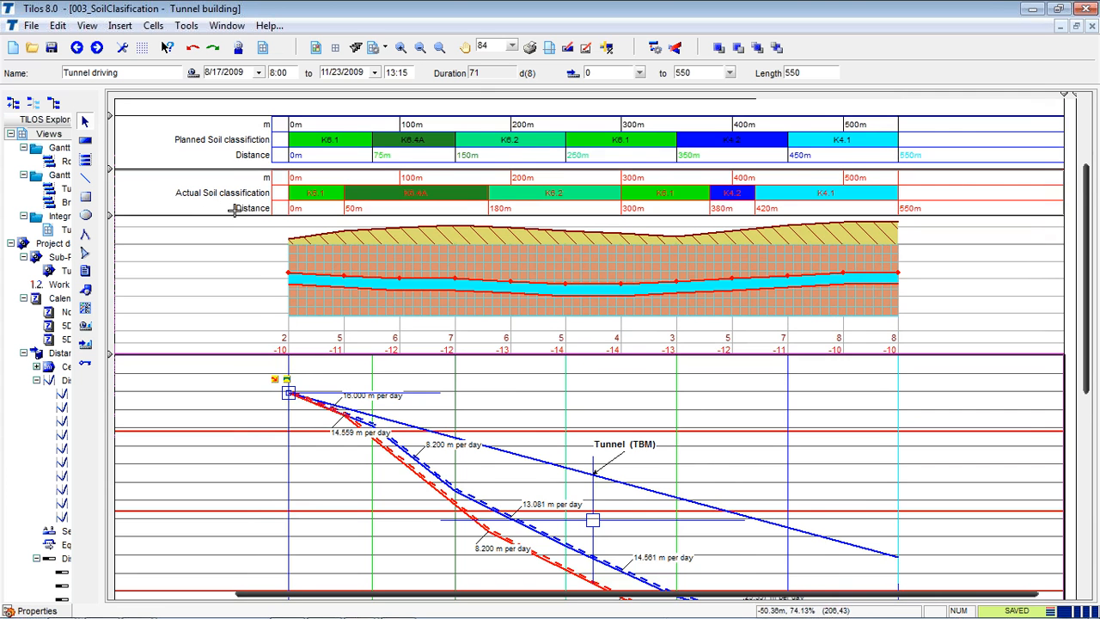
{"action": "scroll", "coordinate": [234, 210], "scroll_direction": "down", "scroll_amount": 3}
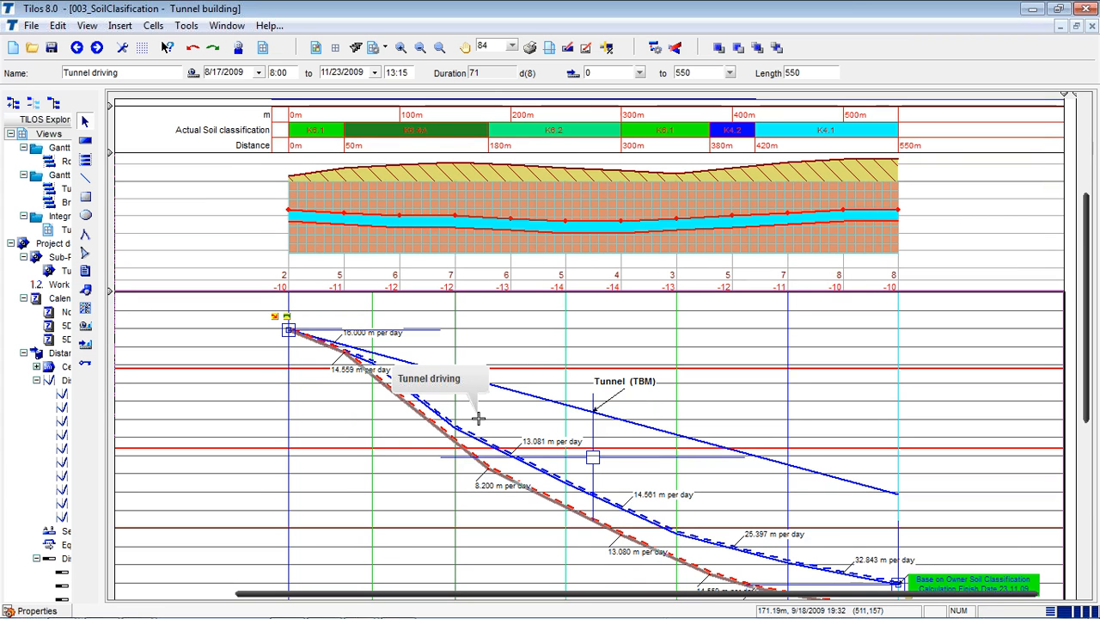
{"action": "scroll", "coordinate": [475, 426], "scroll_direction": "down", "scroll_amount": 1}
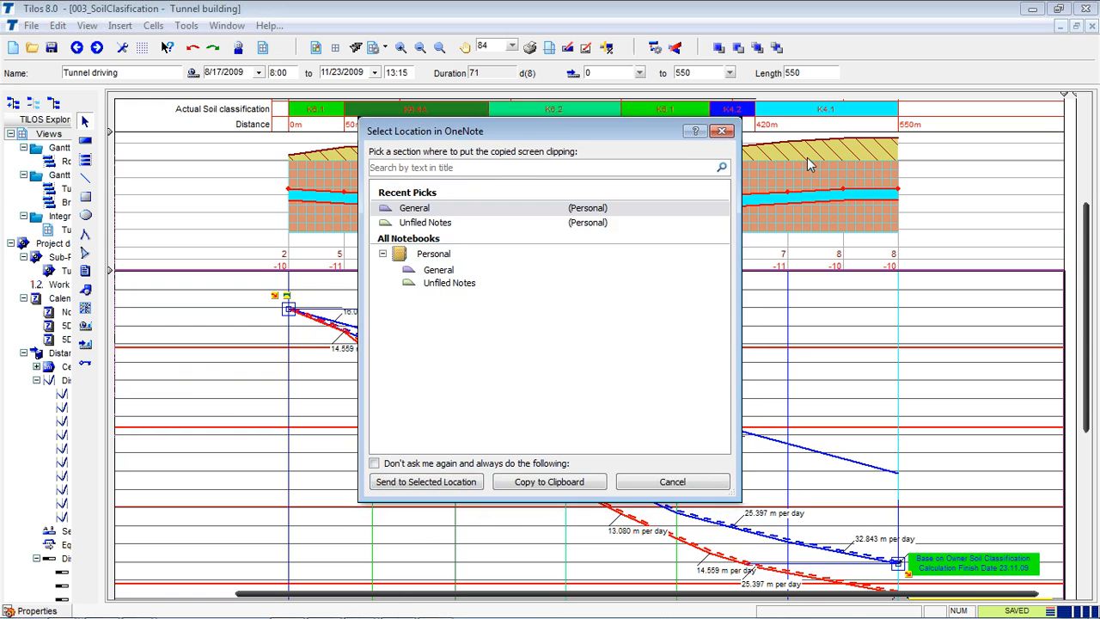
Store the screen clipping in the General section of the Personal OneNote notebook, and return to the tunnel diagram
{"action": "left_click", "coordinate": [806, 159]}
{"action": "left_click", "coordinate": [433, 260]}
{"action": "double_click", "coordinate": [429, 272]}
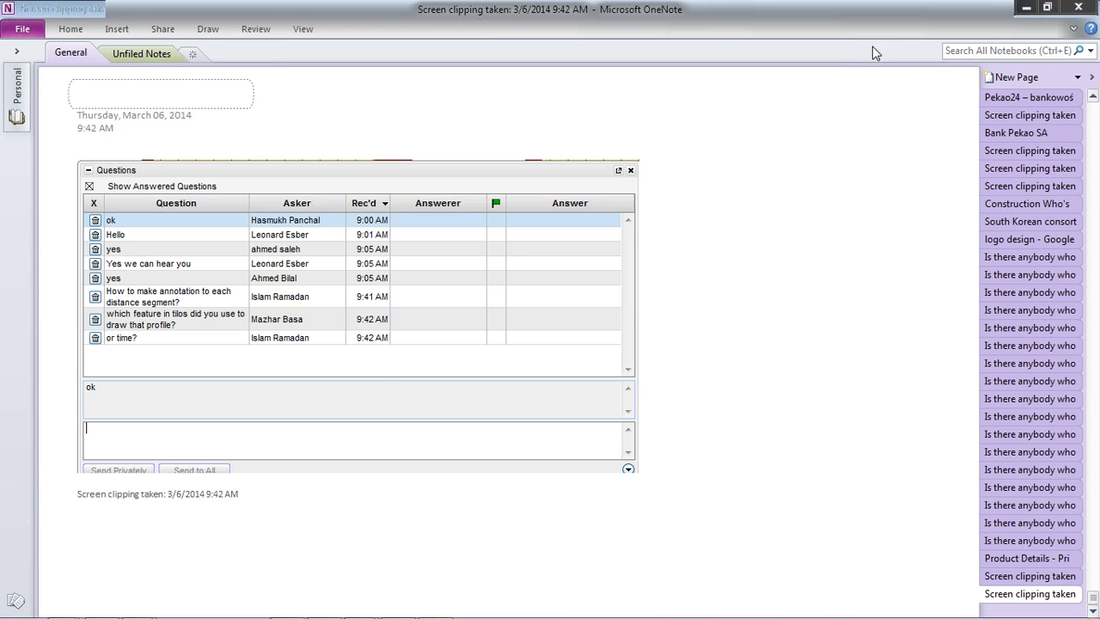
{"action": "left_click", "coordinate": [1026, 7]}
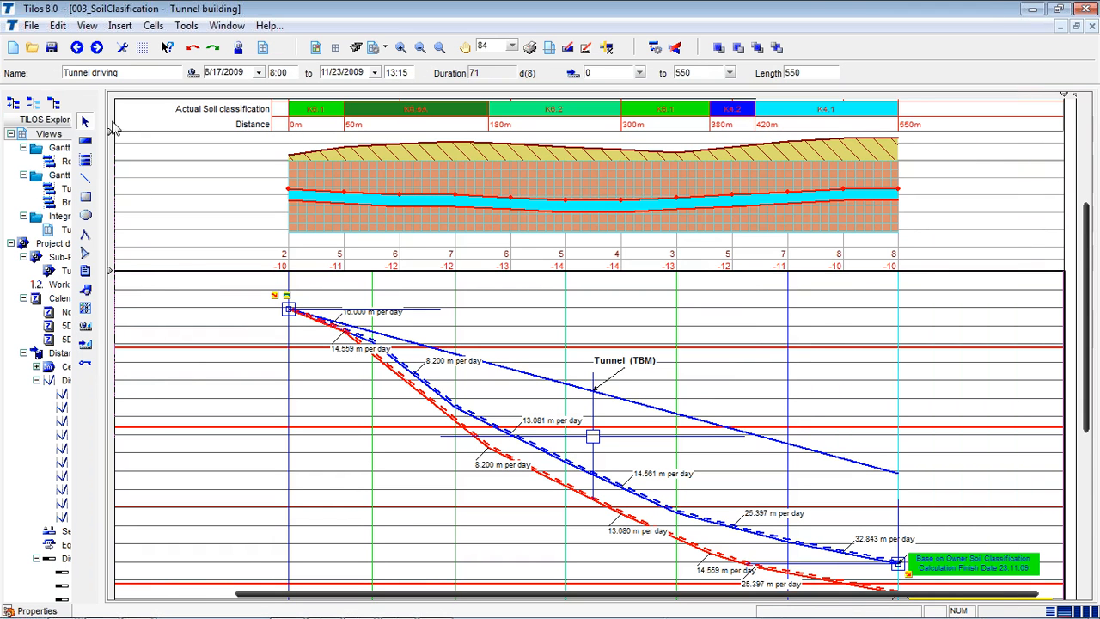
Widen the TILOS Explorer to show full entry names, and open the Tunnel Earth Classification (Planned) distance profile
{"action": "left_click_drag", "start_coordinate": [108, 123], "coordinate": [203, 160]}
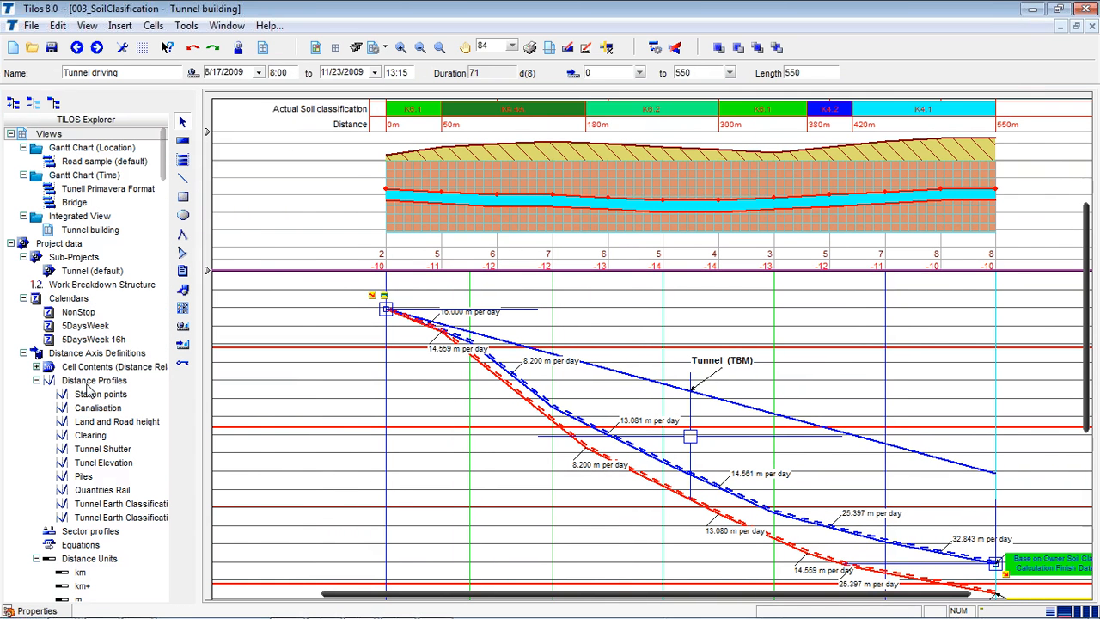
{"action": "key", "text": "ctrl"}
{"action": "key", "text": "ctrl"}
{"action": "key", "text": "ctrl"}
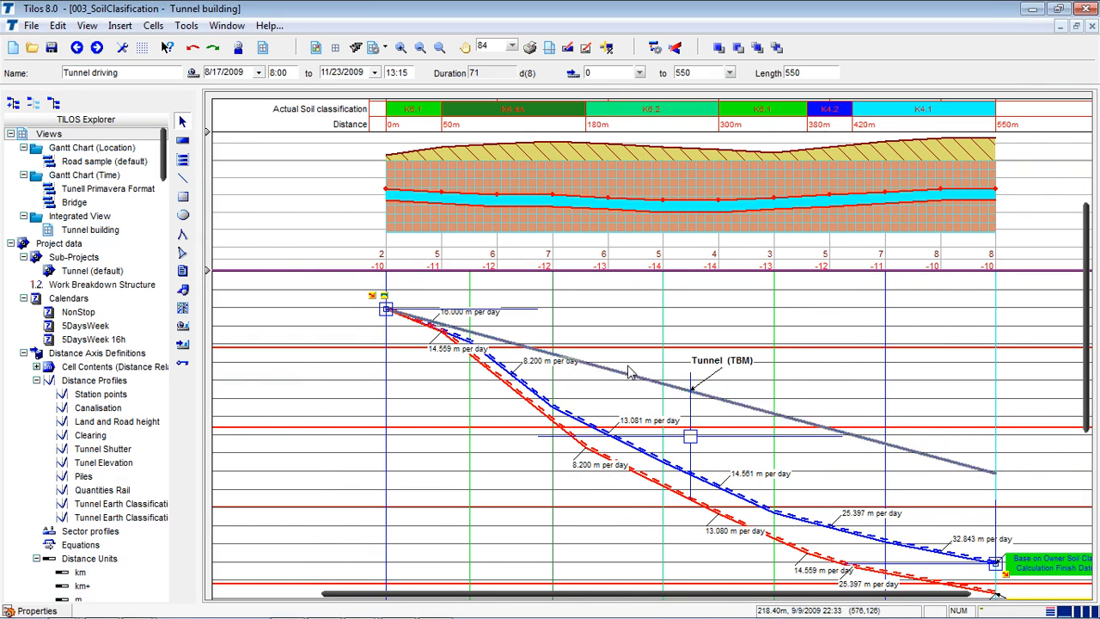
{"action": "scroll", "coordinate": [582, 376], "scroll_direction": "up", "scroll_amount": 3}
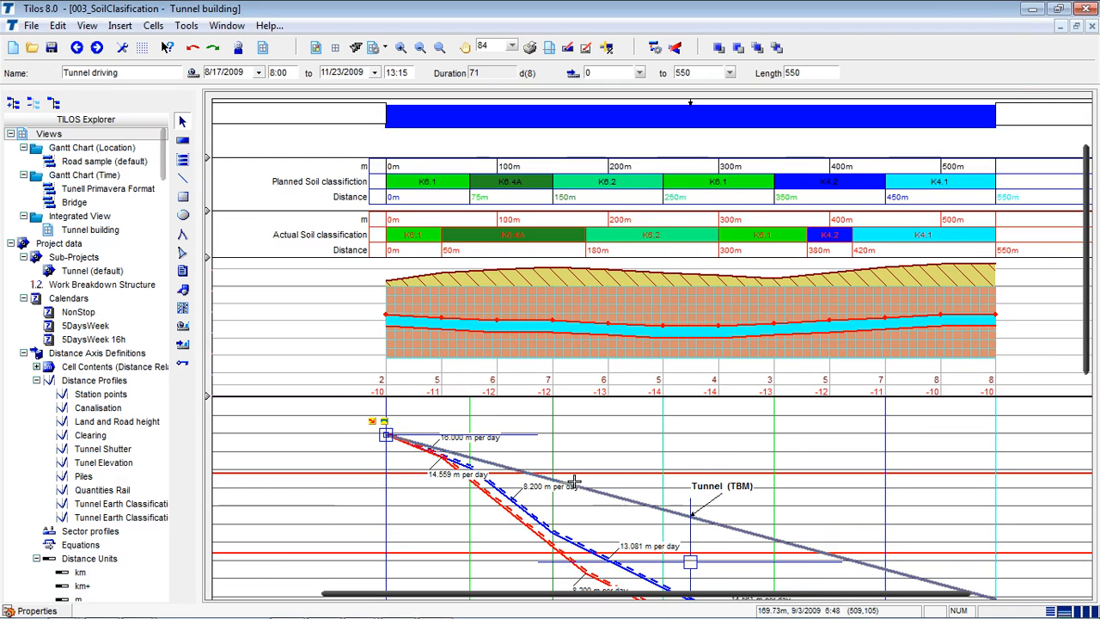
{"action": "scroll", "coordinate": [576, 487], "scroll_direction": "down", "scroll_amount": 3}
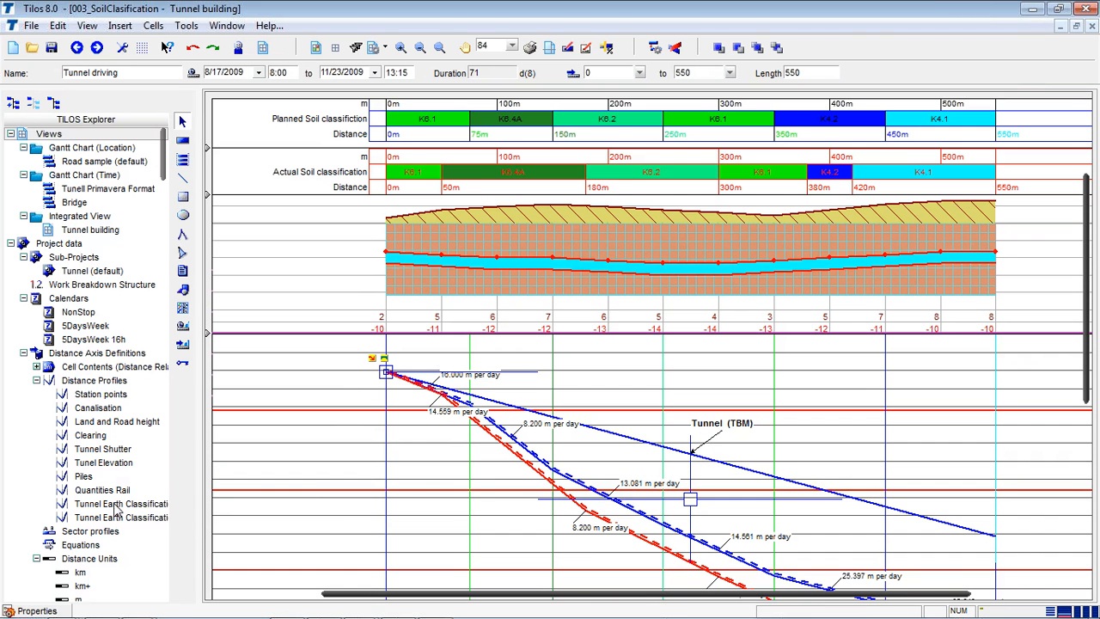
{"action": "key", "text": "ctrl"}
{"action": "key", "text": "ctrl"}
{"action": "double_click", "coordinate": [128, 506]}
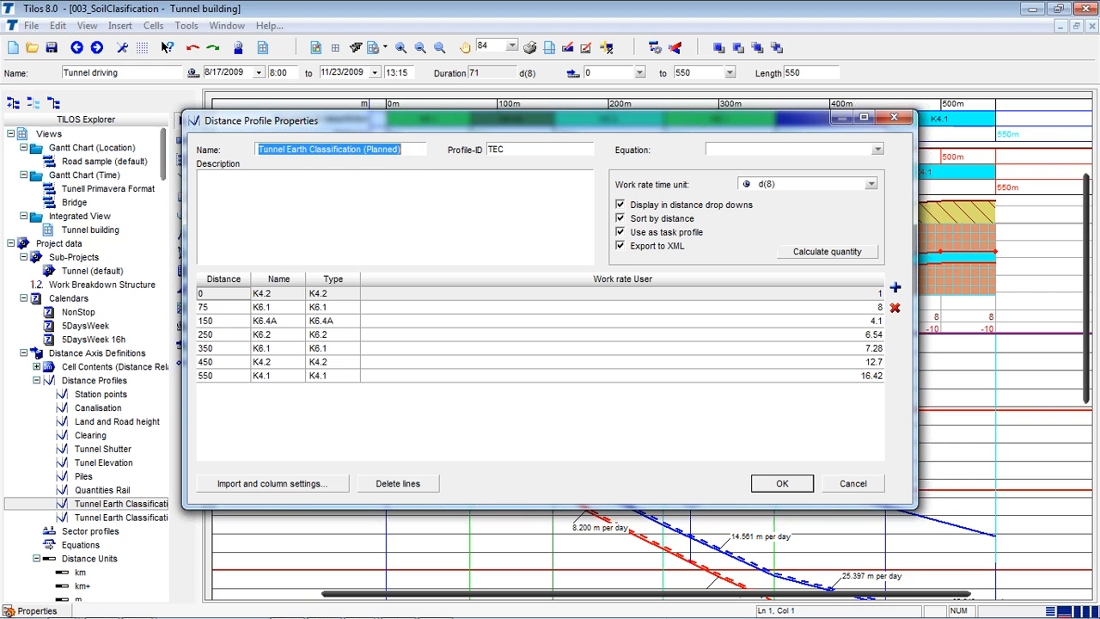
Examine the distances, soil types and user work rates in the planned earth classification profile, and close it
{"action": "key", "text": "ctrl"}
{"action": "key", "text": "ctrl"}
{"action": "key", "text": "ctrl"}
{"action": "key", "text": "ctrl"}
{"action": "key", "text": "ctrl"}
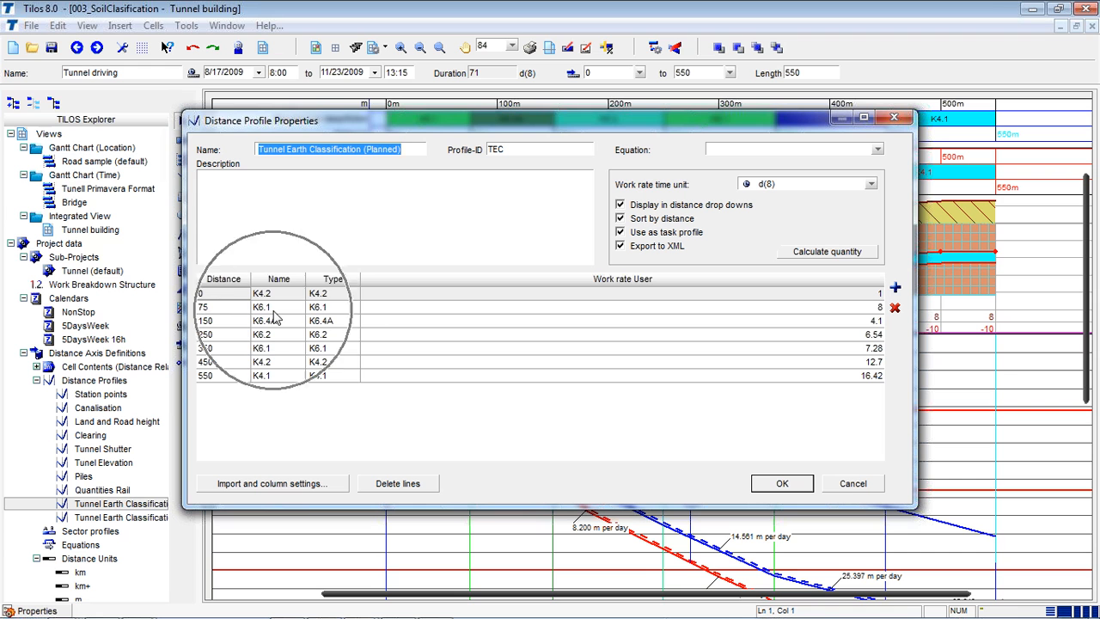
{"action": "key", "text": "ctrl"}
{"action": "key", "text": "ctrl"}
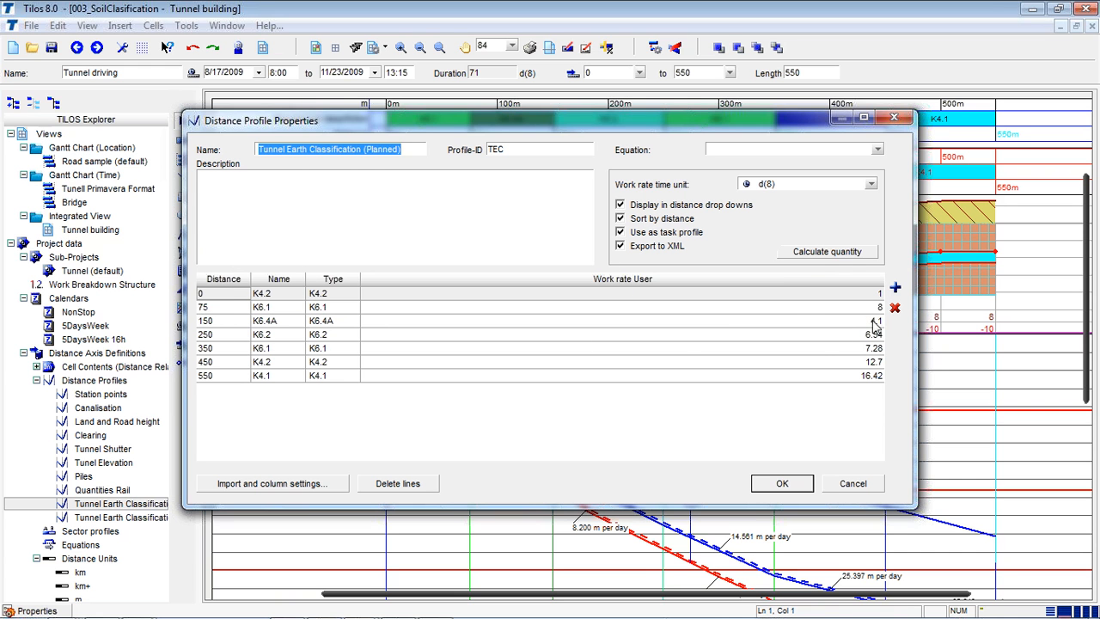
{"action": "key", "text": "ctrl"}
{"action": "key", "text": "ctrl"}
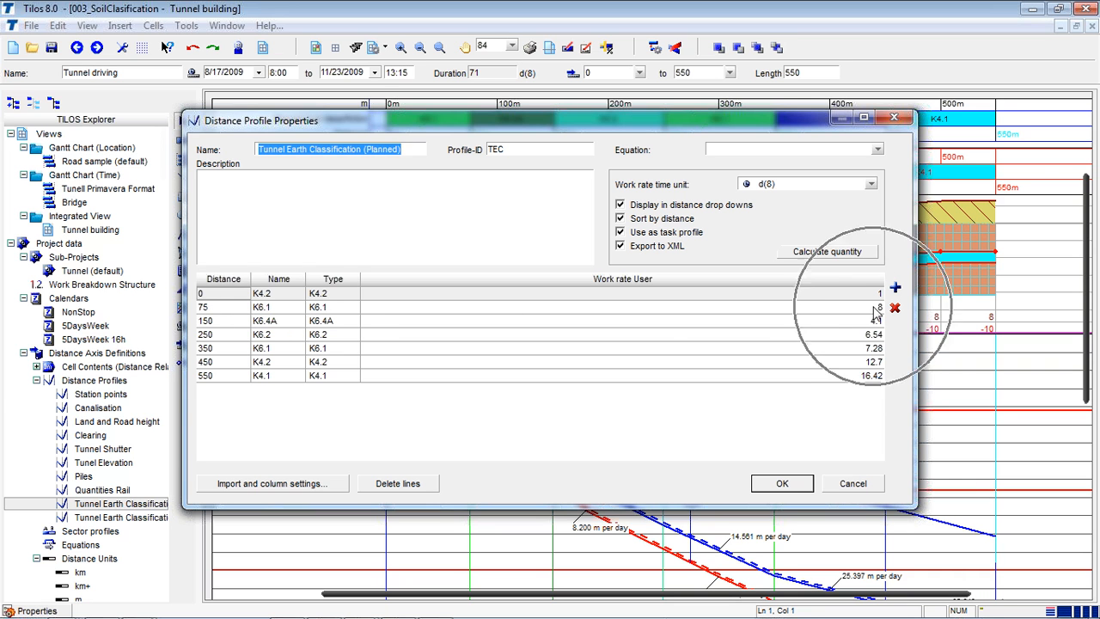
{"action": "left_click", "coordinate": [895, 118]}
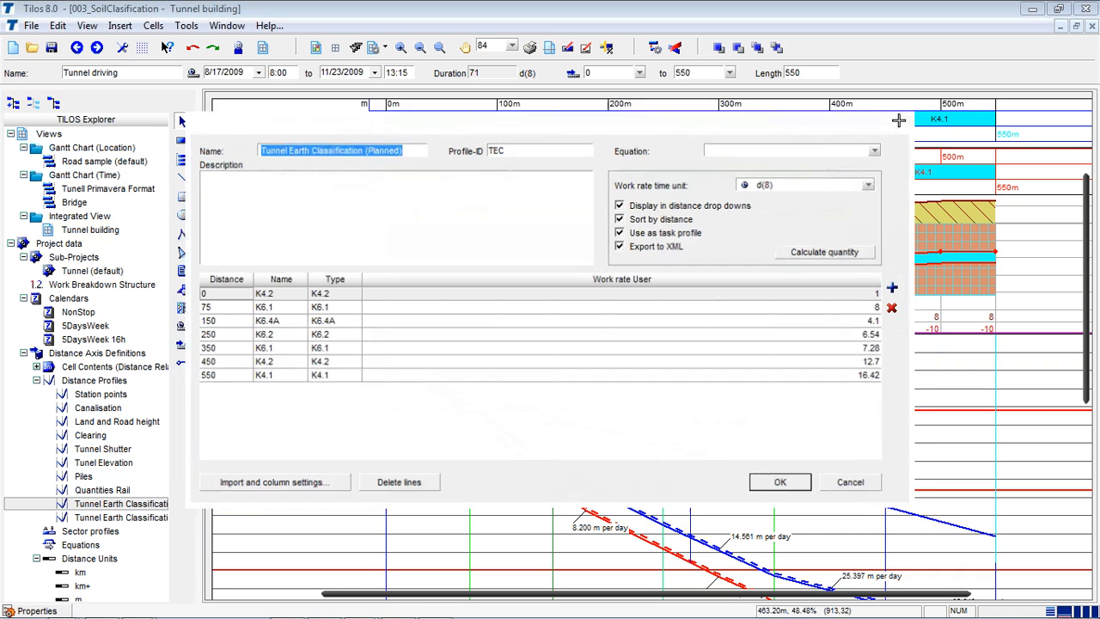
Delete the red Tunnel driving task based on the actual soil classification
{"action": "left_click", "coordinate": [495, 402]}
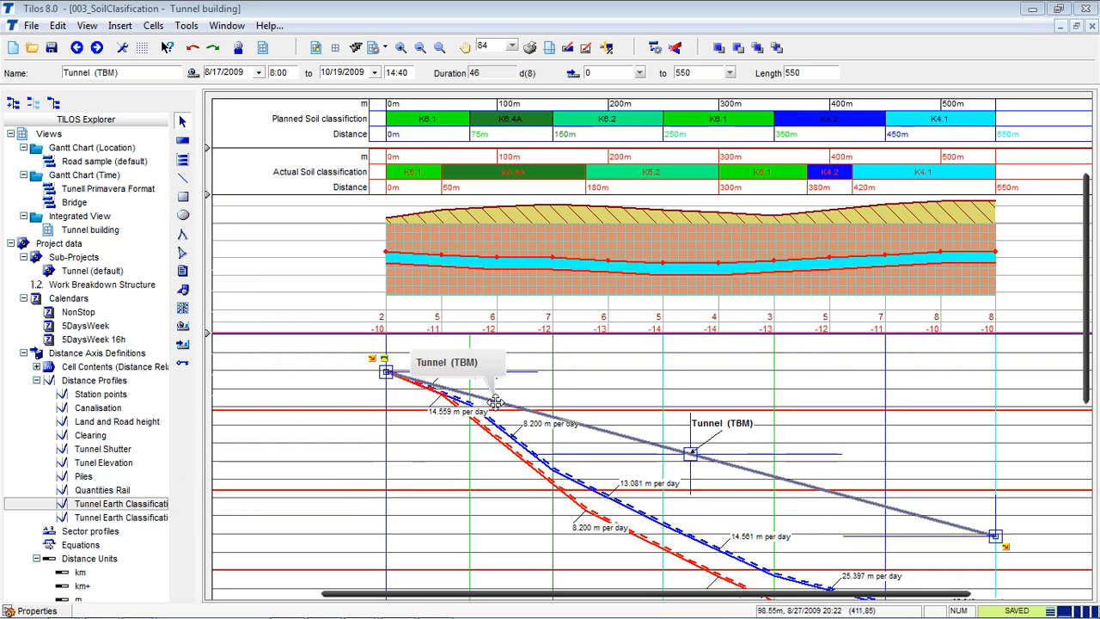
{"action": "left_click", "coordinate": [501, 439]}
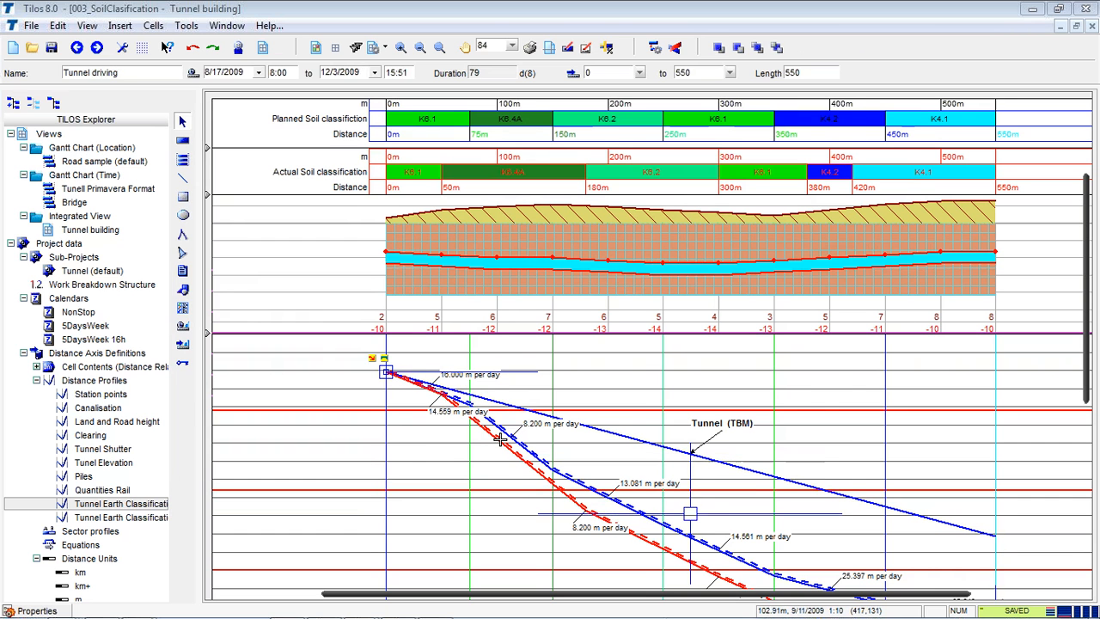
{"action": "key", "text": "Delete"}
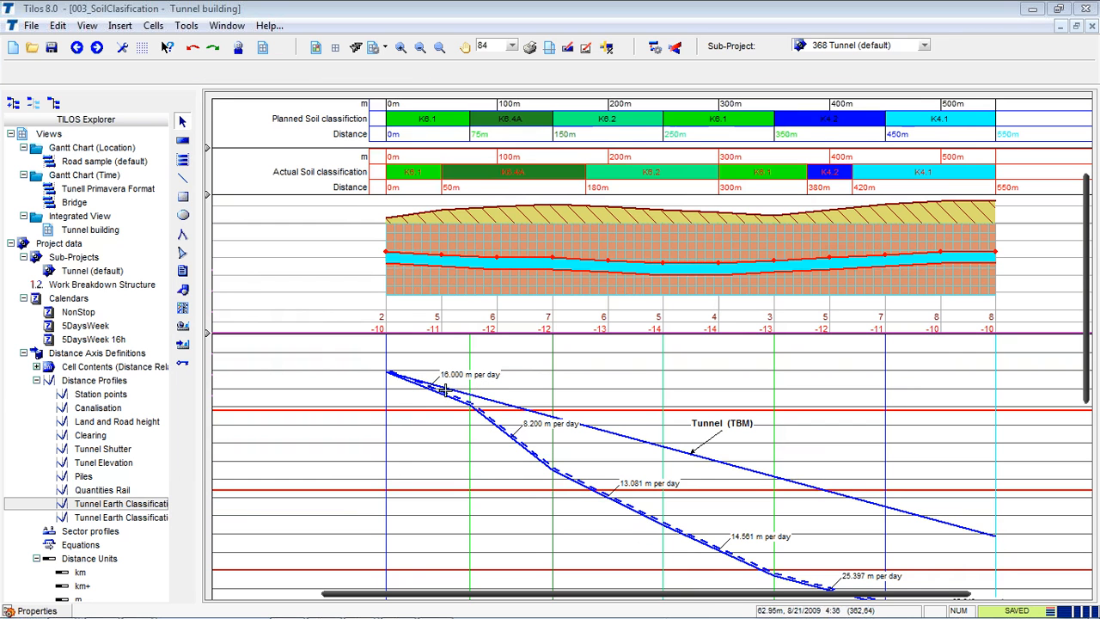
Set the user work rate of the K6.1 soil at distance 75 to 15 in the Tunnel Earth Classification (Planned) profile
{"action": "double_click", "coordinate": [109, 507]}
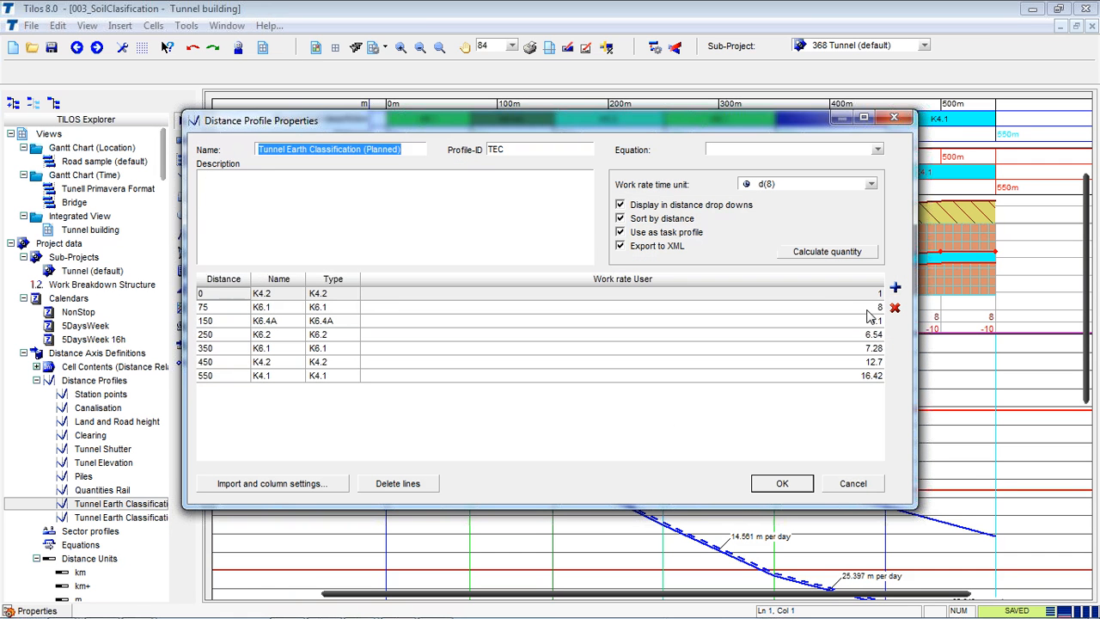
{"action": "left_click", "coordinate": [870, 312]}
{"action": "type", "text": "15"}
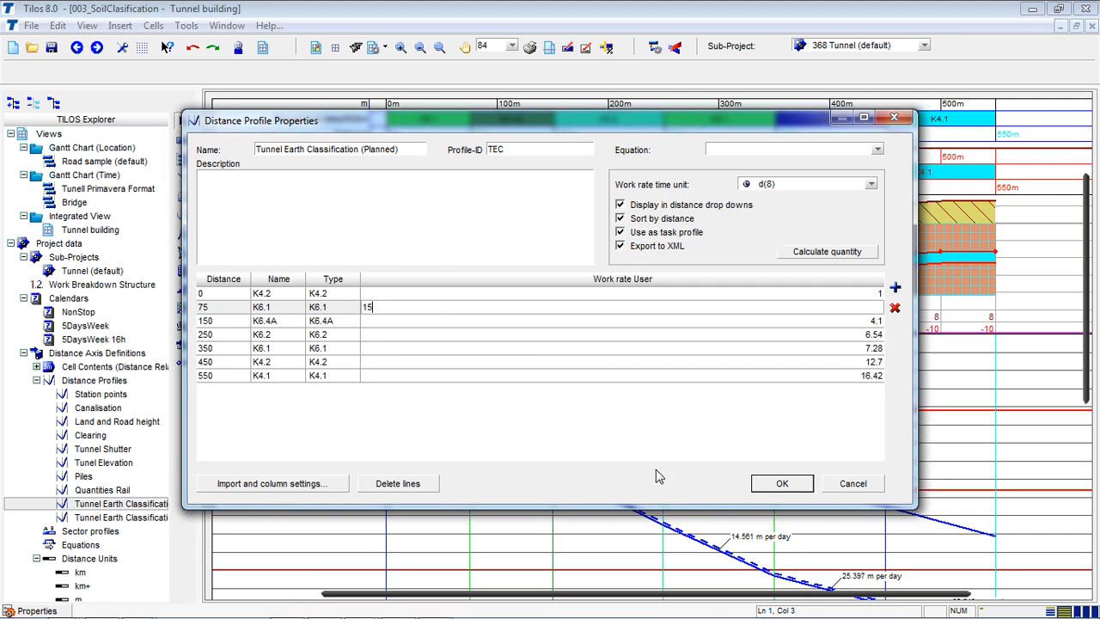
{"action": "left_click", "coordinate": [782, 485]}
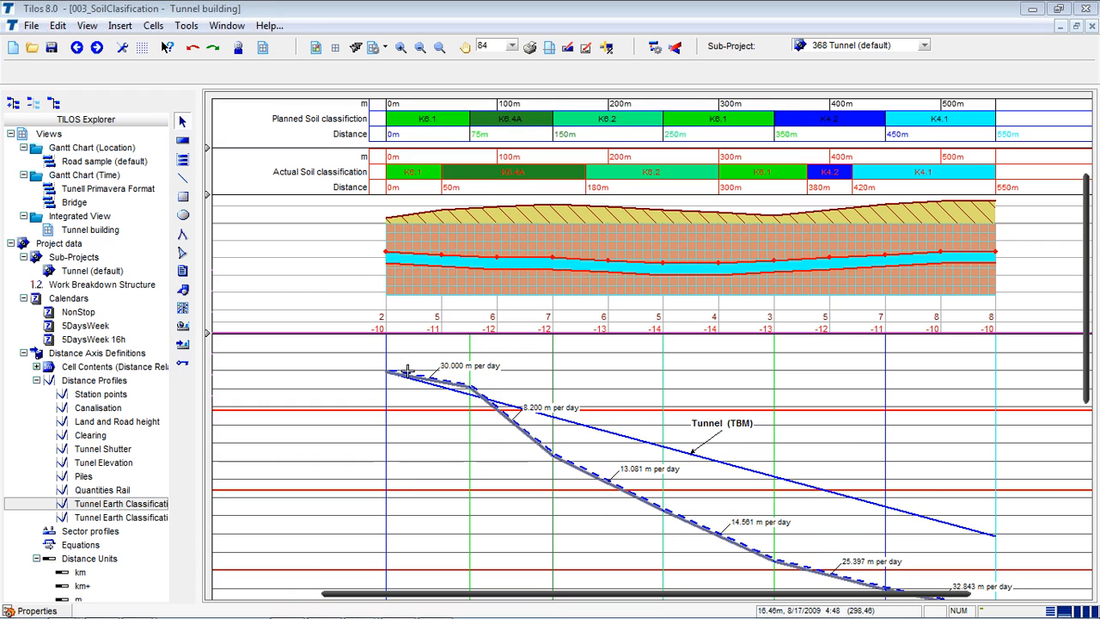
{"action": "left_click", "coordinate": [444, 377]}
{"action": "left_click", "coordinate": [453, 412]}
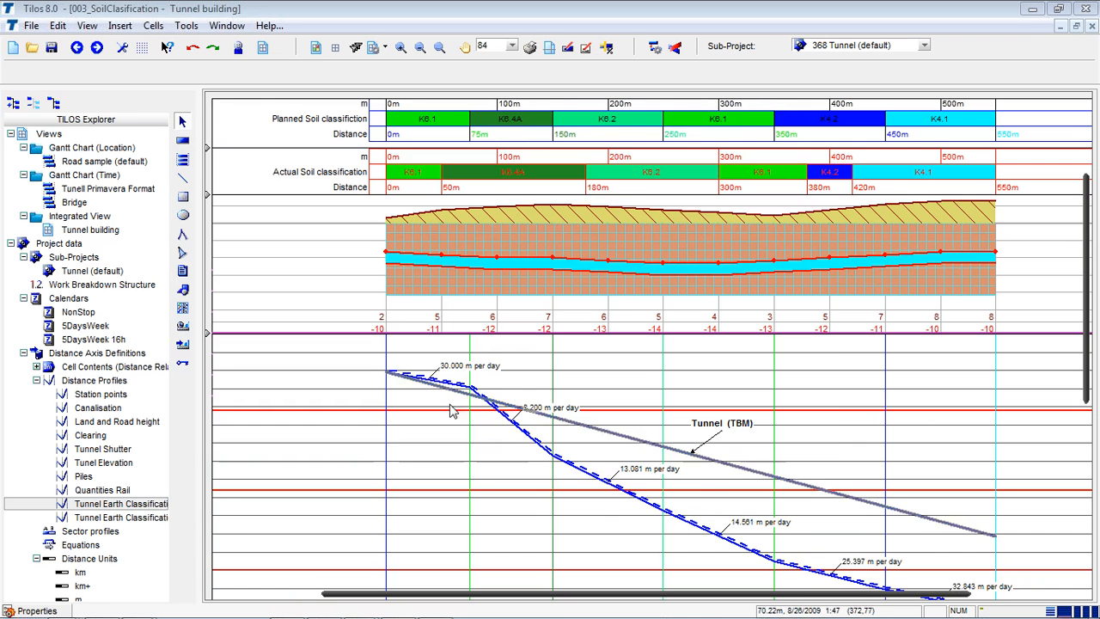
Set the user work rate of the K6.4A soil at distance 150 to 2 in the planned earth classification profile
{"action": "double_click", "coordinate": [126, 506]}
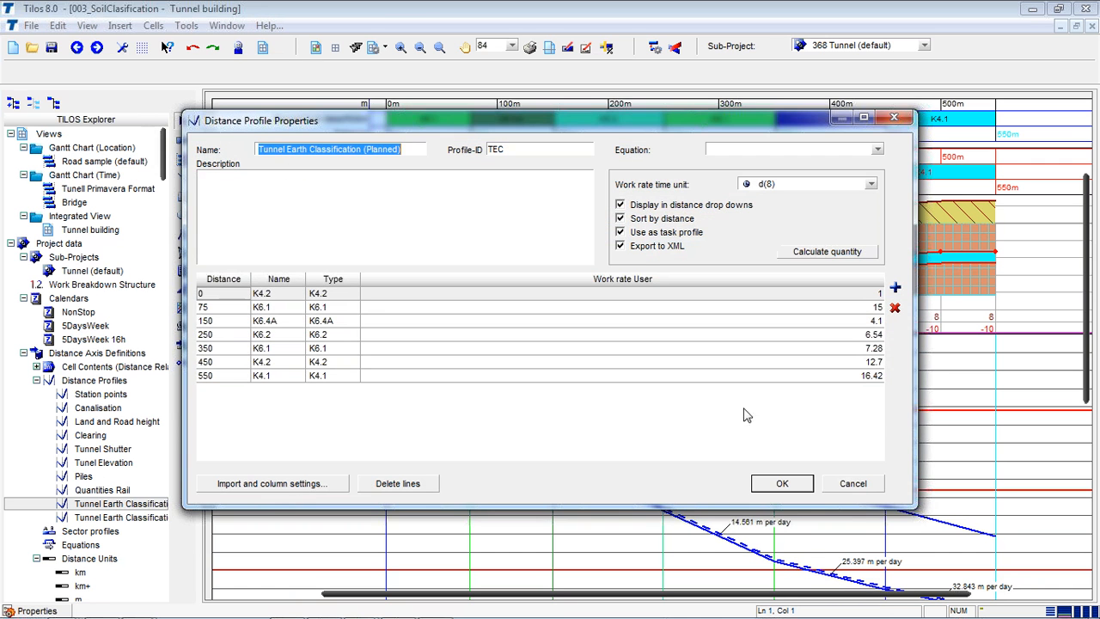
{"action": "left_click", "coordinate": [878, 324]}
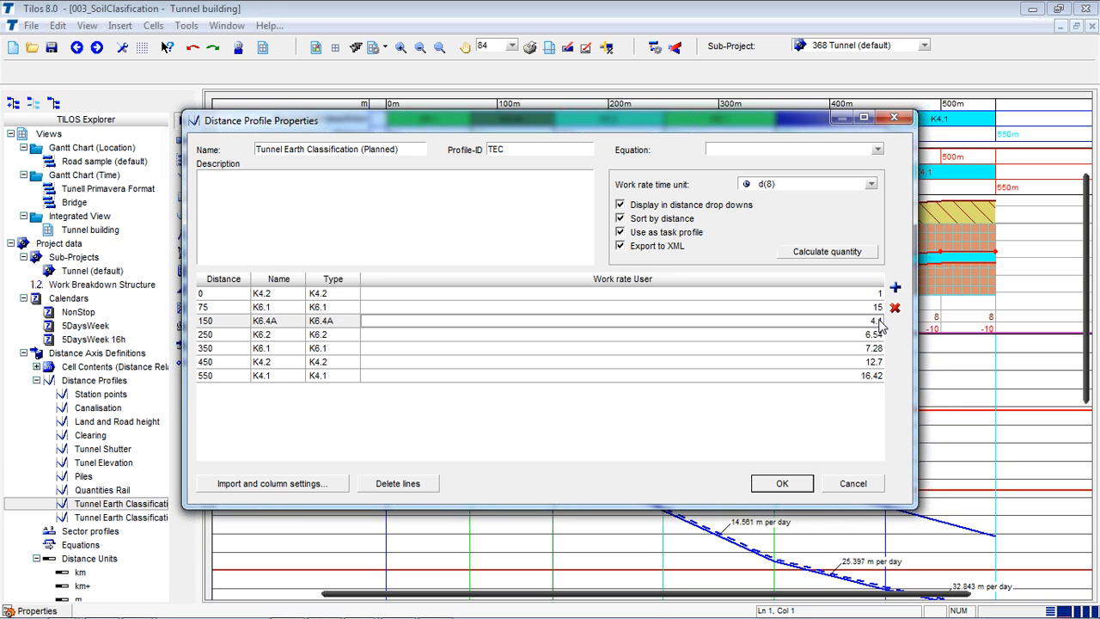
{"action": "type", "text": "2"}
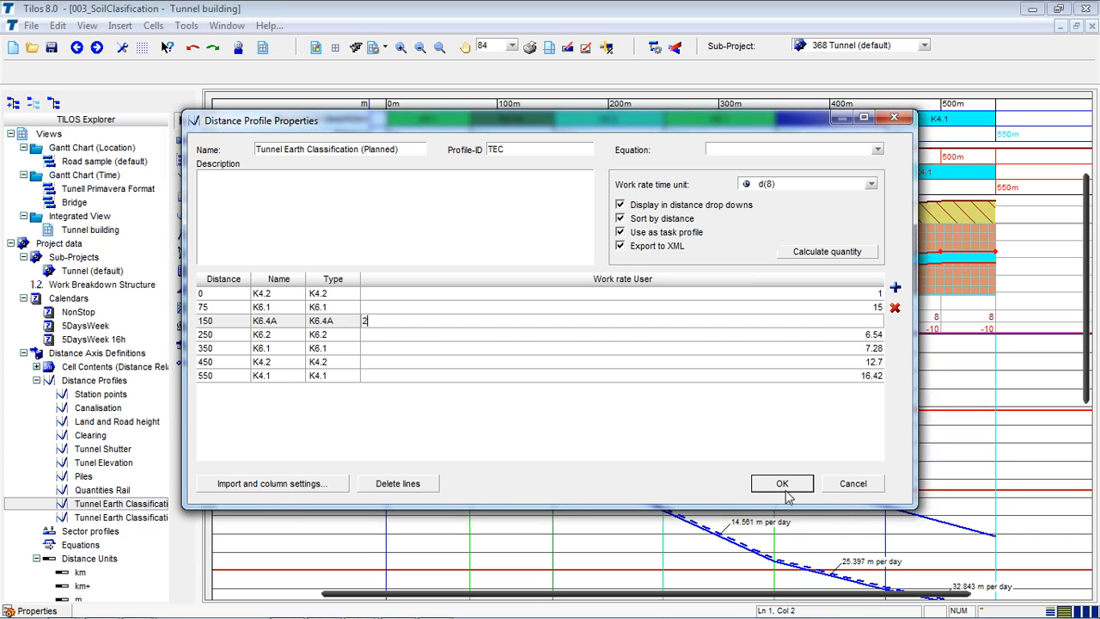
{"action": "left_click", "coordinate": [783, 486]}
{"action": "left_click", "coordinate": [776, 484]}
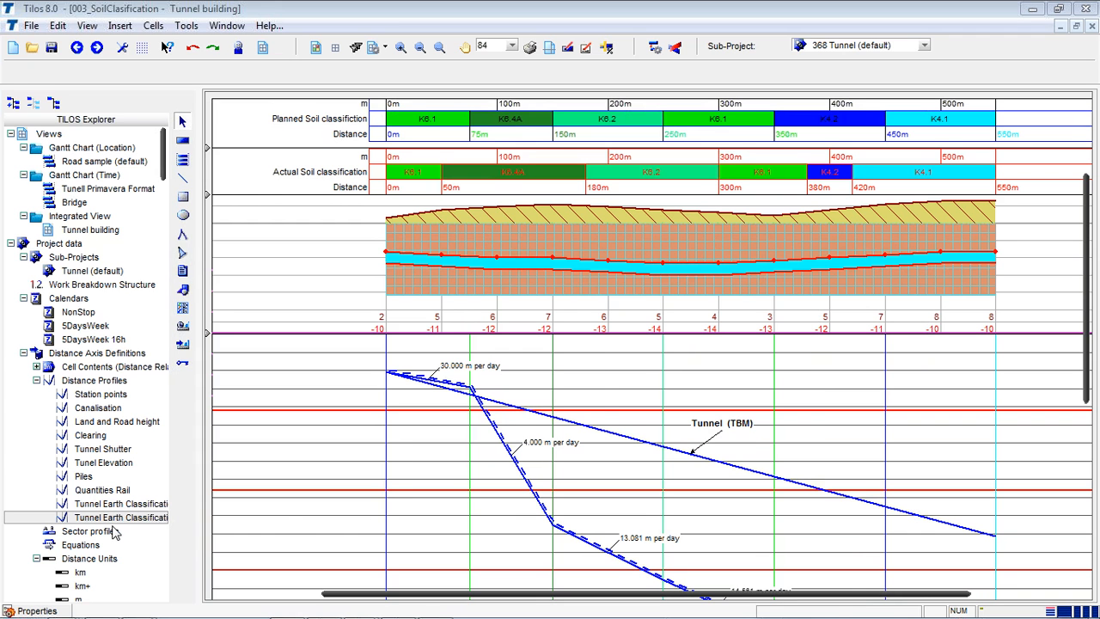
Delete the blue Tunnel driving task based on the planned soil classification
{"action": "left_click", "coordinate": [520, 464]}
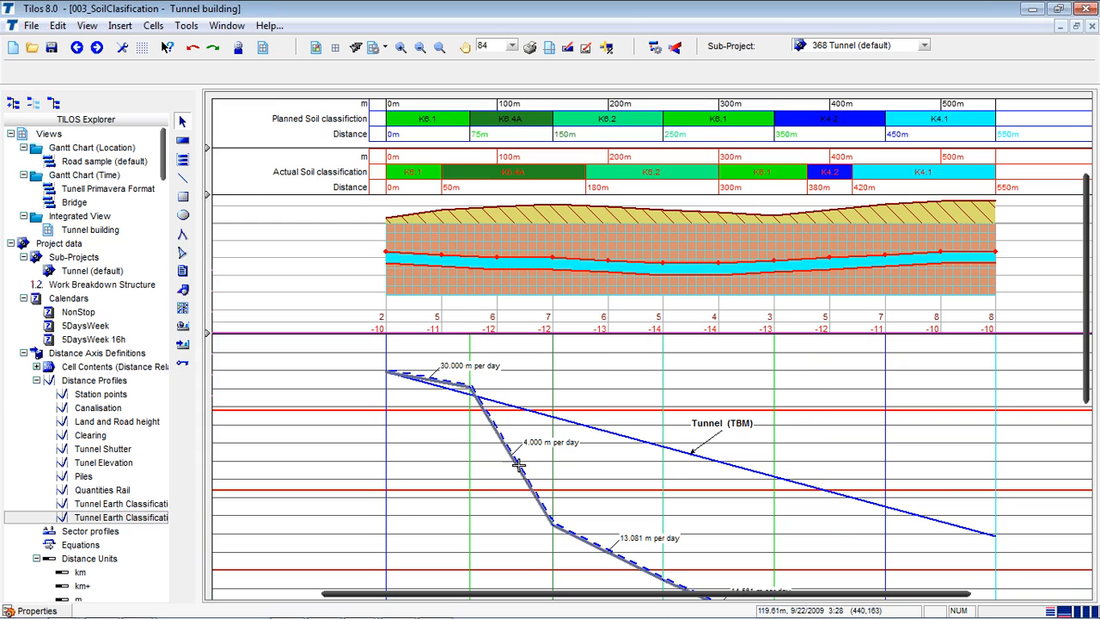
{"action": "key", "text": "Delete"}
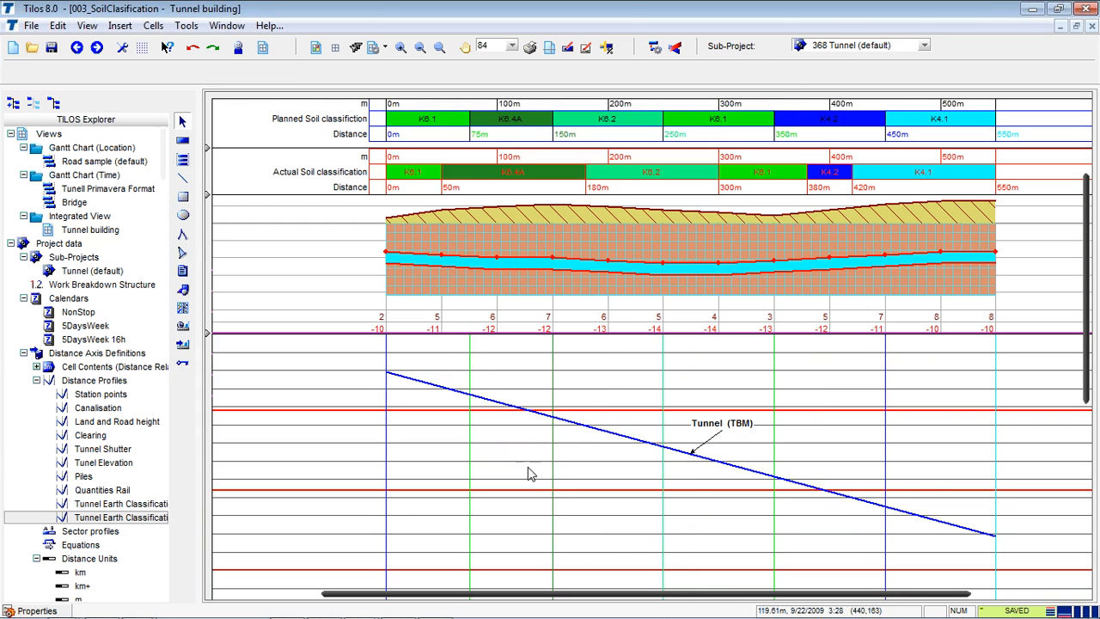
{"action": "left_click_drag", "start_coordinate": [1088, 353], "coordinate": [1090, 469]}
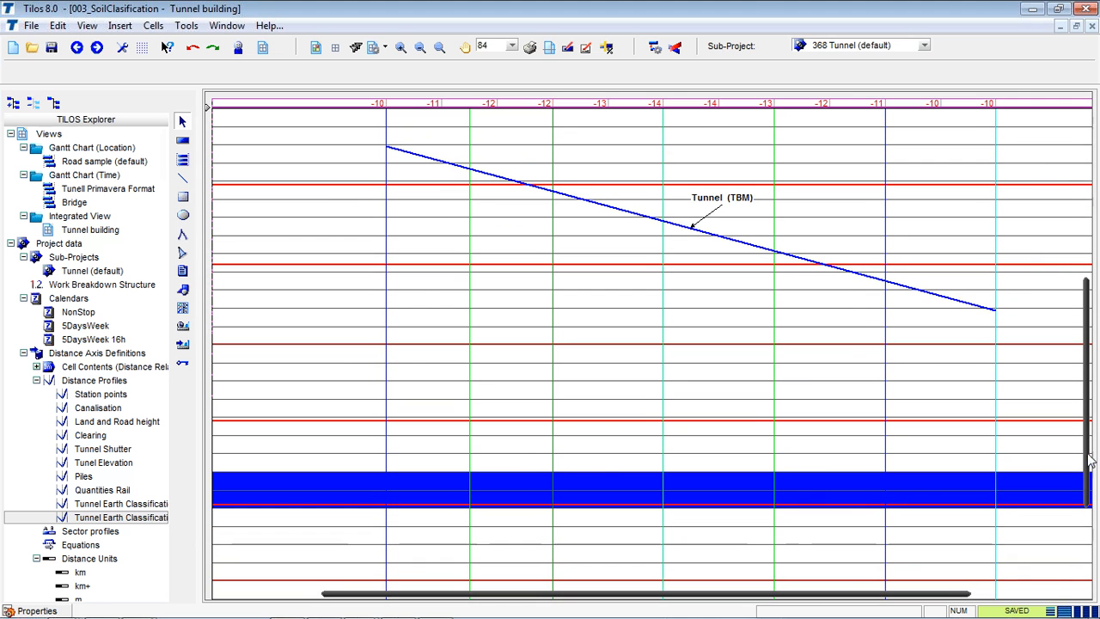
Try to set the quantity of the Tunnel (TBM) task by Profile data in its calculation properties
{"action": "left_click", "coordinate": [624, 207]}
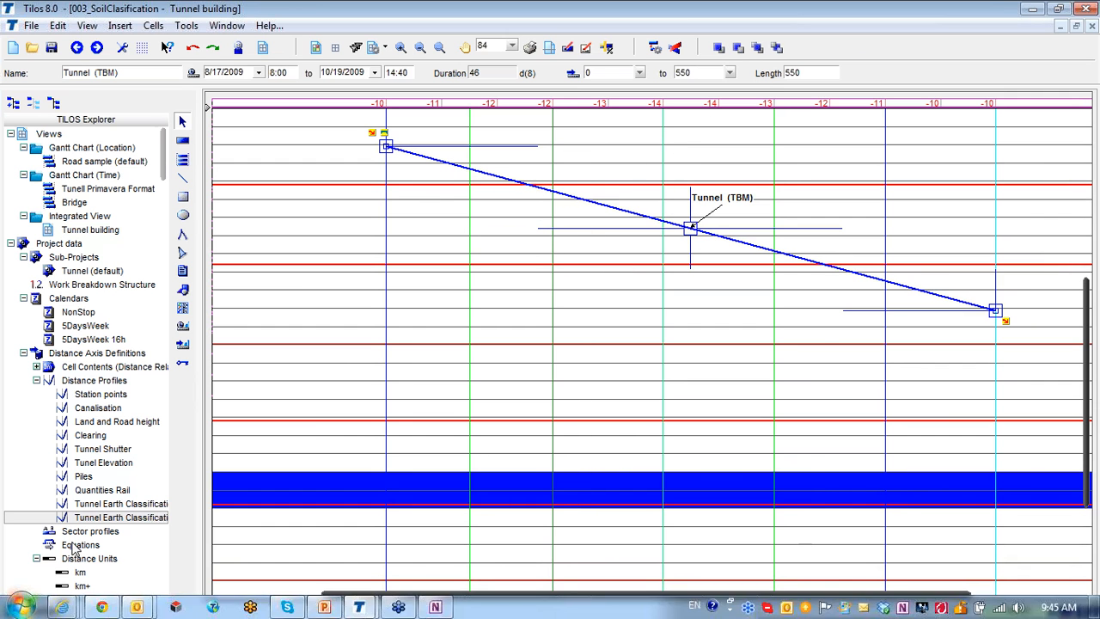
{"action": "left_click", "coordinate": [35, 611]}
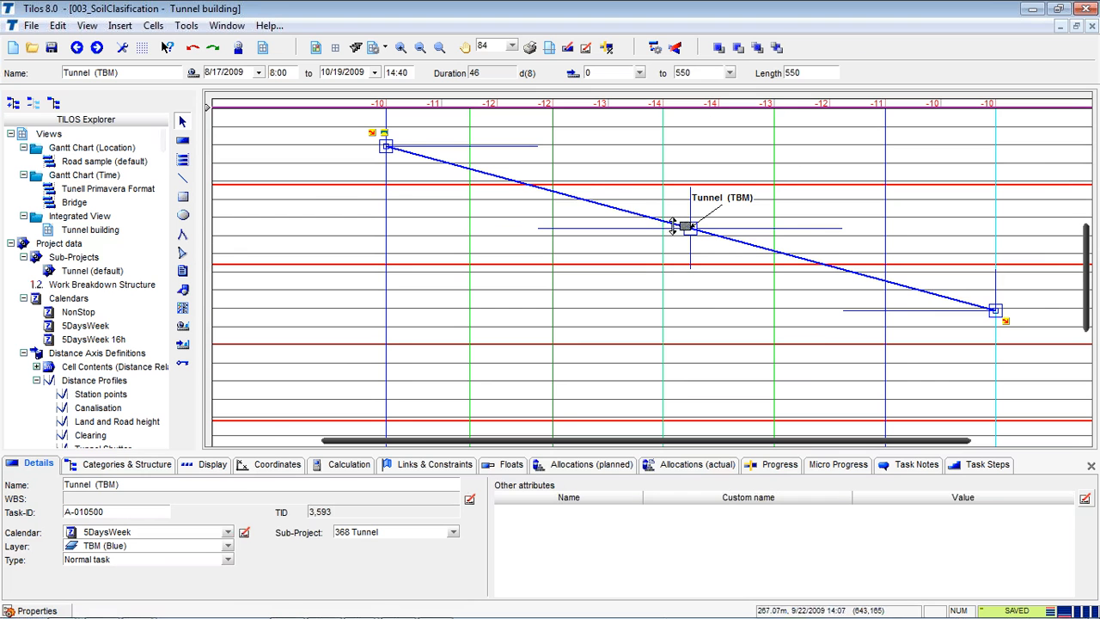
{"action": "left_click", "coordinate": [349, 465]}
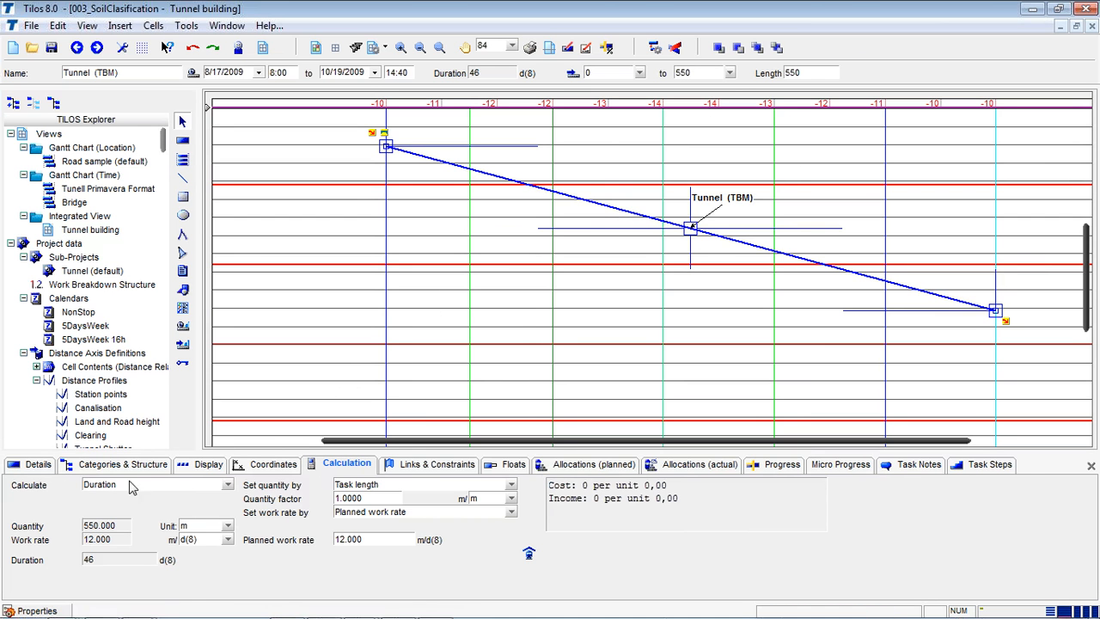
{"action": "left_click", "coordinate": [227, 486]}
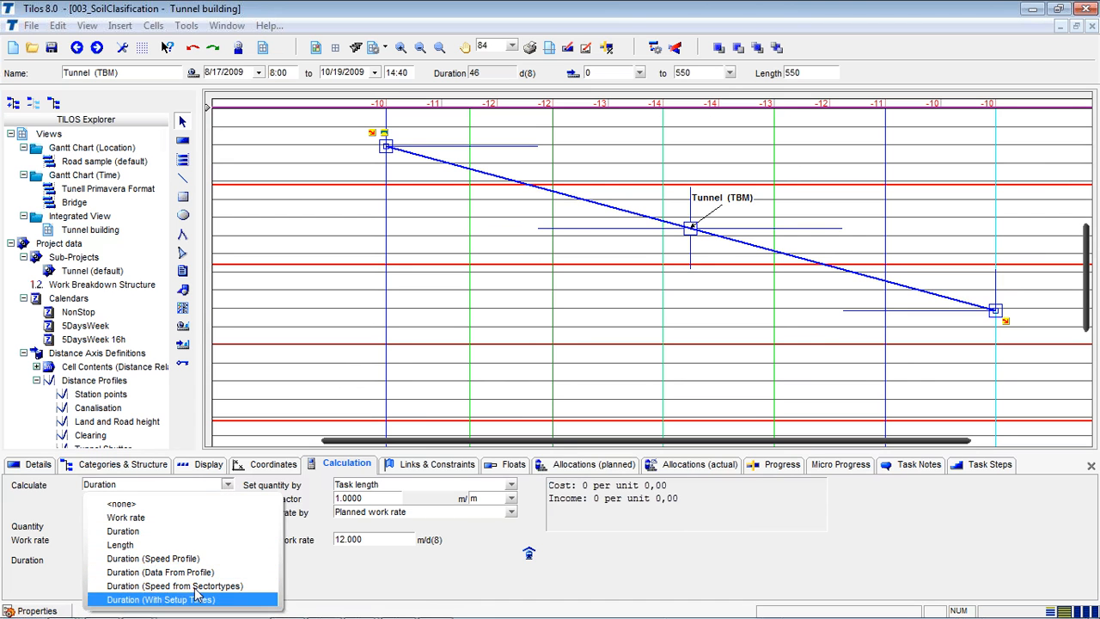
{"action": "left_click", "coordinate": [507, 492]}
{"action": "left_click", "coordinate": [511, 487]}
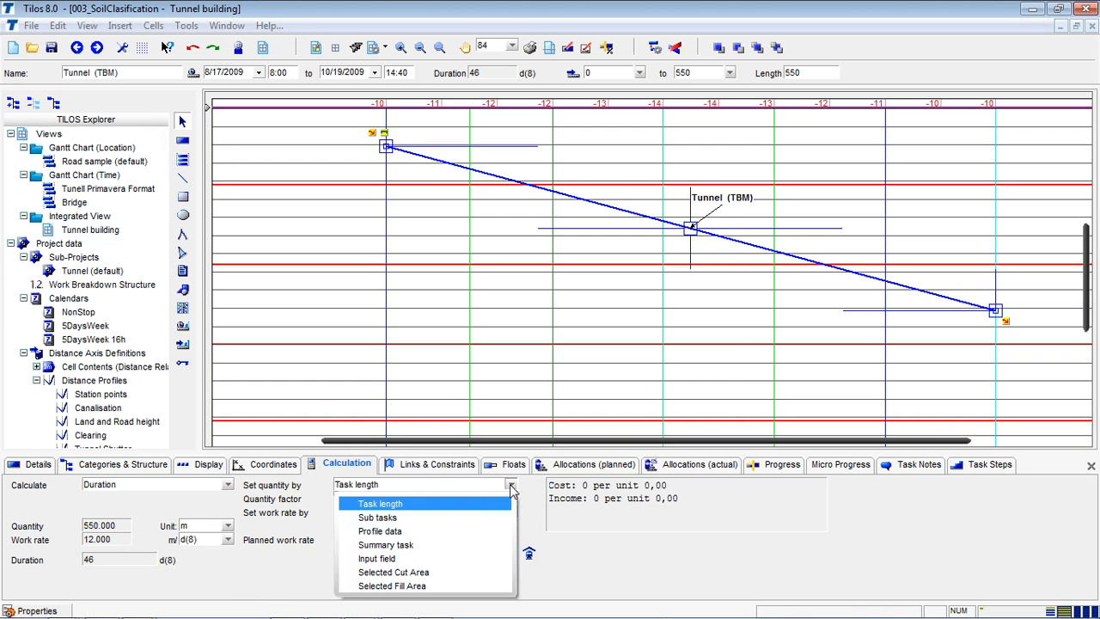
{"action": "left_click", "coordinate": [384, 532]}
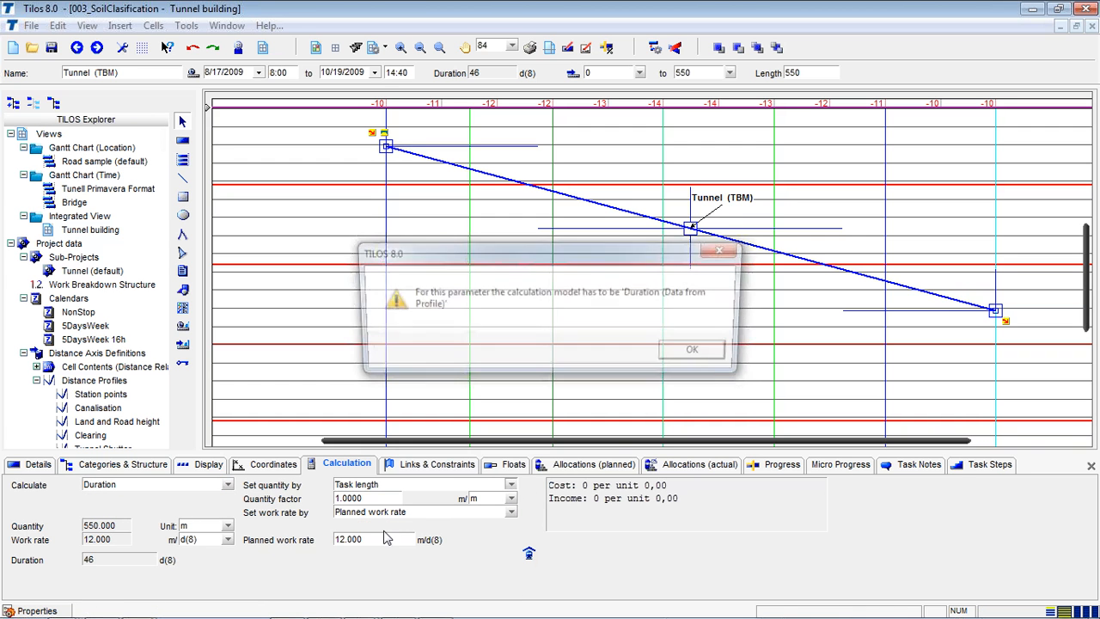
{"action": "left_click", "coordinate": [701, 360]}
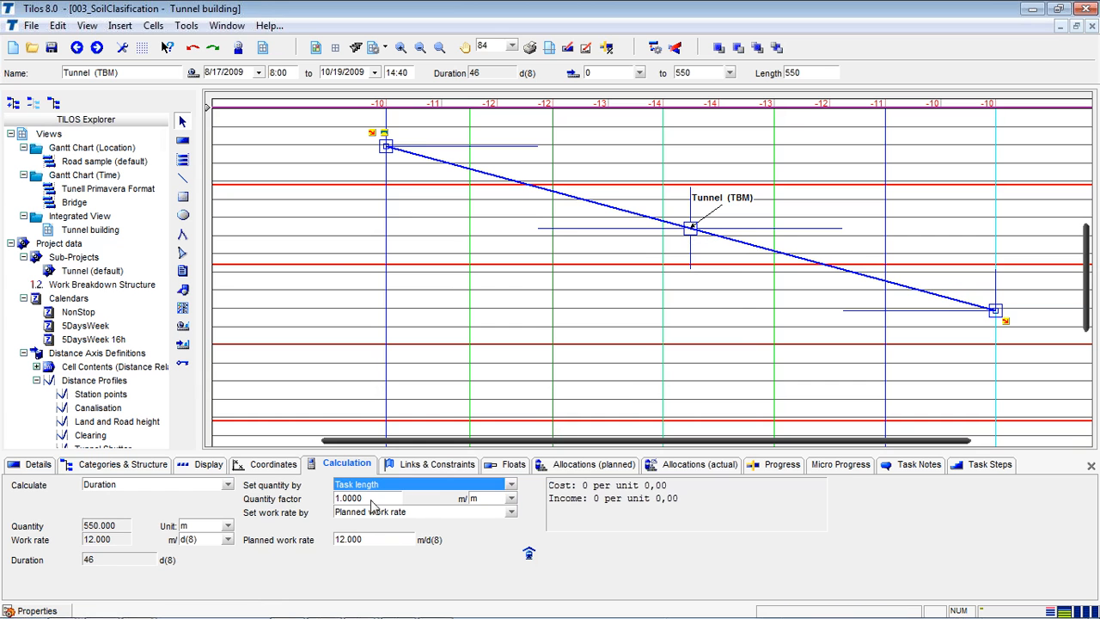
Calculate the Tunnel (TBM) task as Duration (Data From Profile) using the Tunnel Earth Classification(Actual) profile
{"action": "left_click", "coordinate": [228, 485]}
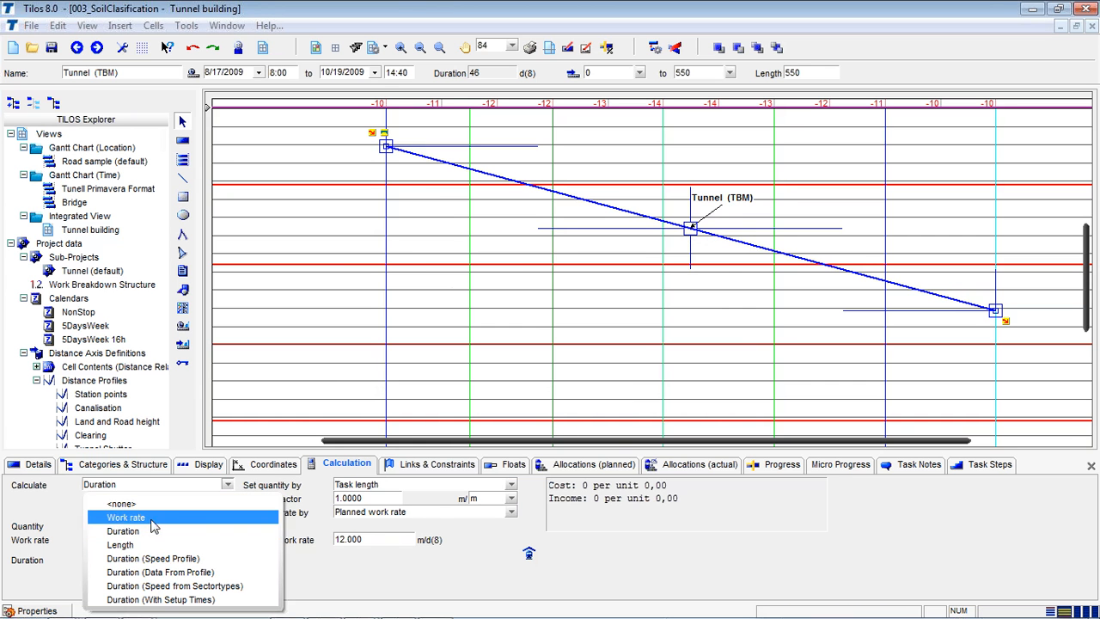
{"action": "left_click", "coordinate": [150, 572]}
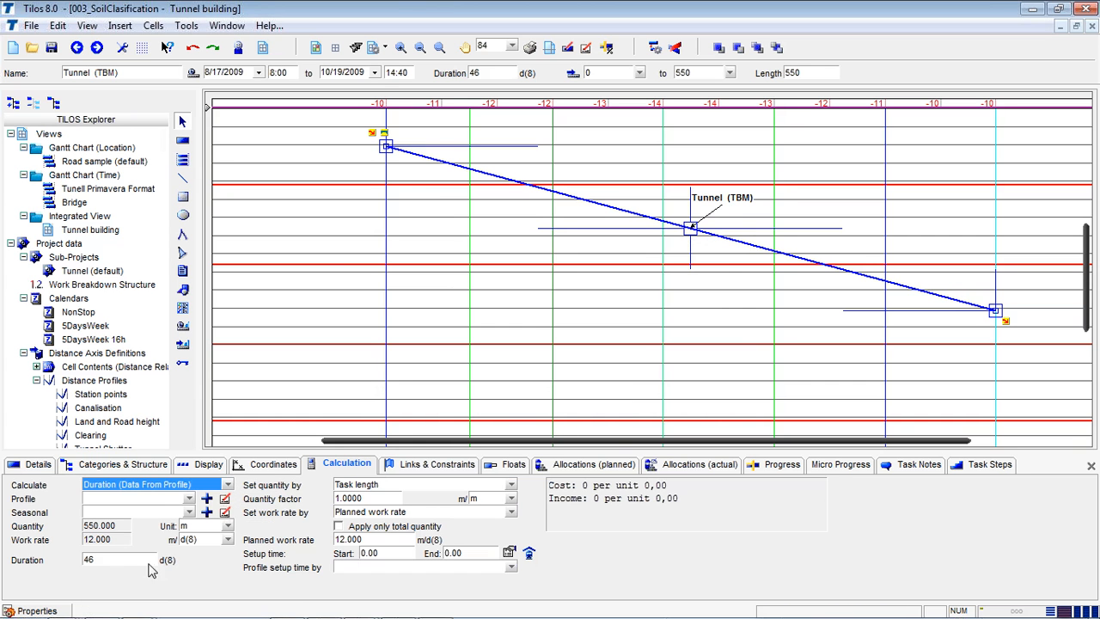
{"action": "left_click", "coordinate": [189, 499]}
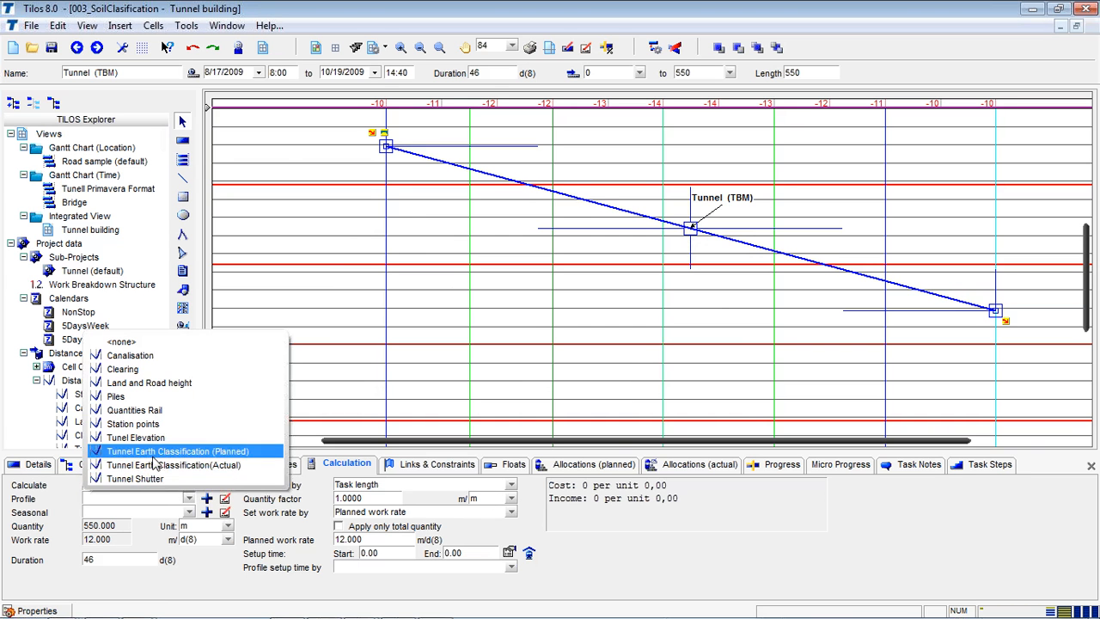
{"action": "left_click", "coordinate": [155, 463]}
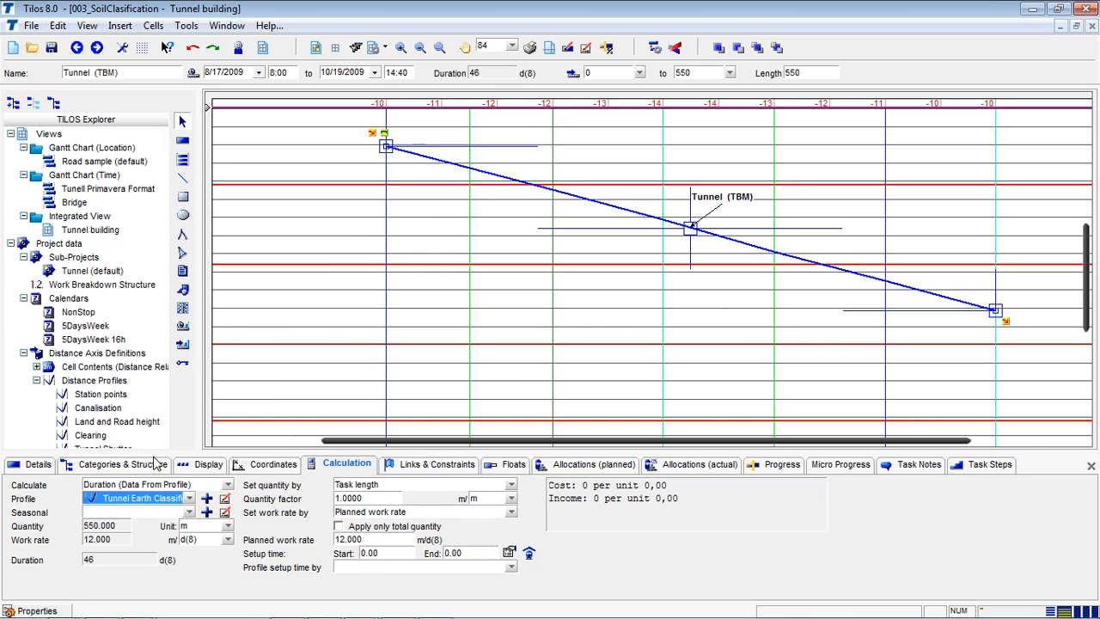
Set the Tunnel (TBM) task's quantity by Profile data with Work rate User as the datafield
{"action": "left_click", "coordinate": [511, 484]}
{"action": "left_click", "coordinate": [406, 530]}
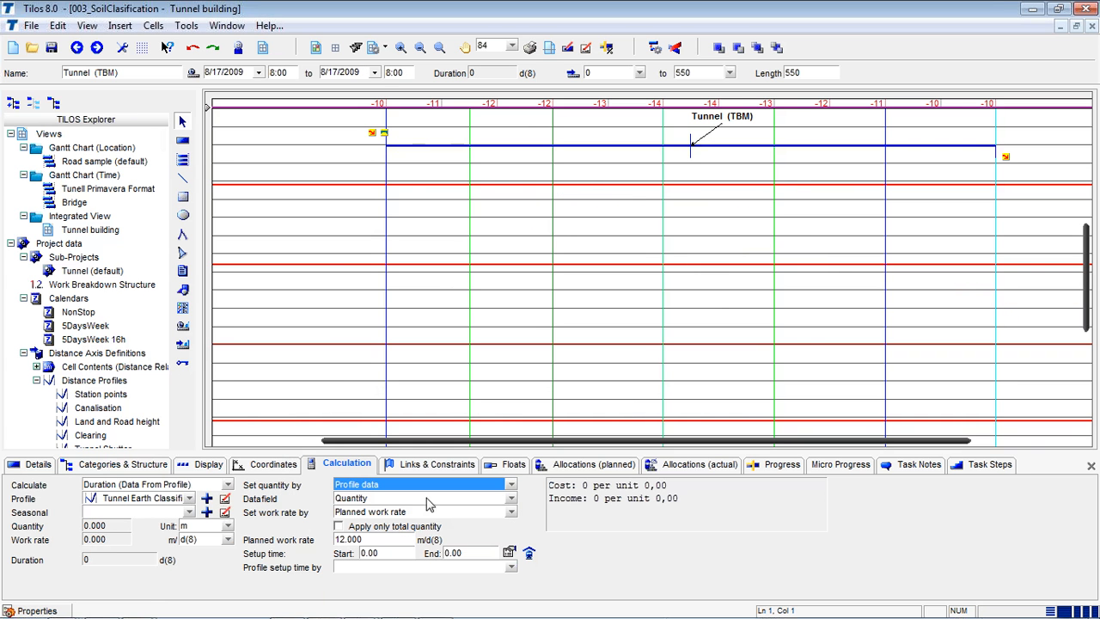
{"action": "left_click", "coordinate": [507, 500]}
{"action": "left_click", "coordinate": [421, 519]}
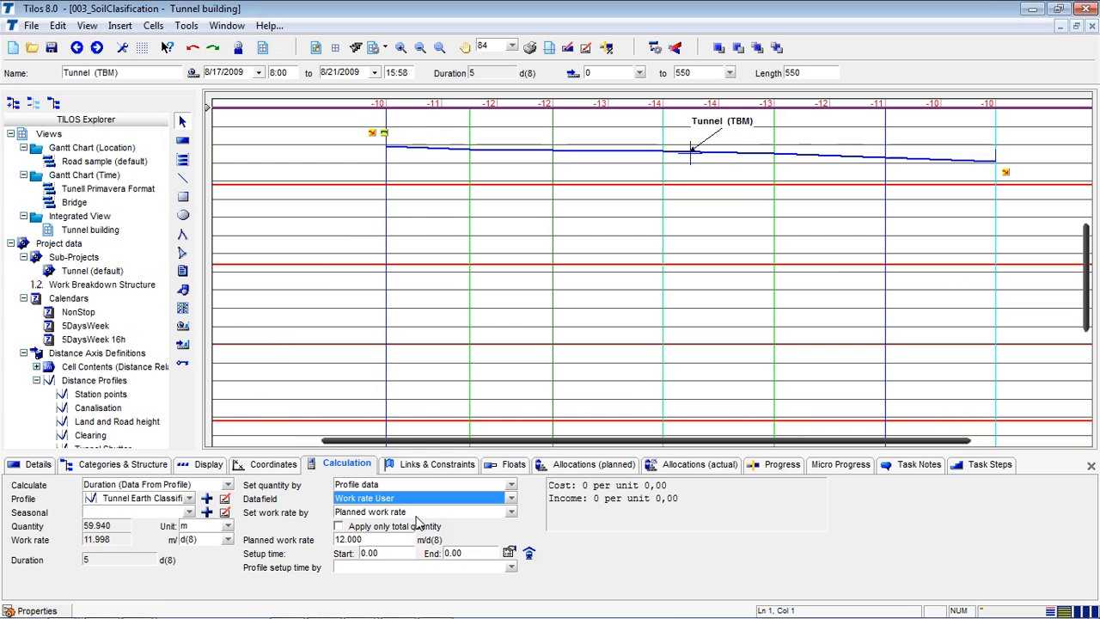
Switch the Tunnel (TBM) task's calculation profile to Tunnel Earth Classification (Planned) and close its properties
{"action": "left_click", "coordinate": [189, 500]}
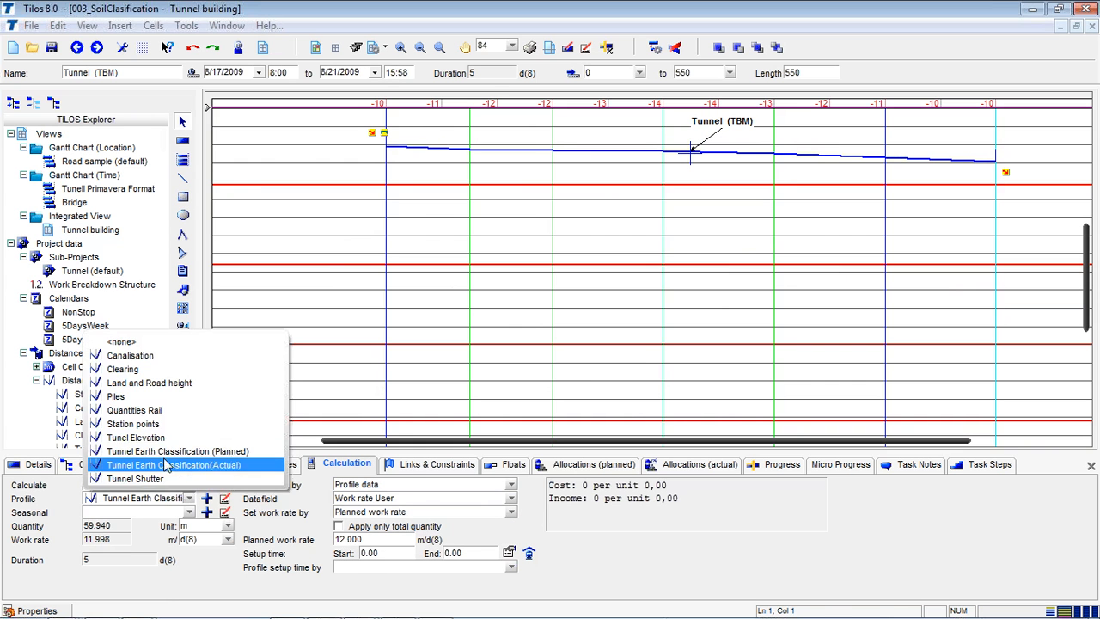
{"action": "left_click", "coordinate": [176, 452]}
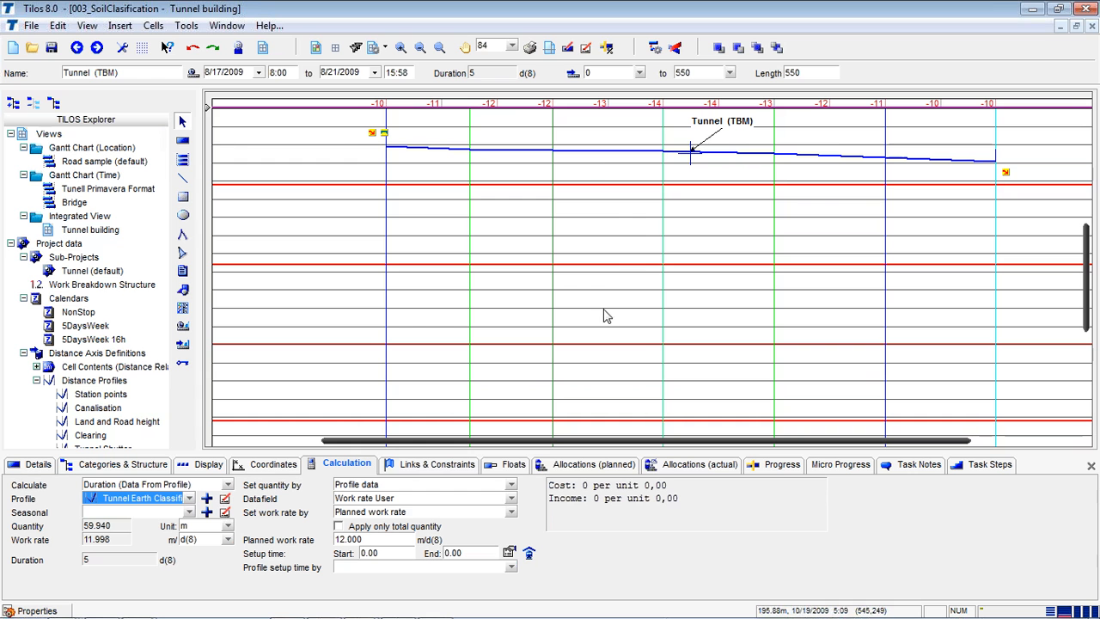
{"action": "left_click", "coordinate": [579, 151]}
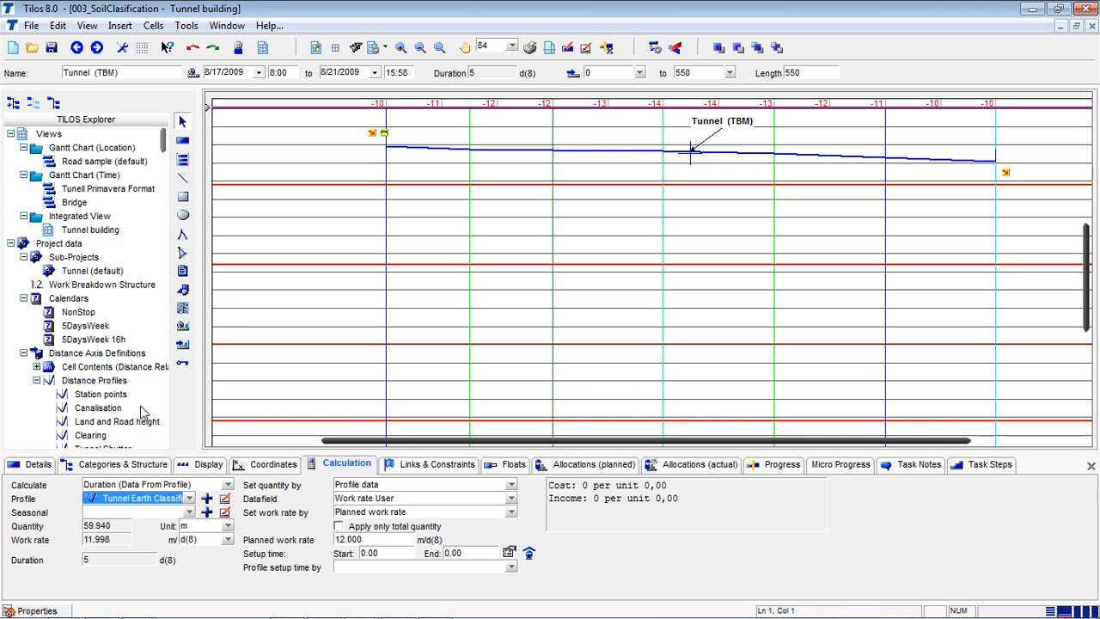
{"action": "left_click", "coordinate": [1090, 254]}
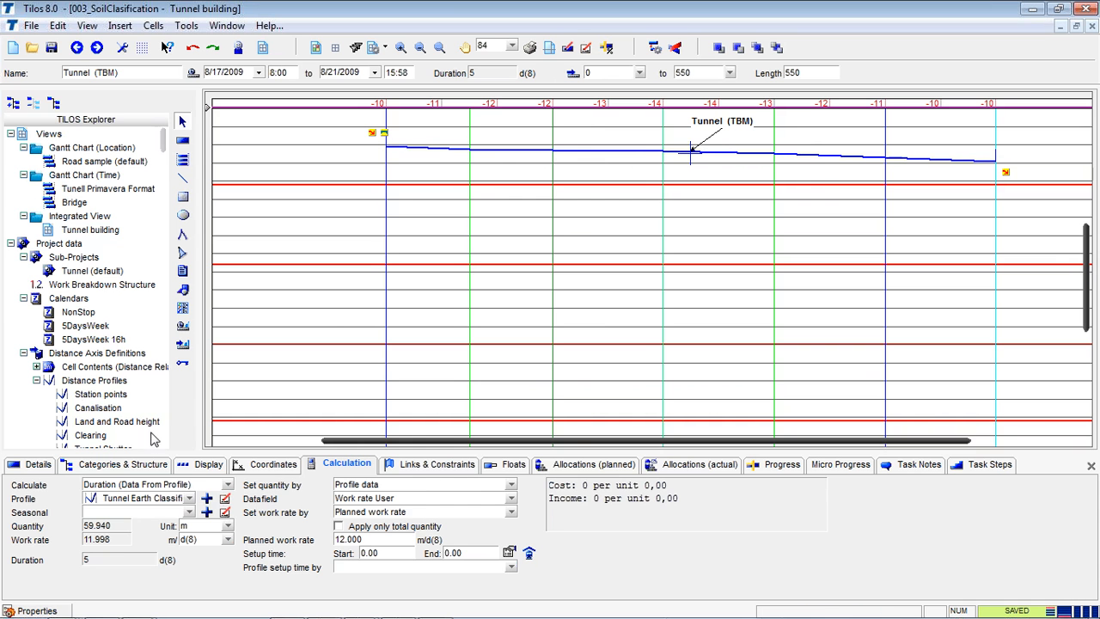
{"action": "left_click", "coordinate": [1091, 465]}
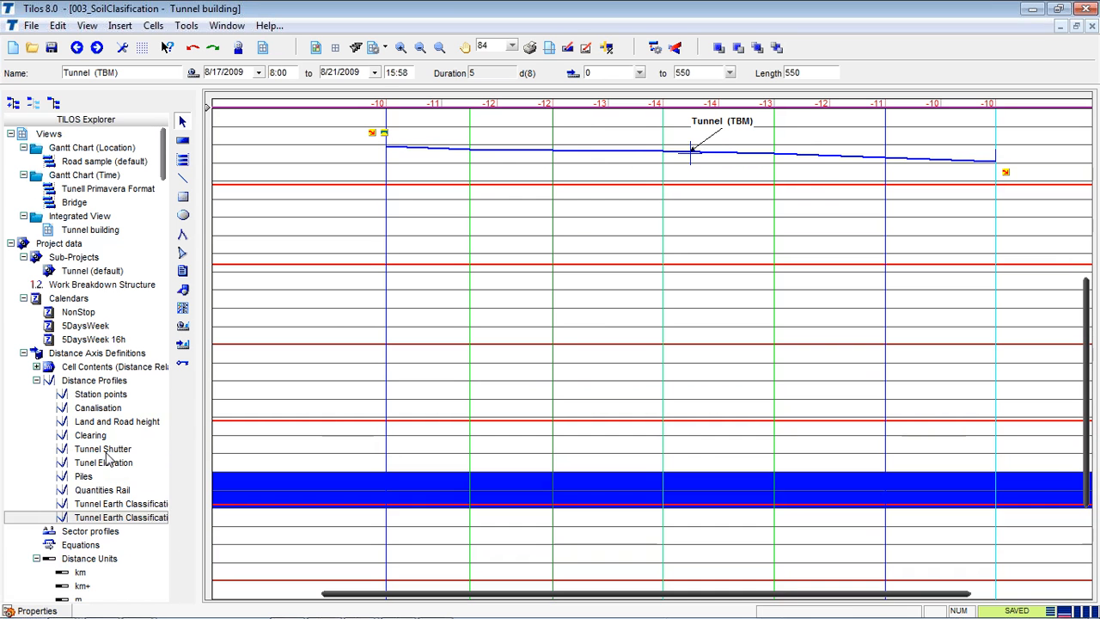
Collapse the Distance Profiles list and delete the Tunnel (TBM) task from the time-distance diagram
{"action": "left_click", "coordinate": [89, 385]}
{"action": "left_click", "coordinate": [37, 380]}
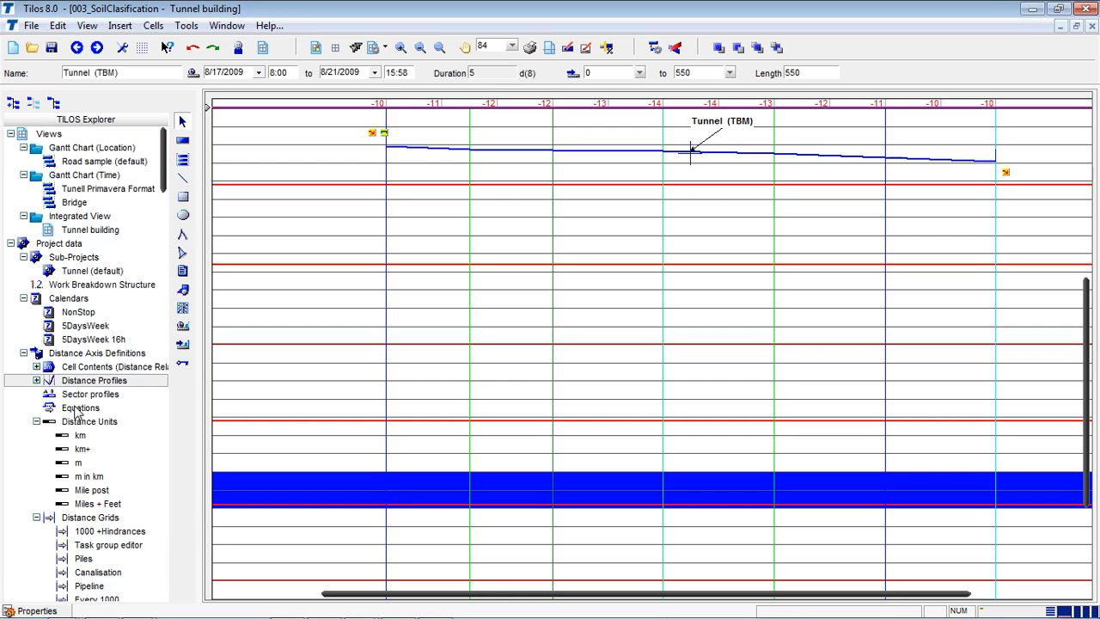
{"action": "left_click_drag", "start_coordinate": [483, 595], "coordinate": [336, 594]}
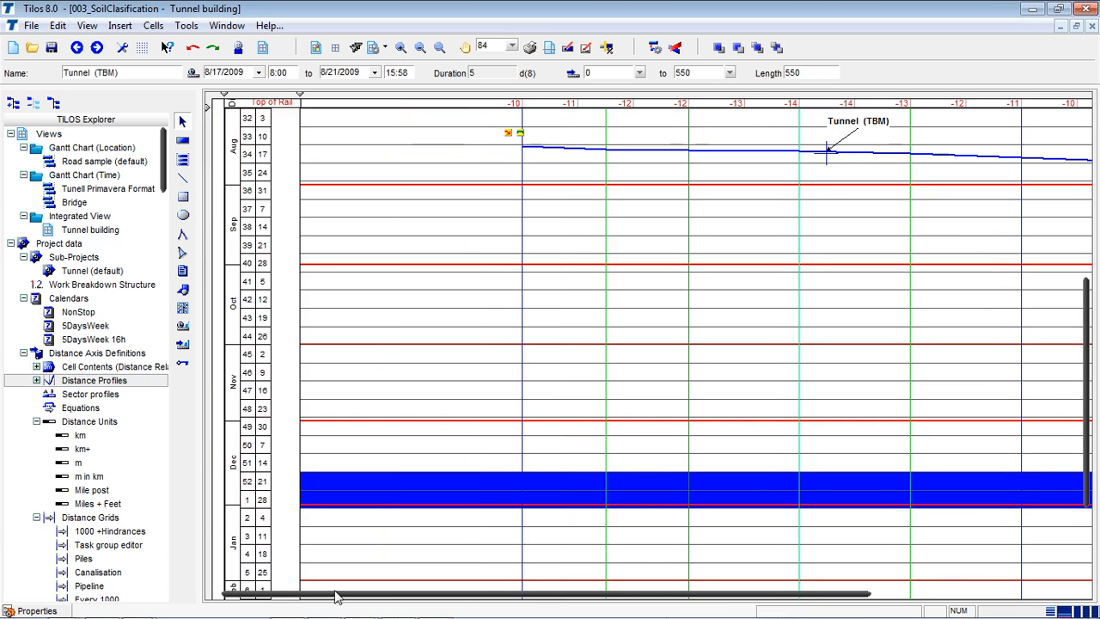
{"action": "left_click", "coordinate": [236, 272]}
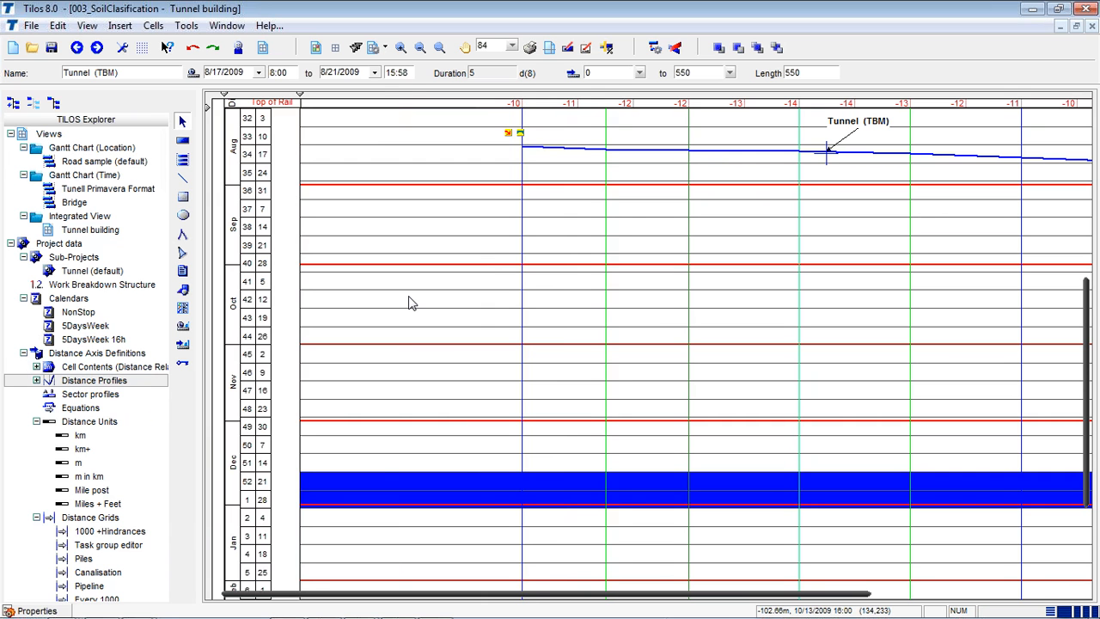
{"action": "left_click", "coordinate": [680, 147]}
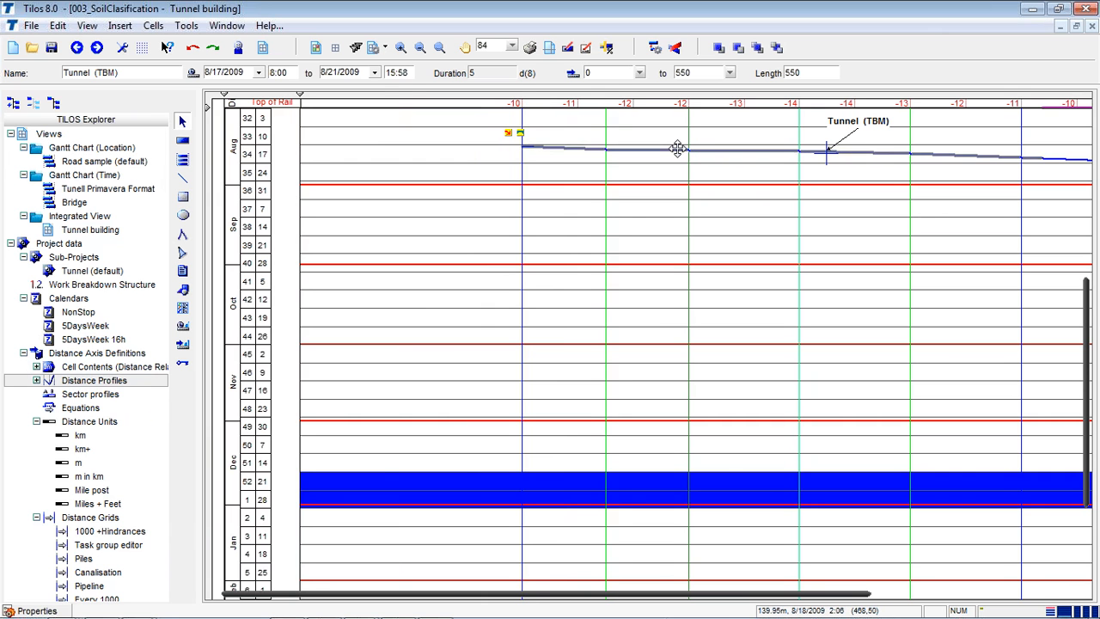
{"action": "key", "text": "Delete"}
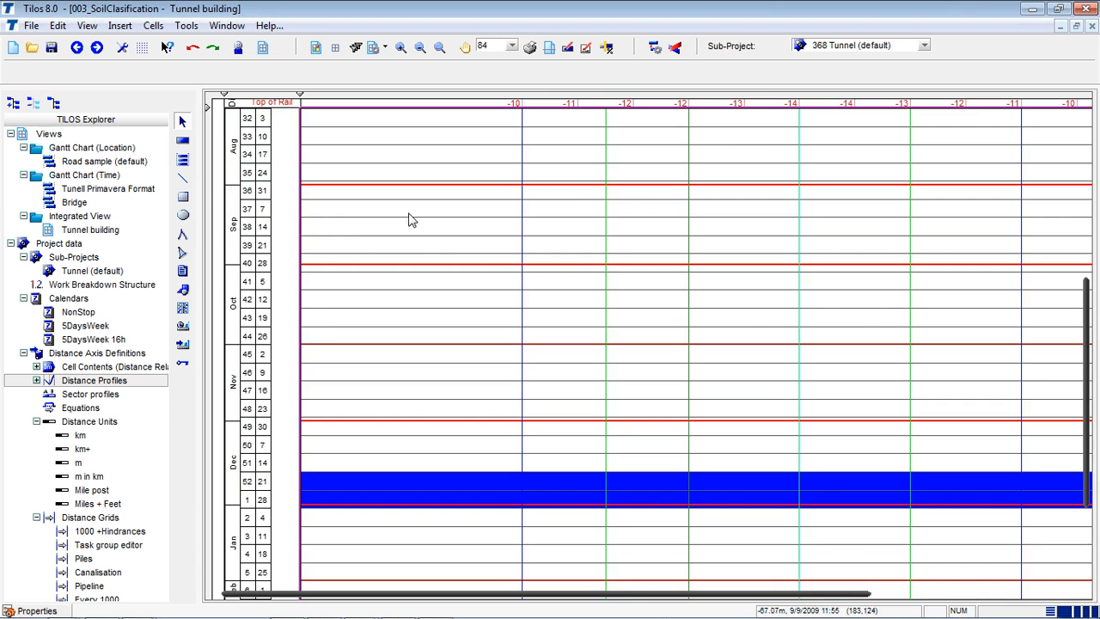
Show the profile diagram definition for the cell containing the tunnel's elevation profile
{"action": "scroll", "coordinate": [327, 336], "scroll_direction": "up", "scroll_amount": 5}
{"action": "scroll", "coordinate": [347, 334], "scroll_direction": "up", "scroll_amount": 1}
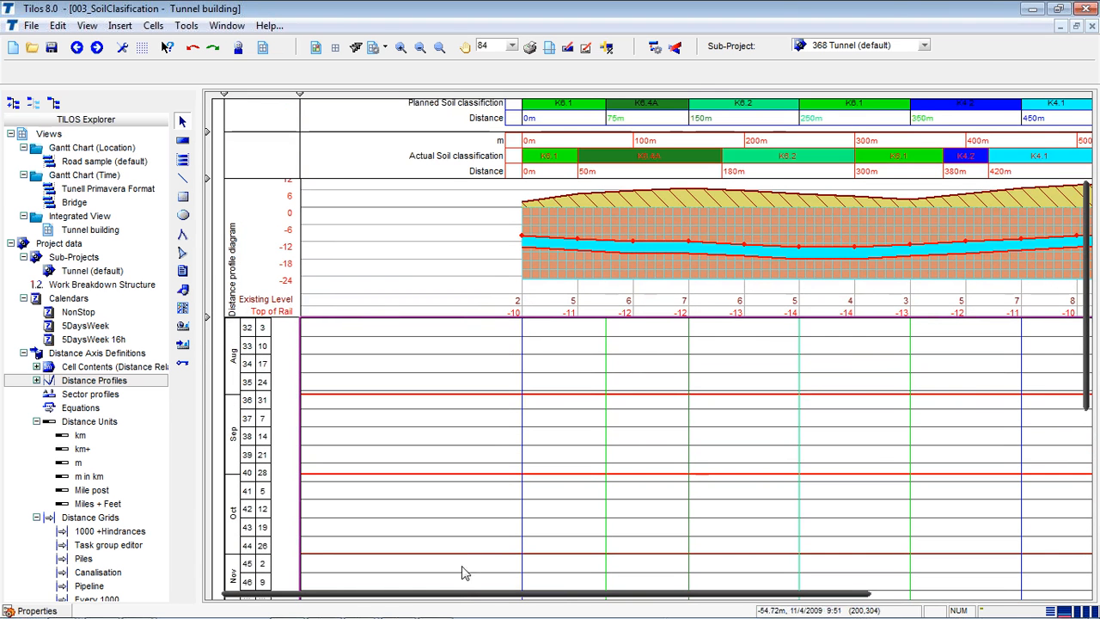
{"action": "left_click_drag", "start_coordinate": [468, 593], "coordinate": [665, 593]}
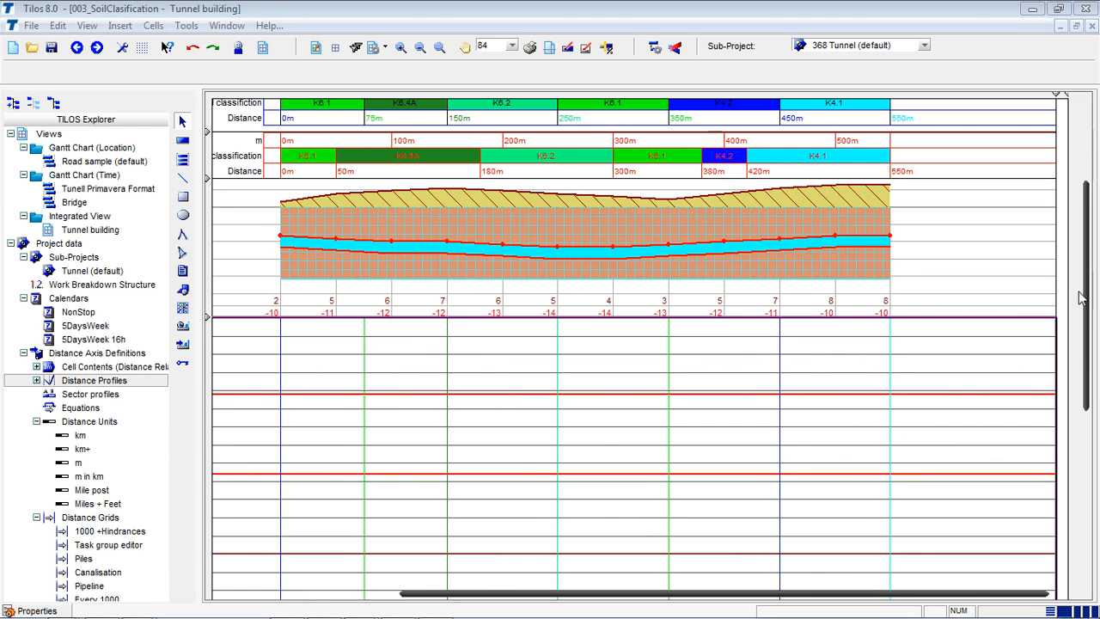
{"action": "key", "text": "ctrl+s"}
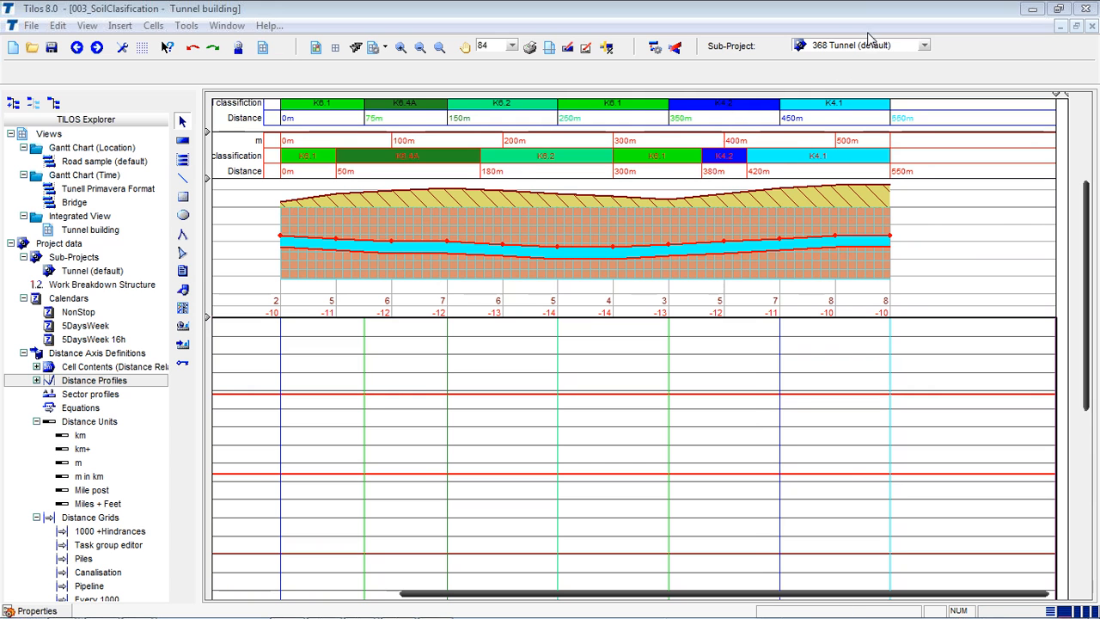
{"action": "left_click", "coordinate": [545, 238]}
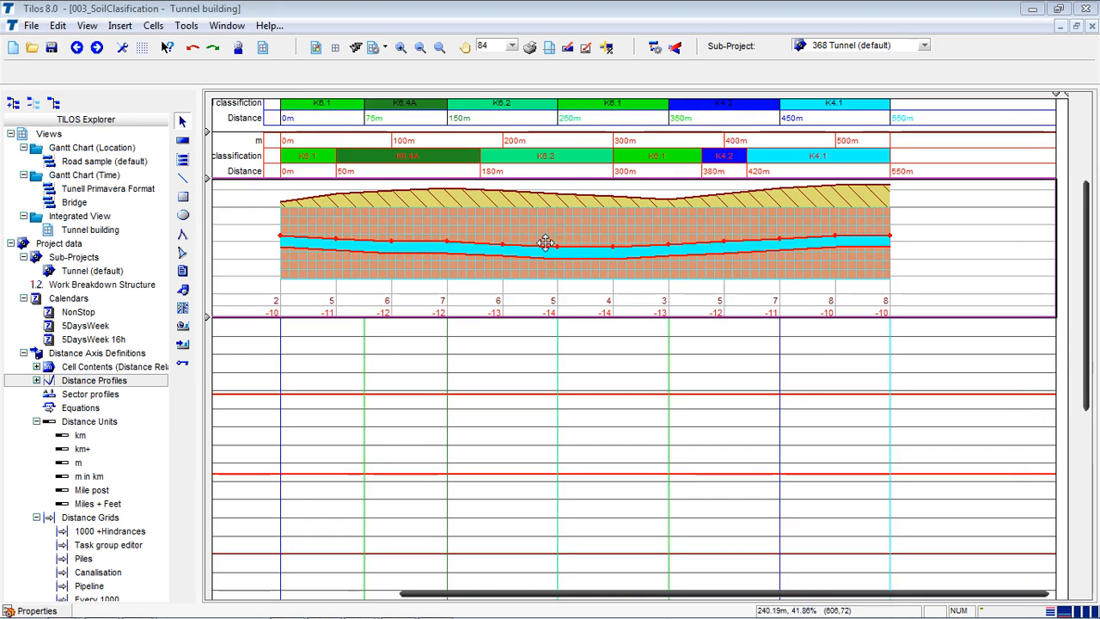
{"action": "scroll", "coordinate": [542, 258], "scroll_direction": "up", "scroll_amount": 2}
{"action": "scroll", "coordinate": [542, 262], "scroll_direction": "up", "scroll_amount": 1}
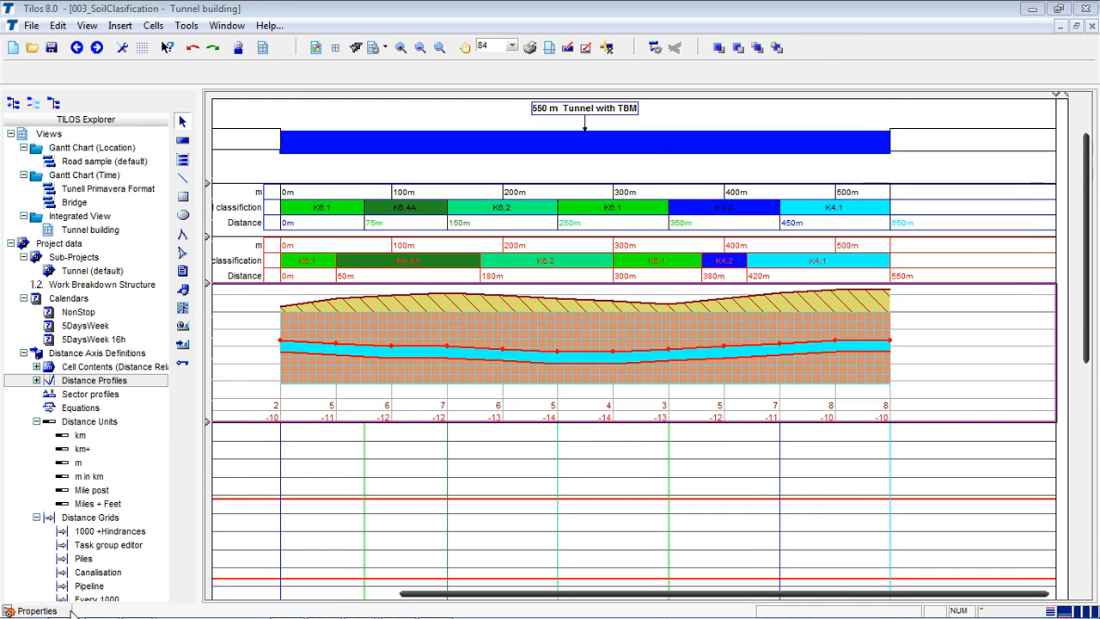
{"action": "left_click", "coordinate": [38, 611]}
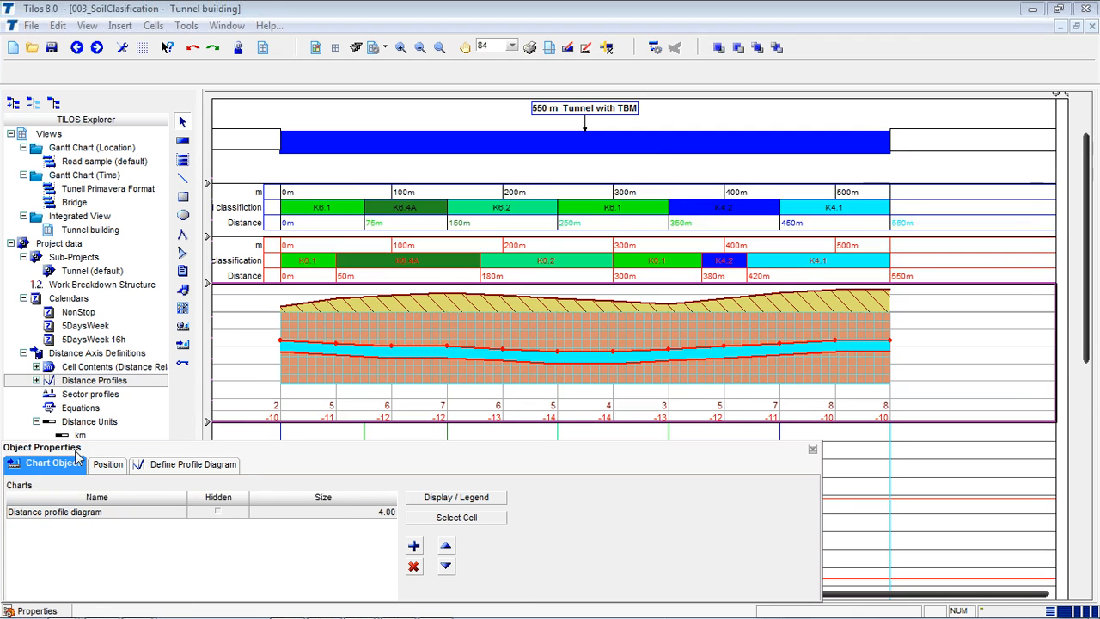
{"action": "left_click", "coordinate": [213, 473]}
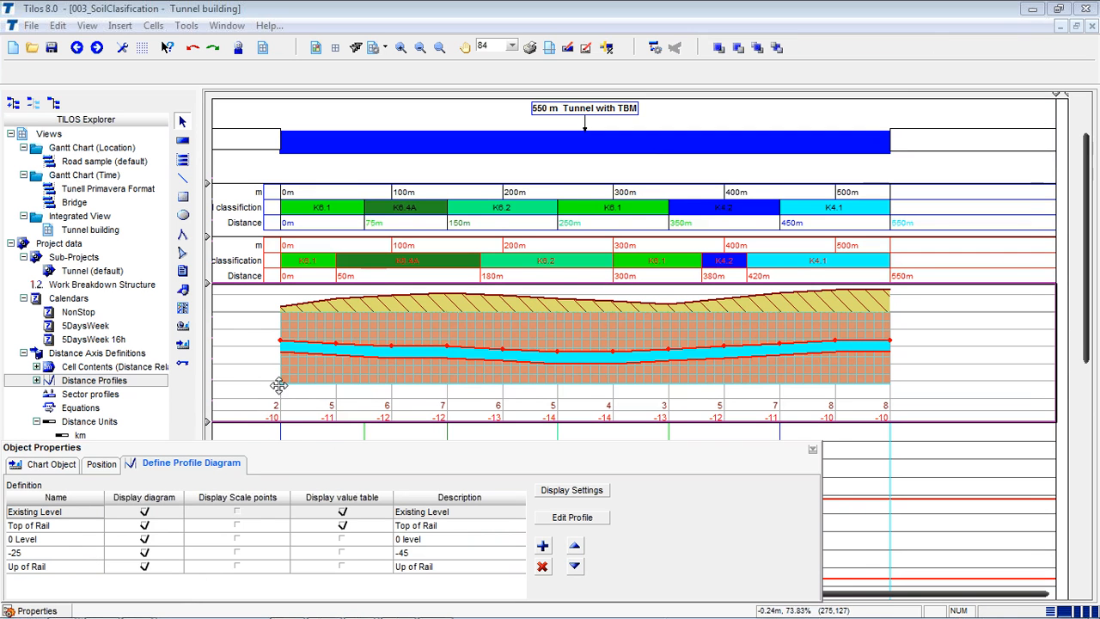
Examine the line definition of the Existing Level profile, including its source profile and fill settings
{"action": "key", "text": "ctrl"}
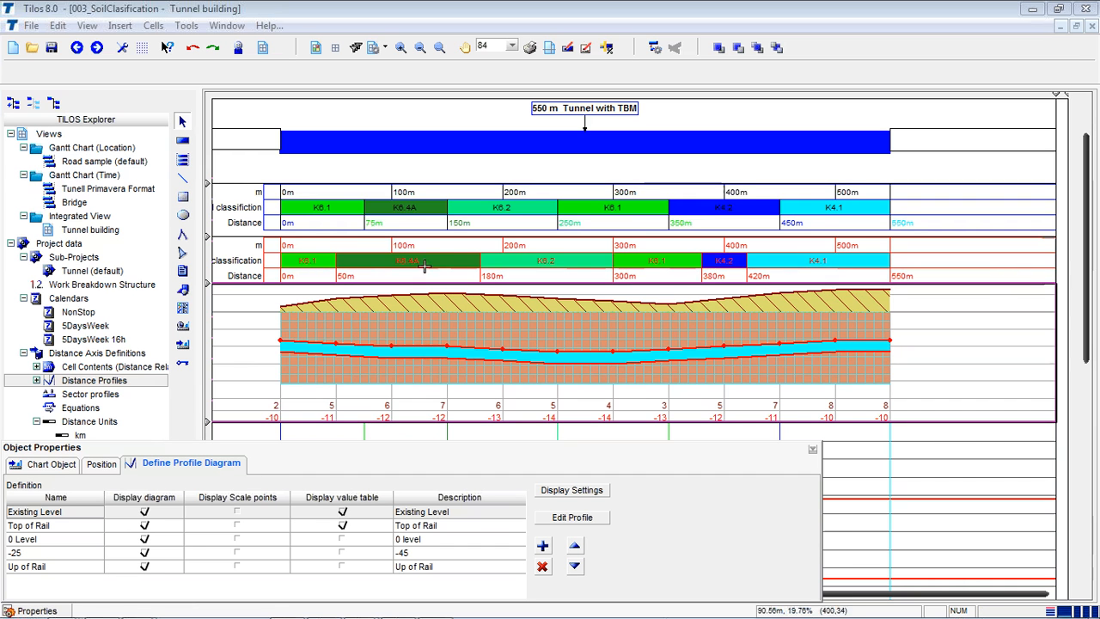
{"action": "key", "text": "ctrl"}
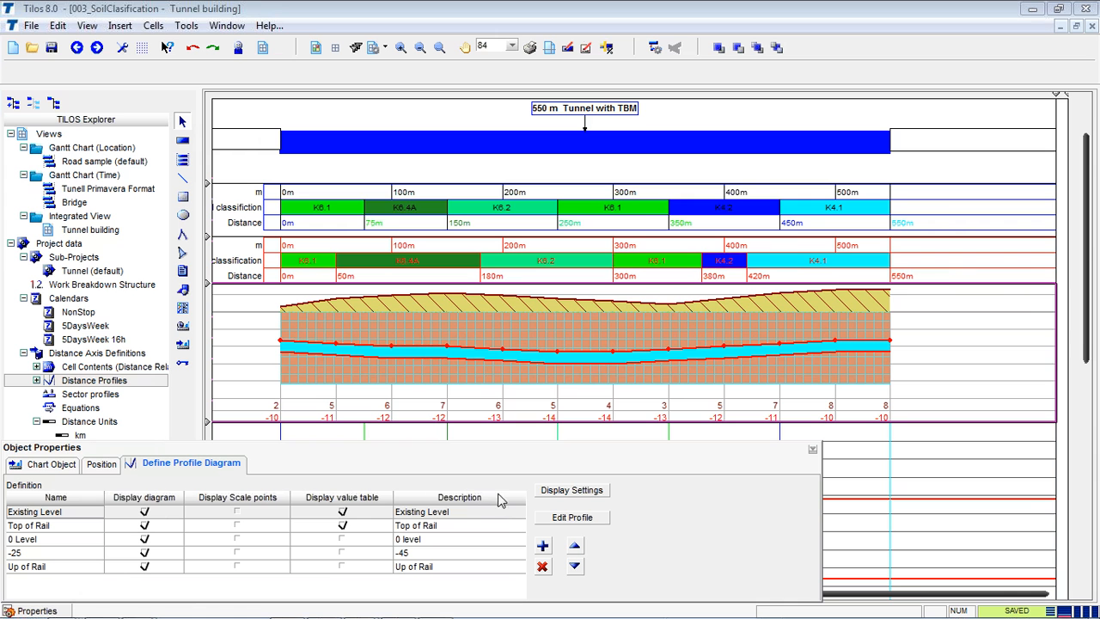
{"action": "left_click", "coordinate": [567, 520]}
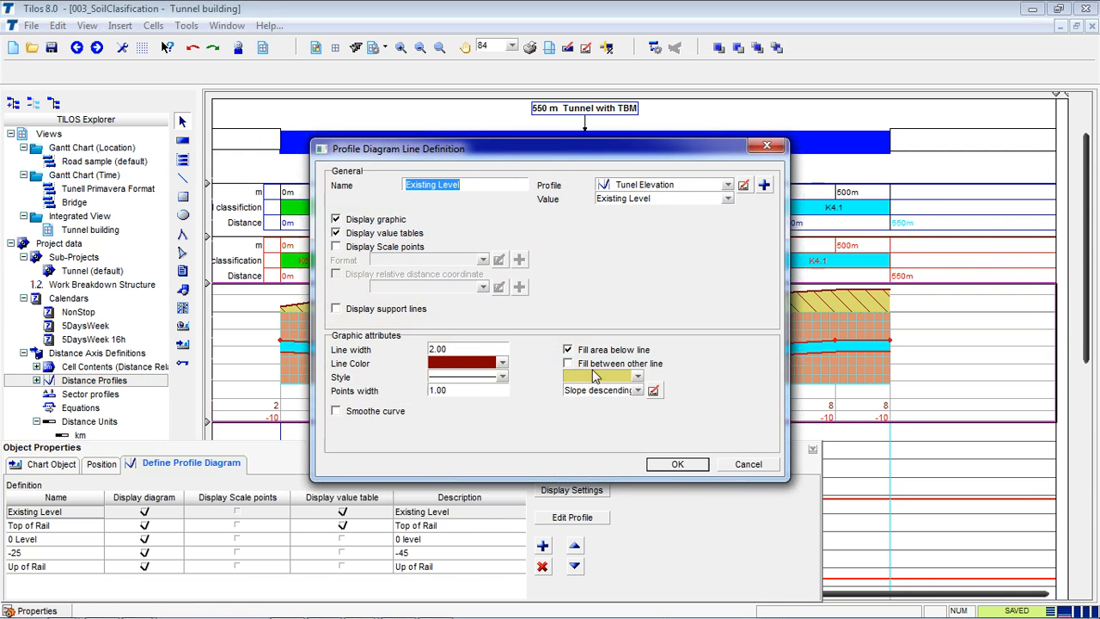
{"action": "left_click", "coordinate": [766, 146]}
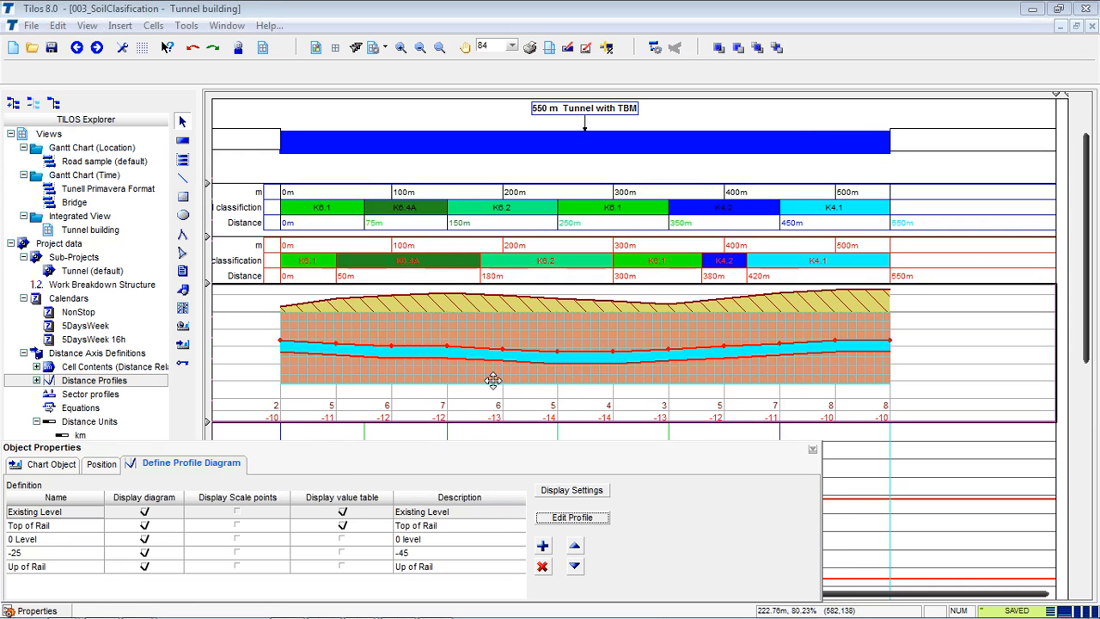
Expand the Distance Profiles list and look through its entries, including Tunnel Shutter, Tunel Elevation and the Tunnel Earth Classification profiles
{"action": "left_click", "coordinate": [412, 209]}
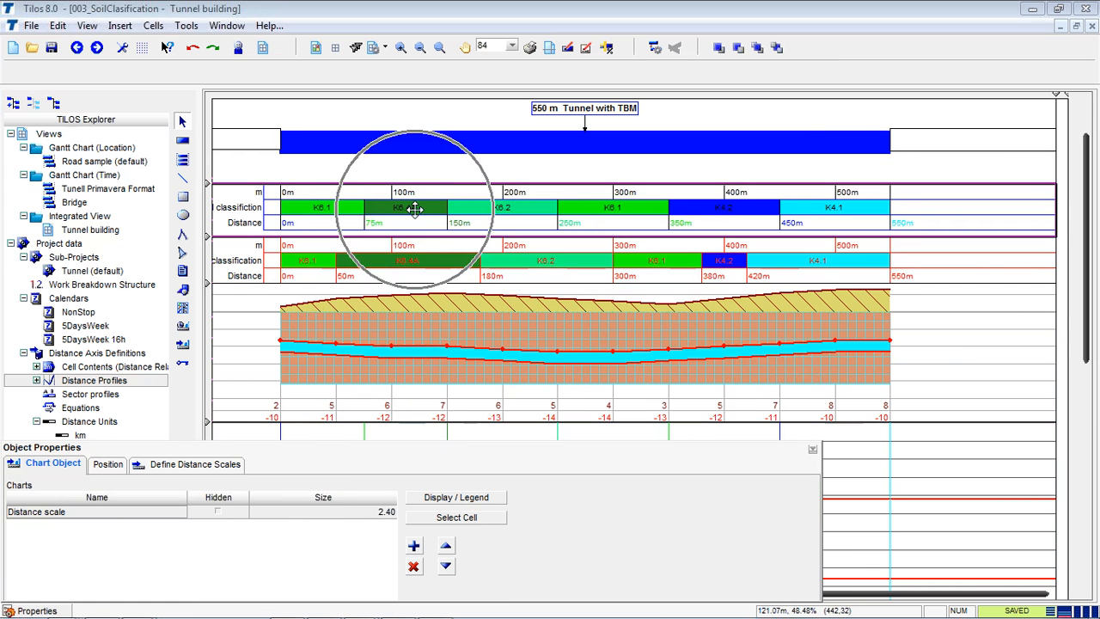
{"action": "left_click", "coordinate": [37, 381]}
{"action": "scroll", "coordinate": [127, 443], "scroll_direction": "down", "scroll_amount": 4}
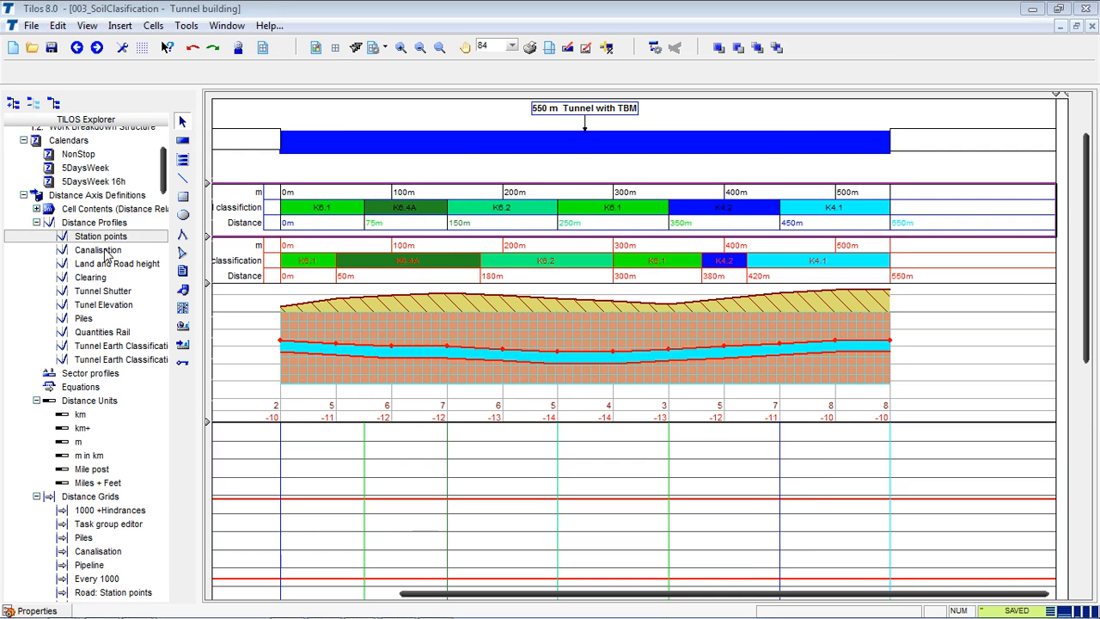
{"action": "left_click", "coordinate": [108, 251]}
{"action": "left_click", "coordinate": [104, 293]}
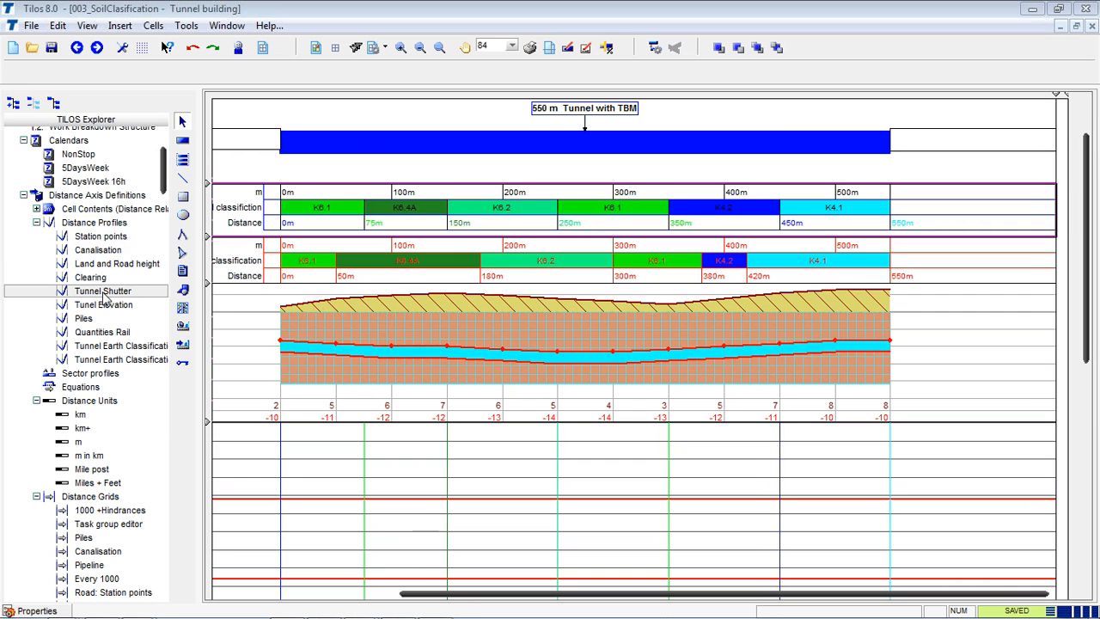
{"action": "left_click", "coordinate": [117, 306]}
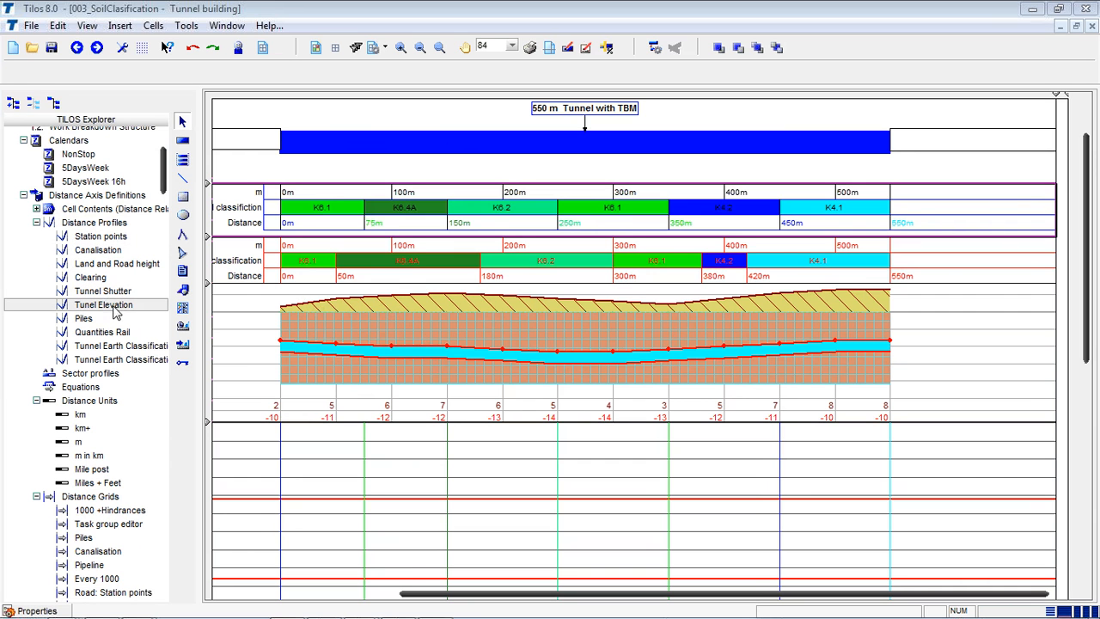
{"action": "left_click", "coordinate": [103, 348]}
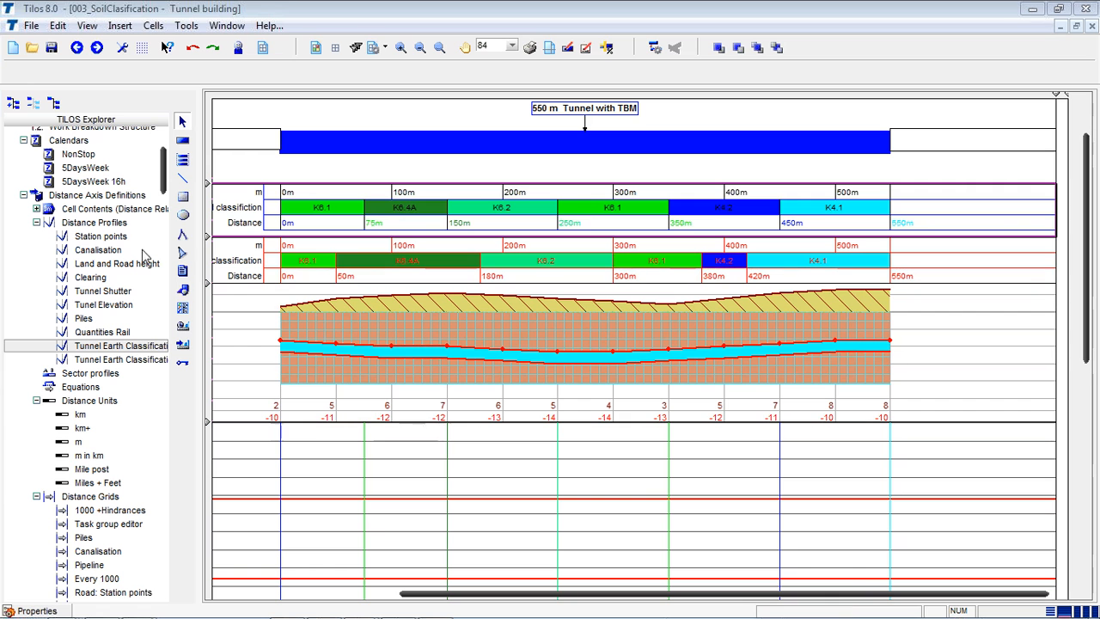
{"action": "left_click", "coordinate": [92, 240]}
{"action": "right_click", "coordinate": [96, 223]}
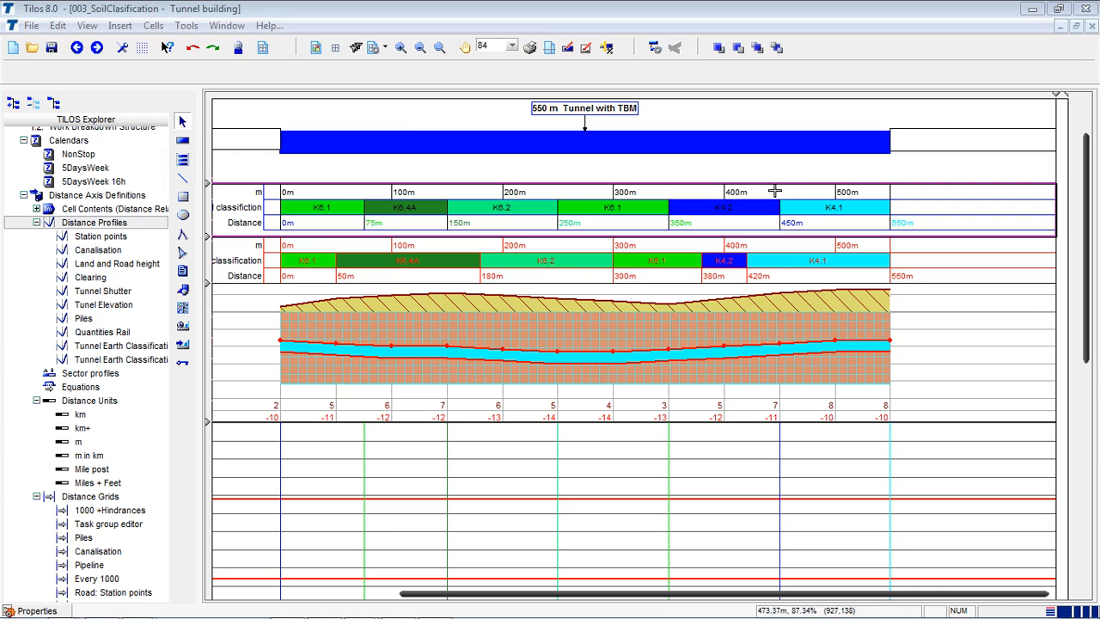
Draw a Tunnel (TBM) task from the TBM template in the time-distance diagram, about 120 m long from 60 to 180 m, 8/14/2009 to 8/27/2009
{"action": "left_click", "coordinate": [182, 140]}
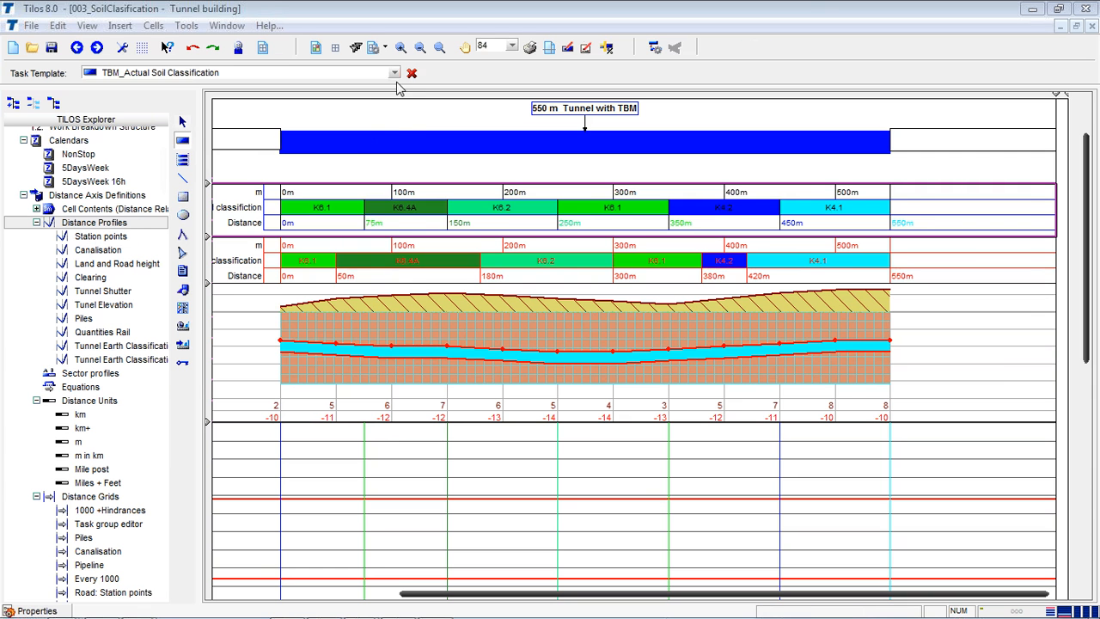
{"action": "left_click", "coordinate": [395, 72]}
{"action": "left_click", "coordinate": [160, 256]}
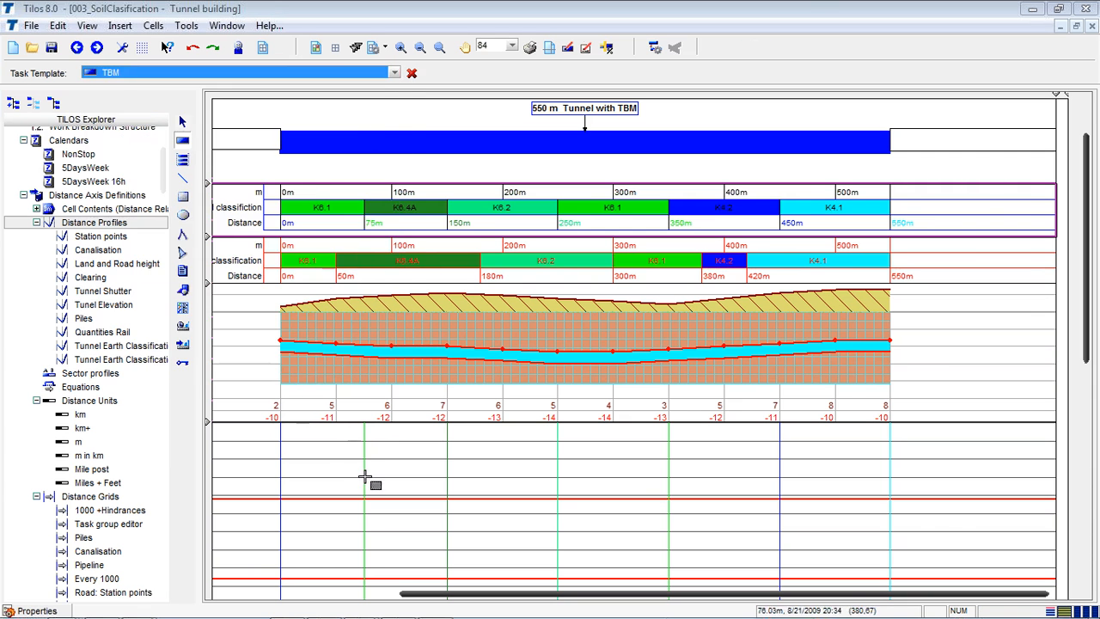
{"action": "left_click_drag", "start_coordinate": [346, 456], "coordinate": [478, 490]}
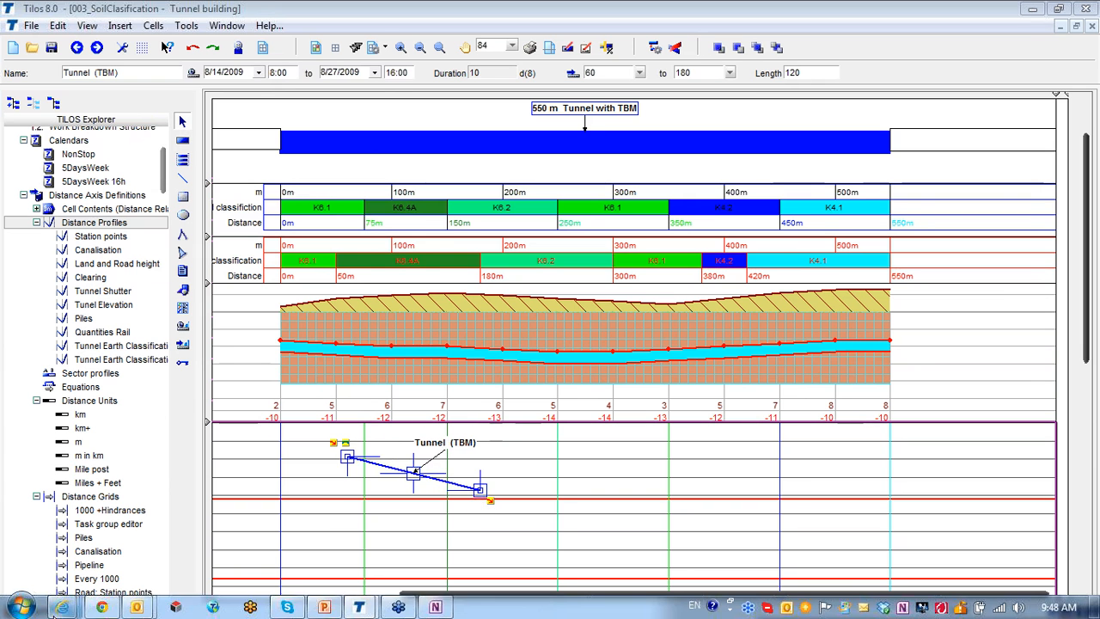
{"action": "left_click", "coordinate": [342, 487]}
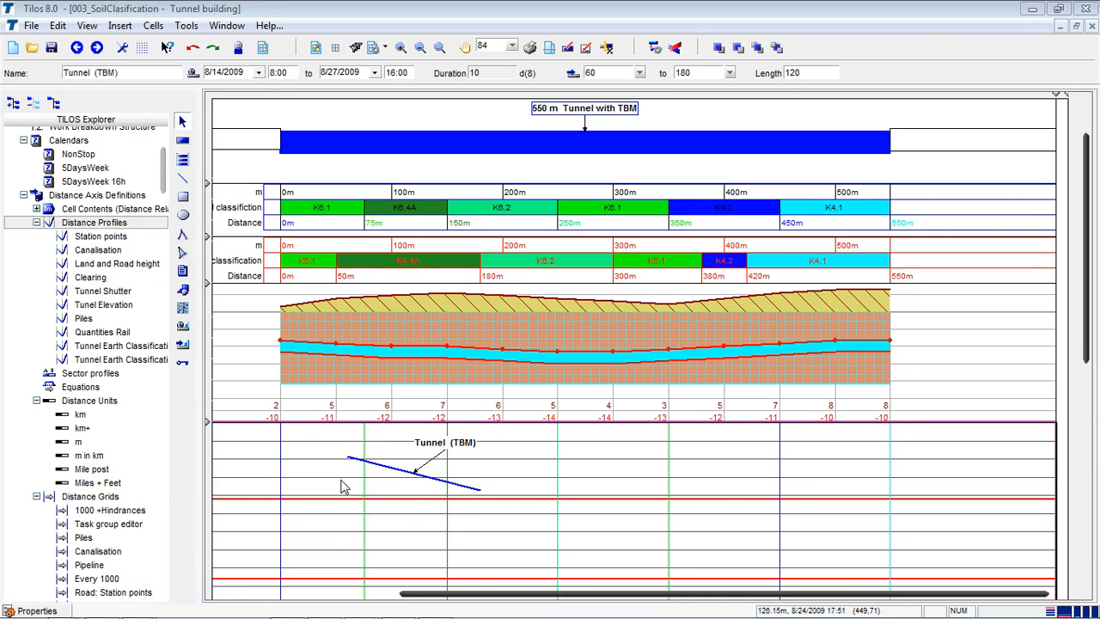
Examine the calculation methods available in the Tunnel (TBM) task's properties, keep the current one and close the properties
{"action": "left_click", "coordinate": [34, 610]}
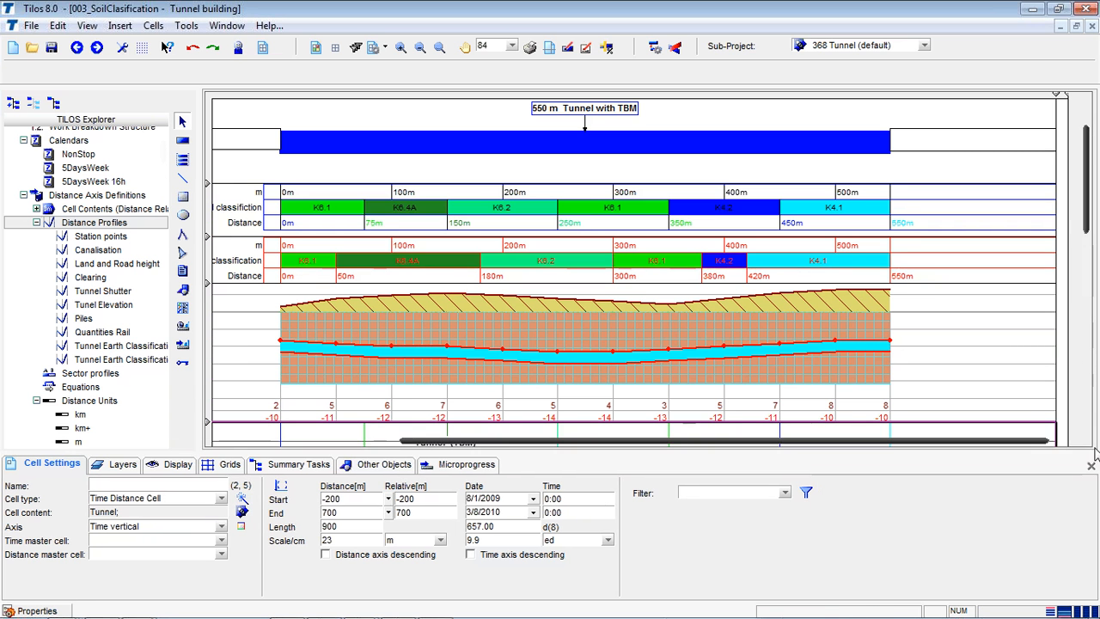
{"action": "left_click", "coordinate": [391, 467]}
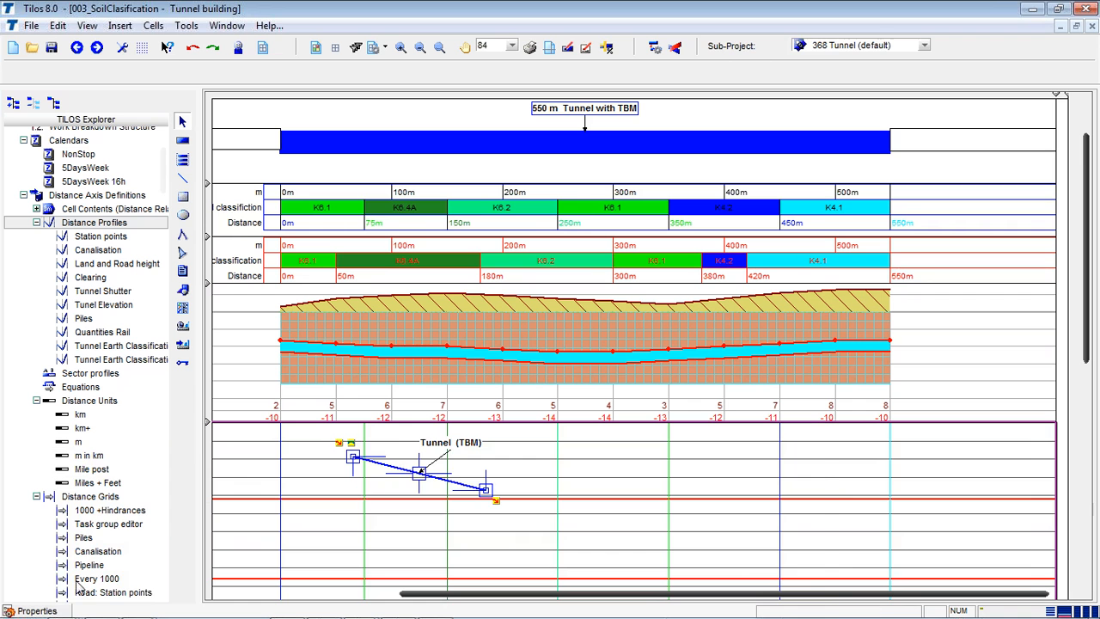
{"action": "left_click", "coordinate": [35, 611]}
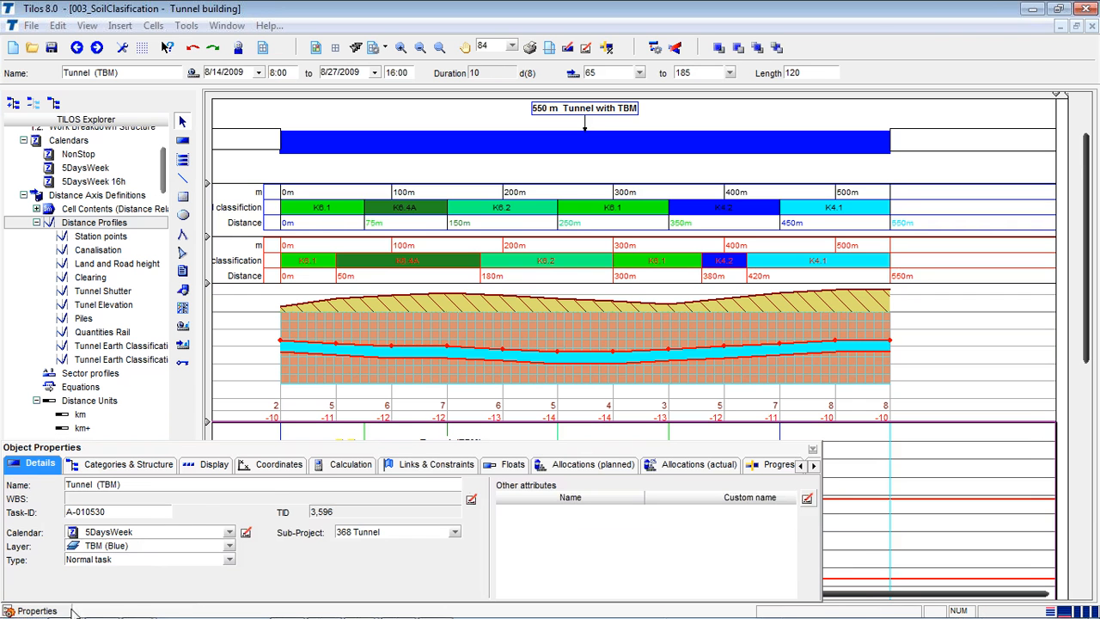
{"action": "left_click", "coordinate": [370, 469]}
{"action": "left_click", "coordinate": [229, 486]}
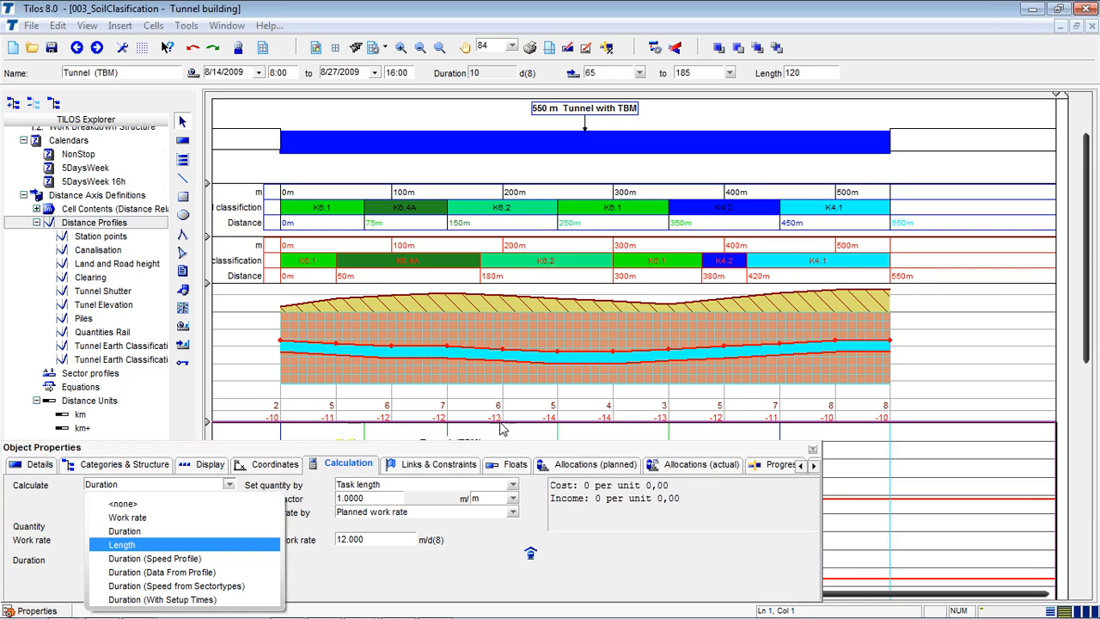
{"action": "left_click", "coordinate": [813, 451]}
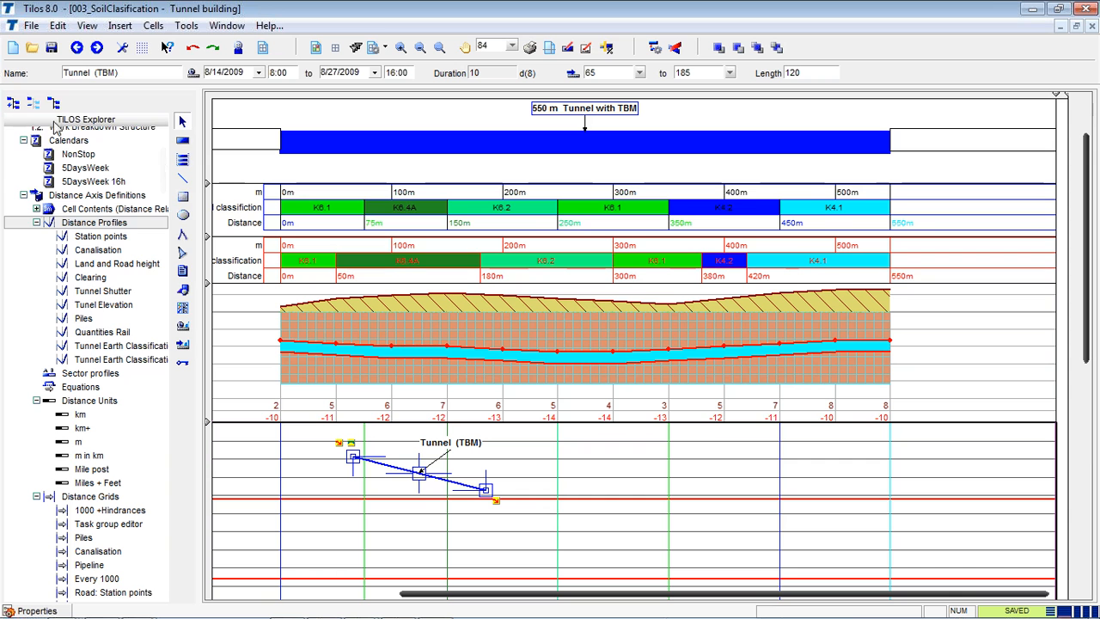
Review the export formats offered by the Export Wizard and close it without exporting
{"action": "left_click", "coordinate": [32, 26]}
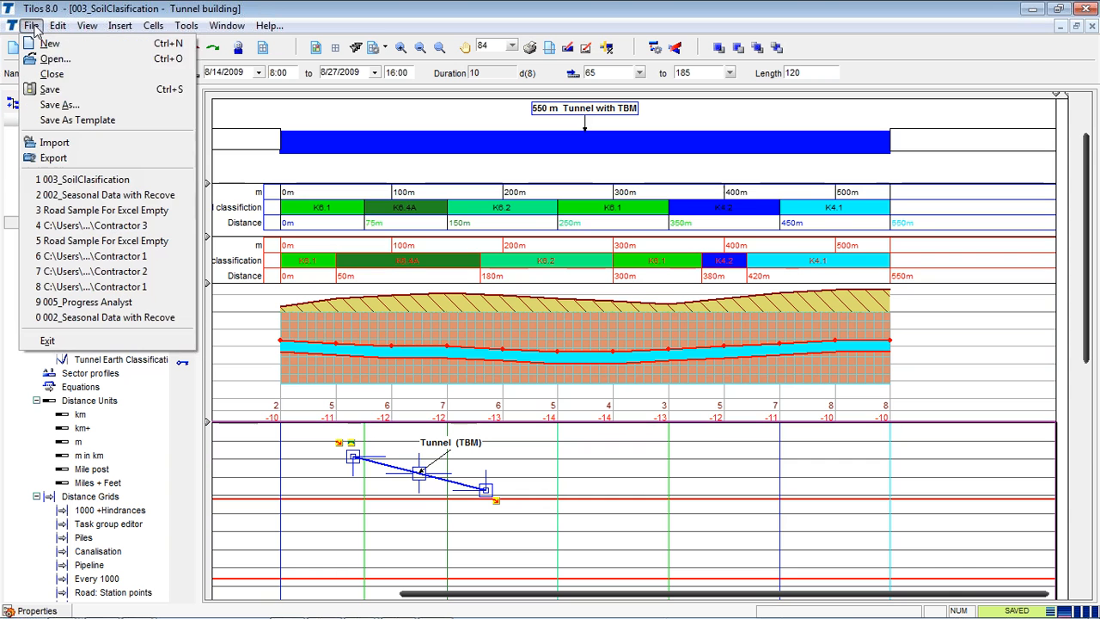
{"action": "left_click", "coordinate": [56, 161]}
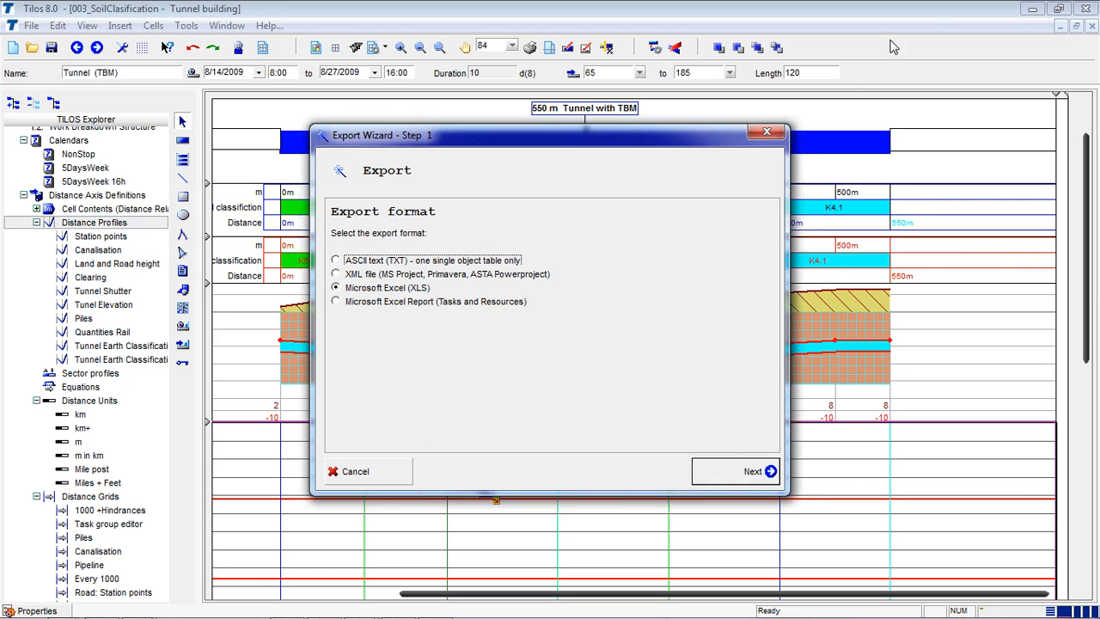
{"action": "left_click", "coordinate": [767, 132]}
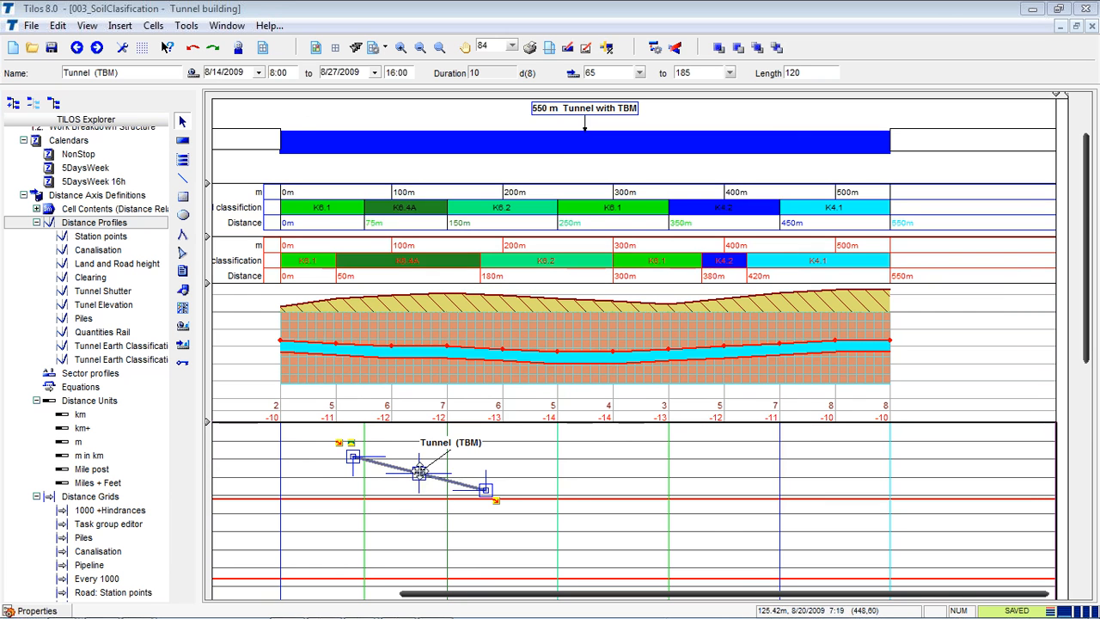
Delete the Tunnel (TBM) task and insert a new row between the distance profile diagram and the time-distance diagram
{"action": "key", "text": "Delete"}
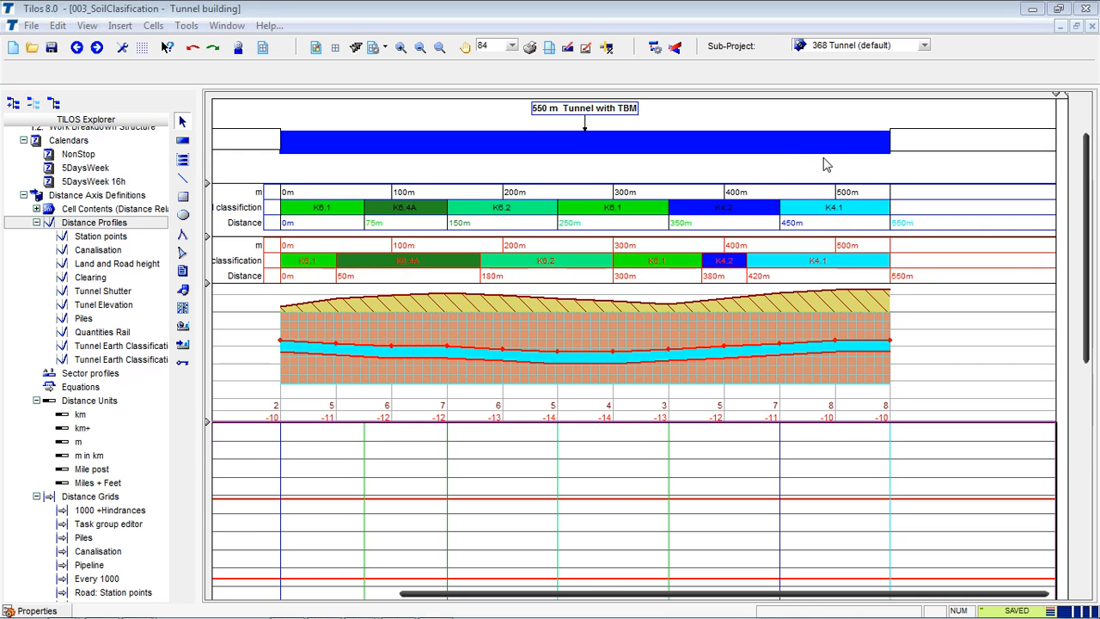
{"action": "left_click", "coordinate": [420, 49]}
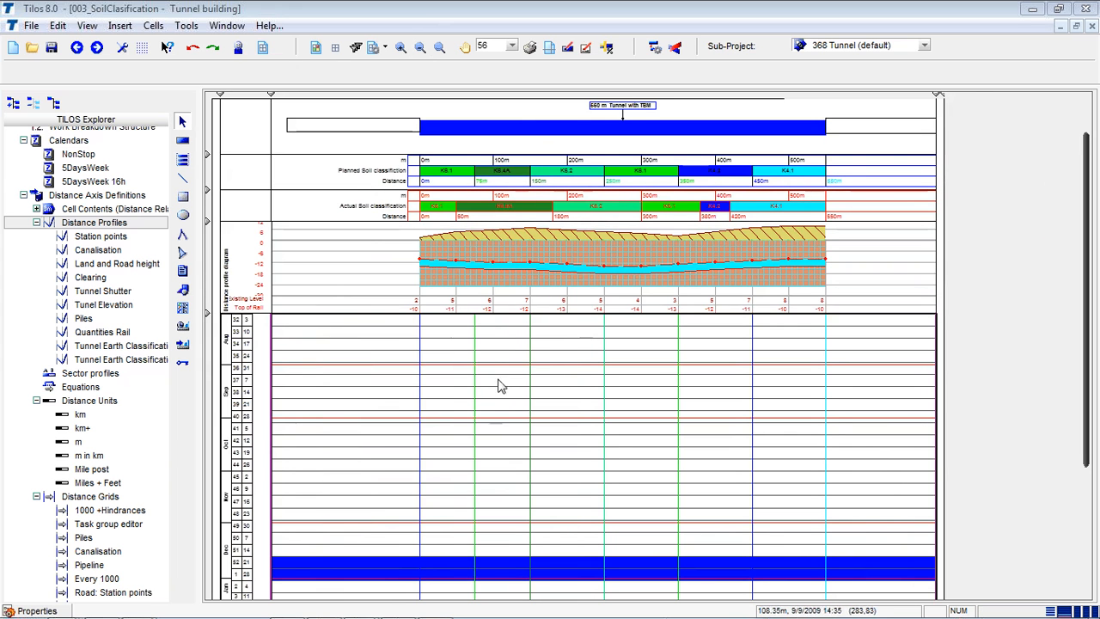
{"action": "left_click", "coordinate": [533, 250]}
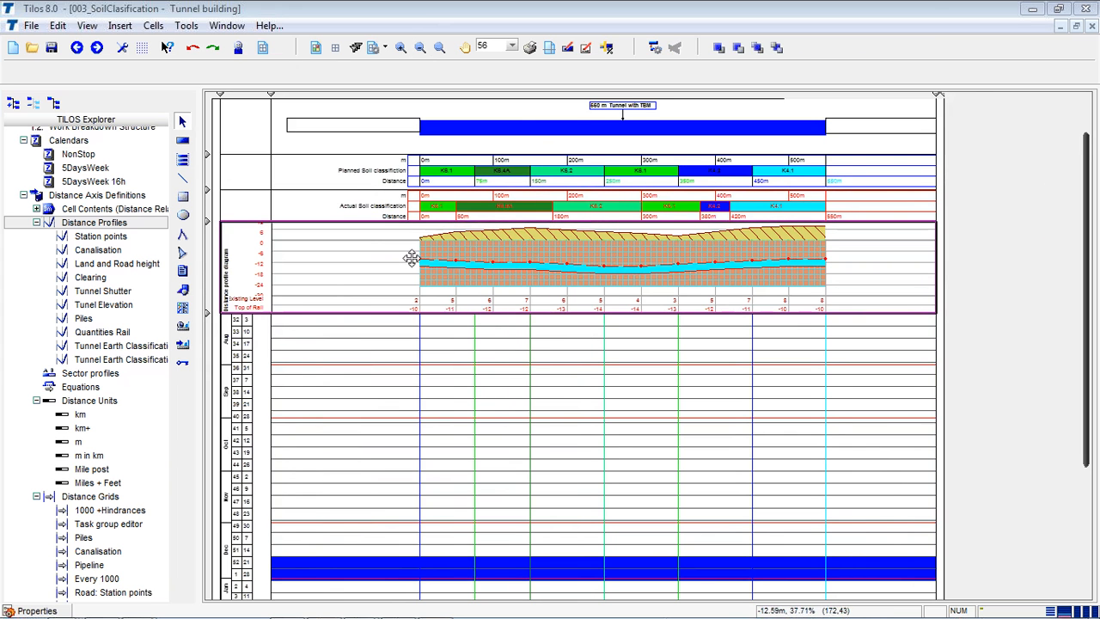
{"action": "left_click", "coordinate": [477, 260]}
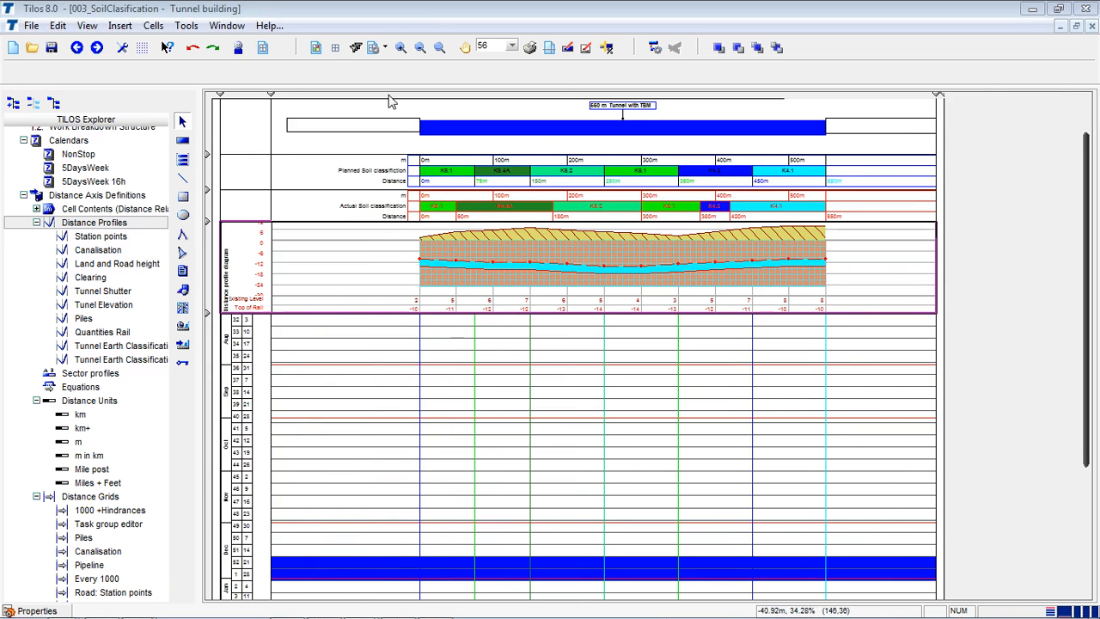
{"action": "left_click", "coordinate": [386, 49]}
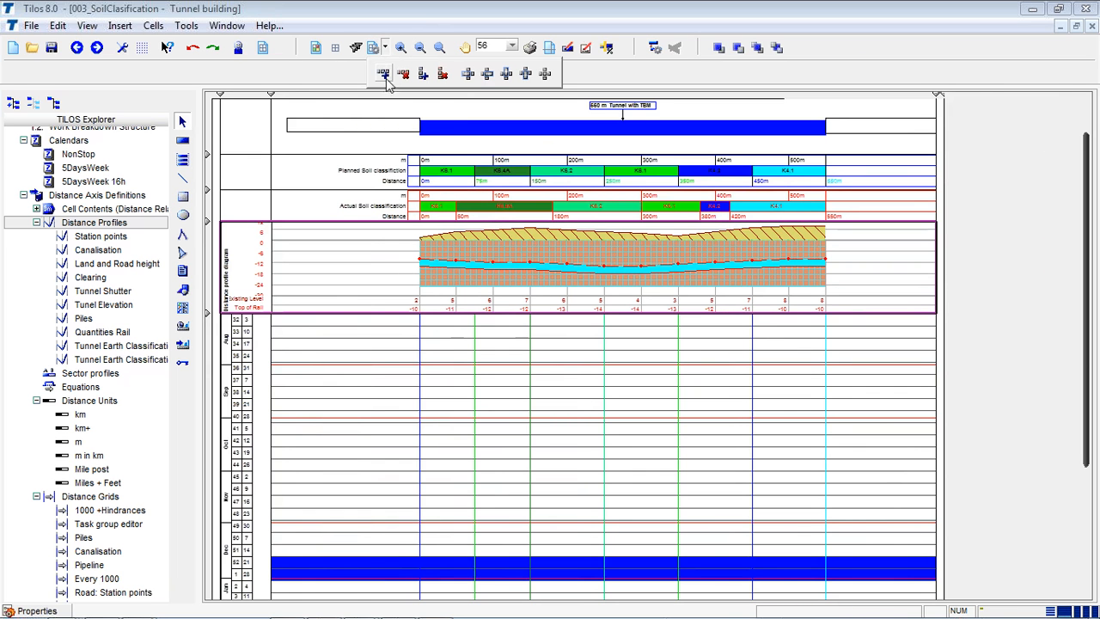
{"action": "left_click", "coordinate": [383, 75]}
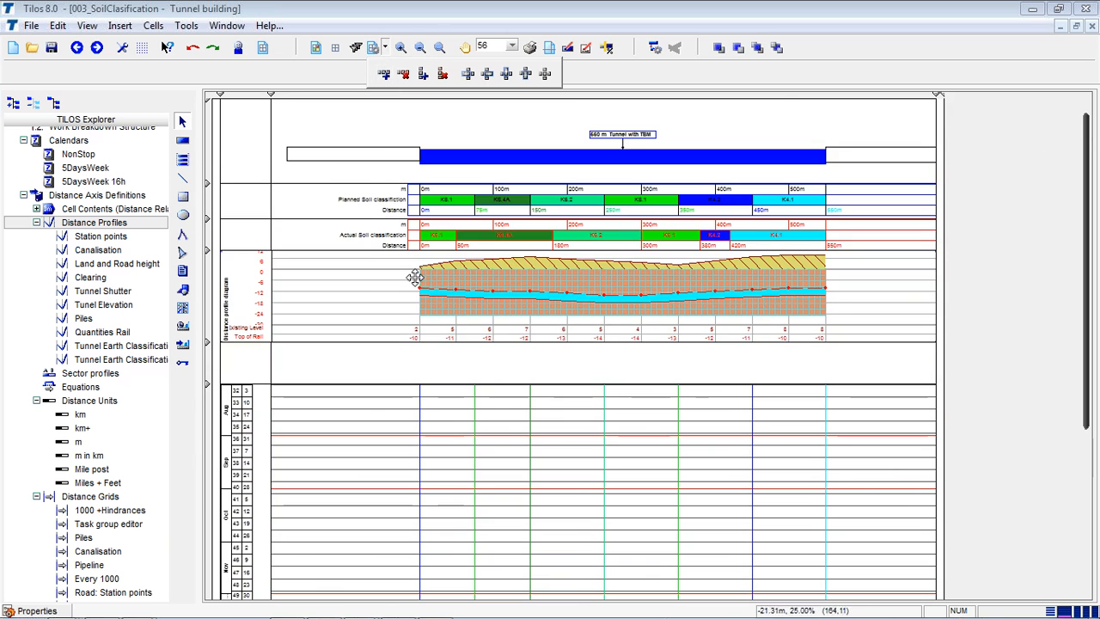
Set the cell type of the wide empty cell in the new row to Distance Cell
{"action": "left_click", "coordinate": [473, 369]}
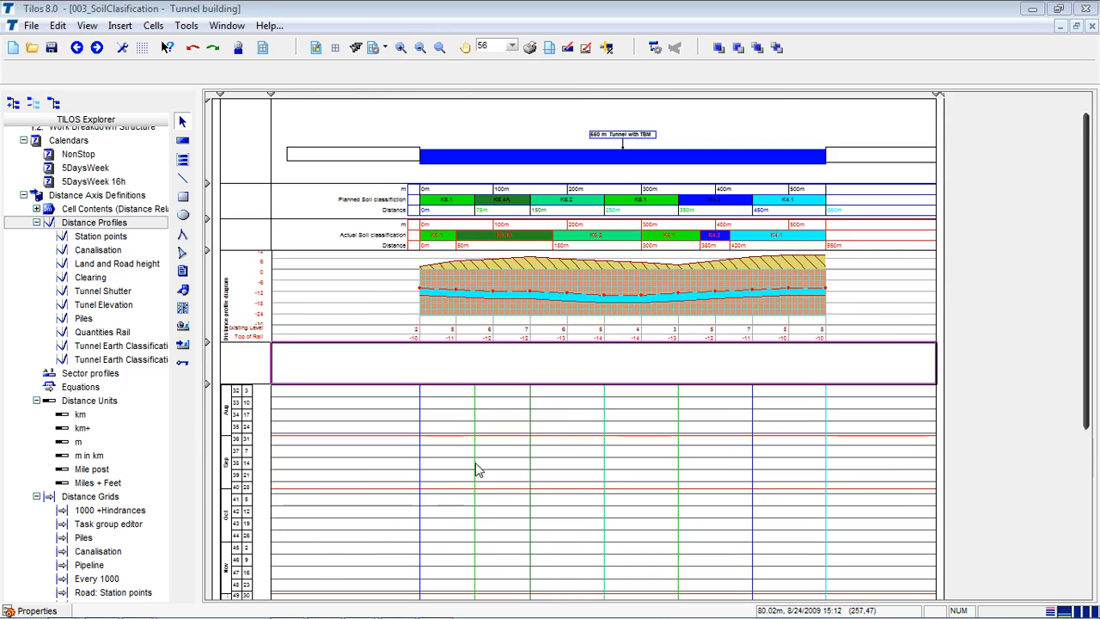
{"action": "left_click", "coordinate": [35, 611]}
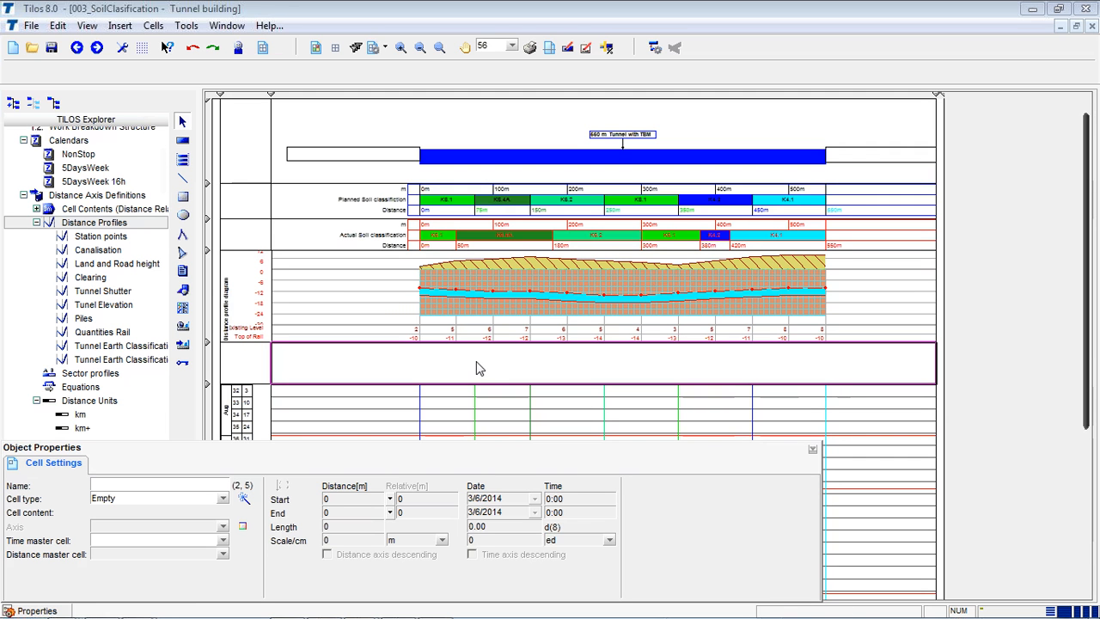
{"action": "left_click", "coordinate": [243, 500]}
{"action": "left_click", "coordinate": [653, 302]}
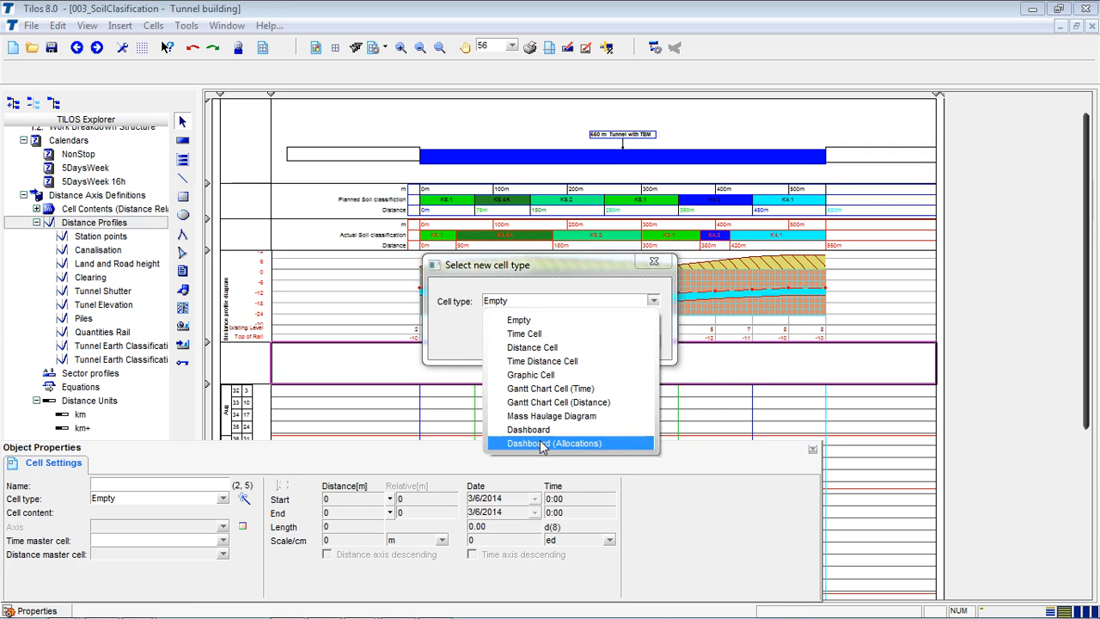
{"action": "left_click", "coordinate": [551, 349]}
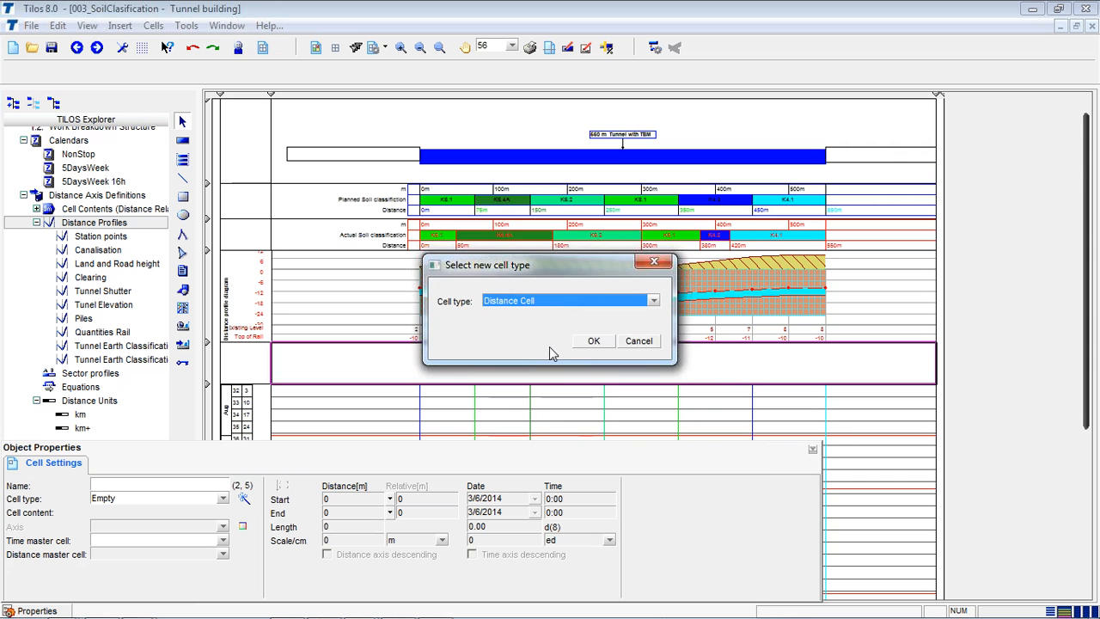
{"action": "left_click", "coordinate": [594, 342]}
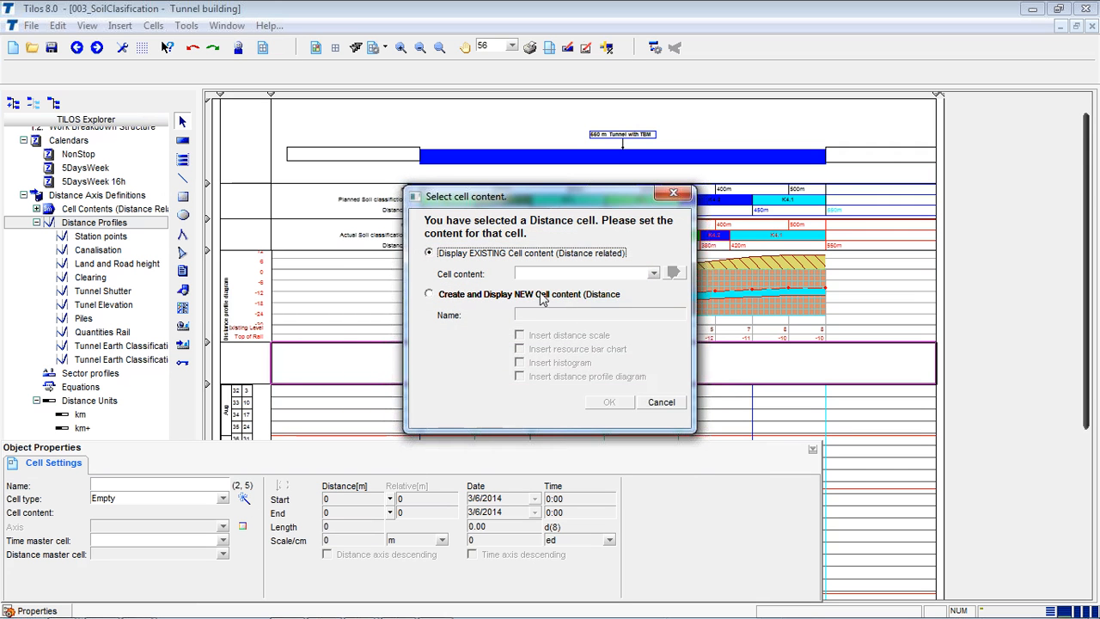
Look through the existing distance-related cell contents, cancel without assigning one and close the cell properties
{"action": "left_click", "coordinate": [654, 274]}
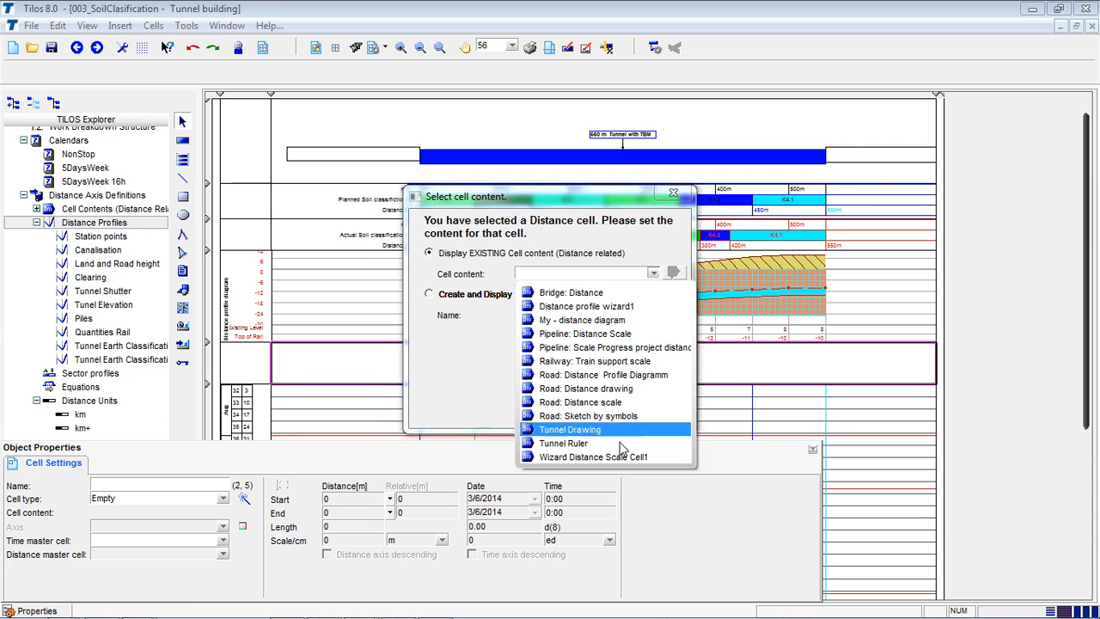
{"action": "left_click", "coordinate": [502, 362]}
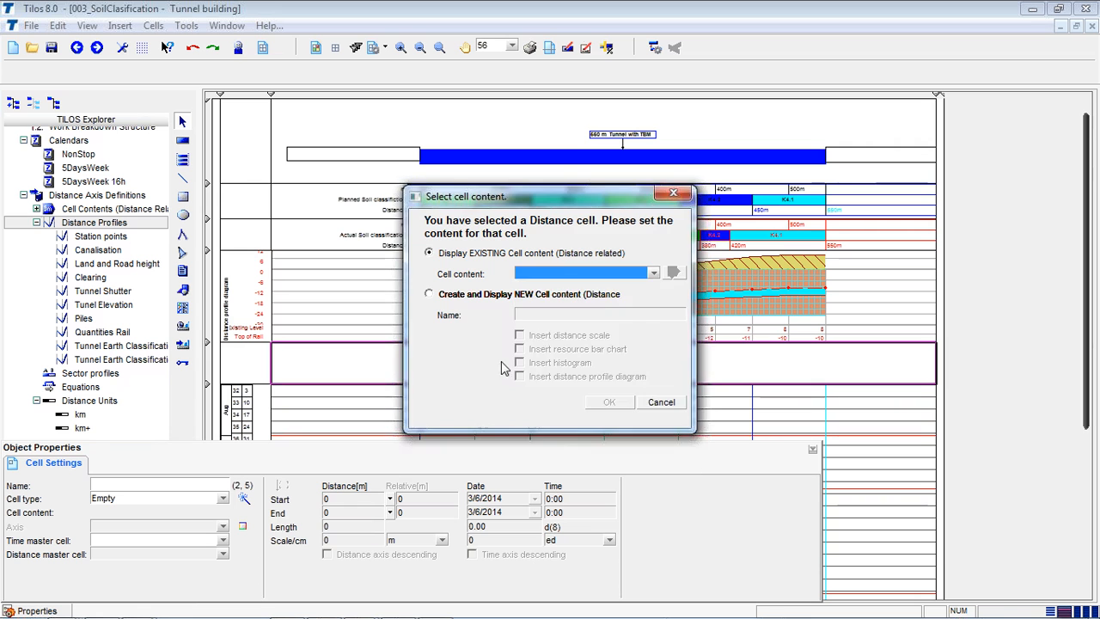
{"action": "left_click", "coordinate": [673, 192]}
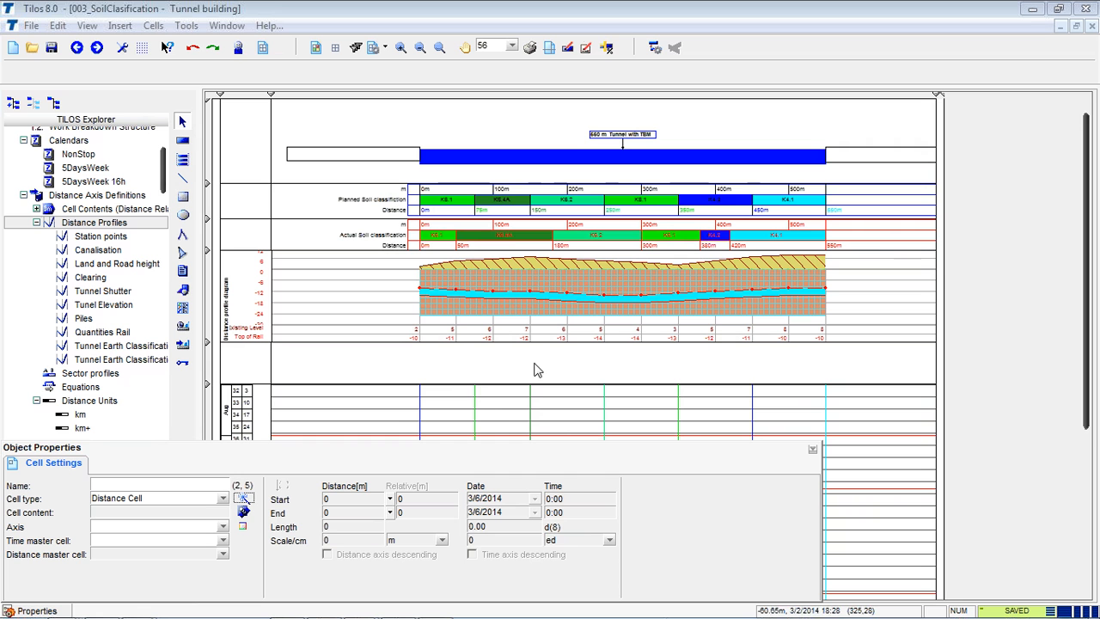
{"action": "key", "text": "ctrl"}
{"action": "left_click", "coordinate": [812, 451]}
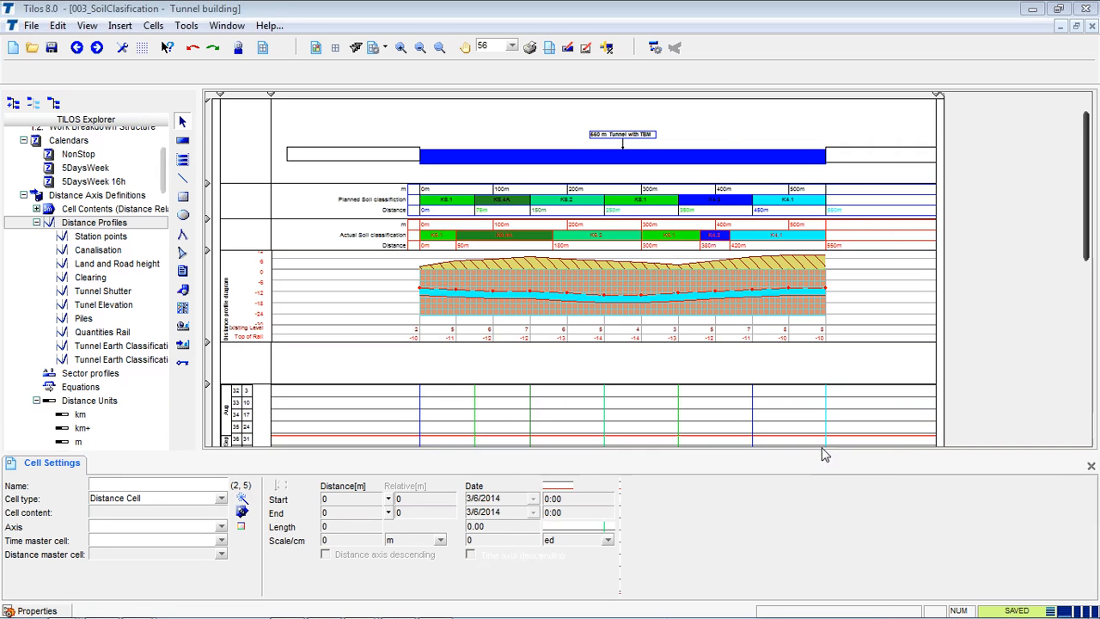
{"action": "left_click", "coordinate": [1092, 467]}
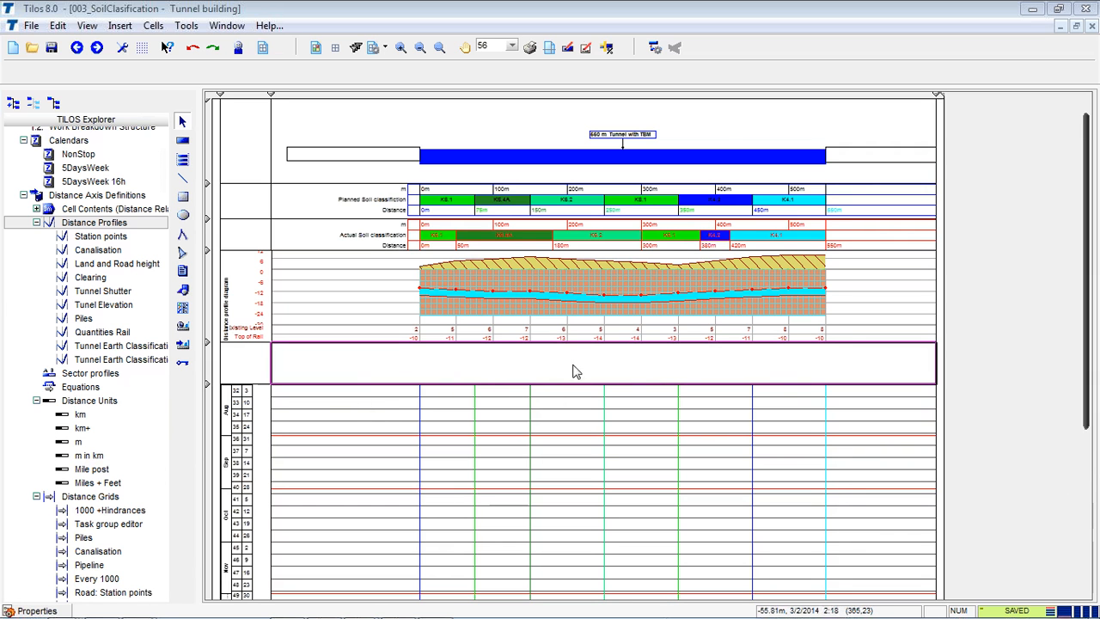
Remove the empty row between the distance profile diagram and the time-distance diagram
{"action": "left_click", "coordinate": [386, 48]}
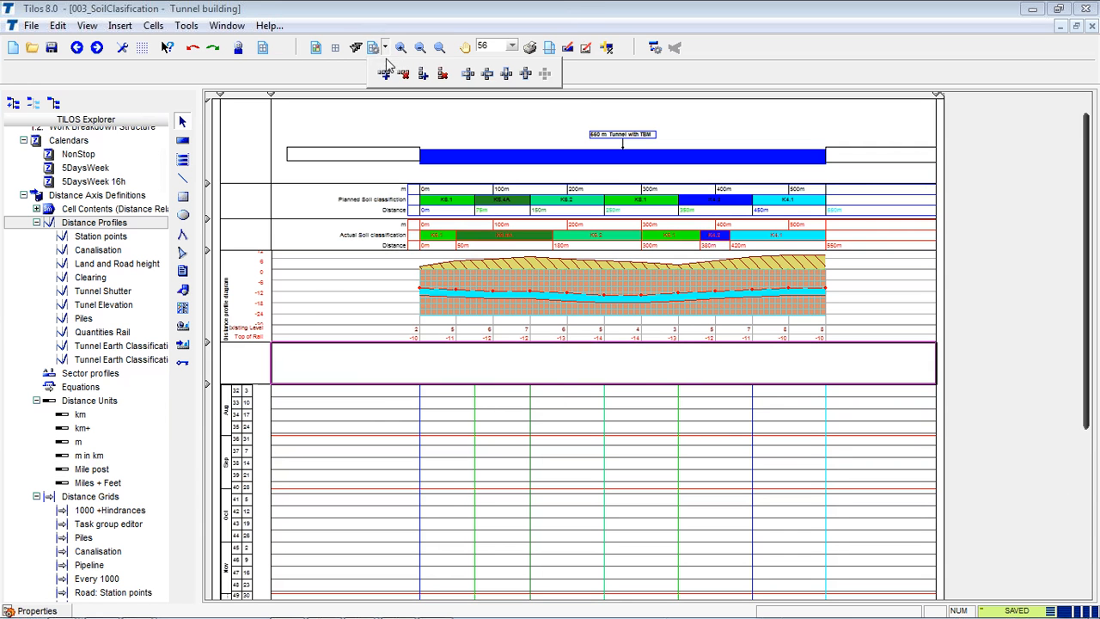
{"action": "left_click", "coordinate": [404, 75]}
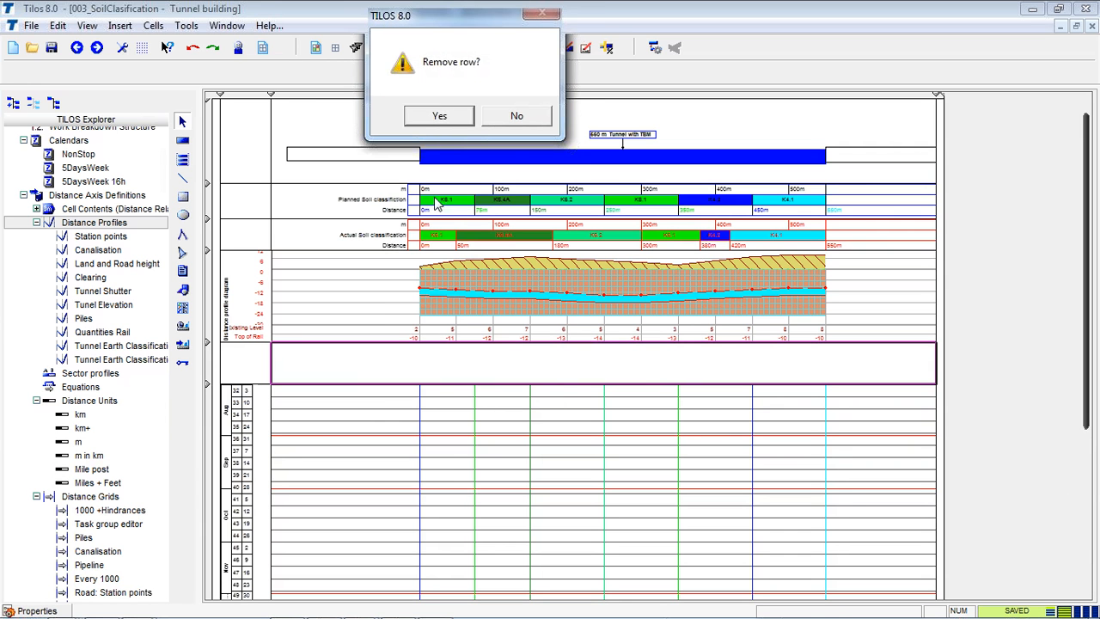
{"action": "left_click", "coordinate": [437, 114]}
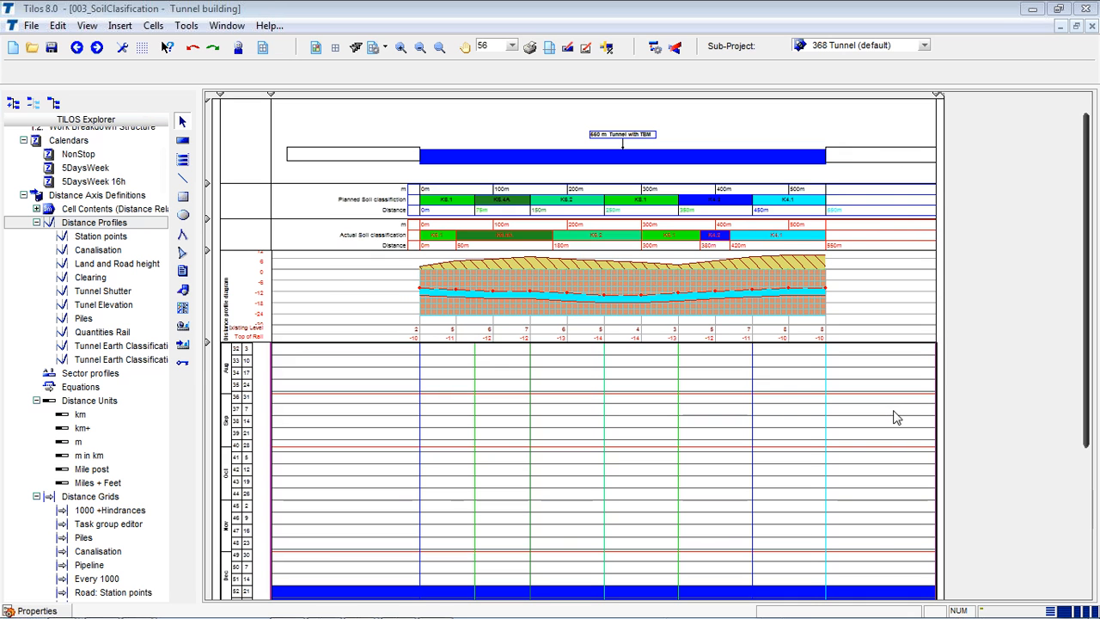
{"action": "left_click", "coordinate": [871, 231]}
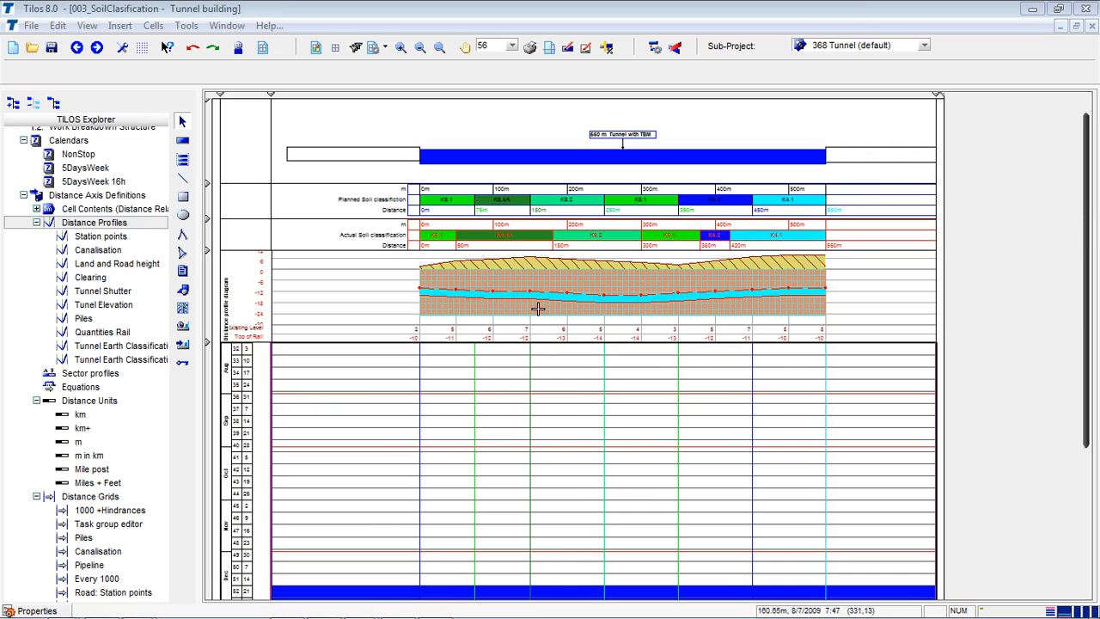
Switch to the other open Tilos project, 004_Calculate Meet Points
{"action": "left_click", "coordinate": [1031, 9]}
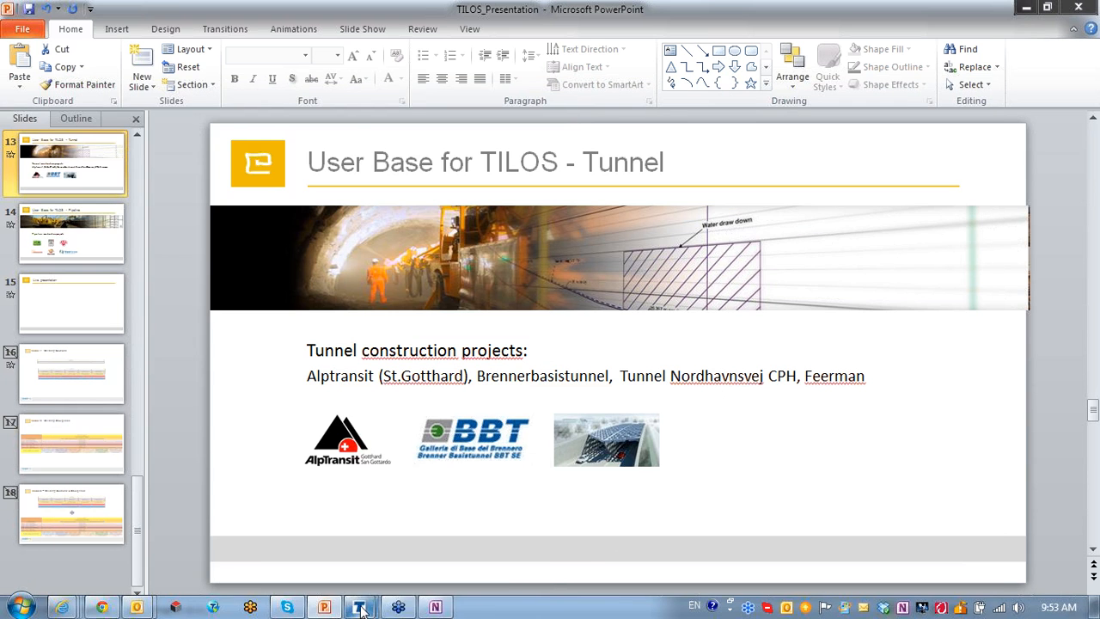
{"action": "mouse_move", "coordinate": [359, 607]}
{"action": "left_click", "coordinate": [440, 537]}
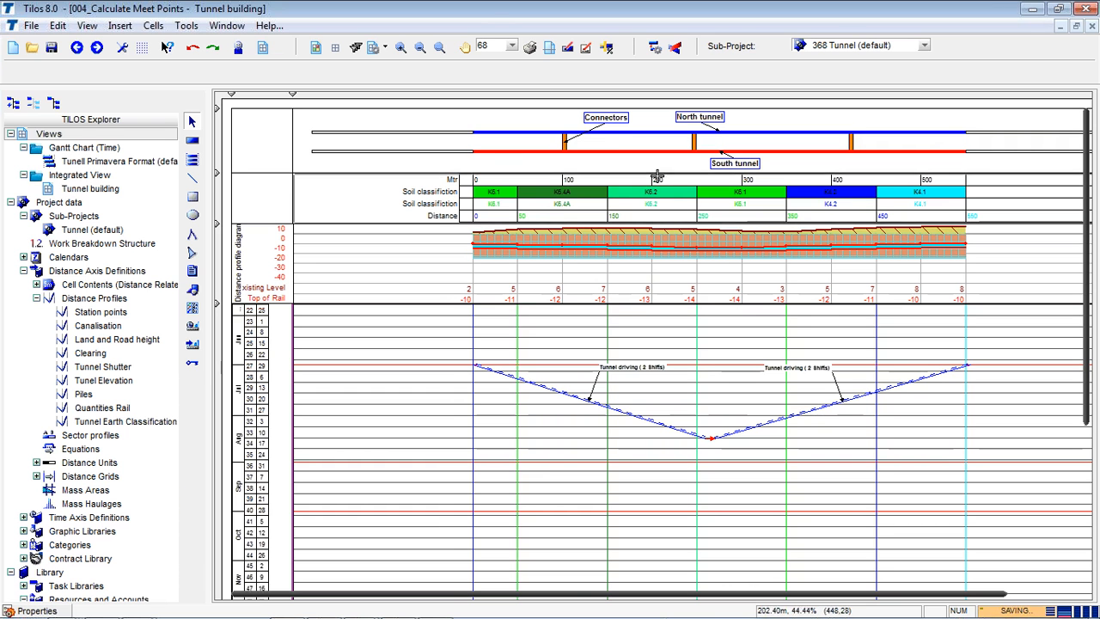
Examine the north and south tunnels with their connectors, and the two tunnel driving tasks meeting in the time-distance diagram
{"action": "left_click", "coordinate": [525, 133]}
{"action": "left_click", "coordinate": [526, 132]}
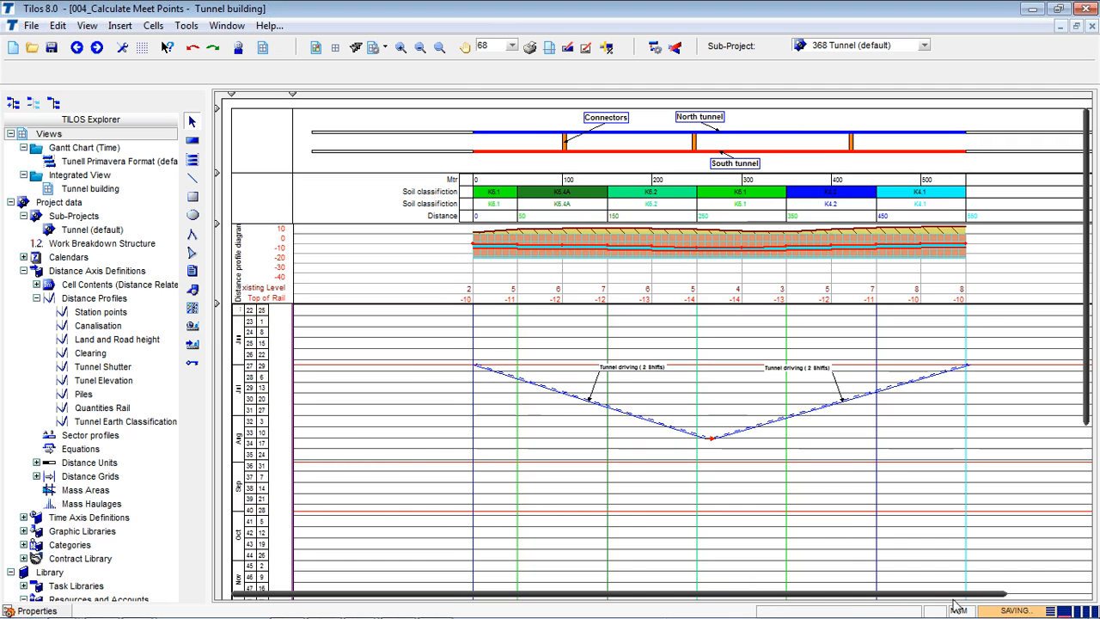
{"action": "left_click_drag", "start_coordinate": [922, 595], "coordinate": [982, 598]}
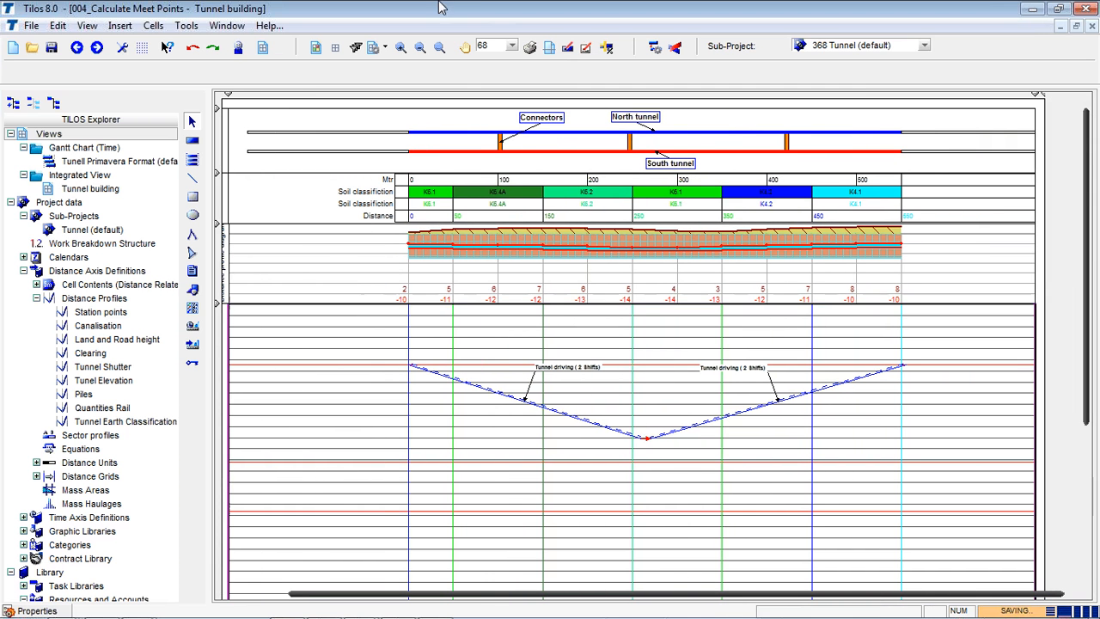
{"action": "left_click", "coordinate": [402, 48]}
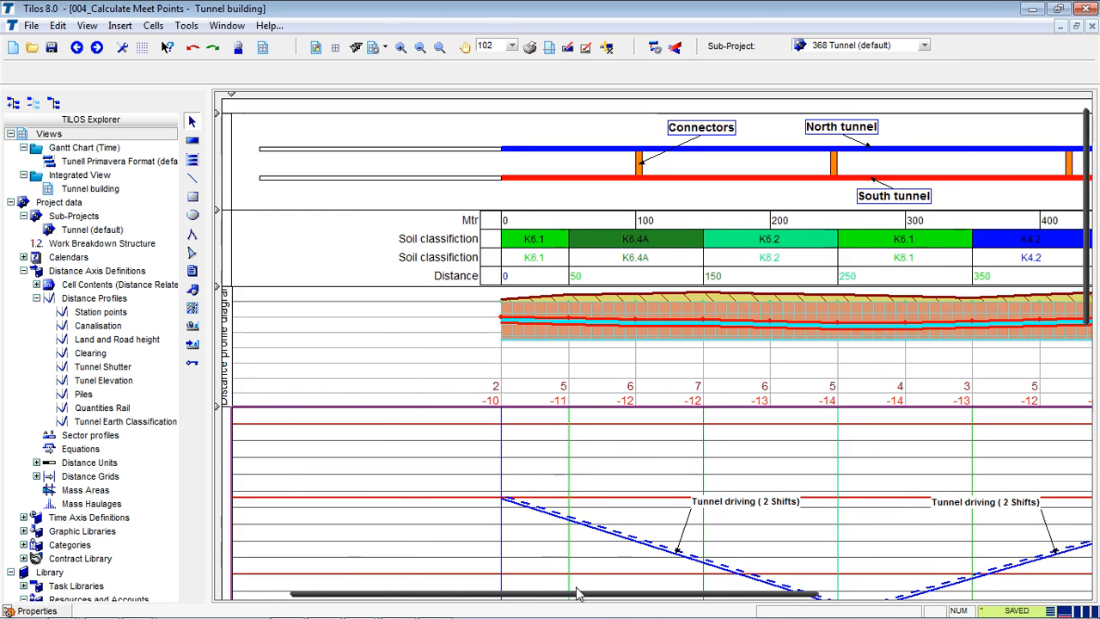
{"action": "left_click_drag", "start_coordinate": [580, 594], "coordinate": [720, 605]}
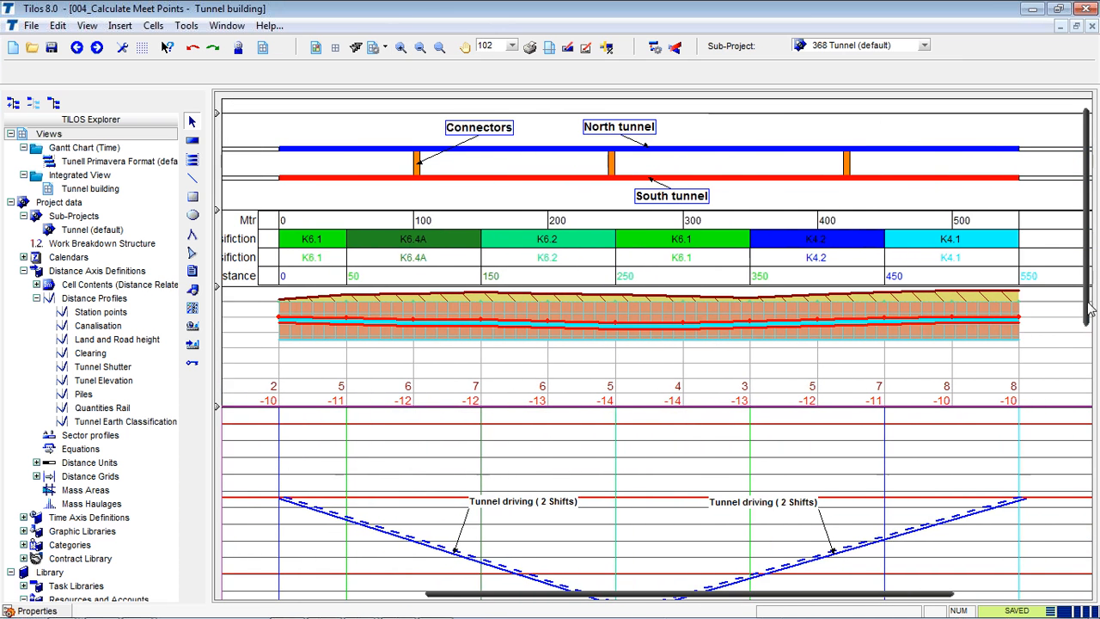
{"action": "left_click_drag", "start_coordinate": [1089, 311], "coordinate": [1096, 391]}
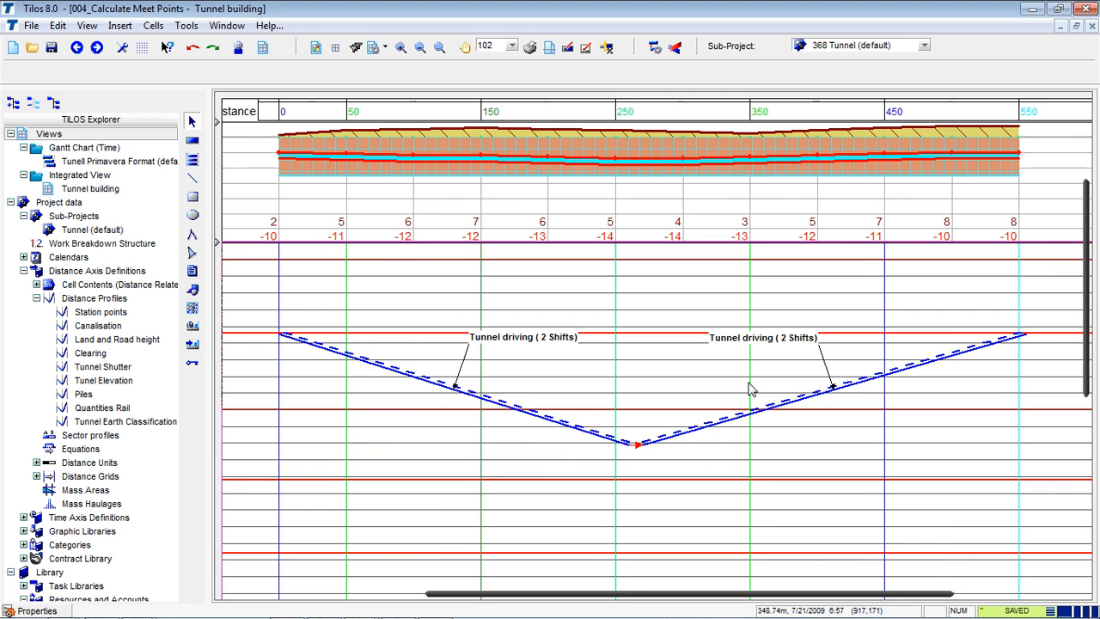
{"action": "scroll", "coordinate": [600, 352], "scroll_direction": "up", "scroll_amount": 5}
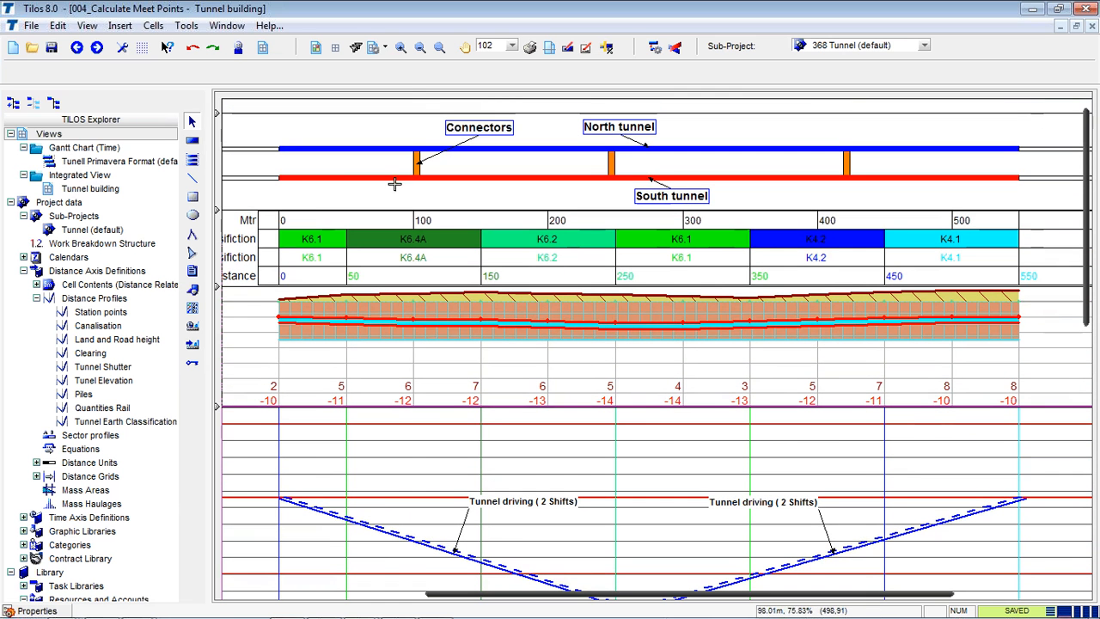
{"action": "left_click", "coordinate": [272, 150]}
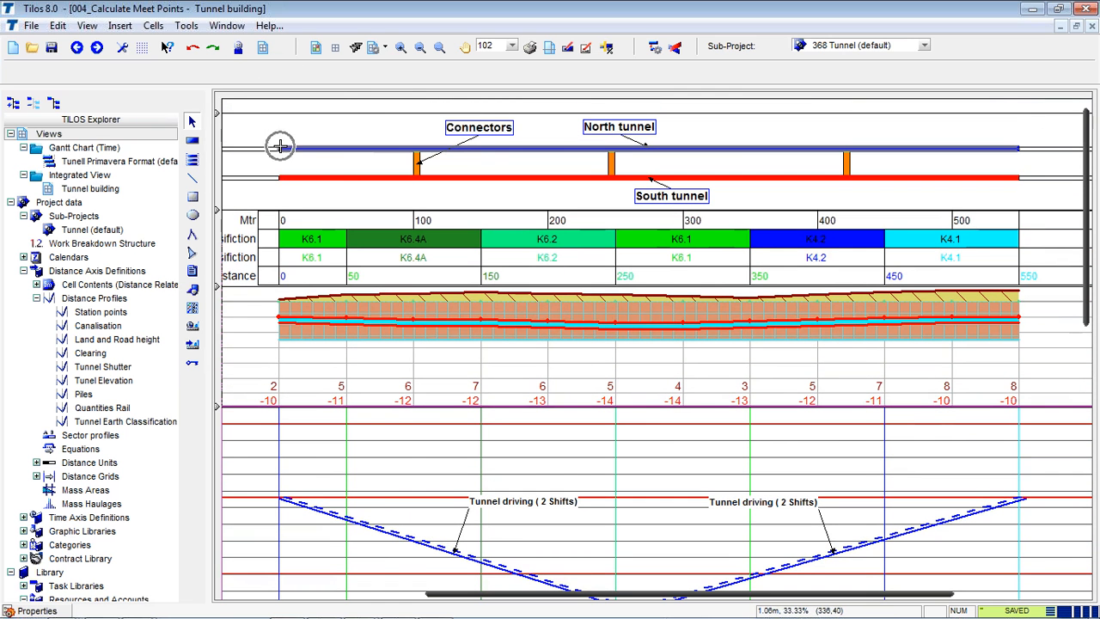
{"action": "left_click", "coordinate": [1019, 148]}
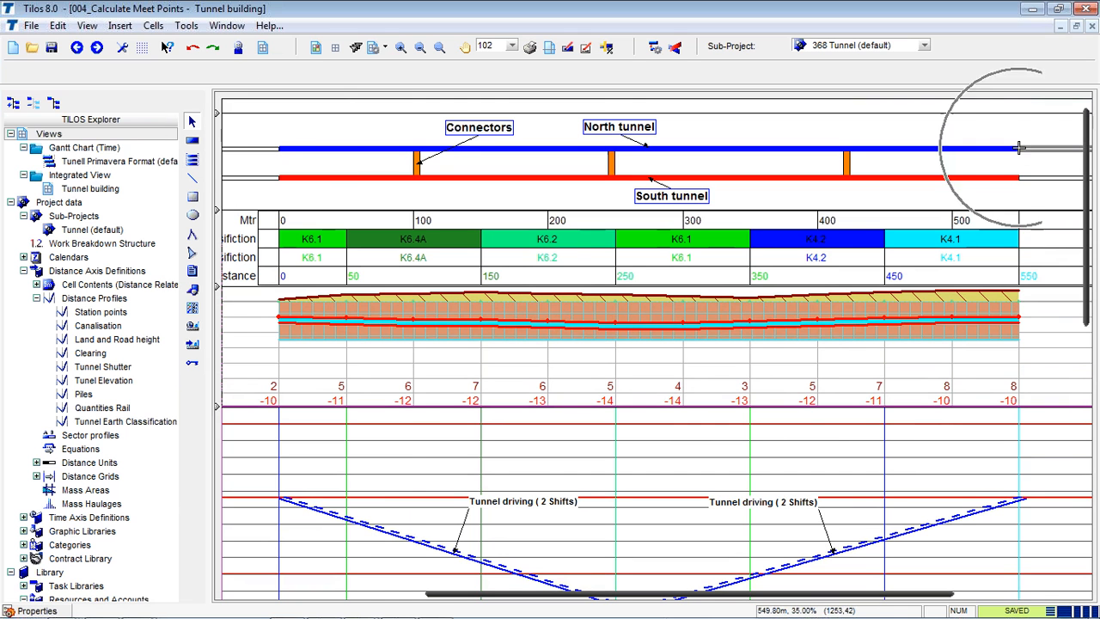
{"action": "left_click", "coordinate": [644, 148]}
{"action": "scroll", "coordinate": [650, 258], "scroll_direction": "down", "scroll_amount": 6}
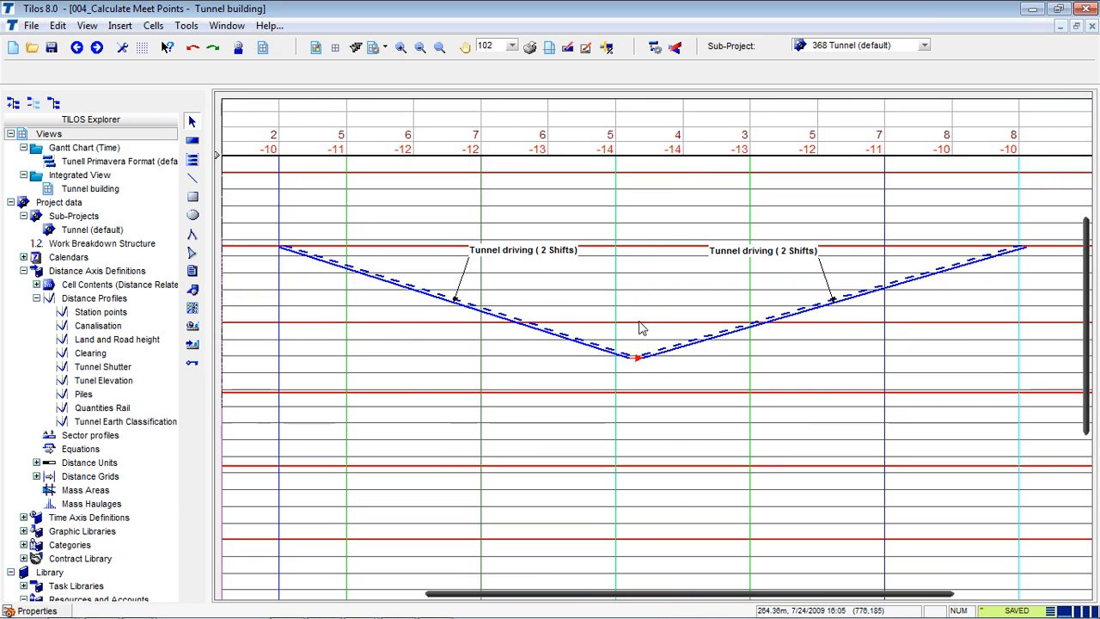
{"action": "scroll", "coordinate": [641, 328], "scroll_direction": "up", "scroll_amount": 6}
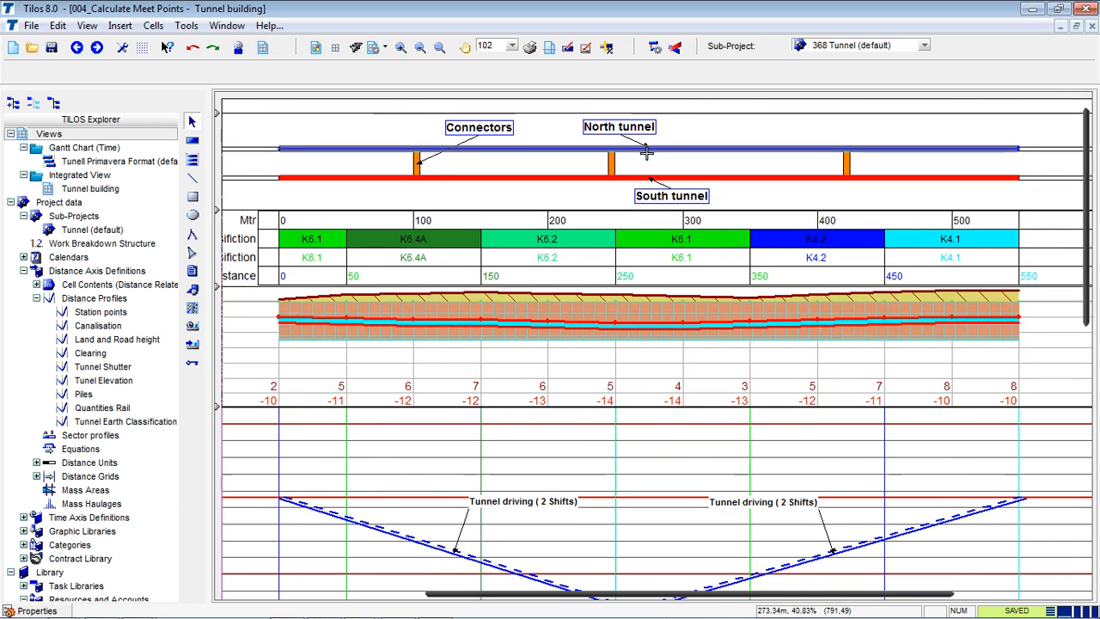
{"action": "scroll", "coordinate": [649, 172], "scroll_direction": "down", "scroll_amount": 4}
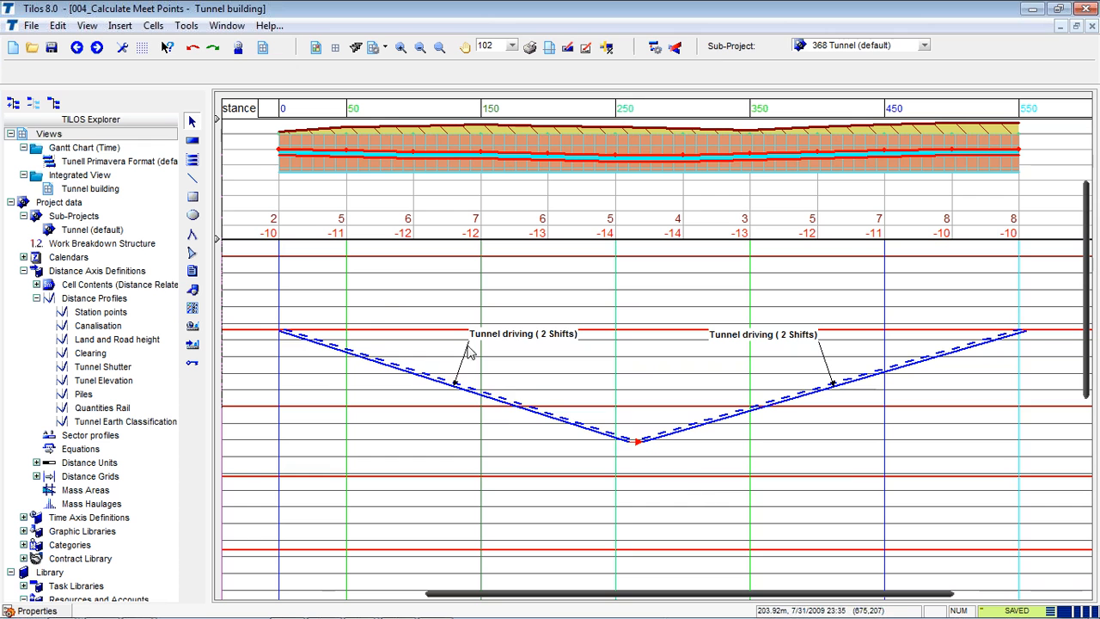
Inspect the dates and distances of both Tunnel driving tasks and compare them with the soil classification along the tunnel
{"action": "left_click", "coordinate": [301, 340]}
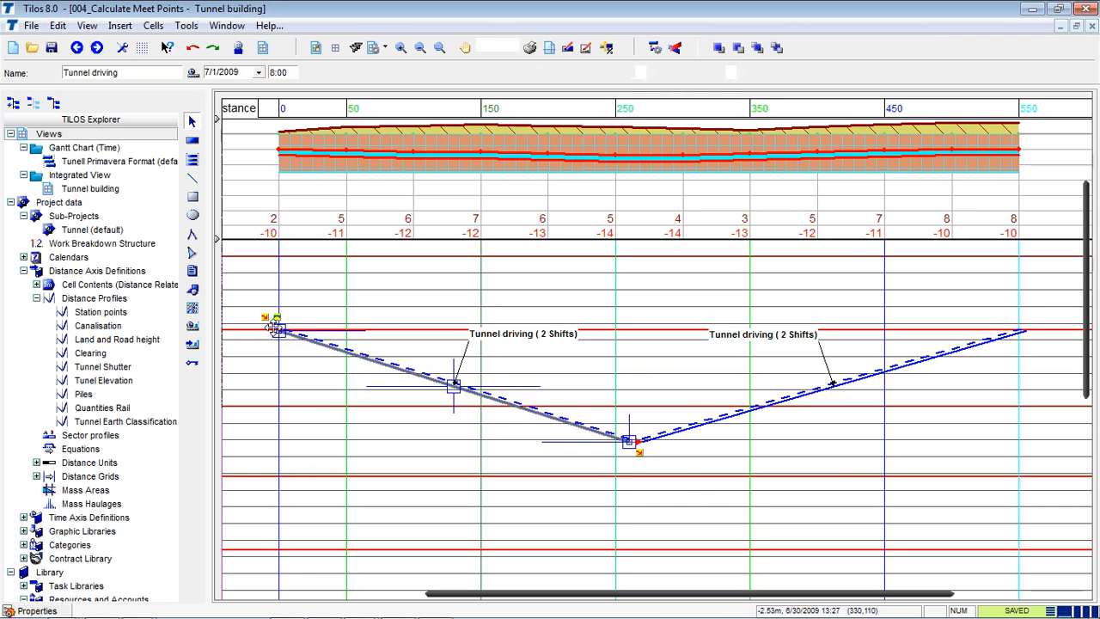
{"action": "left_click", "coordinate": [1019, 332]}
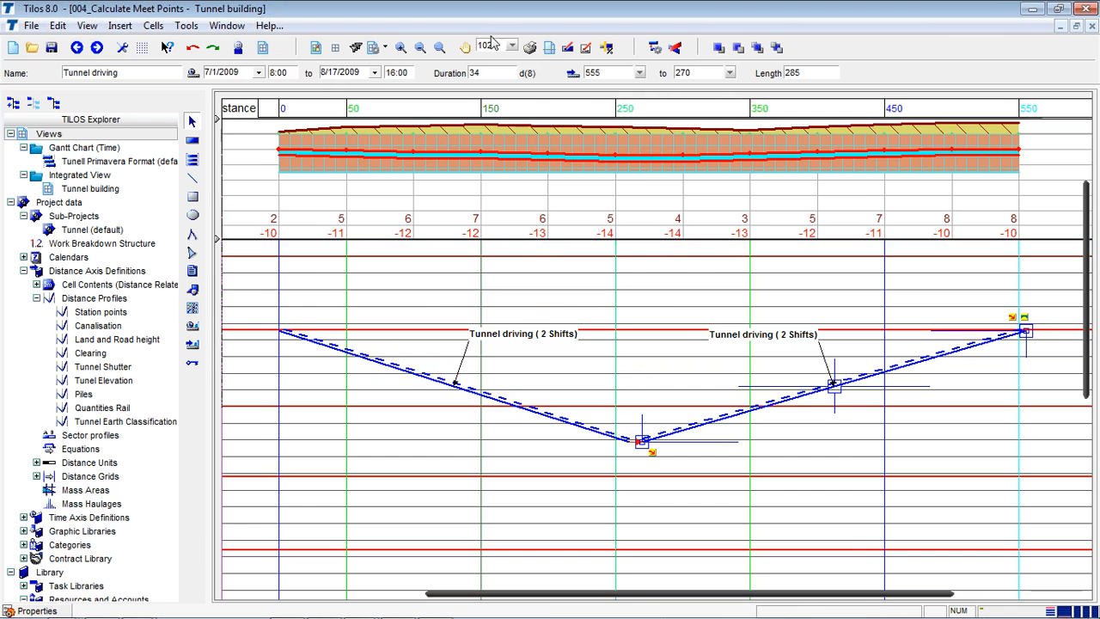
{"action": "left_click", "coordinate": [420, 48]}
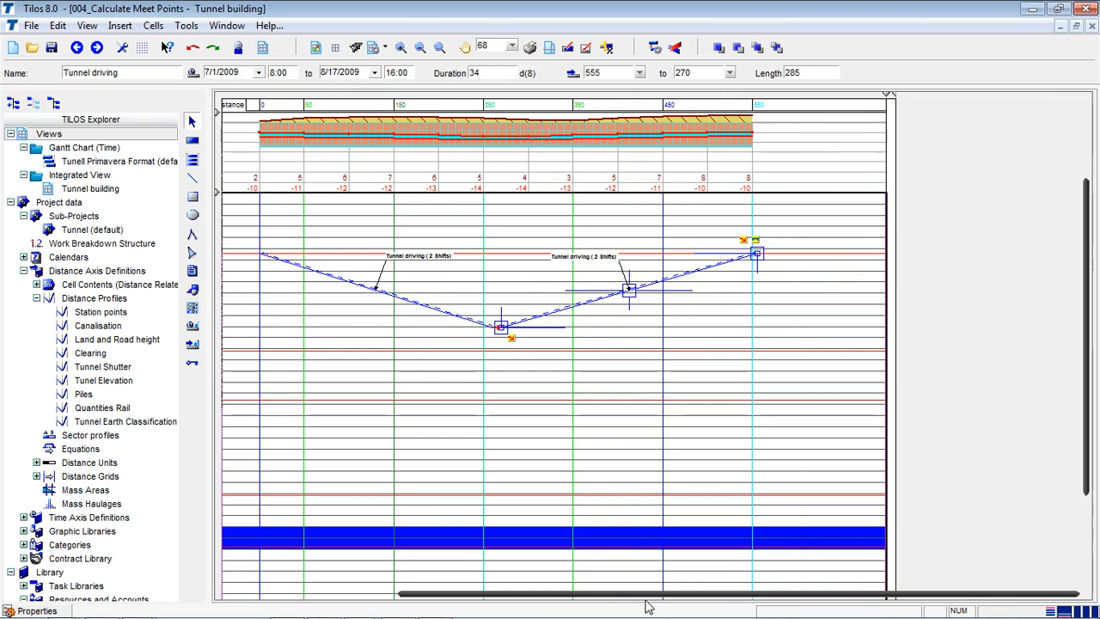
{"action": "left_click_drag", "start_coordinate": [636, 599], "coordinate": [550, 585]}
{"action": "scroll", "coordinate": [819, 477], "scroll_direction": "up", "scroll_amount": 3}
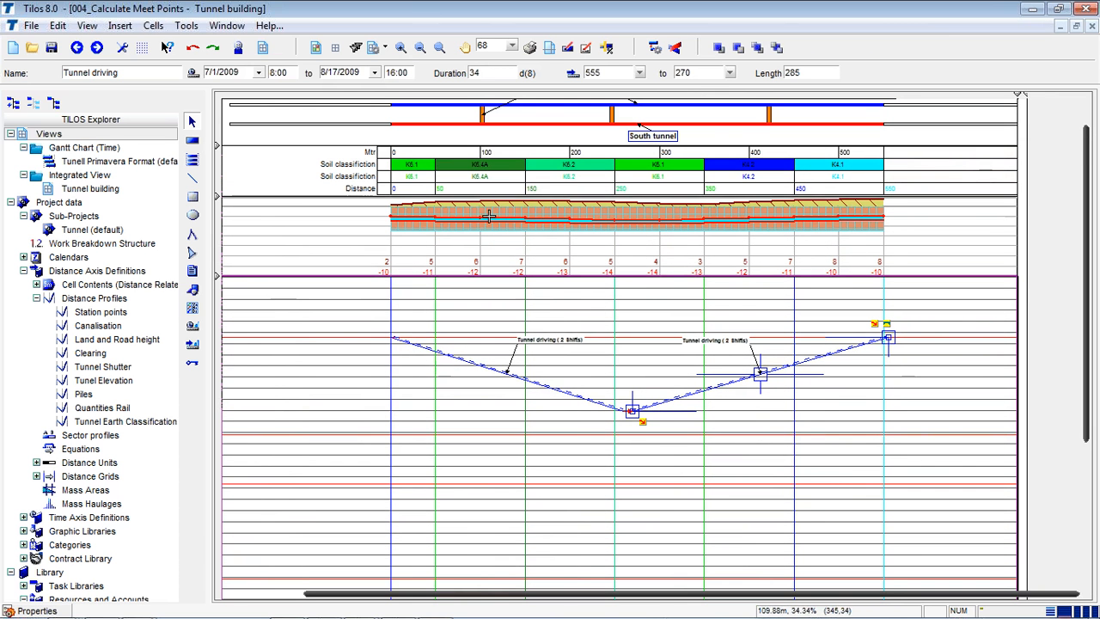
{"action": "left_click", "coordinate": [489, 166]}
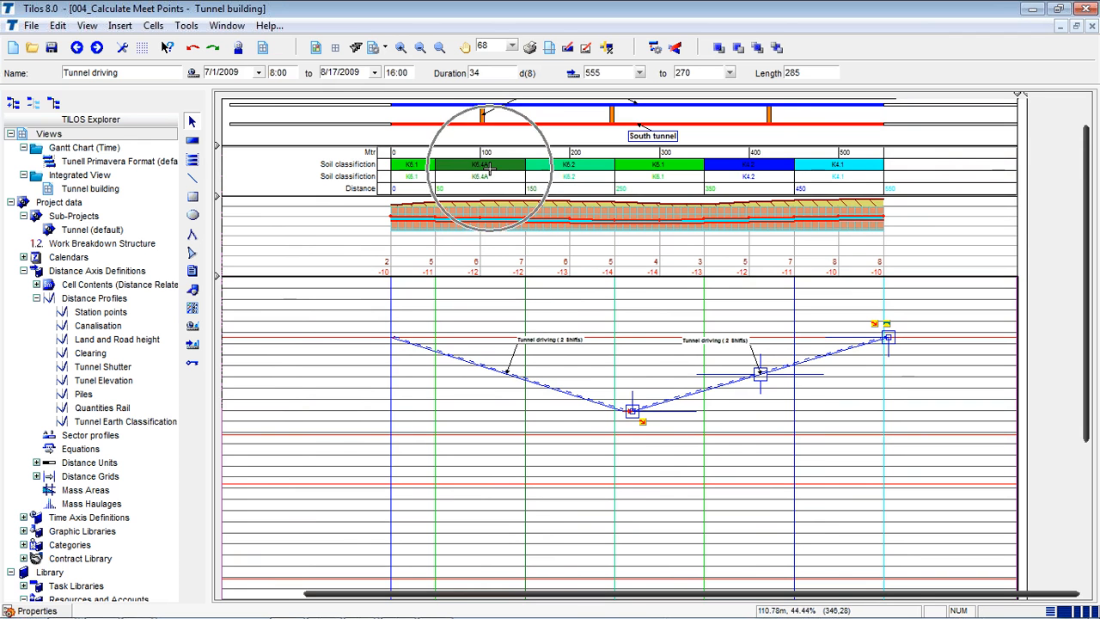
{"action": "left_click", "coordinate": [834, 176]}
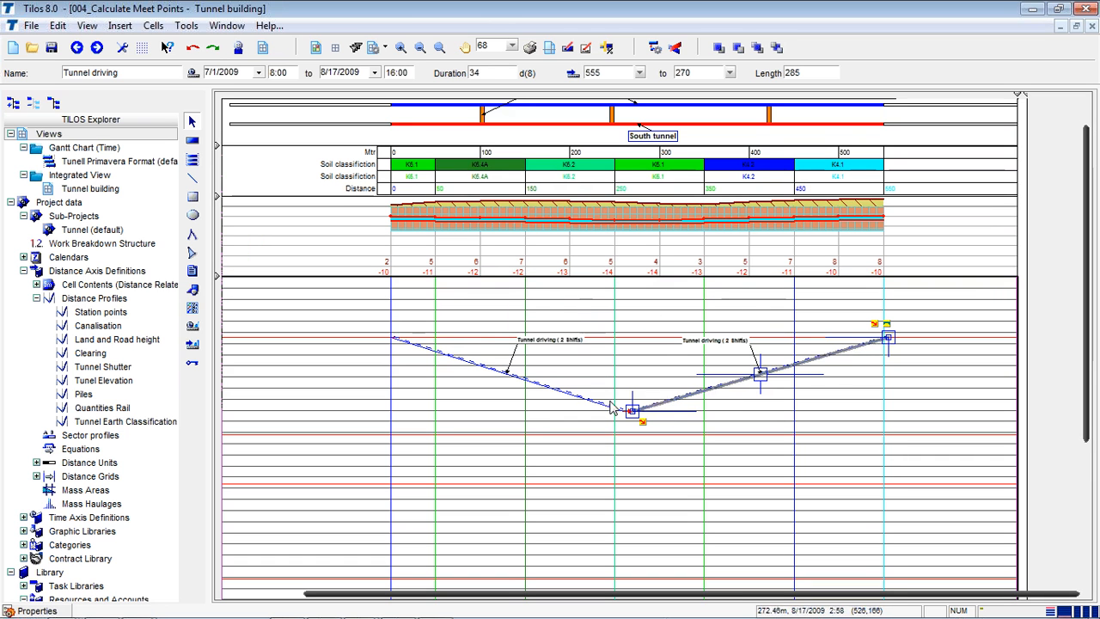
Create a baseline described as "Baseline Tender Program" in the Baseline Manager and apply it to the project
{"action": "left_click", "coordinate": [185, 26]}
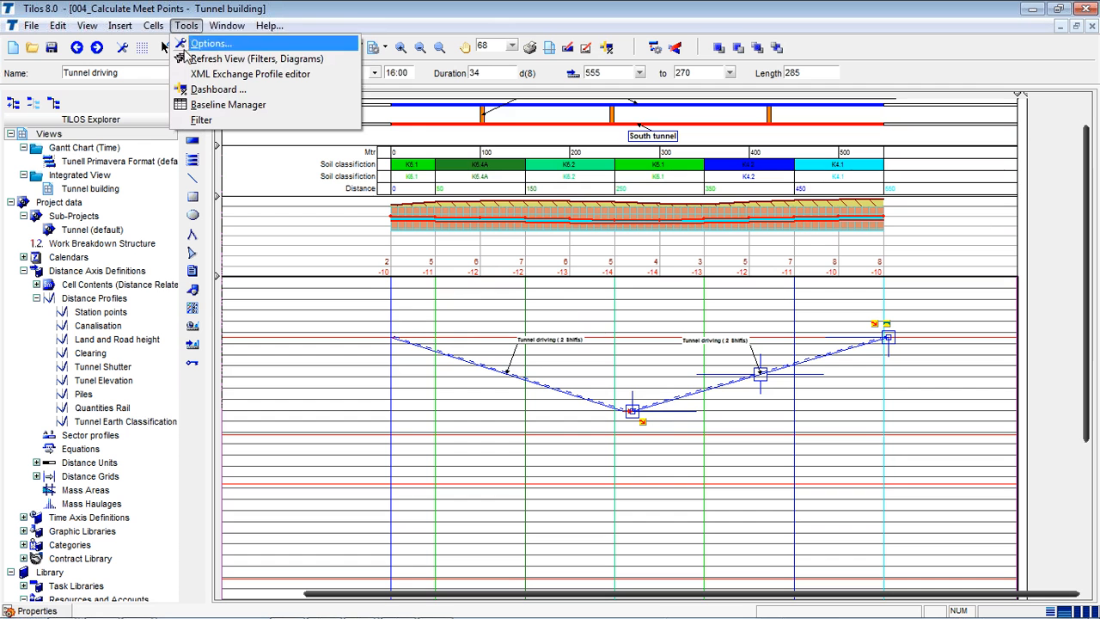
{"action": "left_click", "coordinate": [206, 104]}
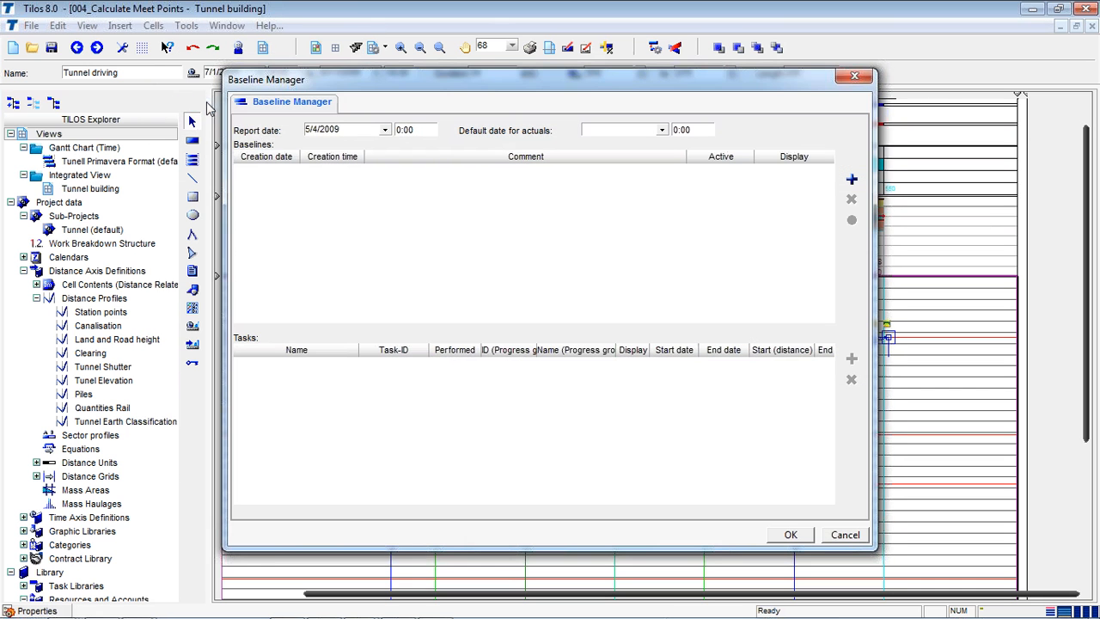
{"action": "left_click", "coordinate": [854, 181]}
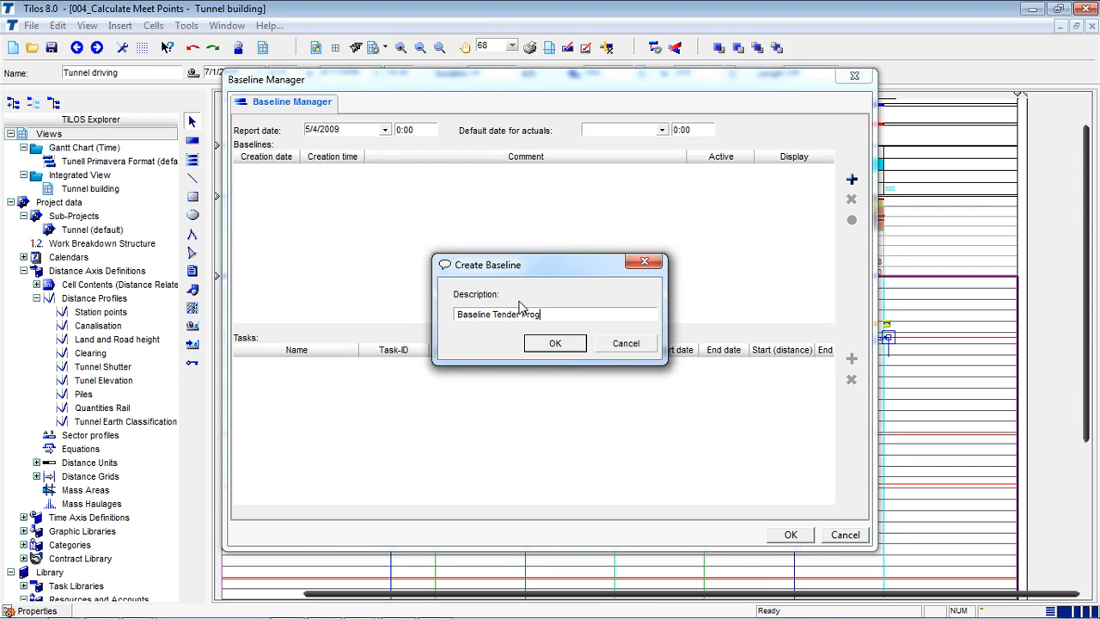
{"action": "left_click", "coordinate": [556, 343]}
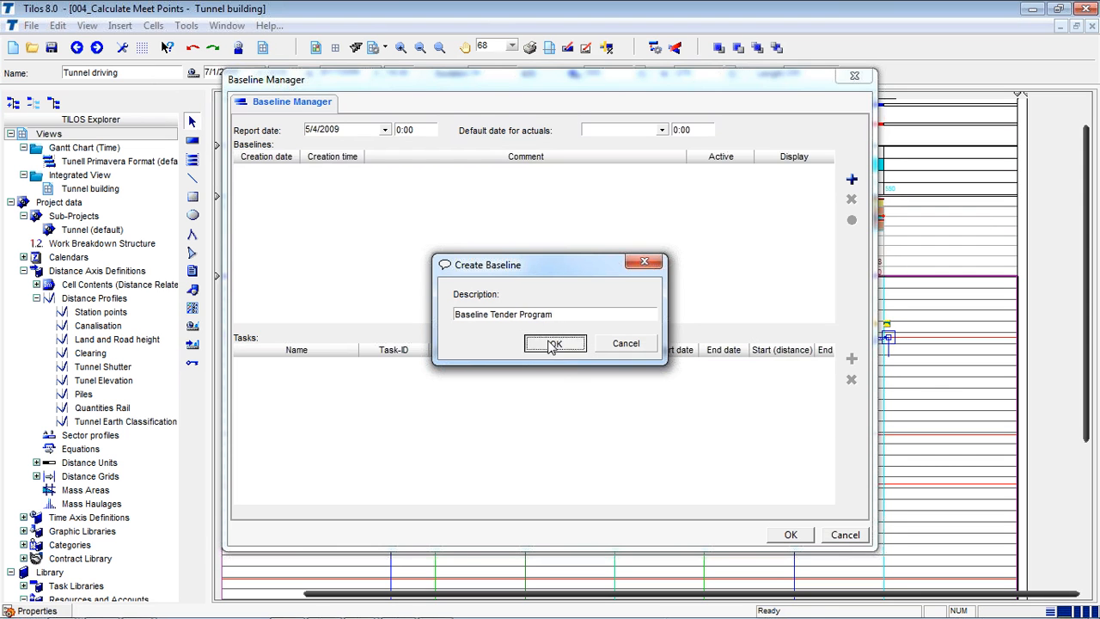
{"action": "left_click", "coordinate": [792, 536]}
{"action": "left_click", "coordinate": [722, 505]}
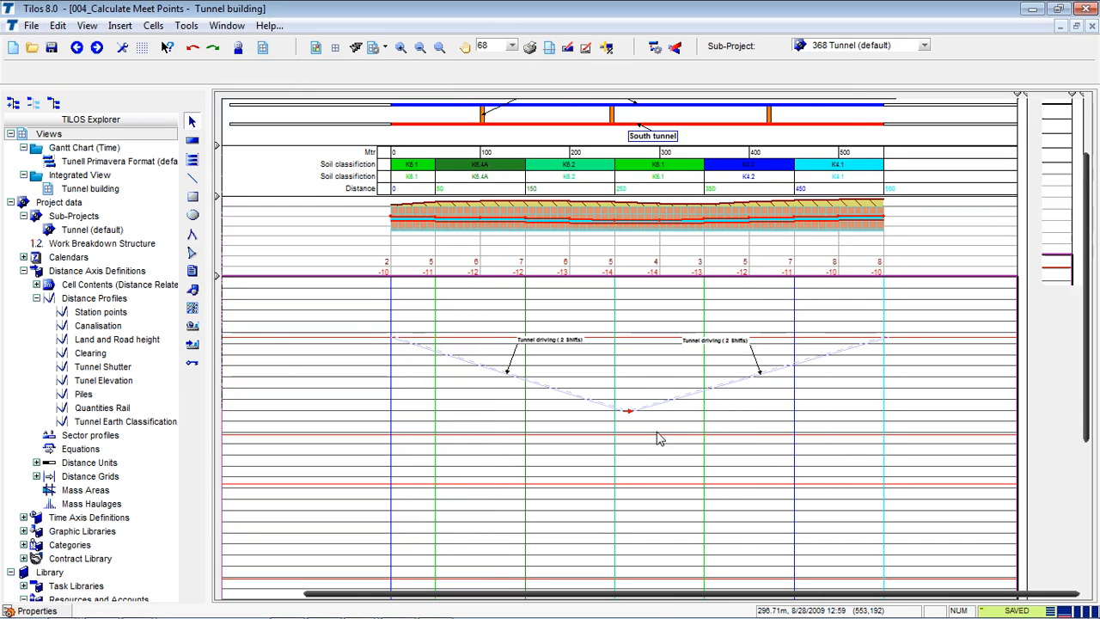
Shift the Tunnel driving task that begins at distance 0 to run from 7/9/2009 to 8/25/2009, away from its baseline
{"action": "scroll", "coordinate": [658, 439], "scroll_direction": "up", "scroll_amount": 3}
{"action": "left_click", "coordinate": [498, 370]}
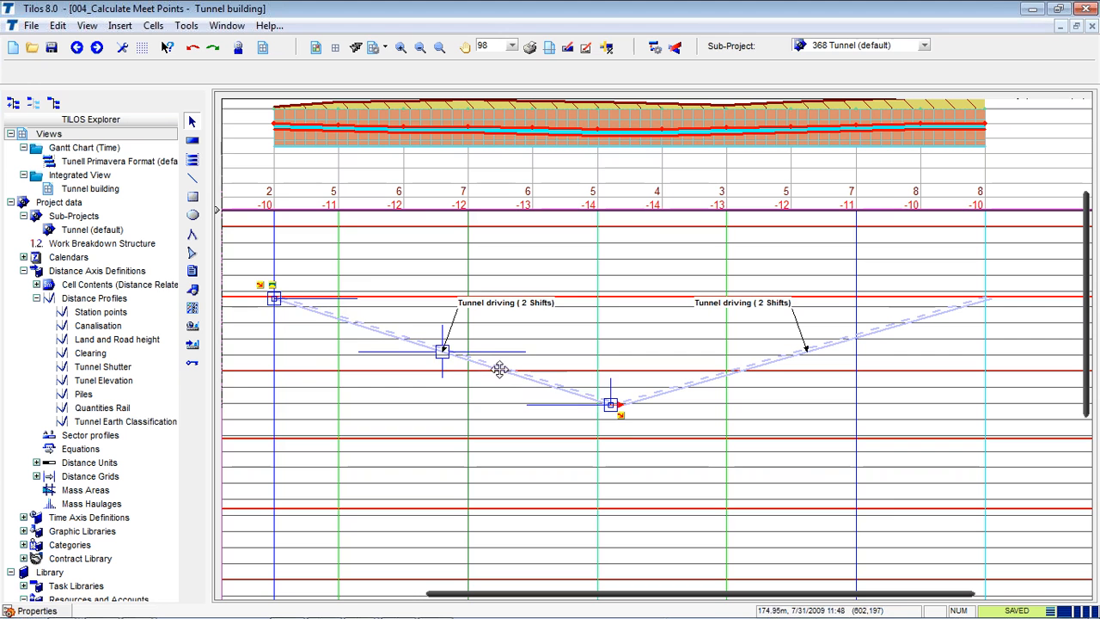
{"action": "left_click_drag", "start_coordinate": [442, 354], "coordinate": [442, 372]}
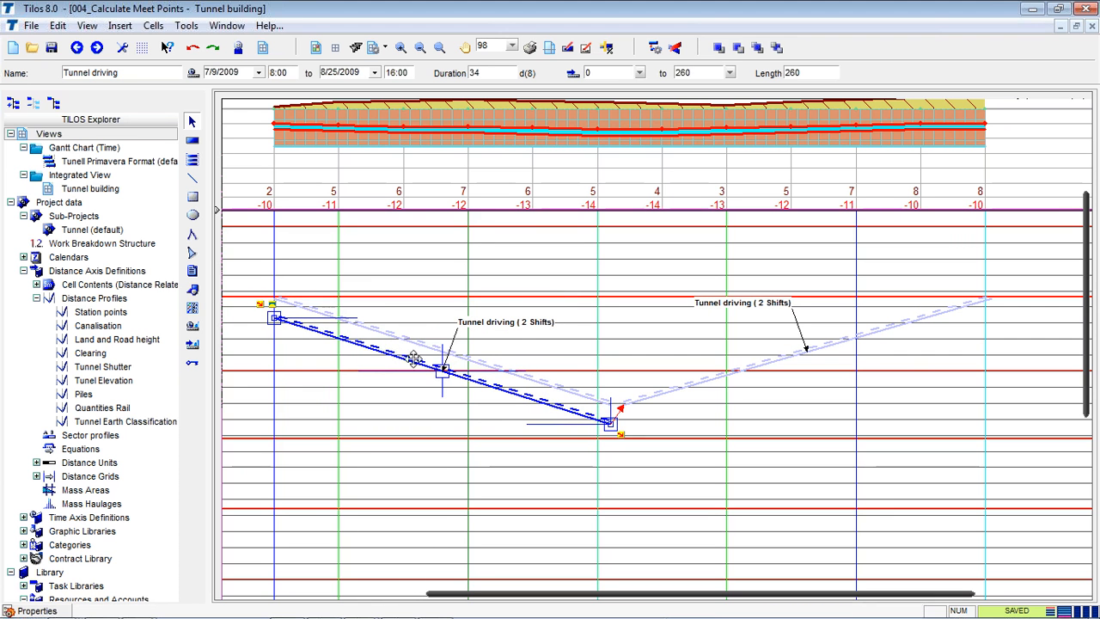
{"action": "left_click", "coordinate": [387, 315]}
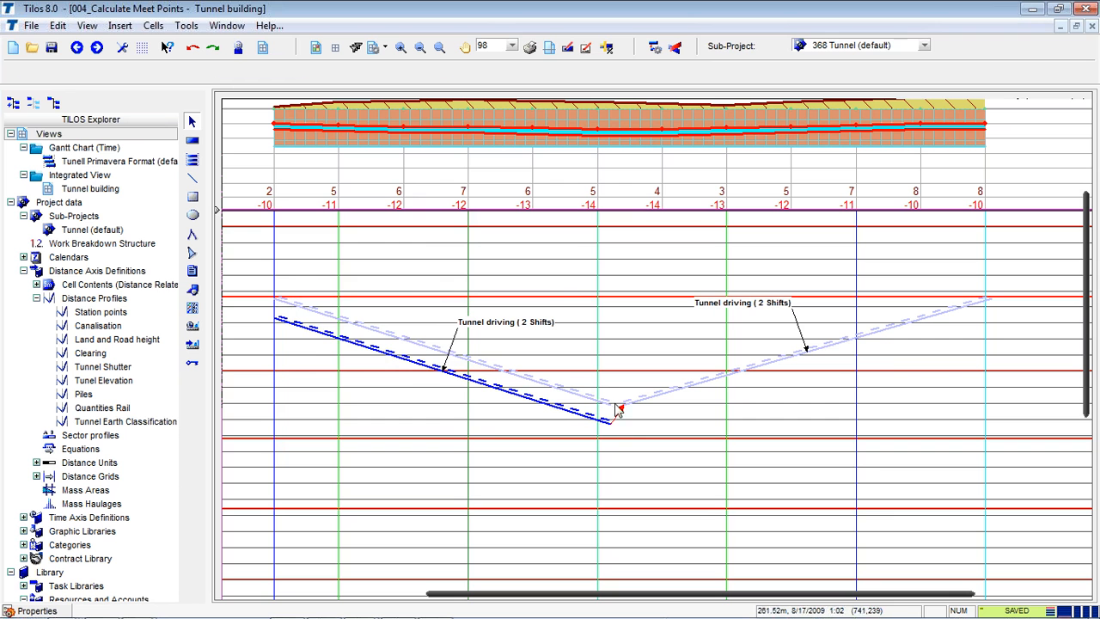
{"action": "left_click", "coordinate": [339, 321]}
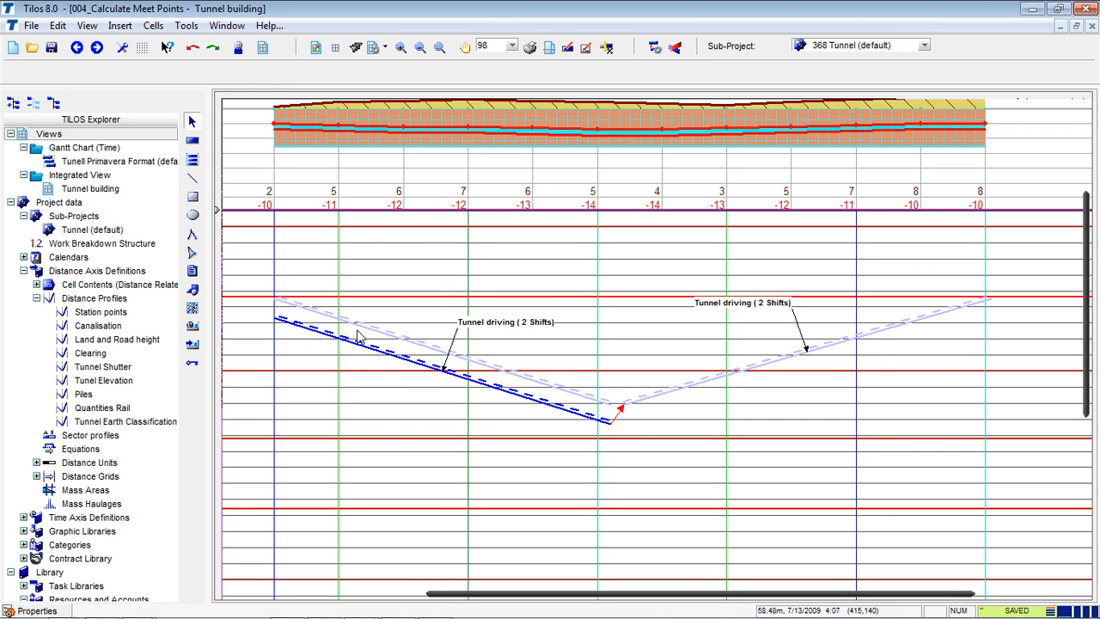
Move the shifted Tunnel driving task back onto its baseline, starting 7/1/2009 and ending 8/17/2009
{"action": "left_click", "coordinate": [441, 370]}
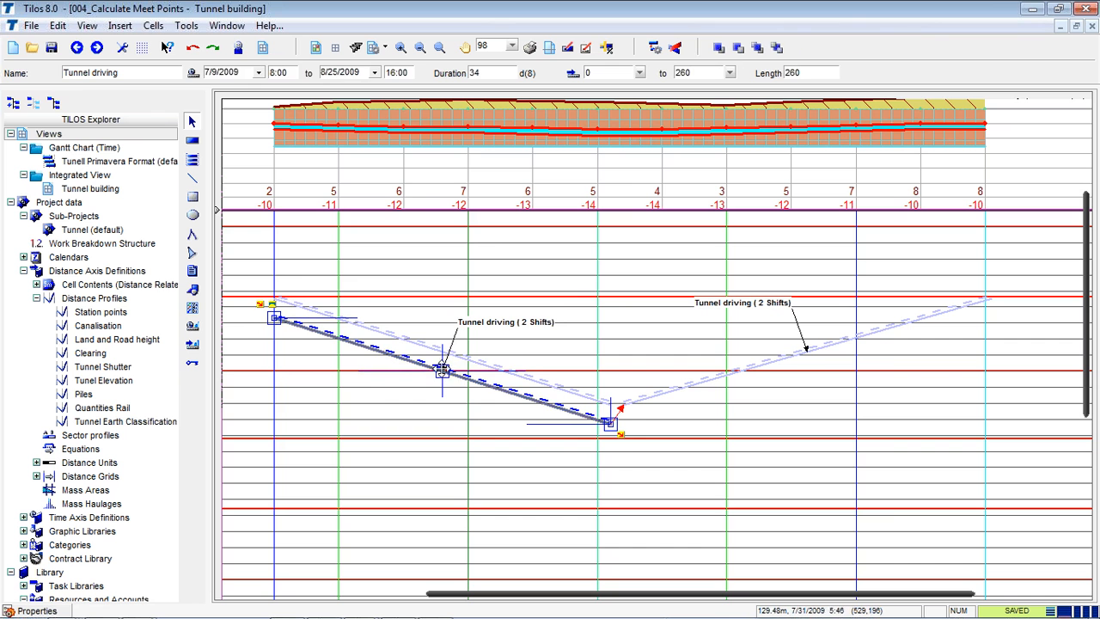
{"action": "left_click_drag", "start_coordinate": [441, 369], "coordinate": [442, 351]}
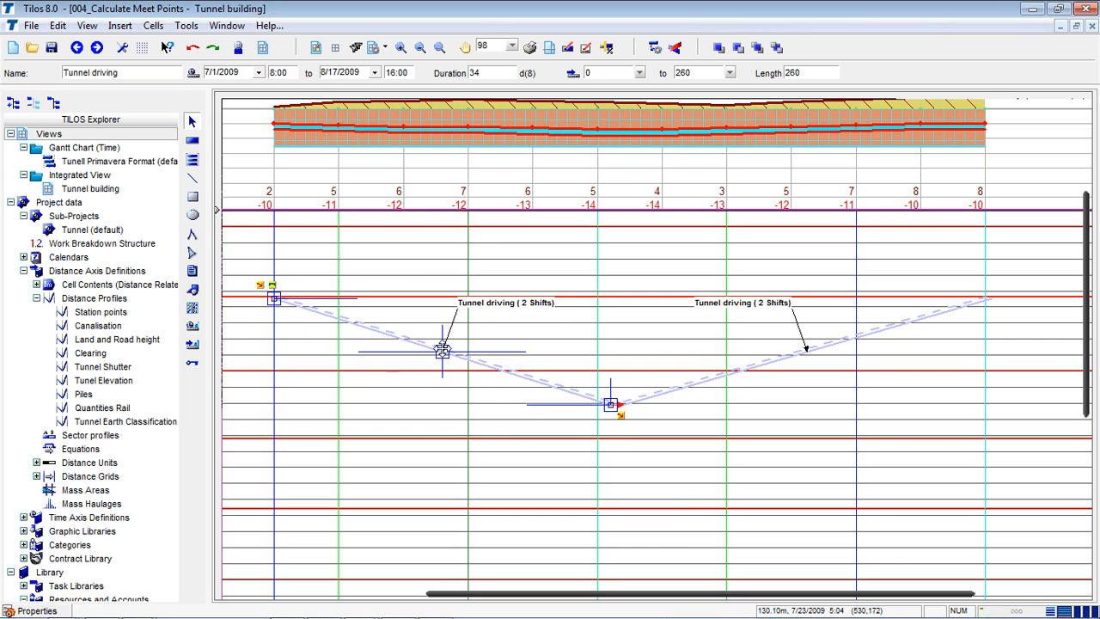
{"action": "left_click", "coordinate": [447, 422]}
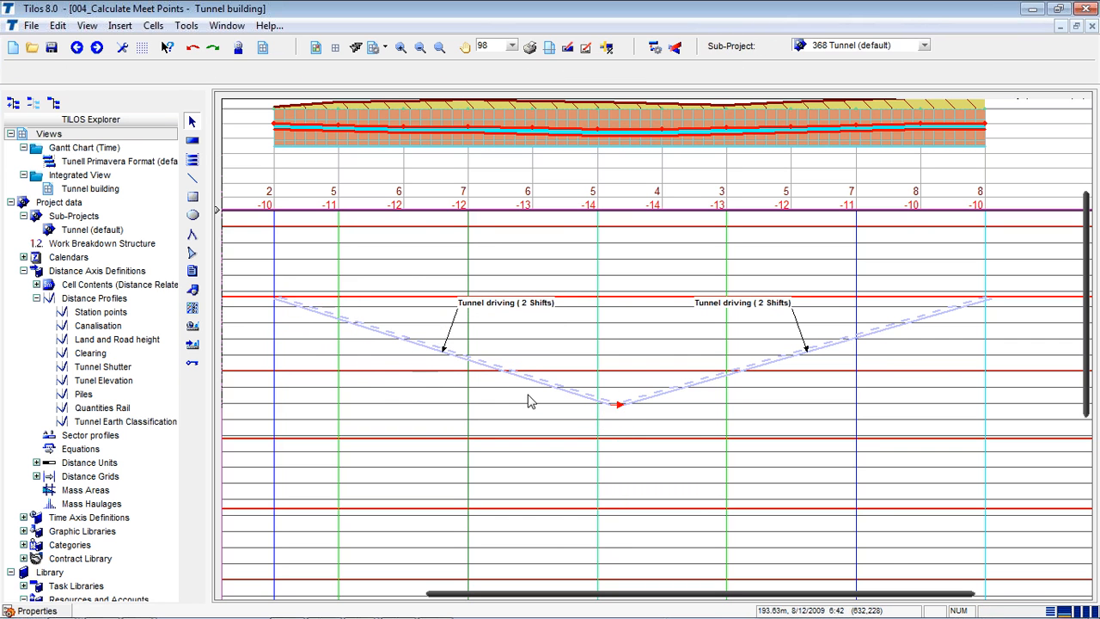
Compare the Tunnel driving tasks with the soil classification rows and distances along the whole tunnel
{"action": "left_click", "coordinate": [421, 47]}
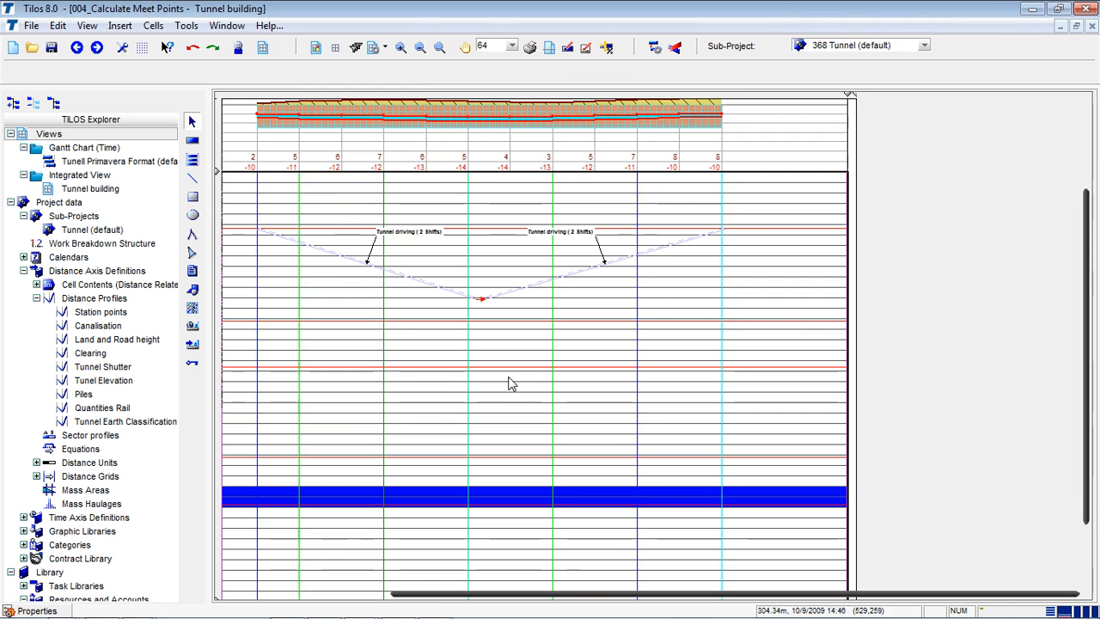
{"action": "left_click_drag", "start_coordinate": [556, 594], "coordinate": [549, 594]}
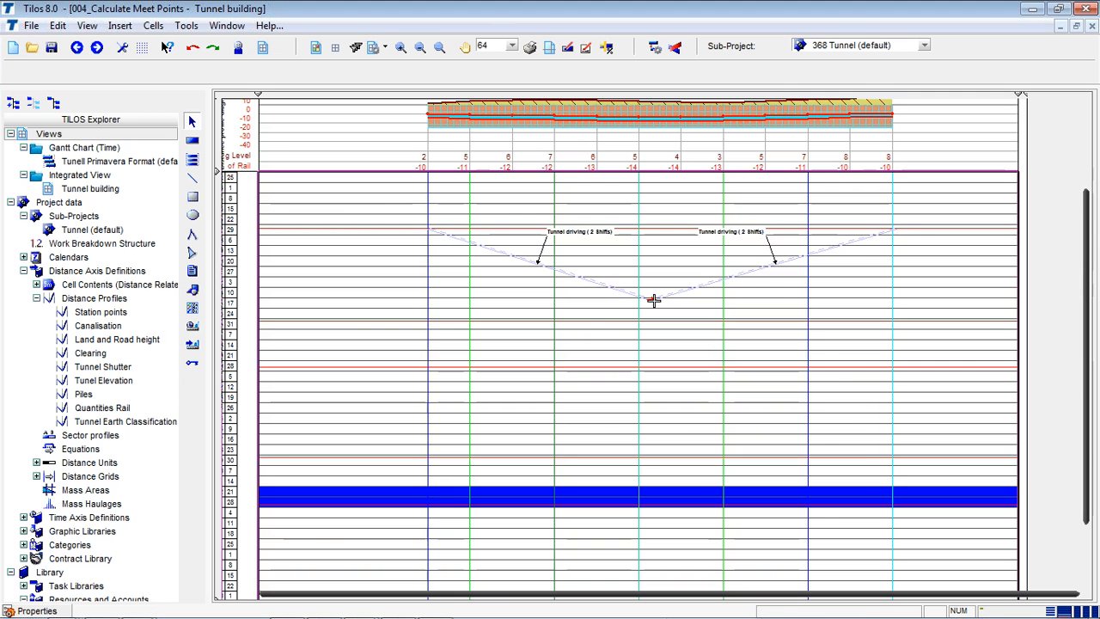
{"action": "scroll", "coordinate": [727, 456], "scroll_direction": "up", "scroll_amount": 5}
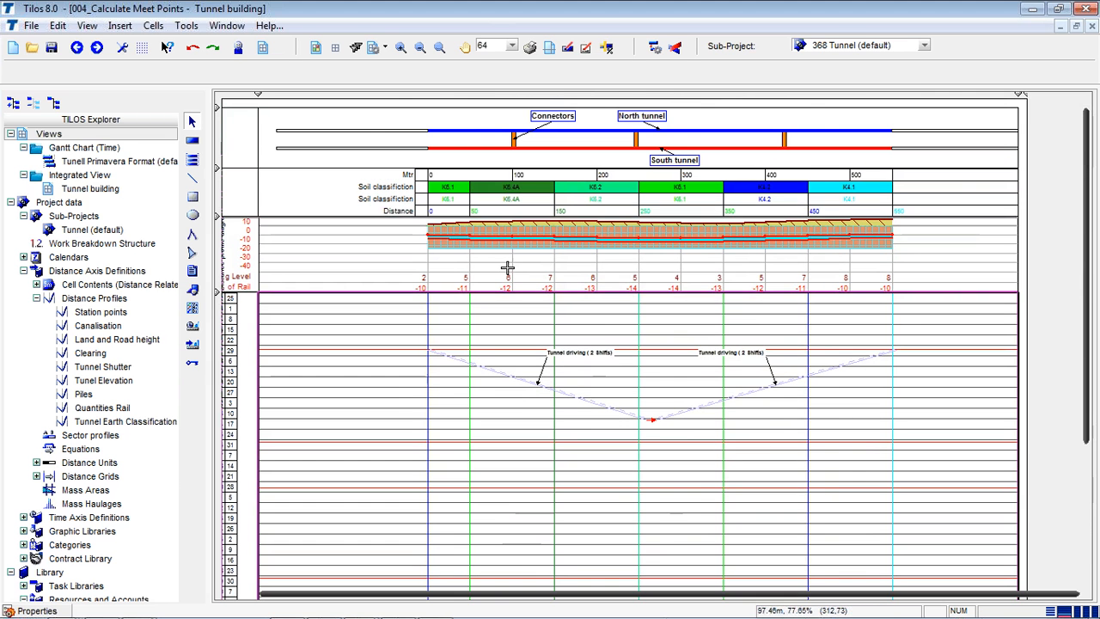
{"action": "left_click", "coordinate": [434, 175]}
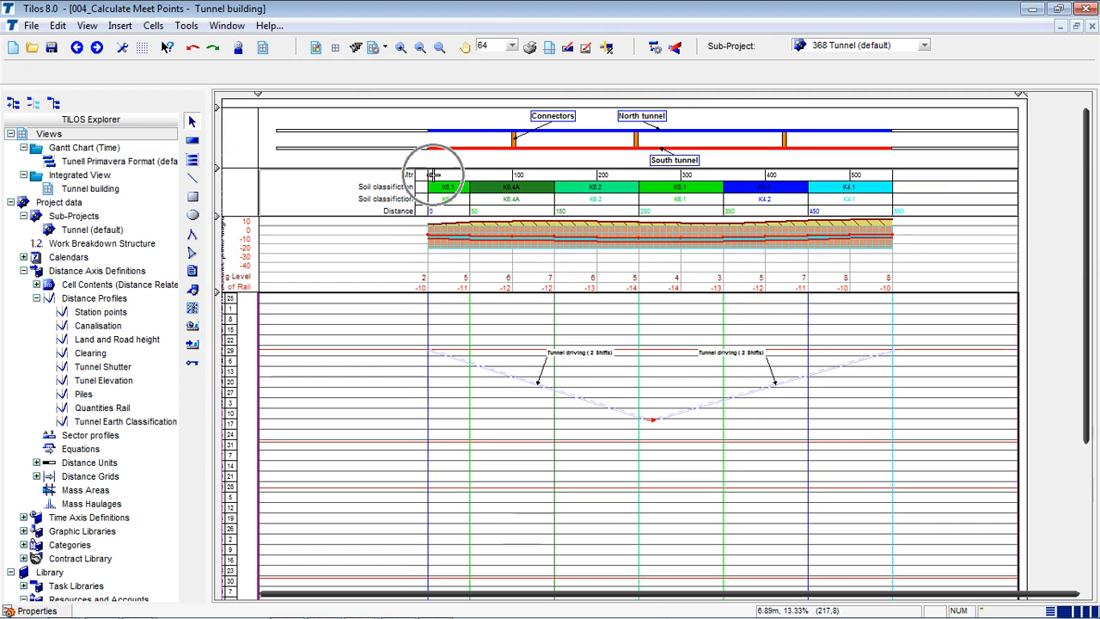
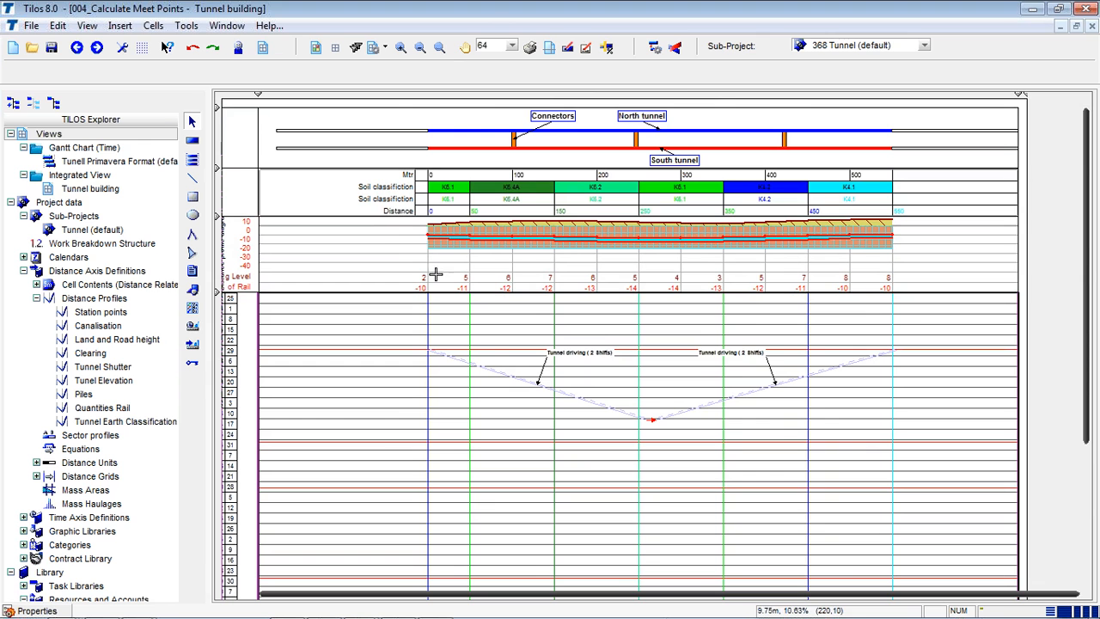
{"action": "left_click", "coordinate": [537, 386]}
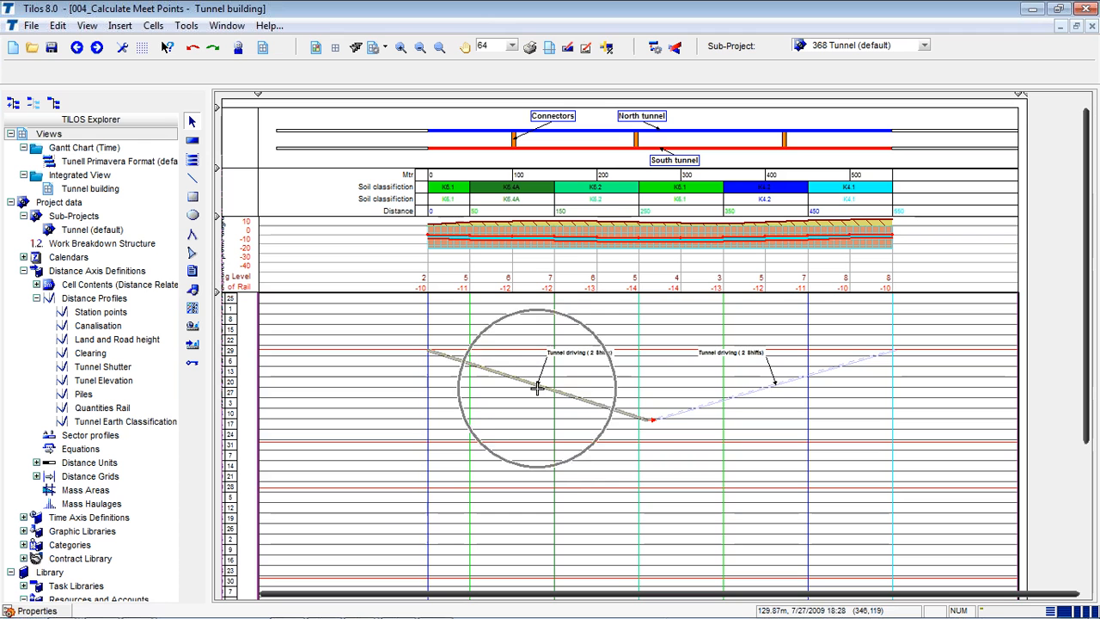
{"action": "left_click", "coordinate": [450, 368]}
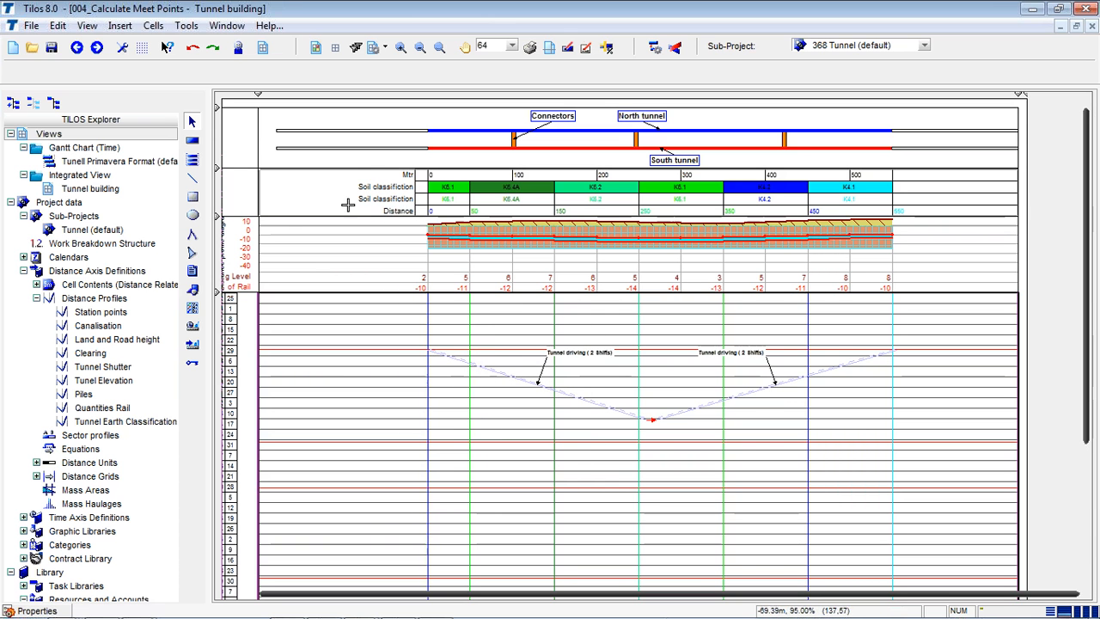
{"action": "double_click", "coordinate": [379, 181]}
{"action": "left_click", "coordinate": [558, 391]}
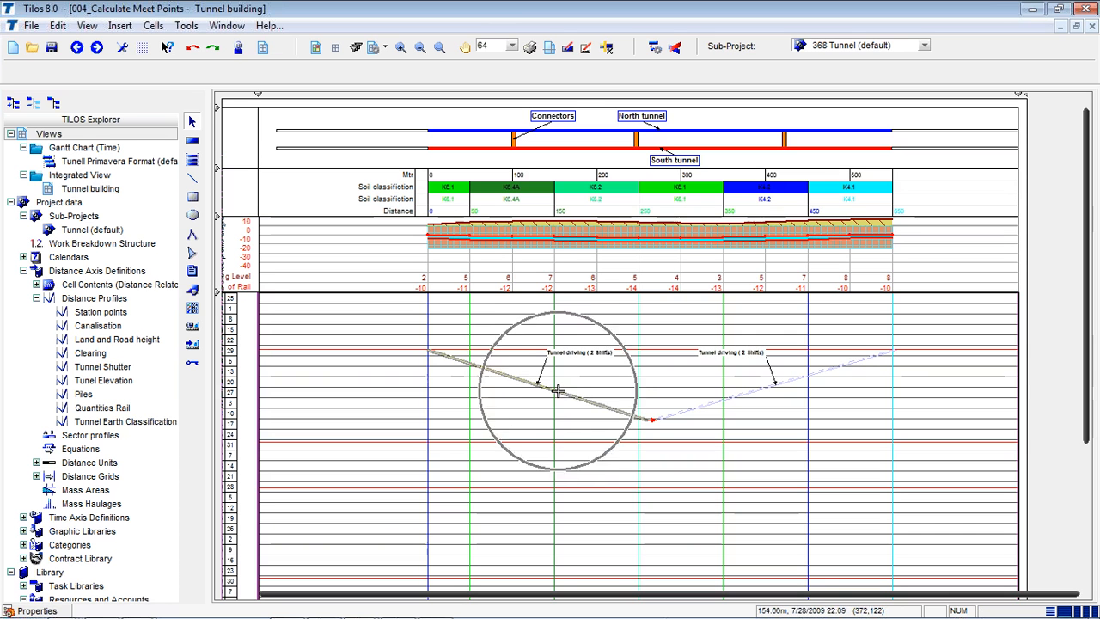
Review the calculation settings of the Tunnel driving task that begins at distance 0, including its calculation method and profile
{"action": "left_click", "coordinate": [43, 612]}
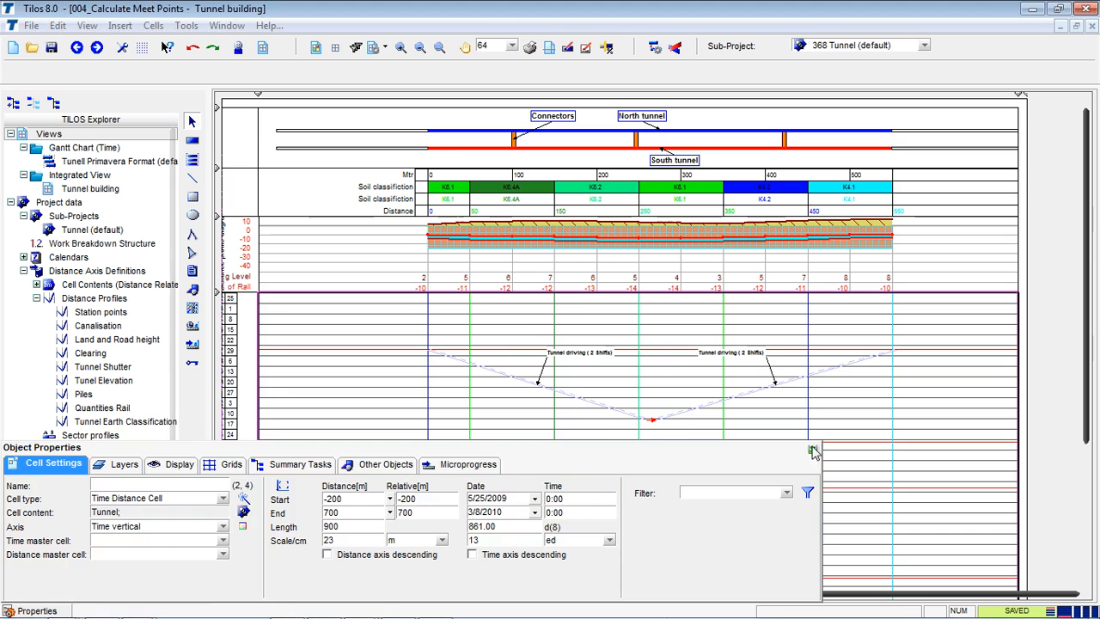
{"action": "left_click", "coordinate": [578, 398]}
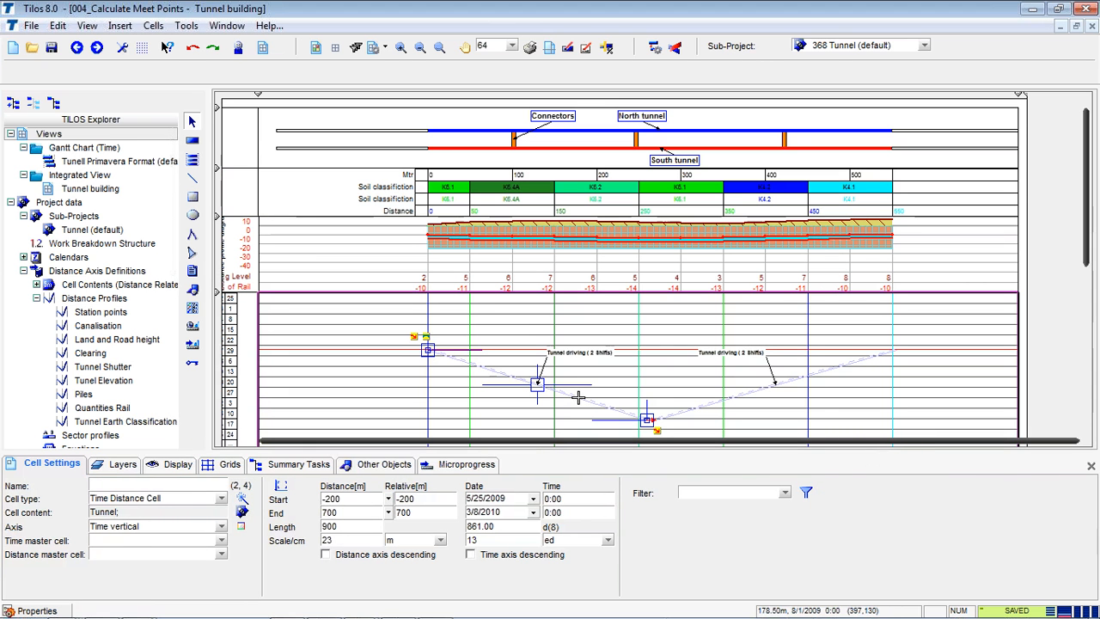
{"action": "key", "text": "ctrl"}
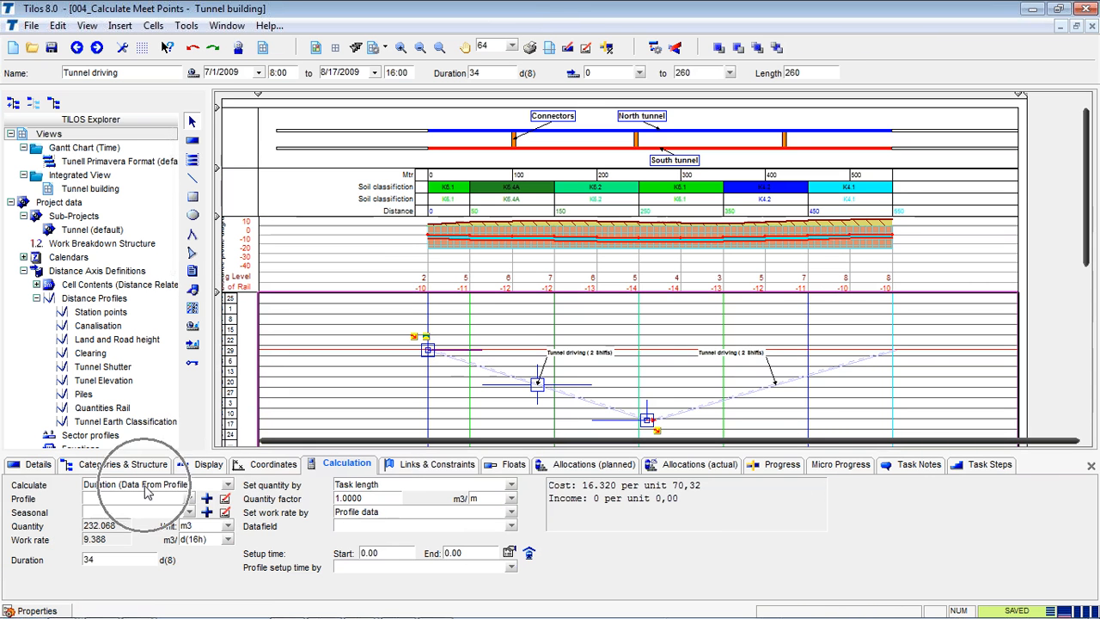
{"action": "key", "text": "ctrl"}
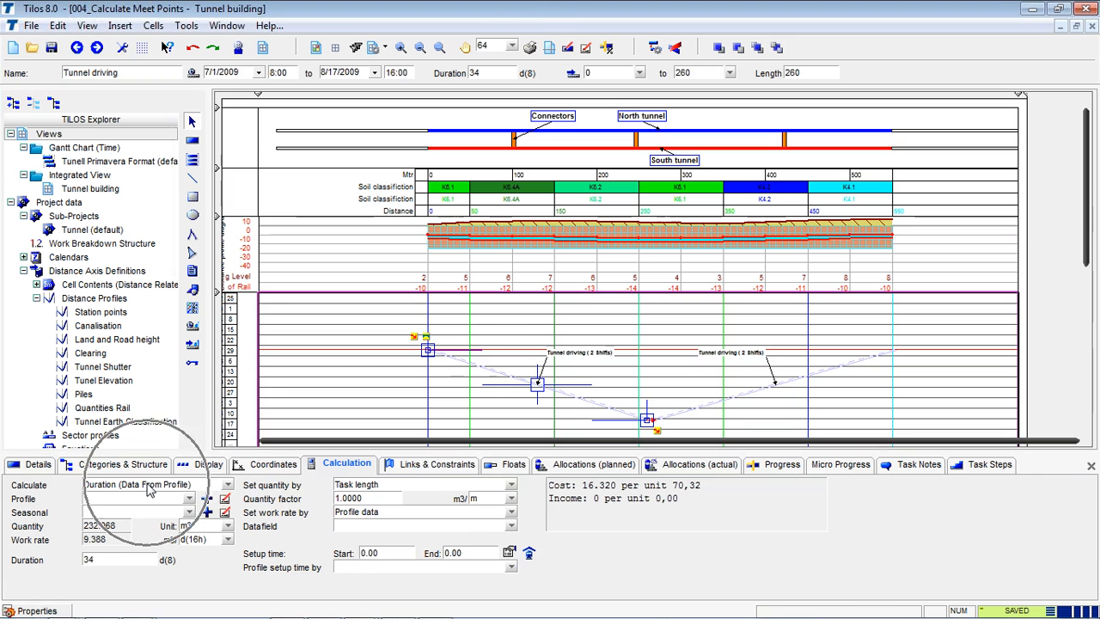
{"action": "key", "text": "ctrl"}
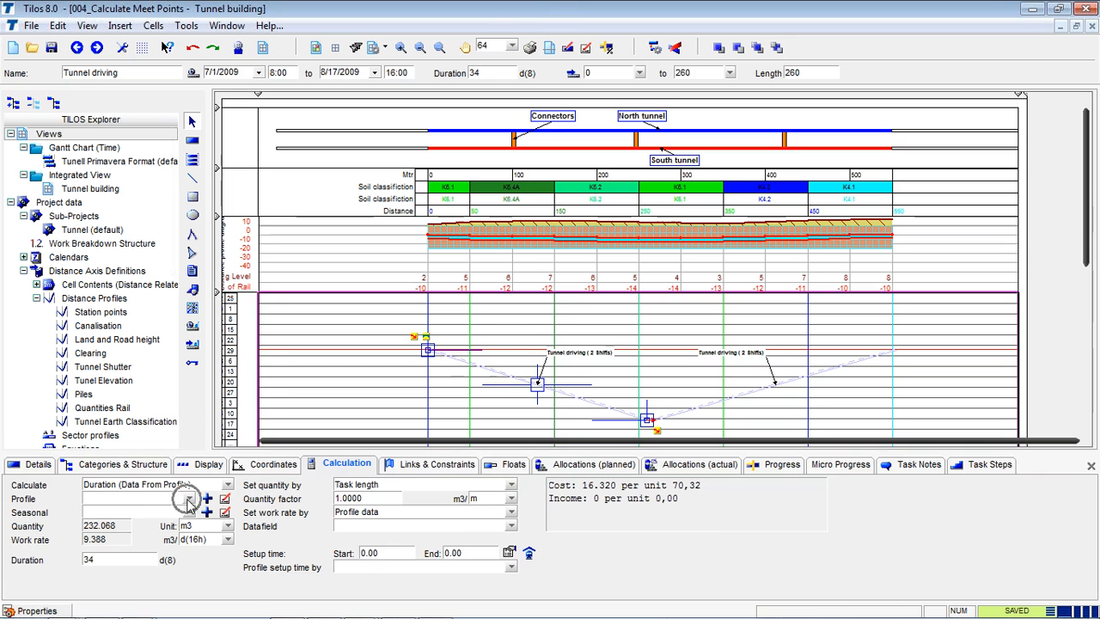
{"action": "left_click", "coordinate": [541, 387]}
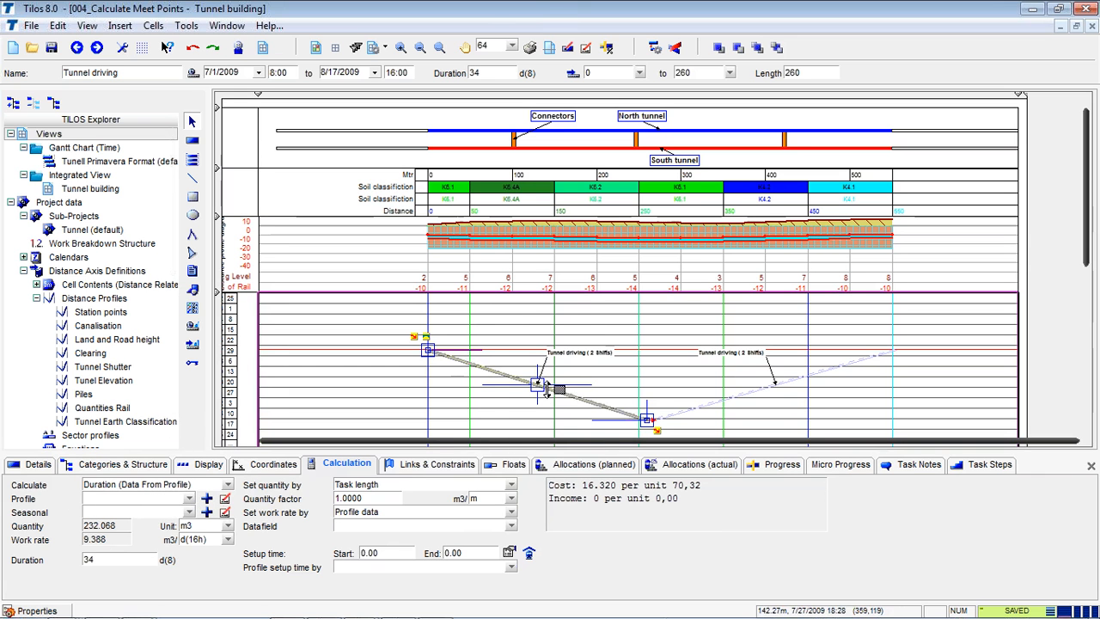
{"action": "key", "text": "ctrl"}
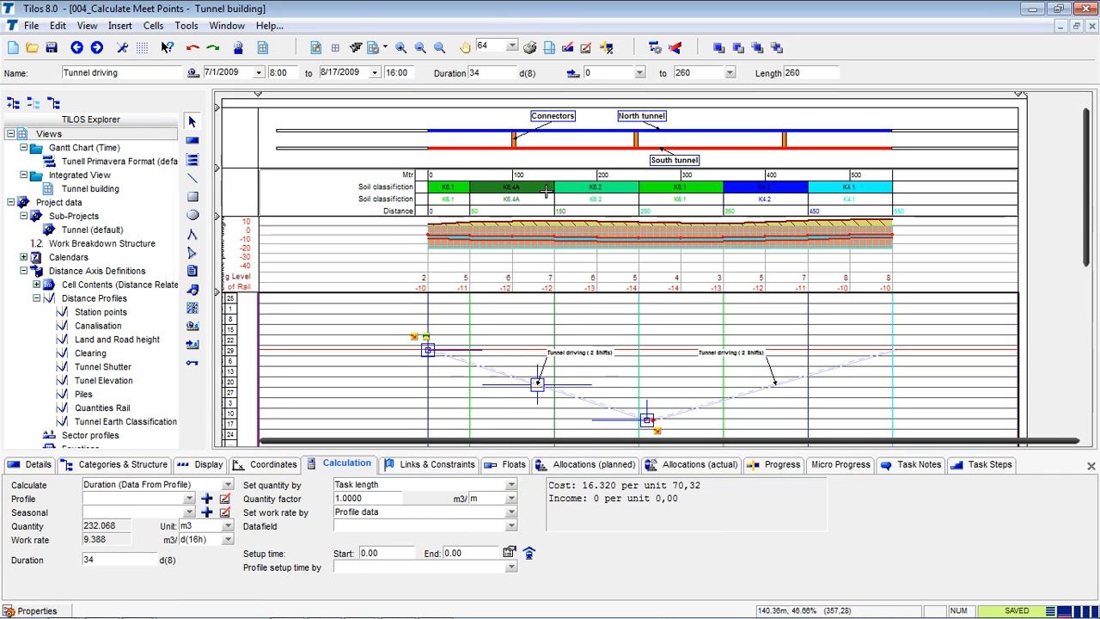
{"action": "key", "text": "ctrl"}
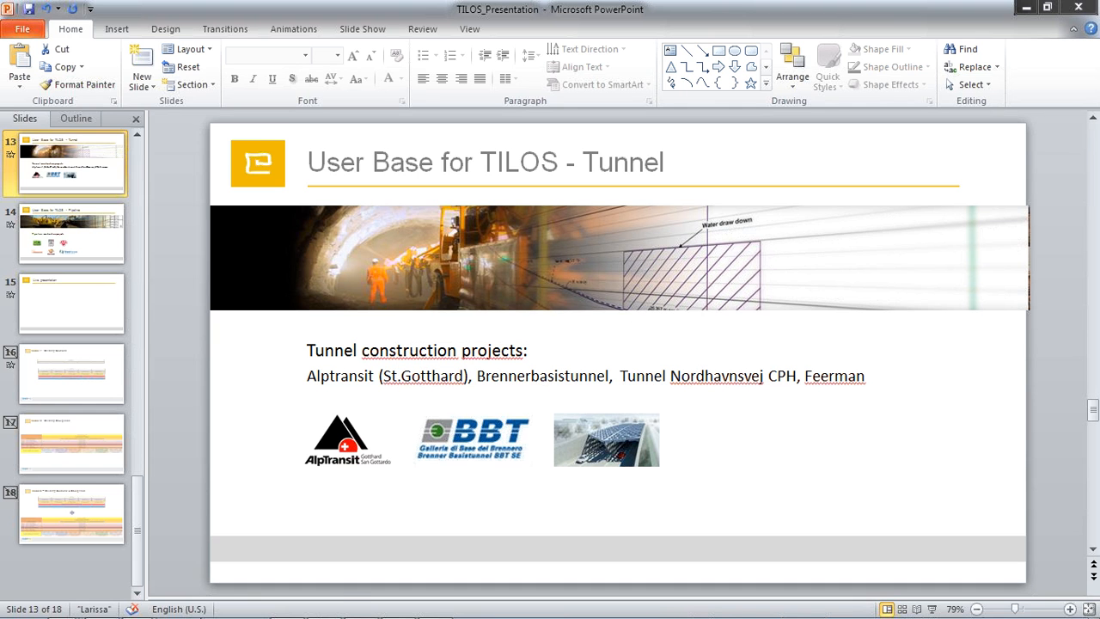
Switch to Windows Explorer and open the 004_Calculate Meet Points project in Tilos from TILOS1, How to Become TILOS Master PreSales, TEMPLATES!!!!!!!!!!
{"action": "mouse_move", "coordinate": [328, 612]}
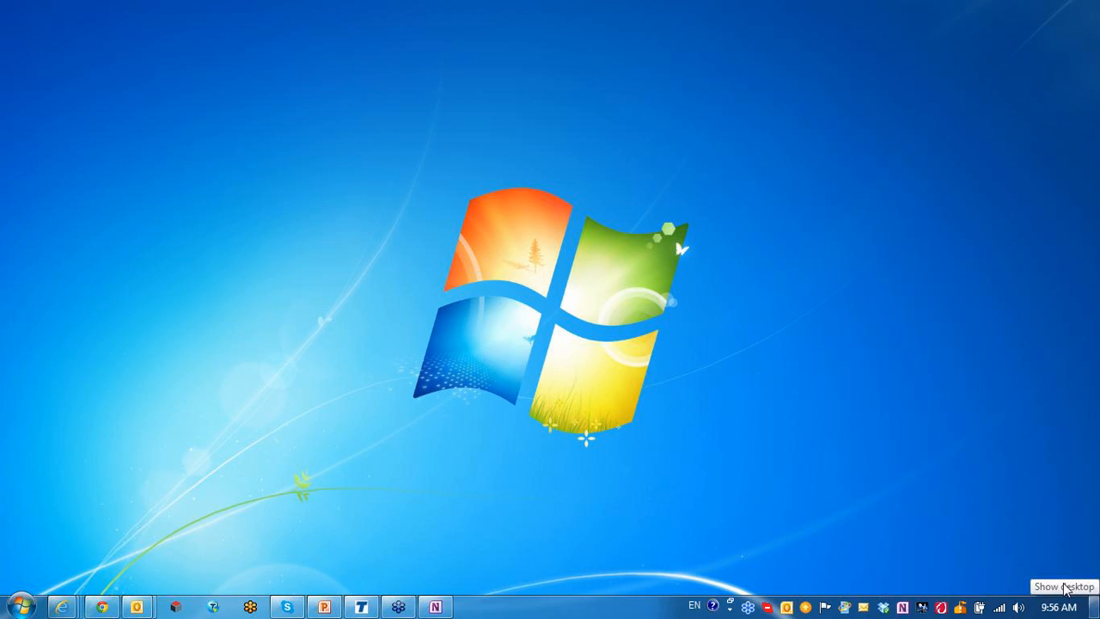
{"action": "left_click", "coordinate": [1096, 607]}
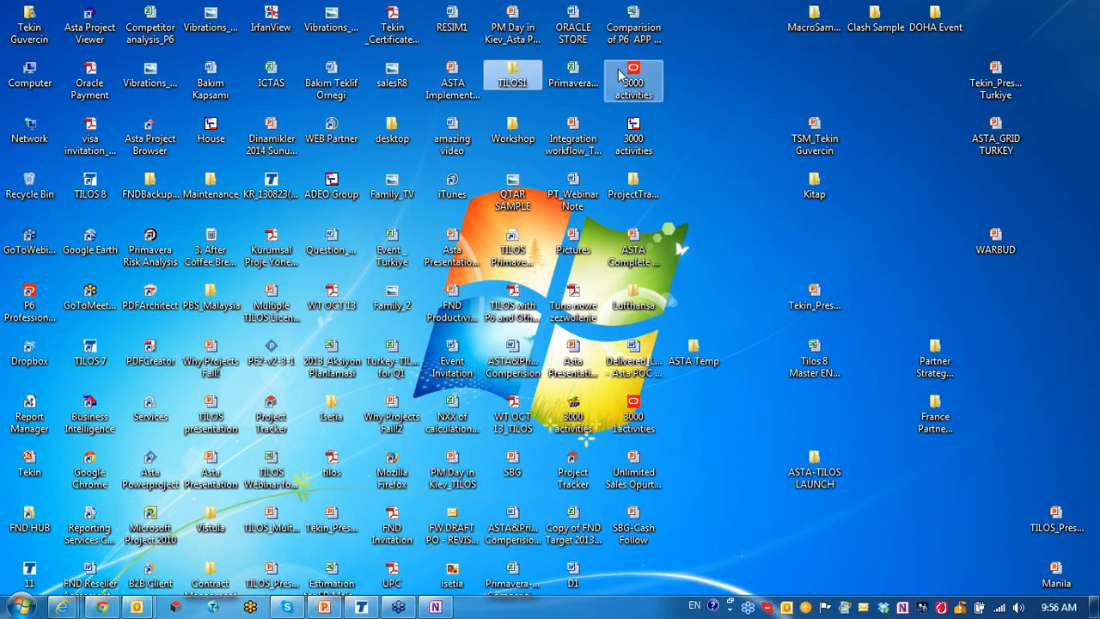
{"action": "double_click", "coordinate": [514, 75]}
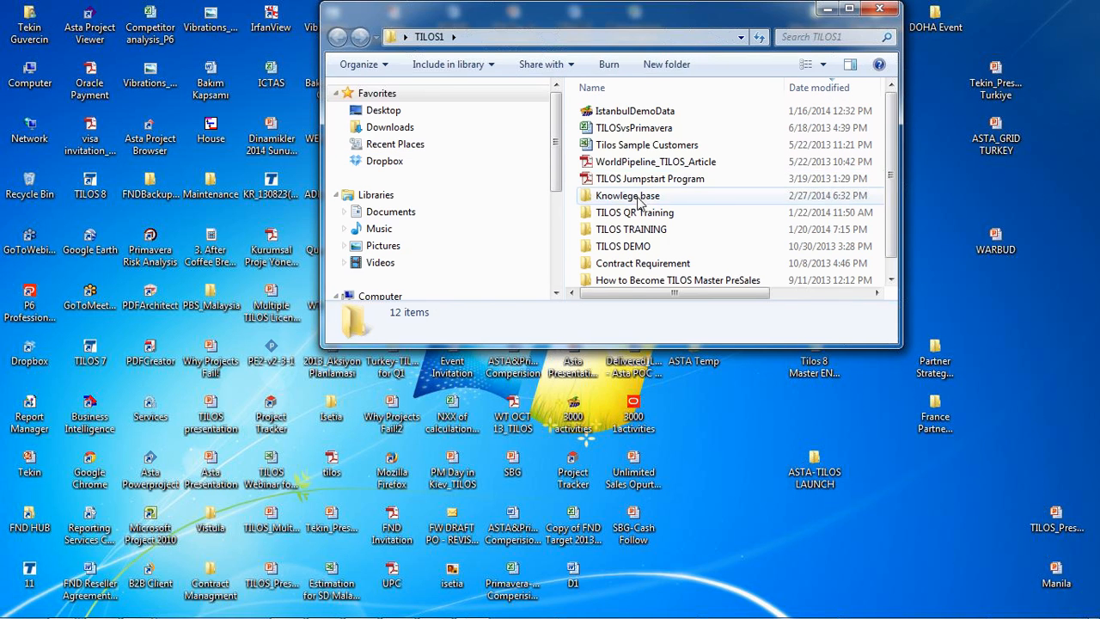
{"action": "double_click", "coordinate": [644, 281]}
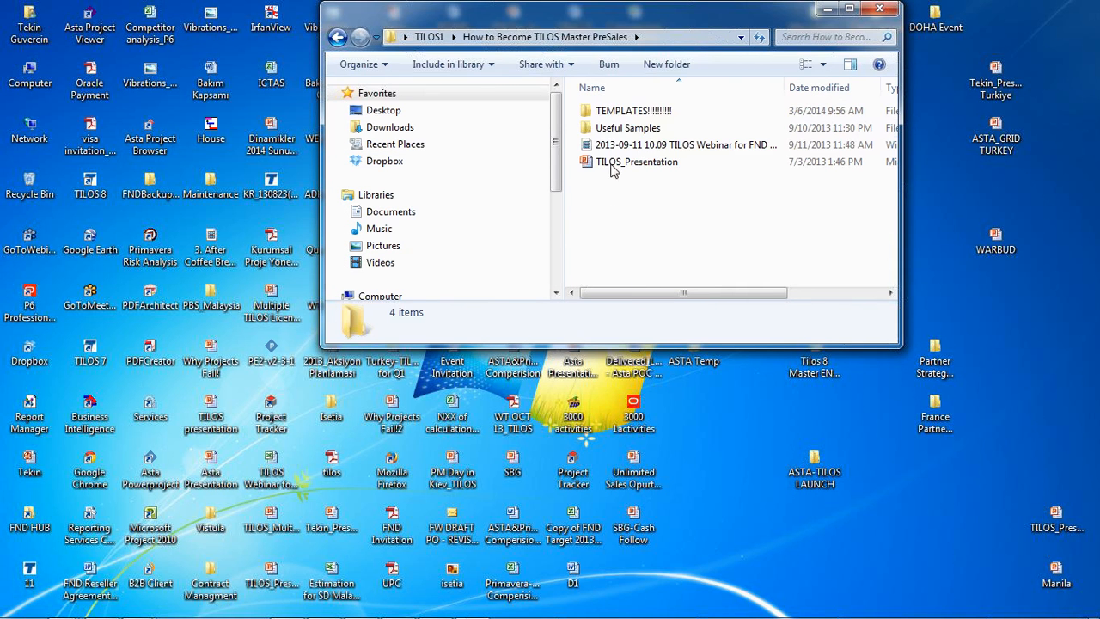
{"action": "double_click", "coordinate": [621, 111]}
{"action": "left_click", "coordinate": [625, 163]}
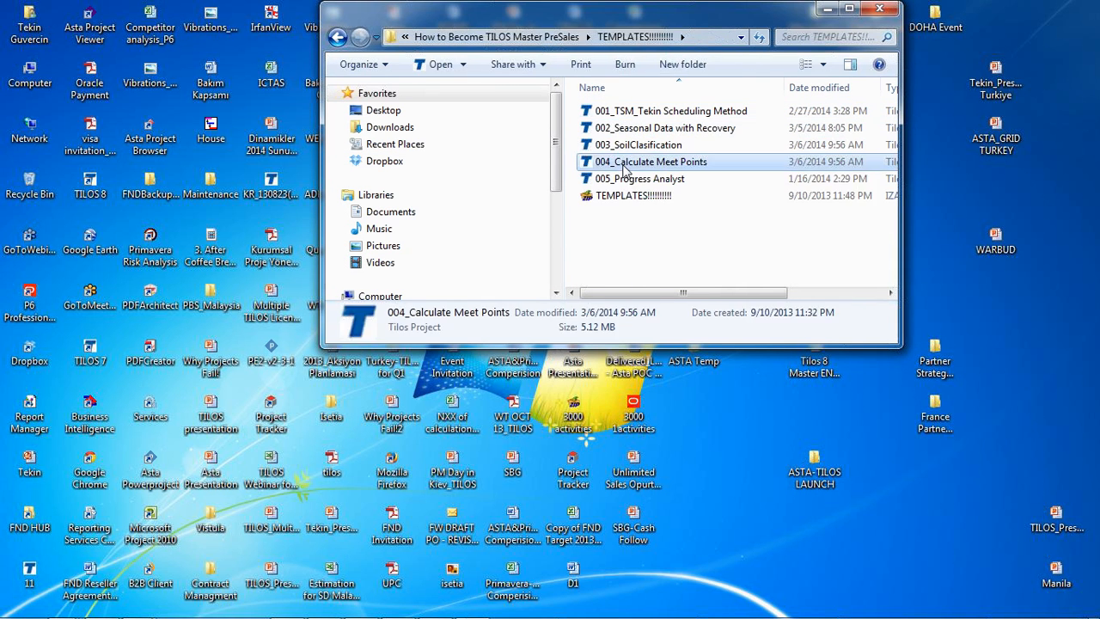
{"action": "right_click", "coordinate": [624, 168]}
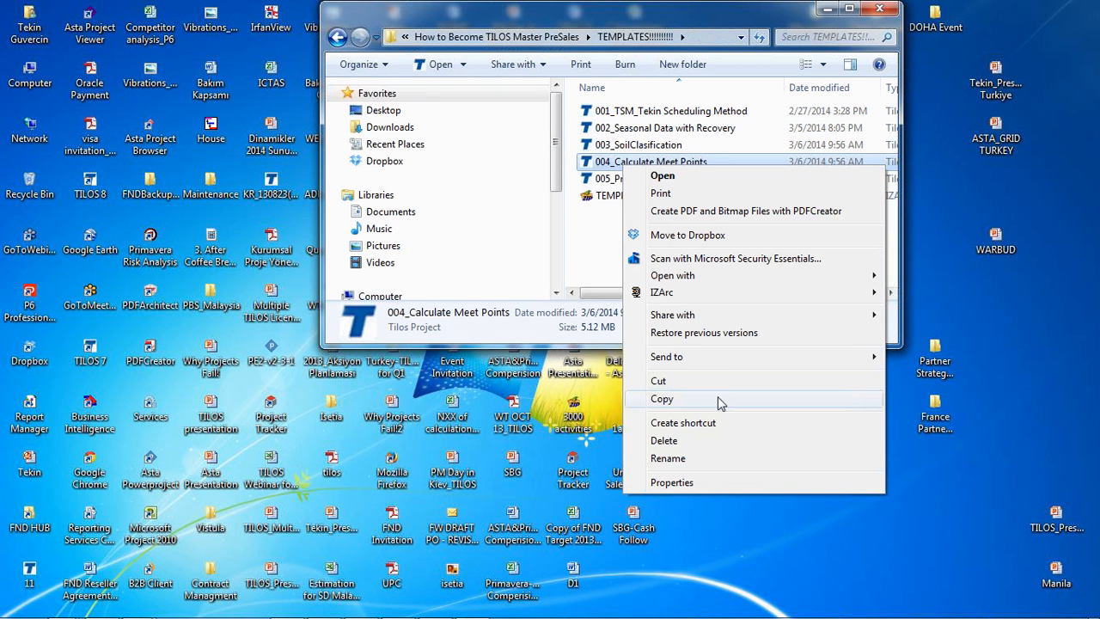
{"action": "mouse_move", "coordinate": [705, 276]}
{"action": "left_click", "coordinate": [937, 294]}
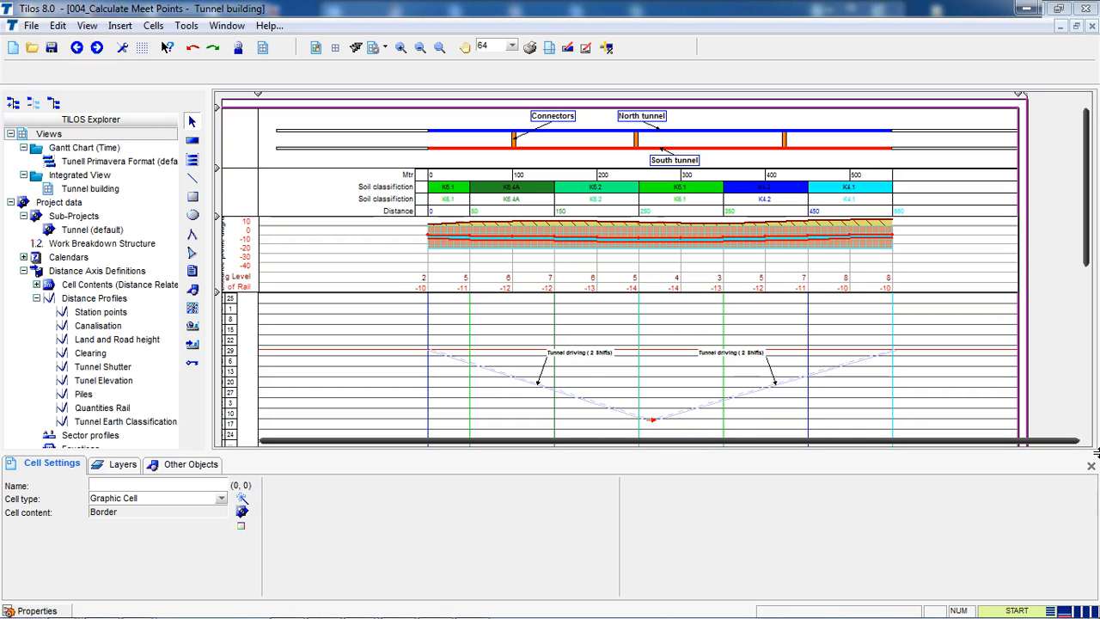
Assign the Tunnel Earth Classification profile to the duration calculation of the Tunnel driving task that begins at distance 0
{"action": "left_click", "coordinate": [503, 375]}
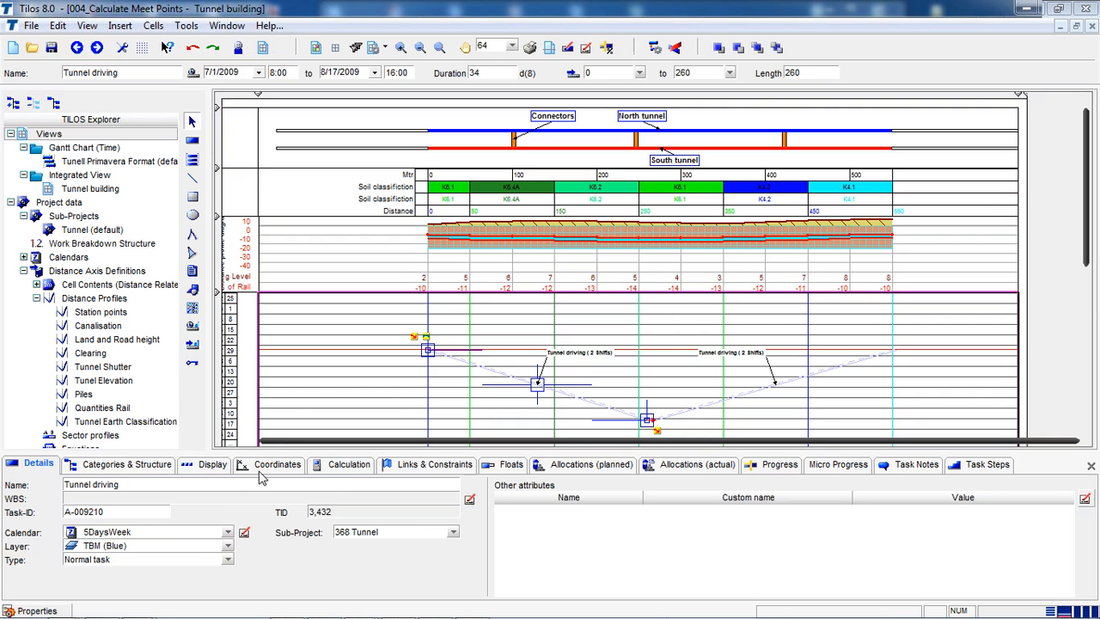
{"action": "left_click", "coordinate": [345, 465]}
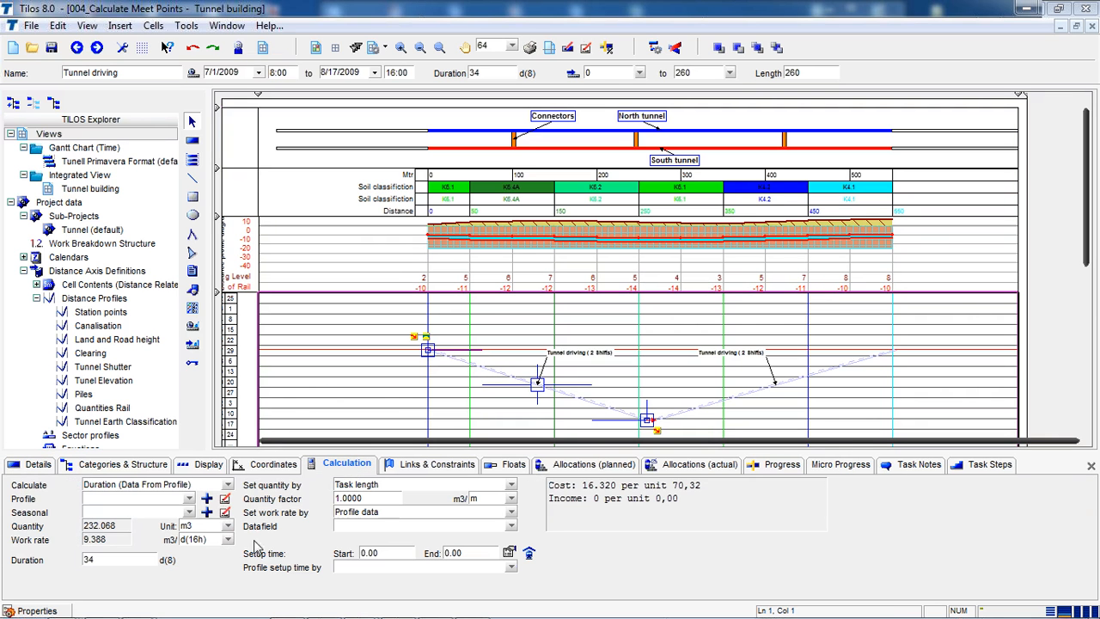
{"action": "left_click", "coordinate": [189, 500]}
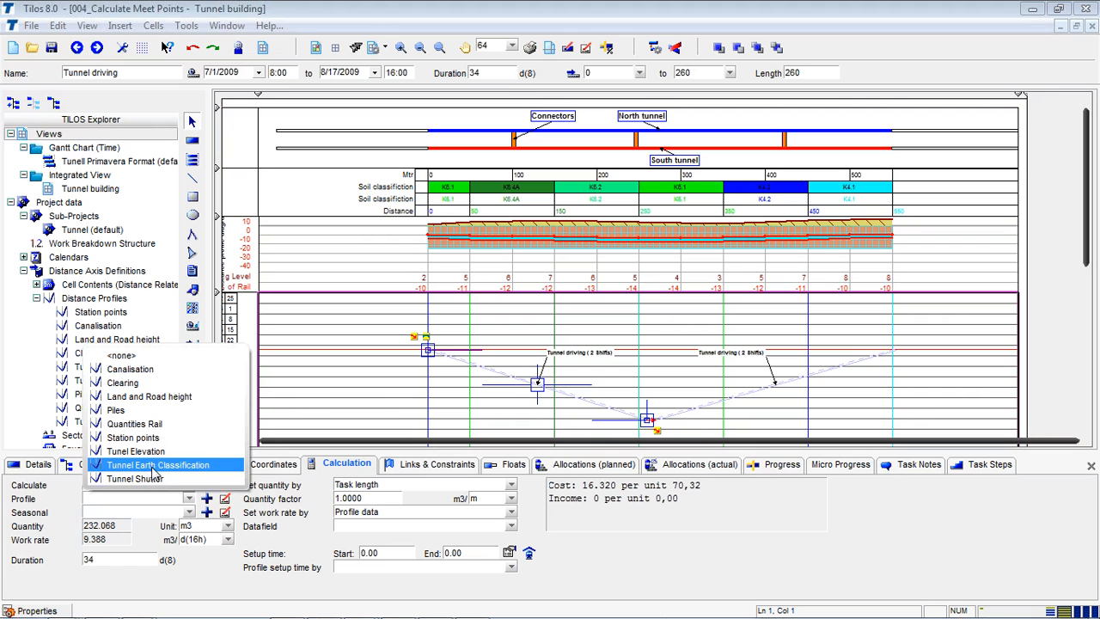
{"action": "left_click", "coordinate": [166, 468]}
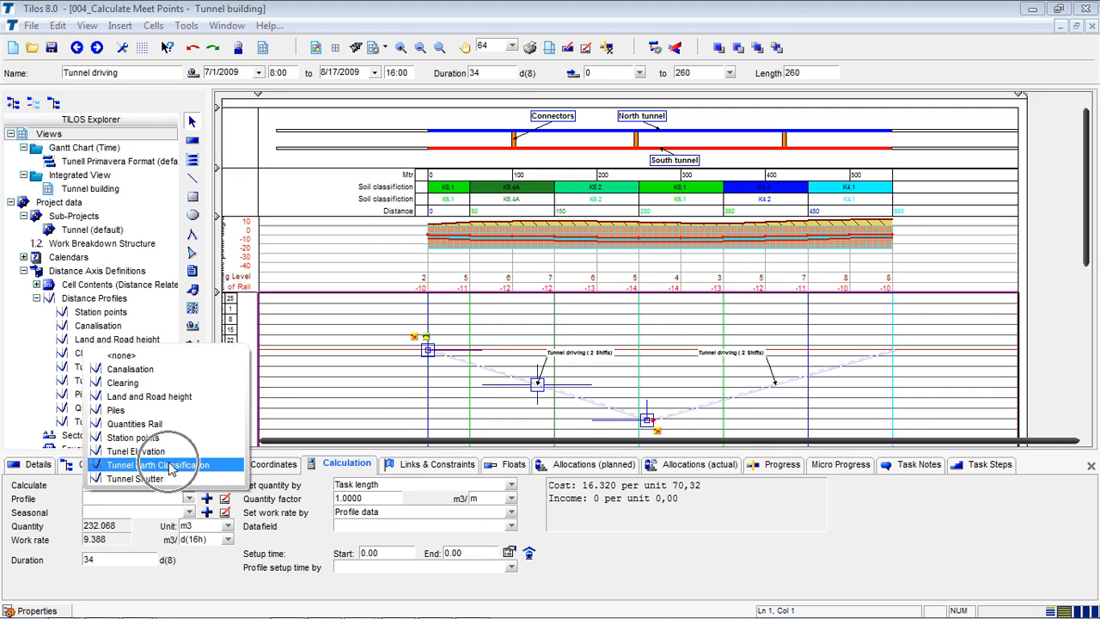
{"action": "left_click", "coordinate": [1091, 466]}
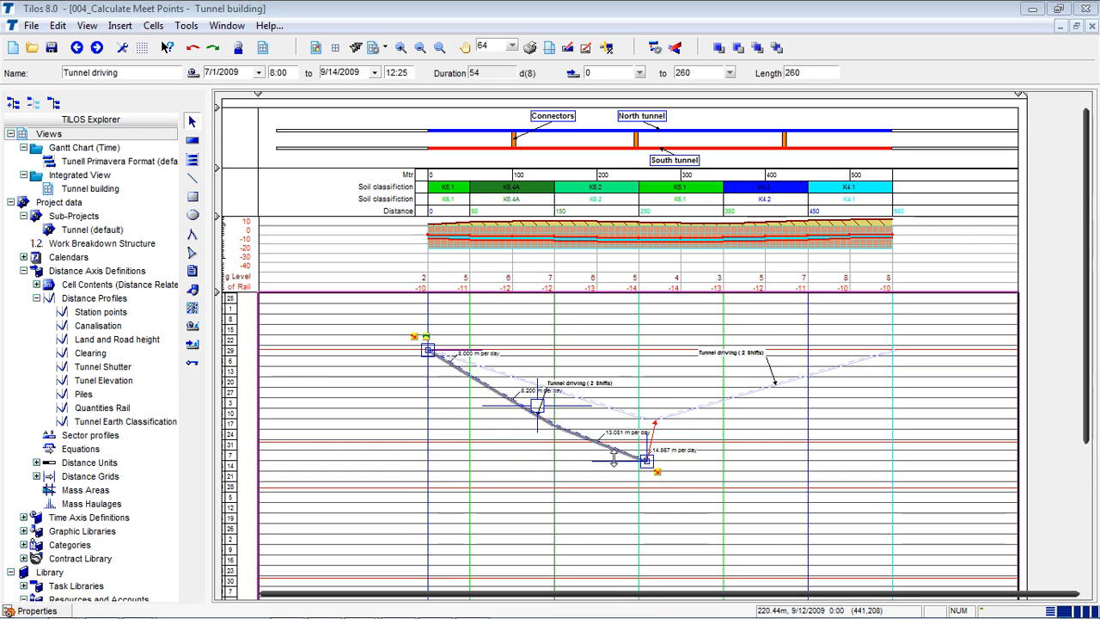
{"action": "key", "text": "ctrl"}
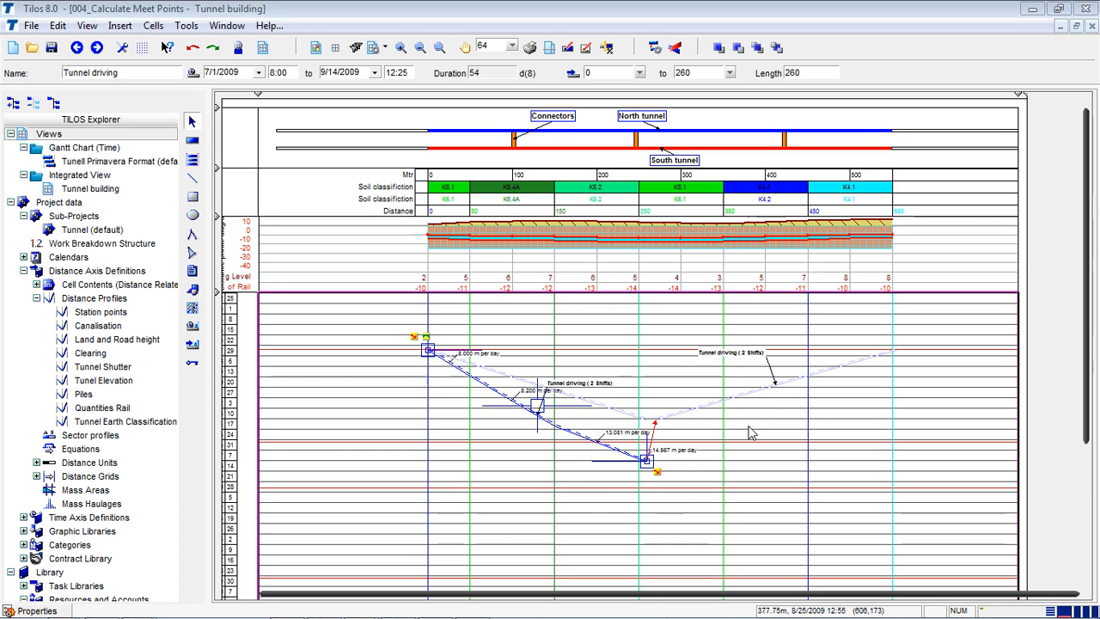
Calculate the Tunnel driving task that begins at distance 555 with the Tunnel Earth Classification profile and check the distance around 250
{"action": "left_click", "coordinate": [776, 384]}
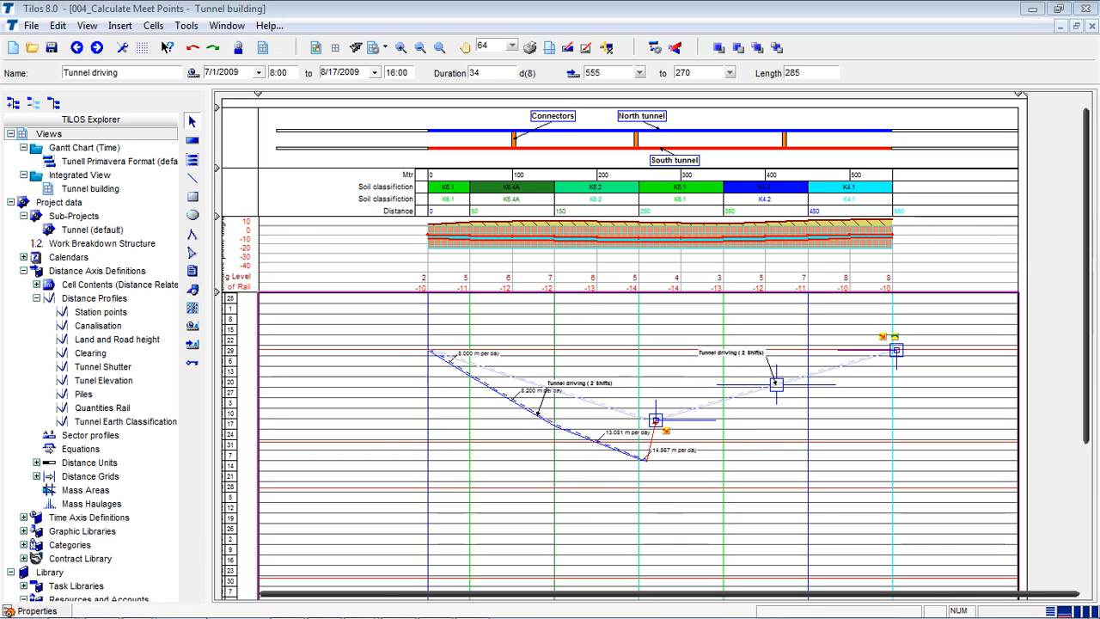
{"action": "left_click", "coordinate": [55, 612]}
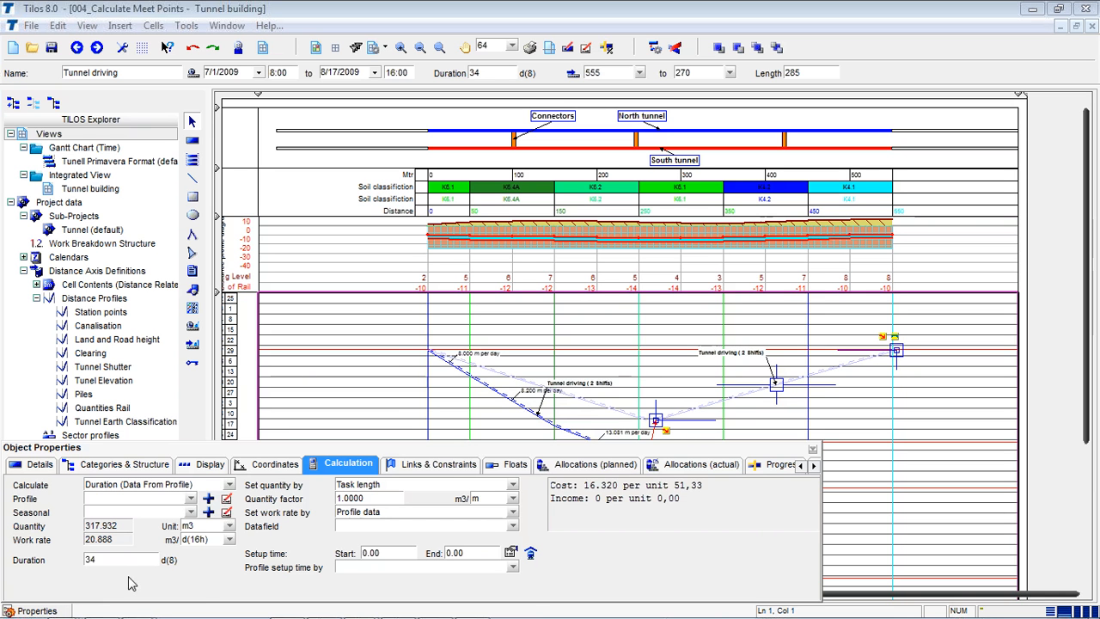
{"action": "left_click", "coordinate": [191, 499]}
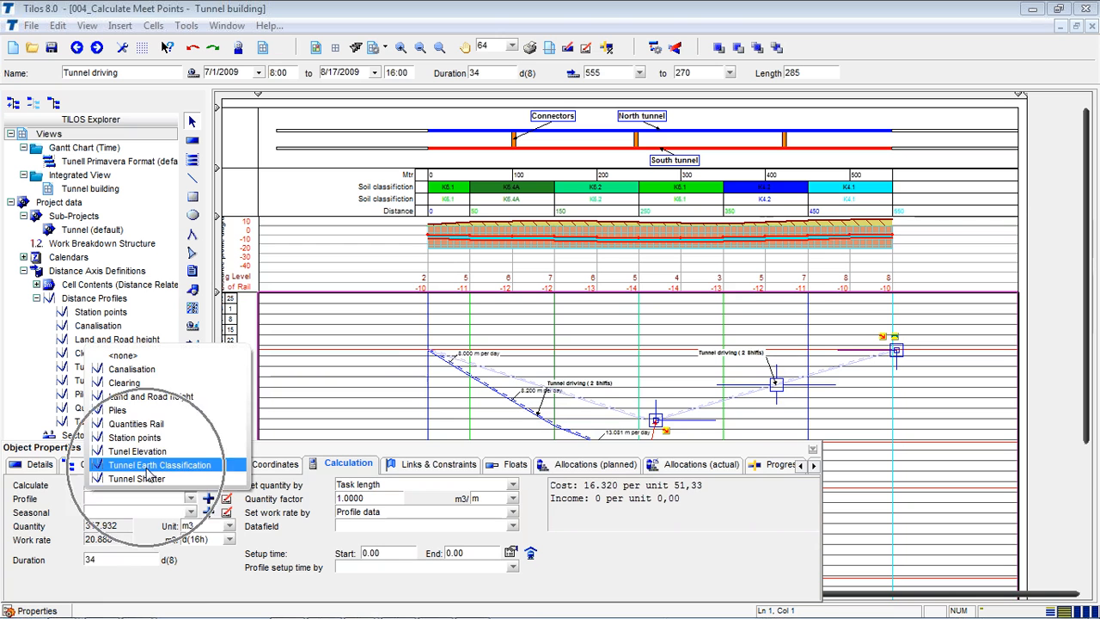
{"action": "left_click", "coordinate": [161, 466]}
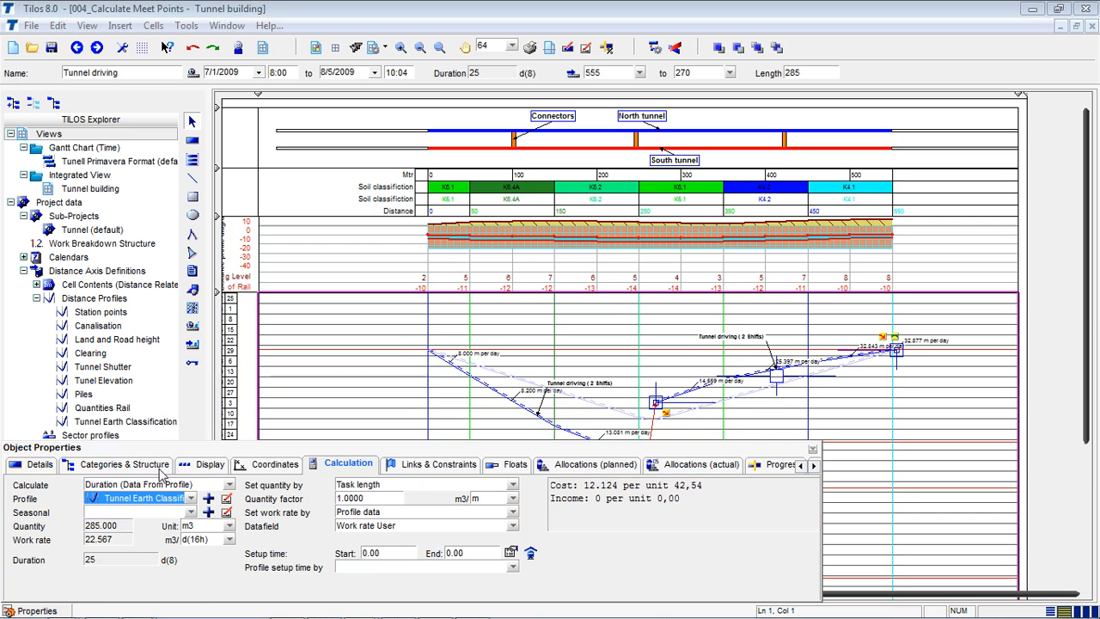
{"action": "left_click", "coordinate": [812, 450]}
{"action": "left_click", "coordinate": [1092, 469]}
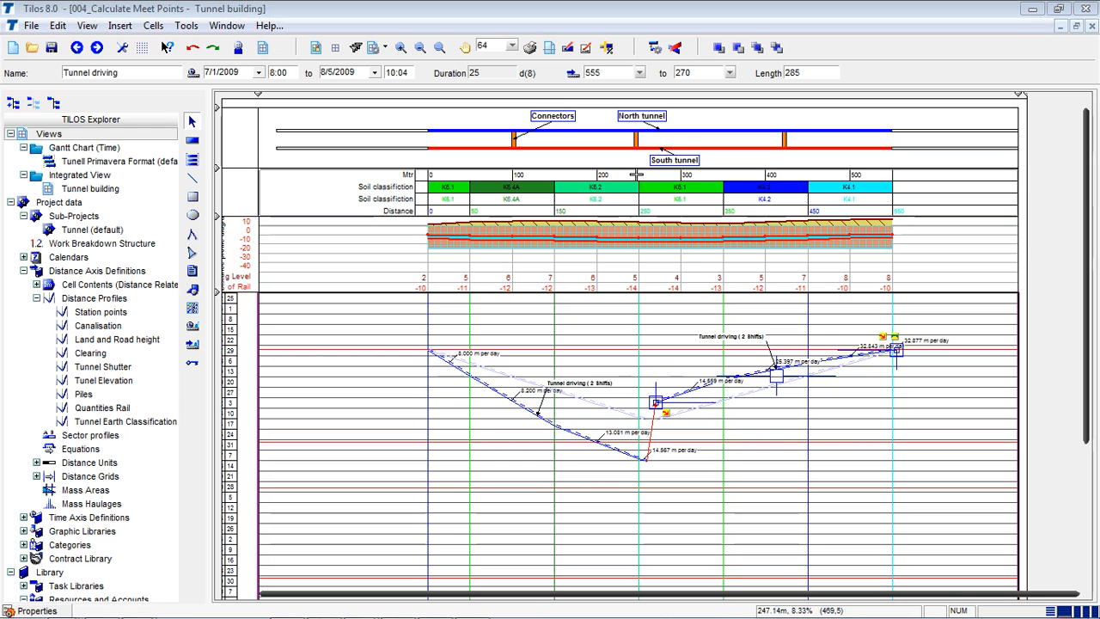
{"action": "left_click", "coordinate": [646, 213]}
{"action": "left_click", "coordinate": [650, 213]}
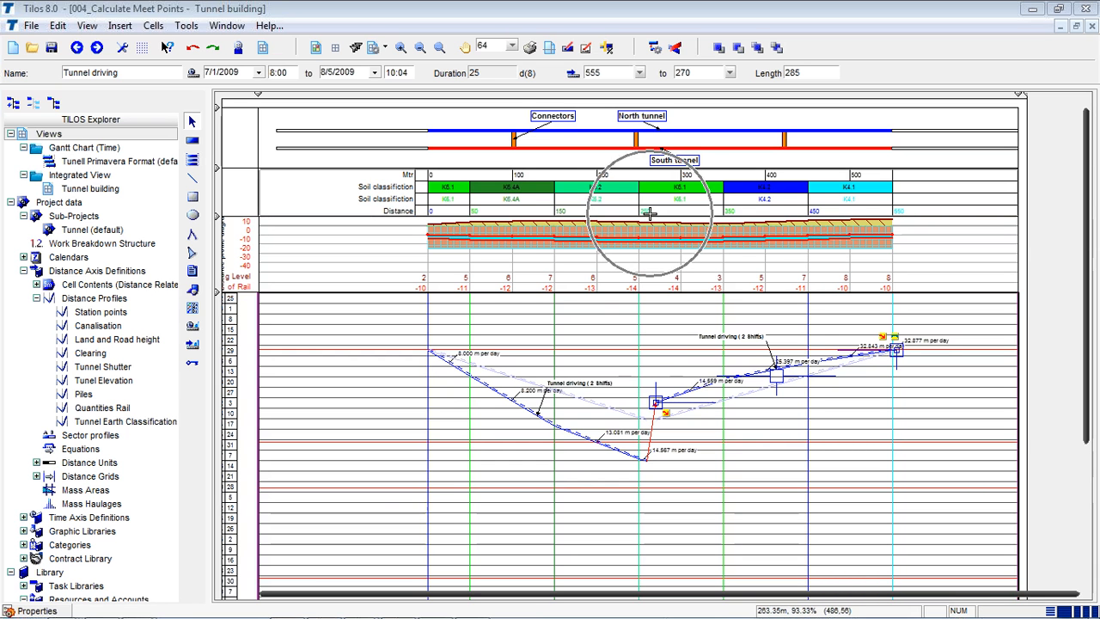
Compare the end points of both recalculated Tunnel driving tasks with the meeting point of their baseline lines
{"action": "scroll", "coordinate": [700, 412], "scroll_direction": "up", "scroll_amount": 2}
{"action": "scroll", "coordinate": [700, 413], "scroll_direction": "up", "scroll_amount": 2}
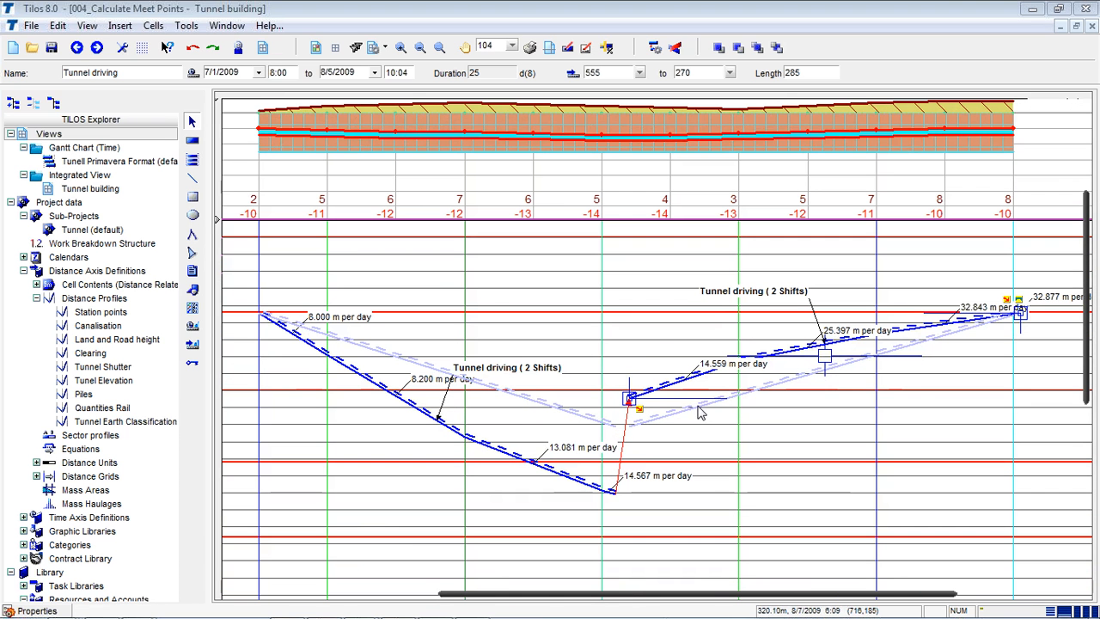
{"action": "left_click", "coordinate": [815, 470]}
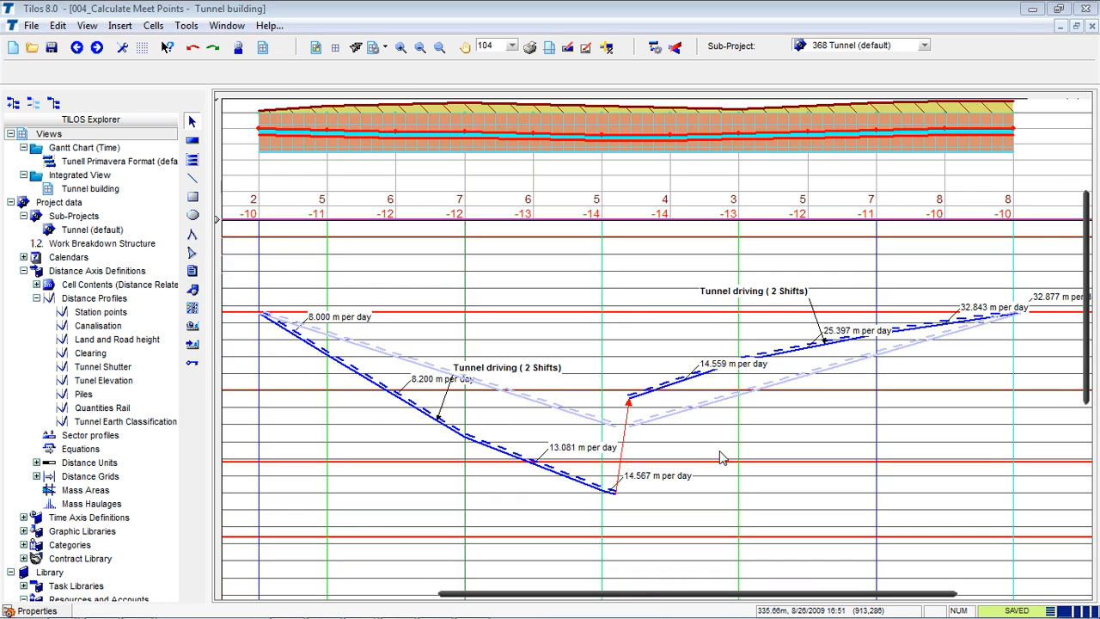
{"action": "key", "text": "ctrl"}
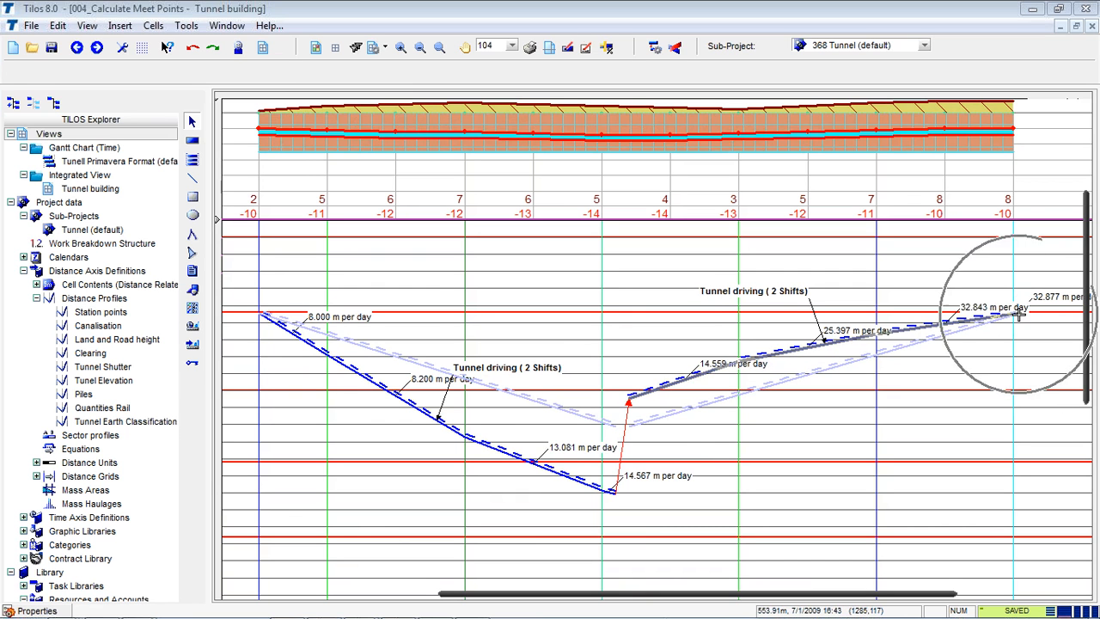
{"action": "left_click", "coordinate": [629, 397]}
{"action": "key", "text": "ctrl"}
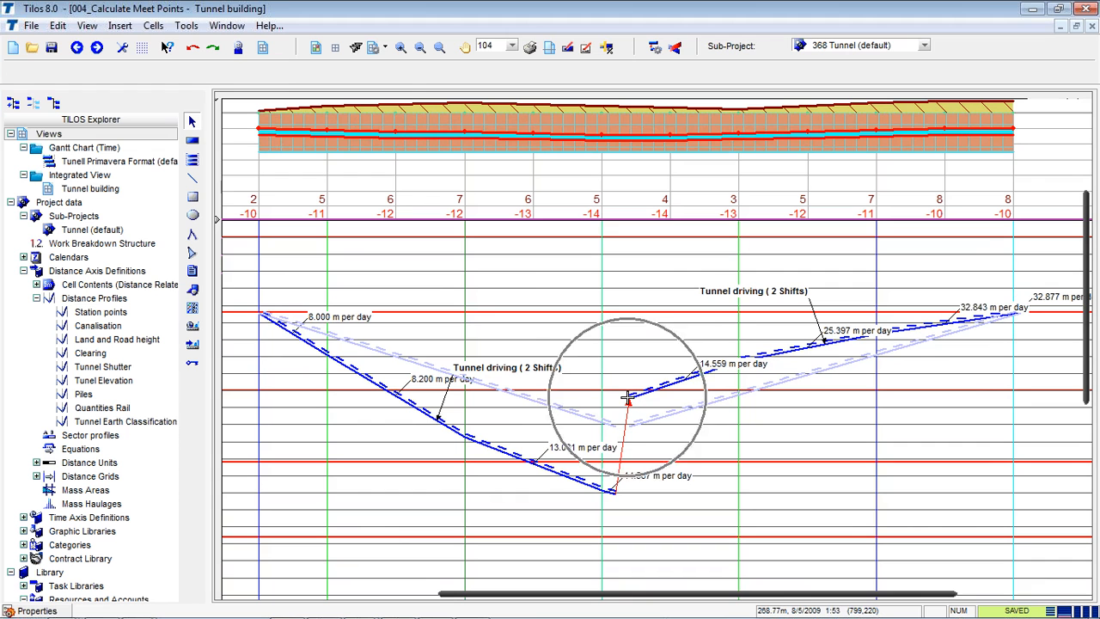
{"action": "key", "text": "ctrl"}
{"action": "key", "text": "ctrl"}
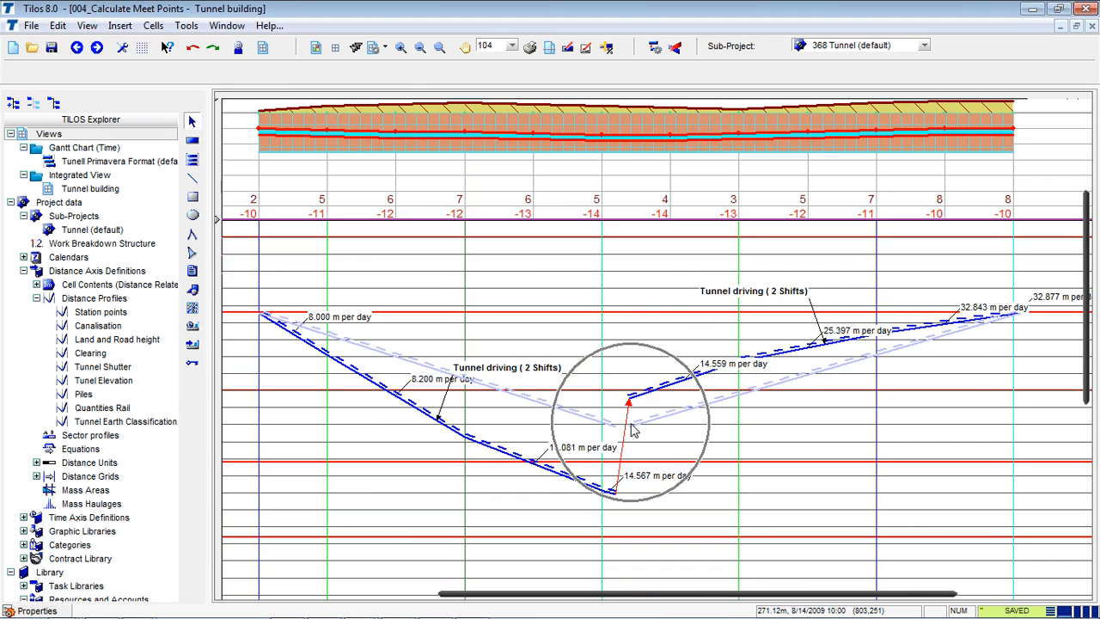
{"action": "left_click", "coordinate": [260, 317]}
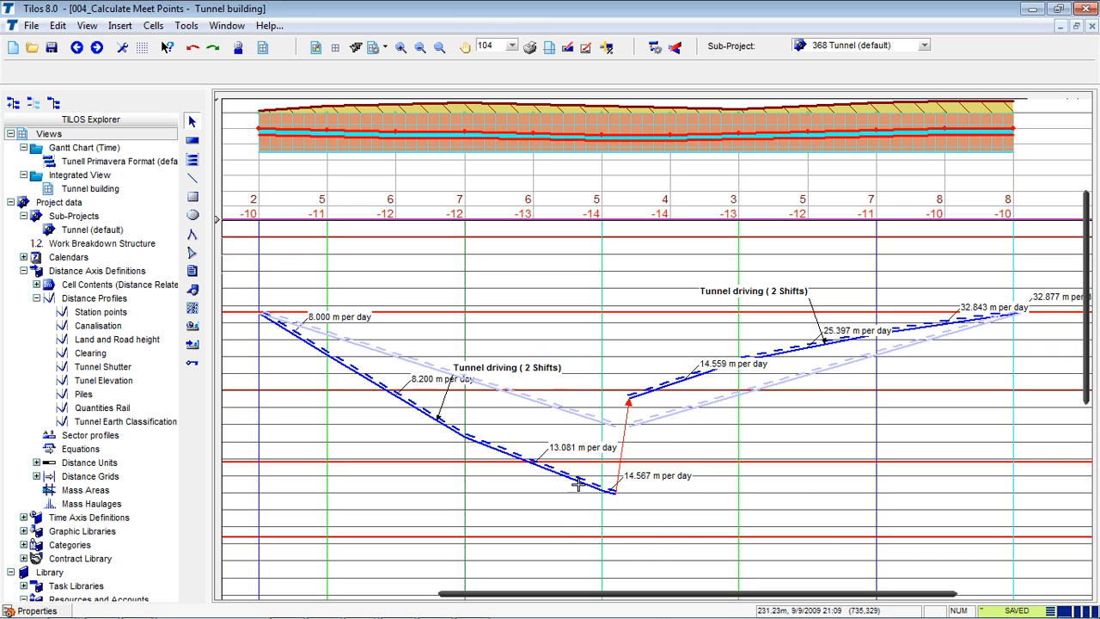
{"action": "left_click", "coordinate": [629, 398]}
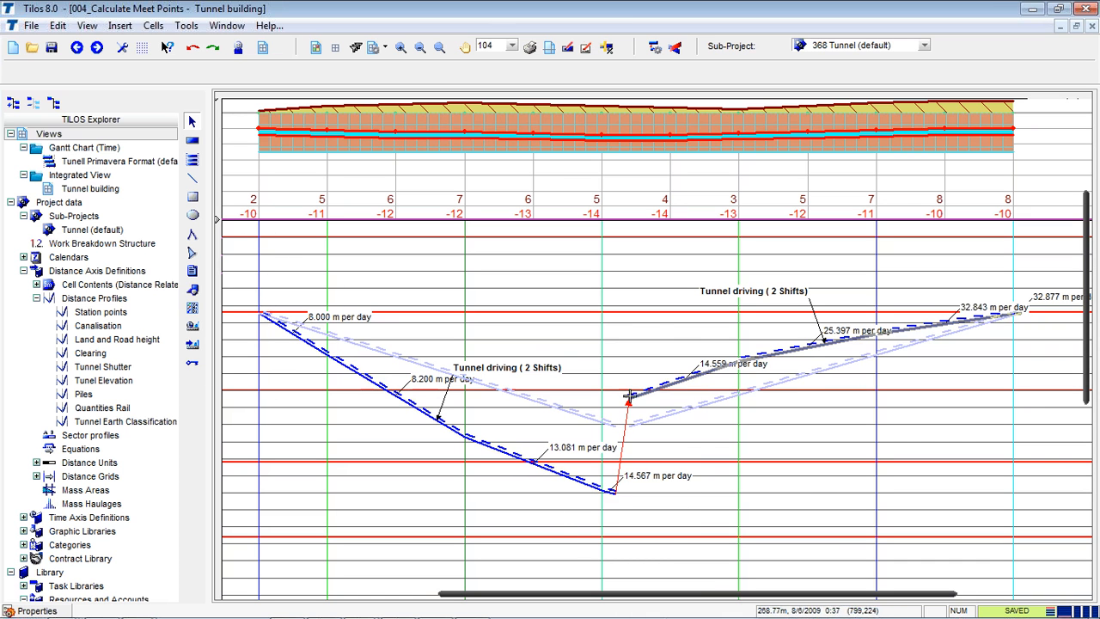
{"action": "key", "text": "ctrl"}
{"action": "key", "text": "ctrl"}
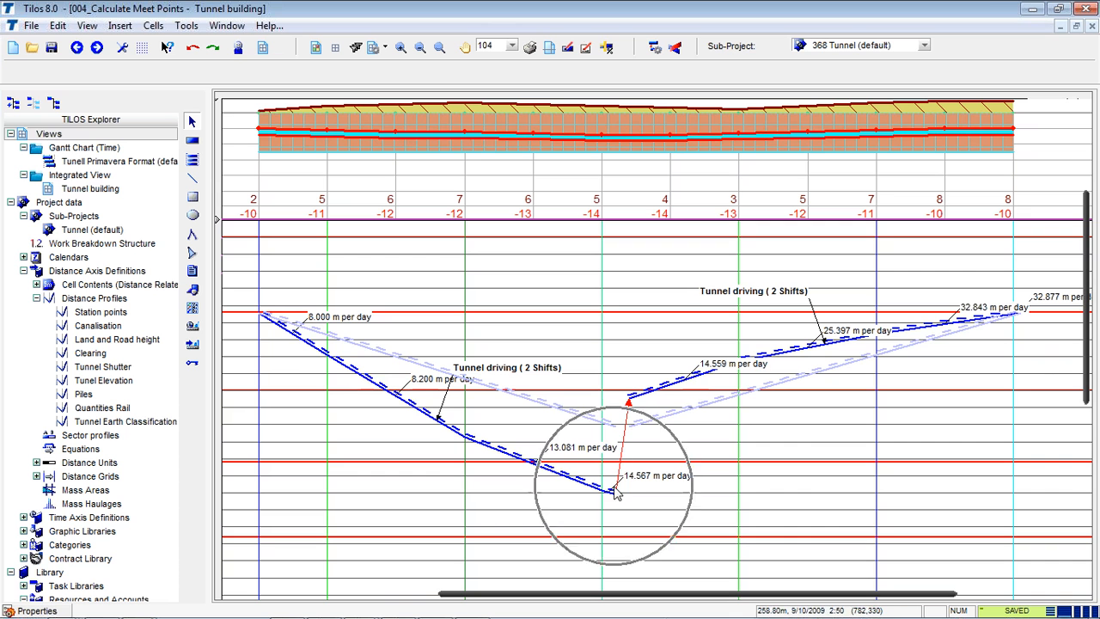
Examine the link between the ends of the two tunnel drives against the full distance range and soil classification
{"action": "left_click", "coordinate": [420, 48]}
{"action": "scroll", "coordinate": [705, 454], "scroll_direction": "up", "scroll_amount": 3}
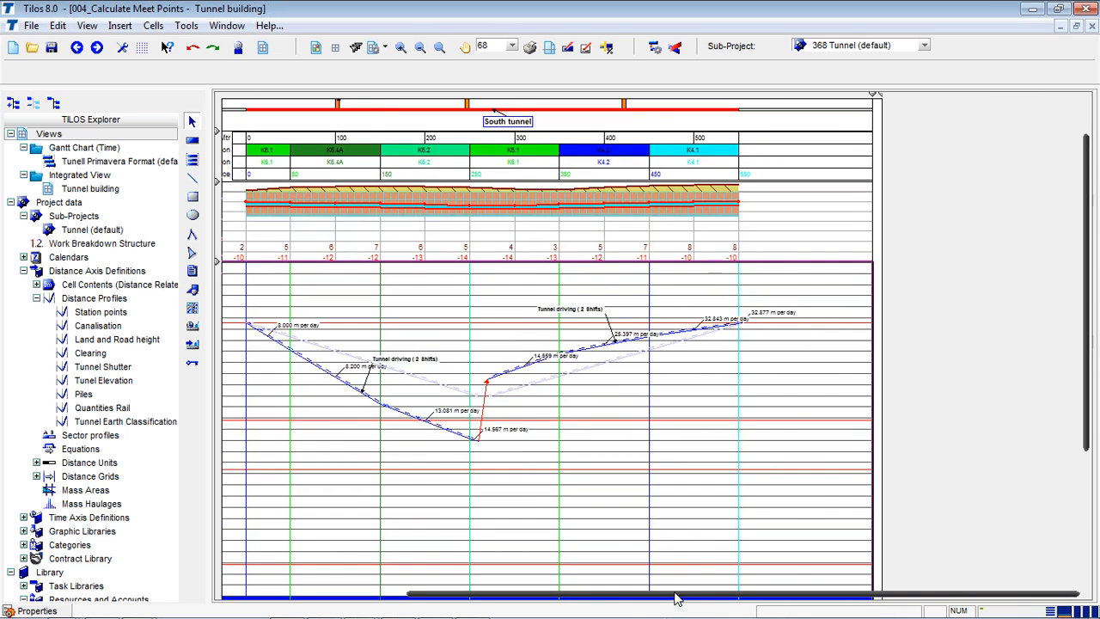
{"action": "left_click_drag", "start_coordinate": [675, 599], "coordinate": [585, 599]}
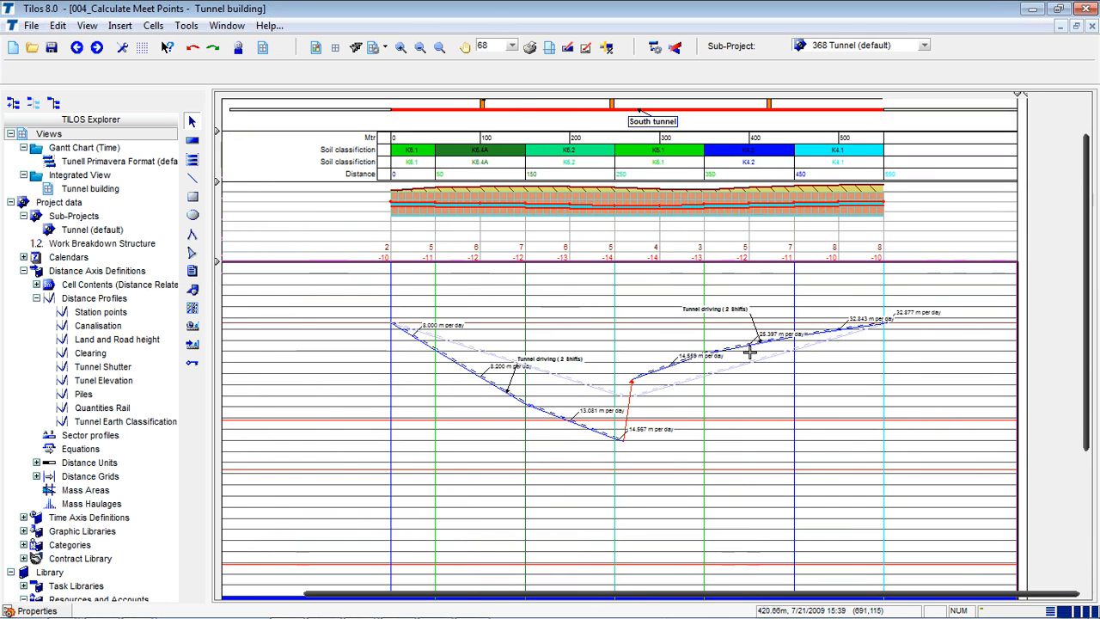
{"action": "left_click", "coordinate": [630, 391]}
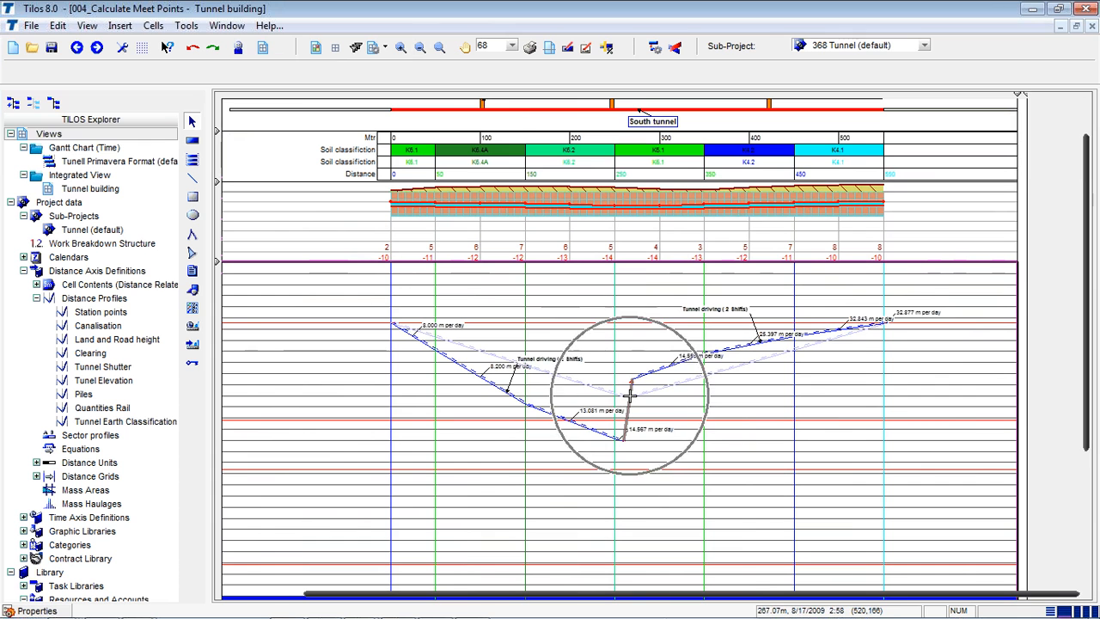
{"action": "left_click", "coordinate": [888, 322]}
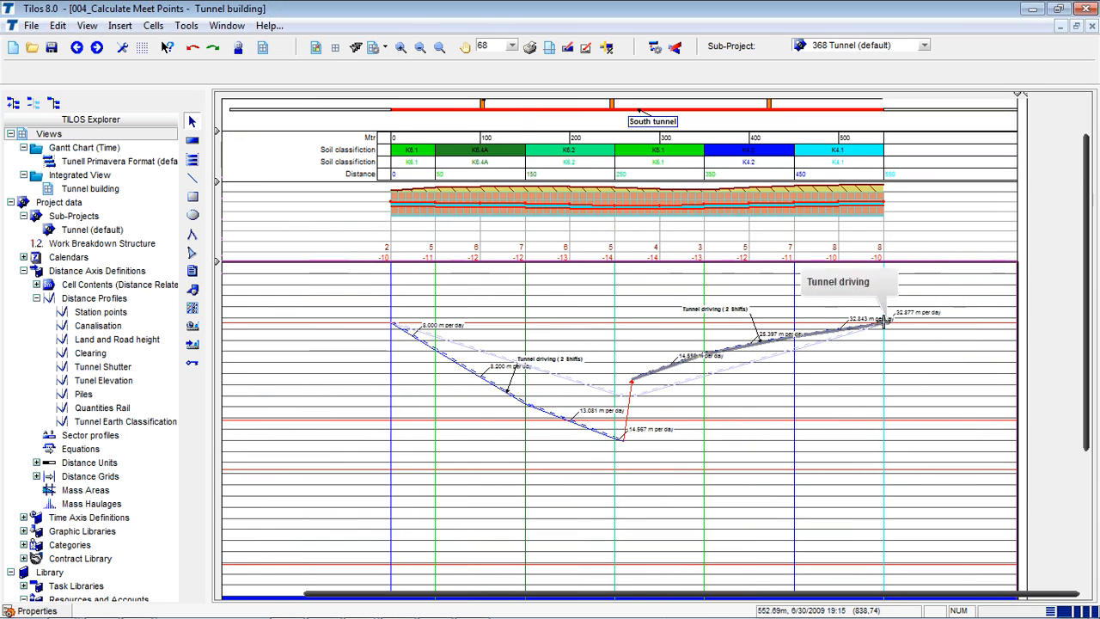
{"action": "left_click", "coordinate": [632, 387]}
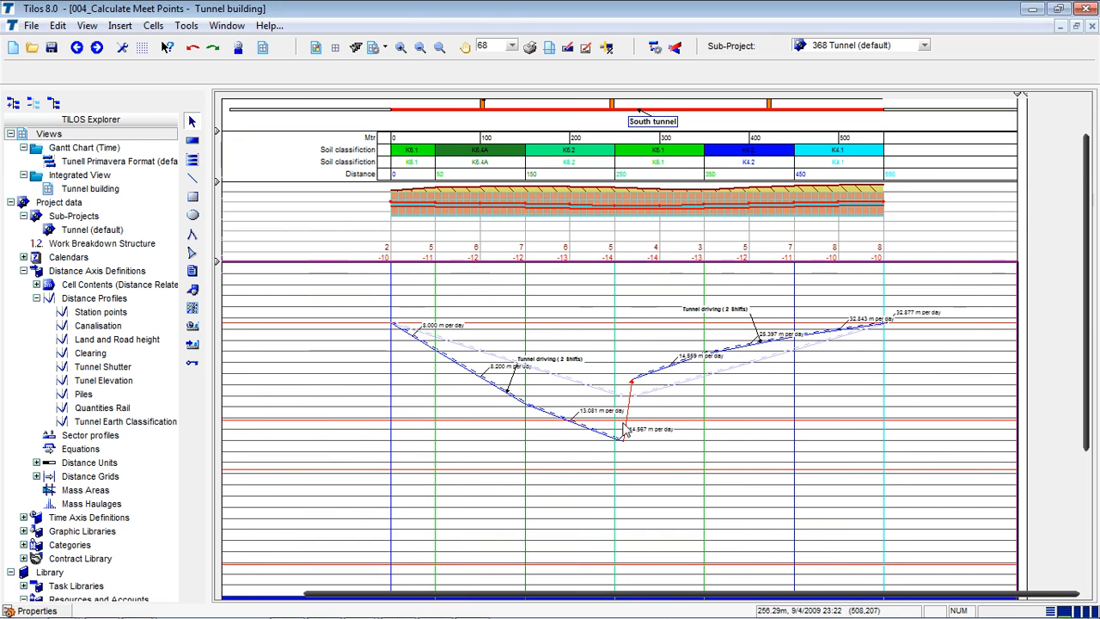
{"action": "left_click", "coordinate": [633, 378]}
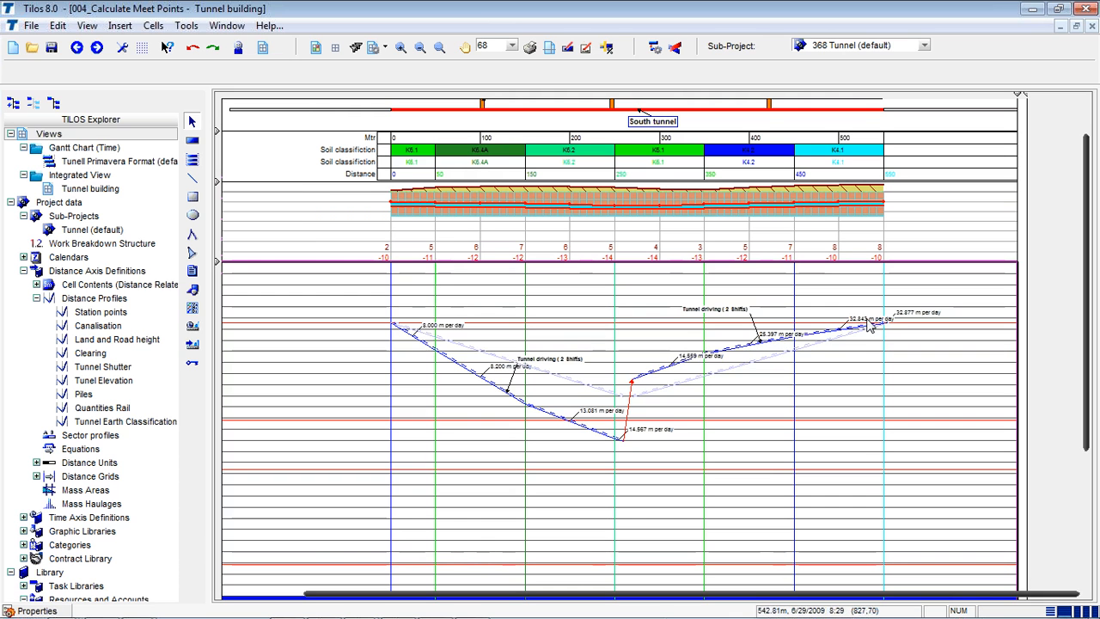
{"action": "left_click", "coordinate": [631, 385]}
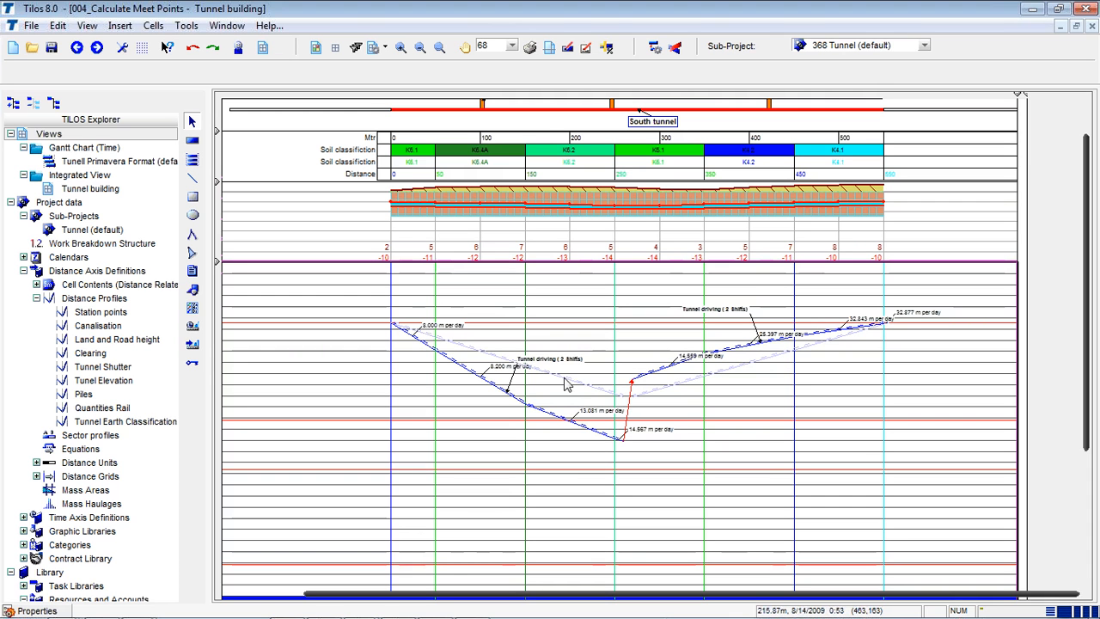
Reschedule the project to recalculate where the two tunnel drives meet and close the reschedule error report
{"action": "left_click", "coordinate": [655, 50]}
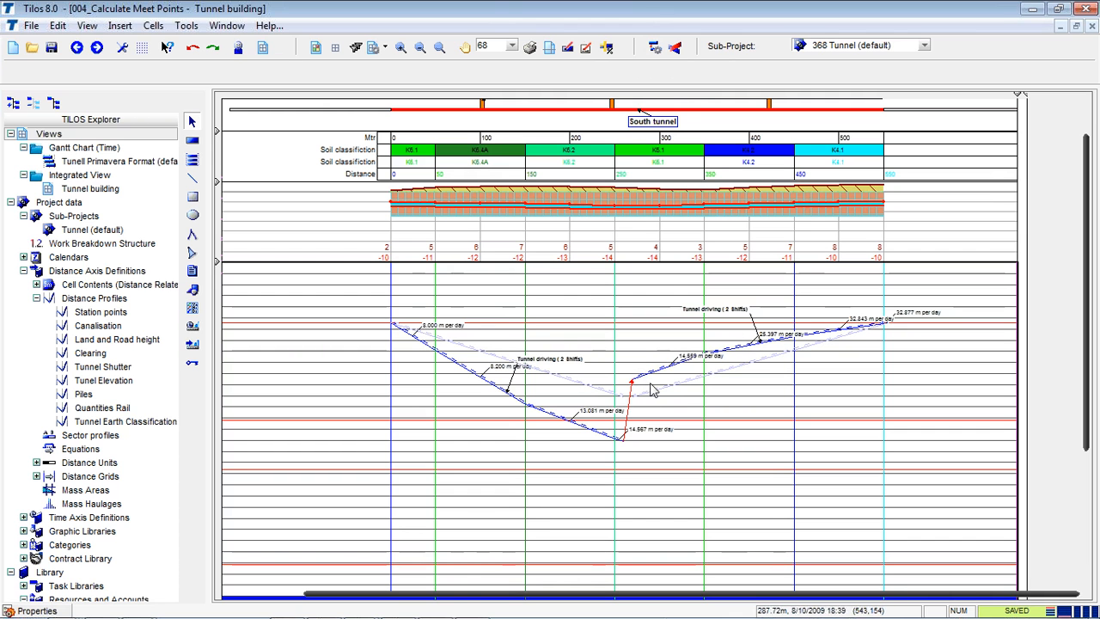
{"action": "left_click", "coordinate": [619, 158]}
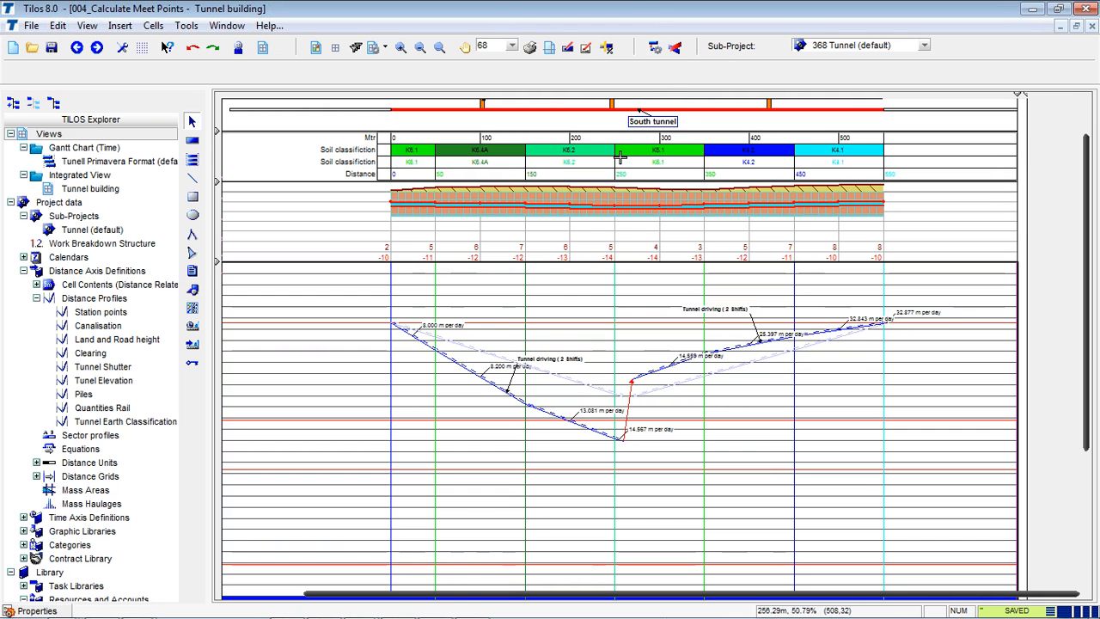
{"action": "left_click", "coordinate": [654, 48]}
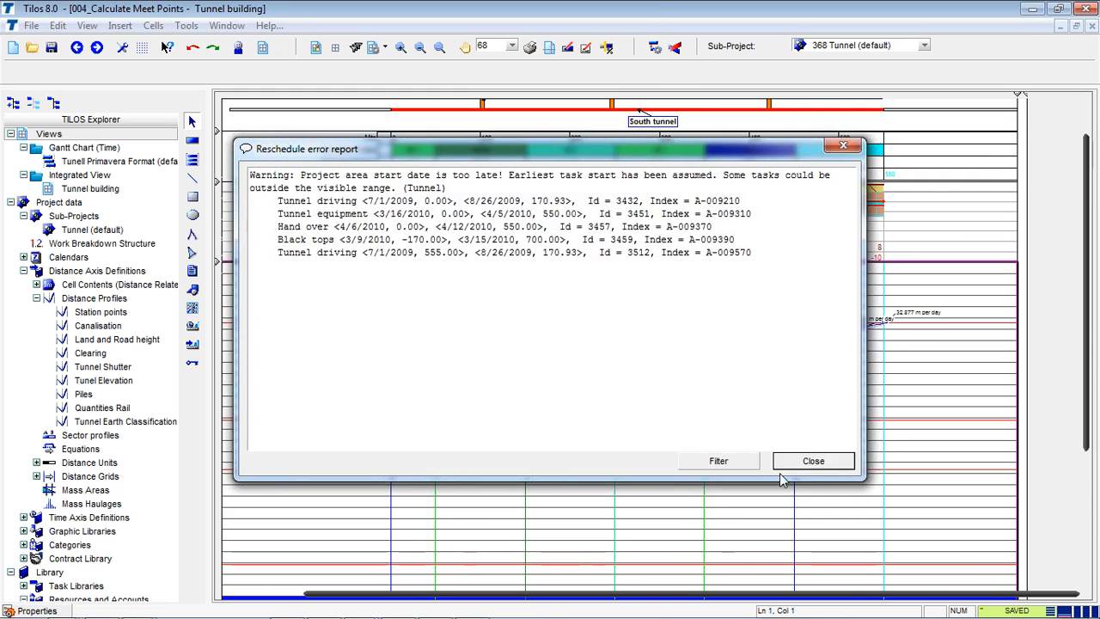
{"action": "left_click", "coordinate": [803, 462]}
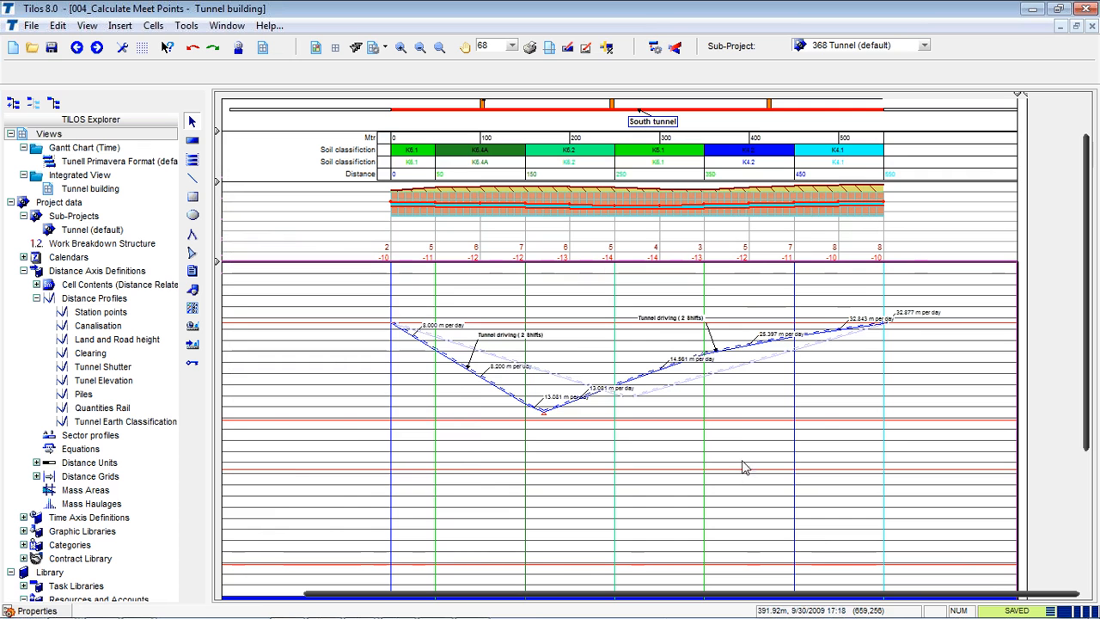
Compare the rescheduled drive from distance 555 with its baseline and check the baseline meeting point against the distance row
{"action": "left_click", "coordinate": [885, 324]}
{"action": "key", "text": "ctrl"}
{"action": "key", "text": "ctrl"}
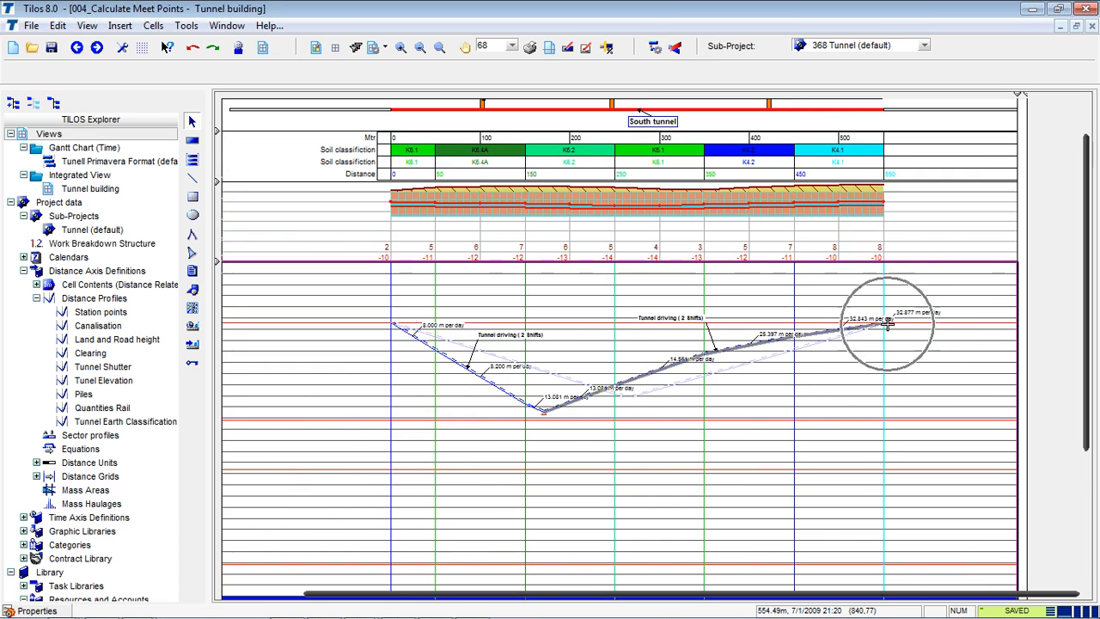
{"action": "key", "text": "ctrl"}
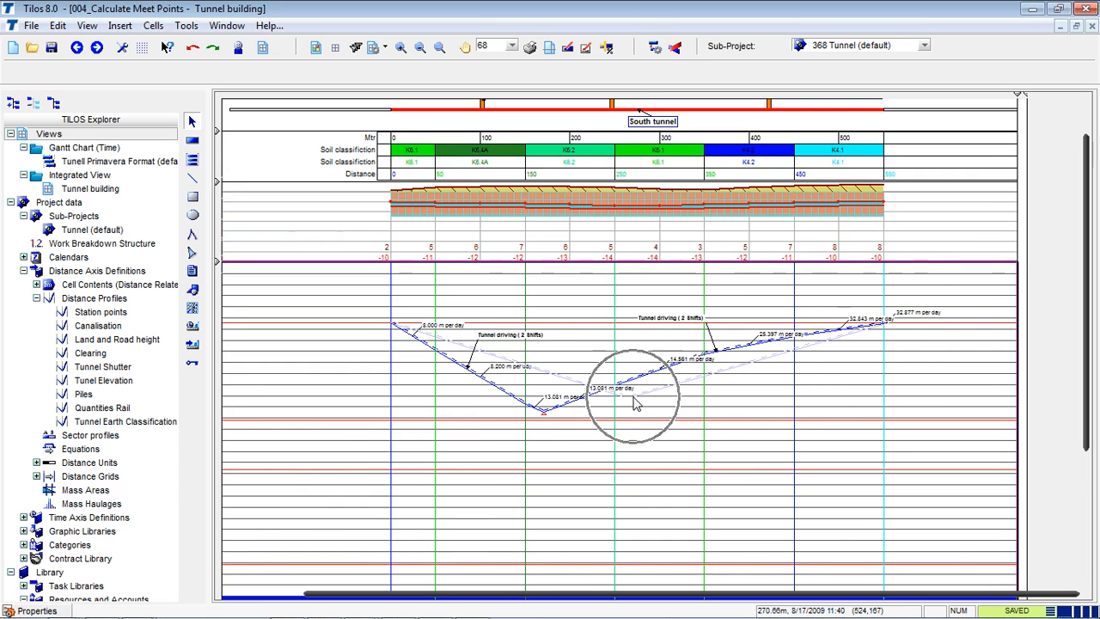
{"action": "key", "text": "ctrl"}
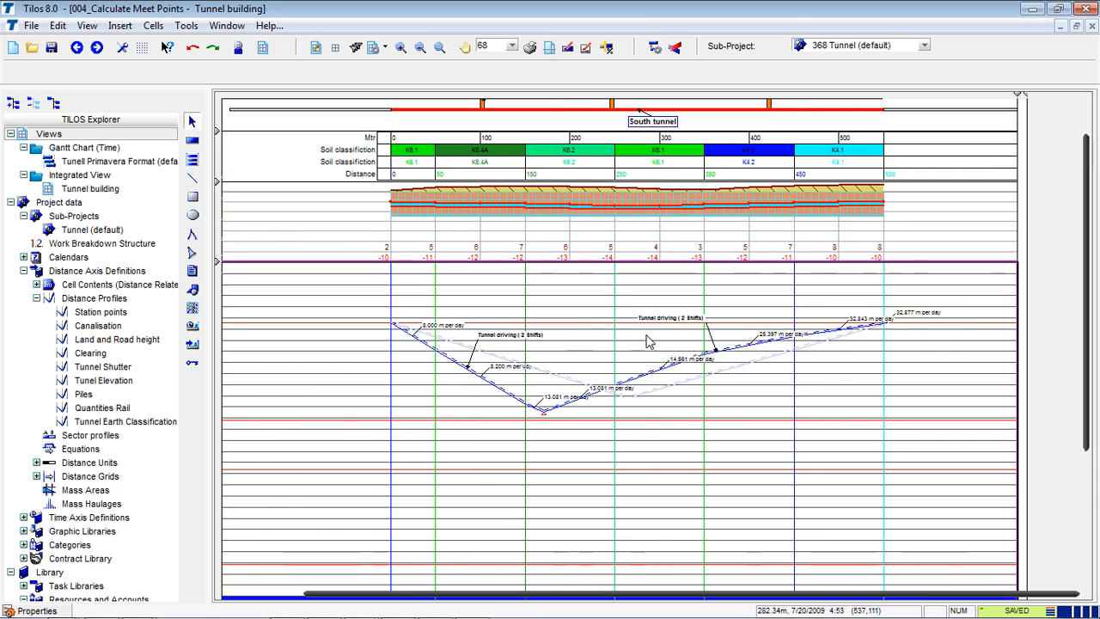
{"action": "key", "text": "ctrl"}
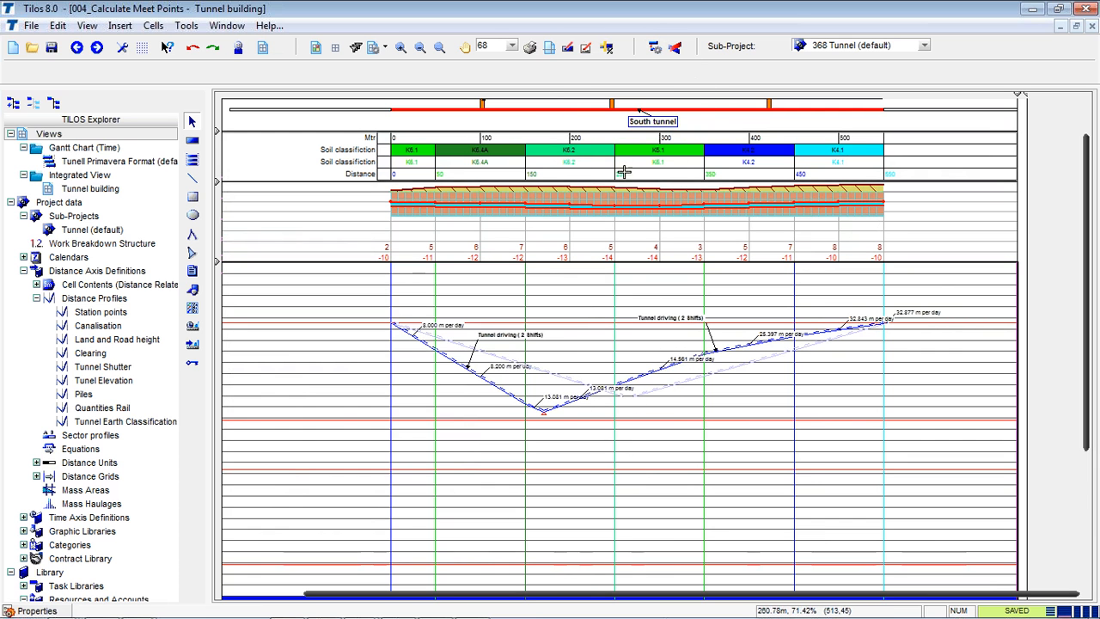
{"action": "key", "text": "ctrl"}
{"action": "key", "text": "ctrl"}
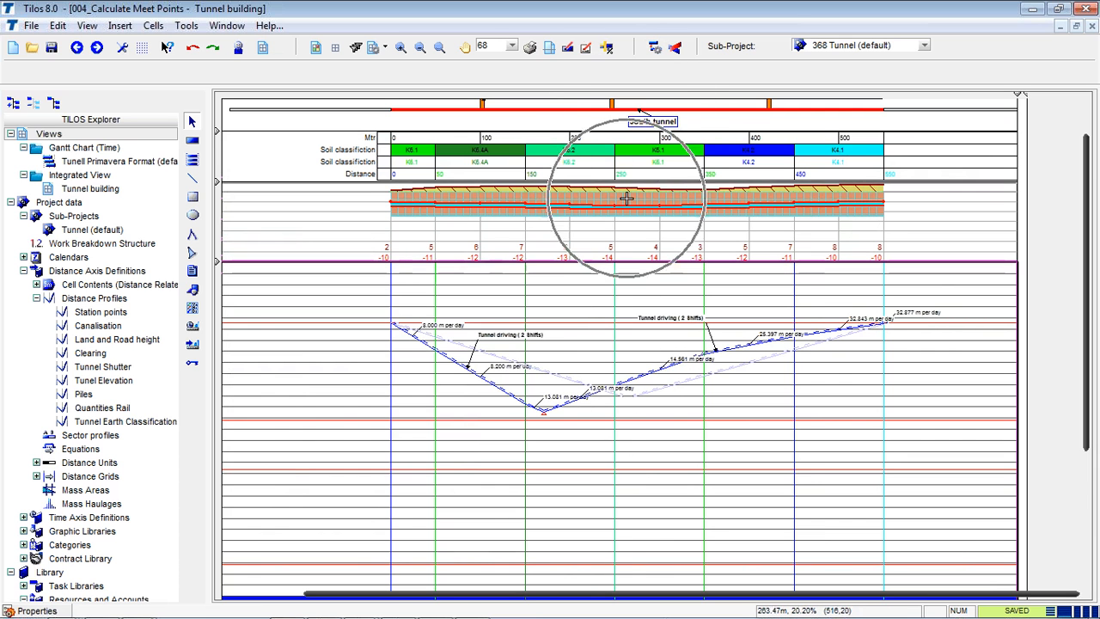
Check the soil classes above the recalculated meeting point and above the baseline meeting point of the tunnel drives
{"action": "left_click", "coordinate": [557, 409]}
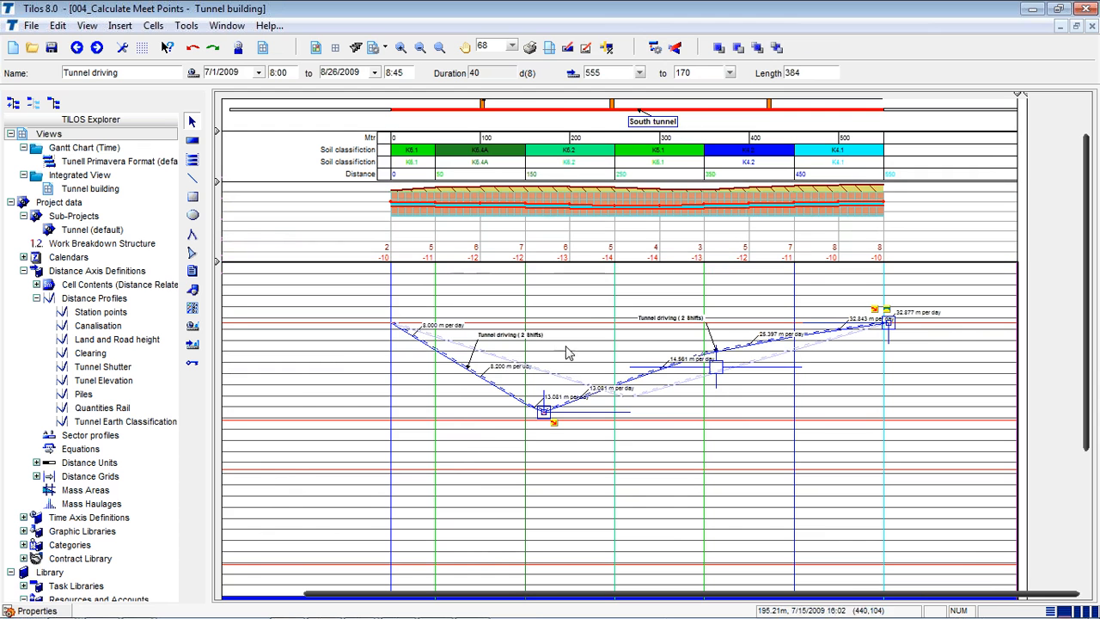
{"action": "left_click", "coordinate": [550, 383]}
{"action": "left_click", "coordinate": [551, 165]}
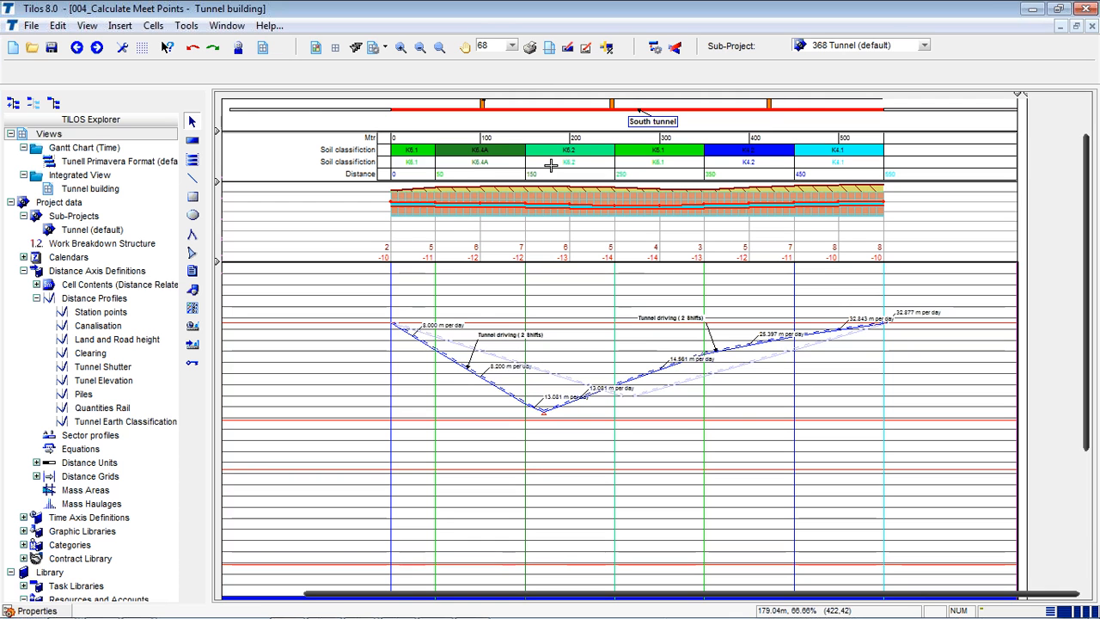
{"action": "left_click", "coordinate": [626, 388]}
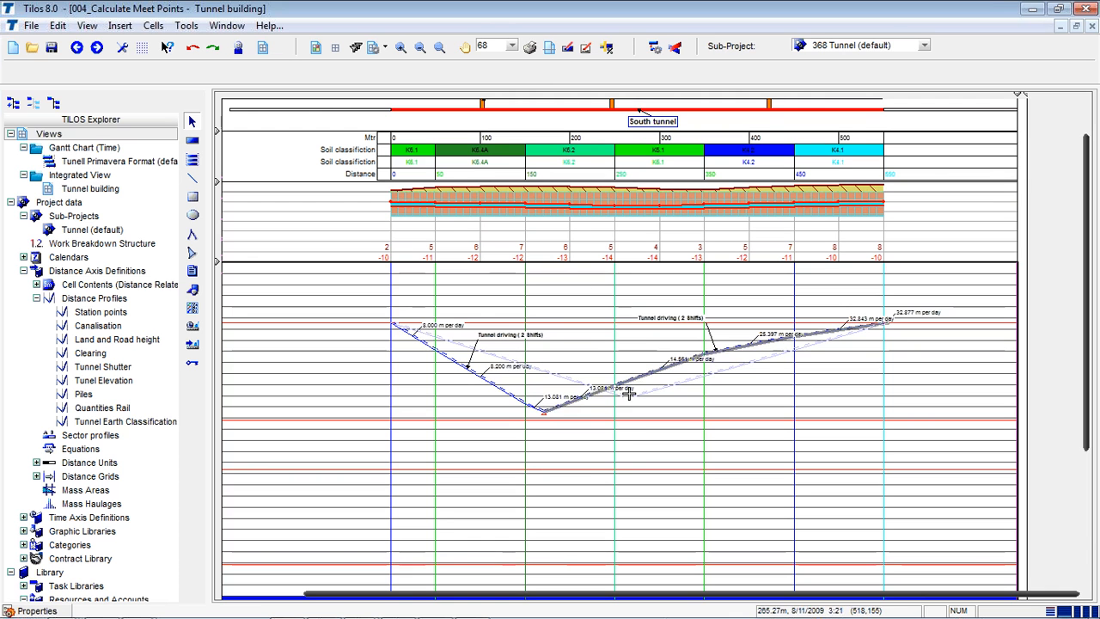
{"action": "left_click", "coordinate": [539, 415]}
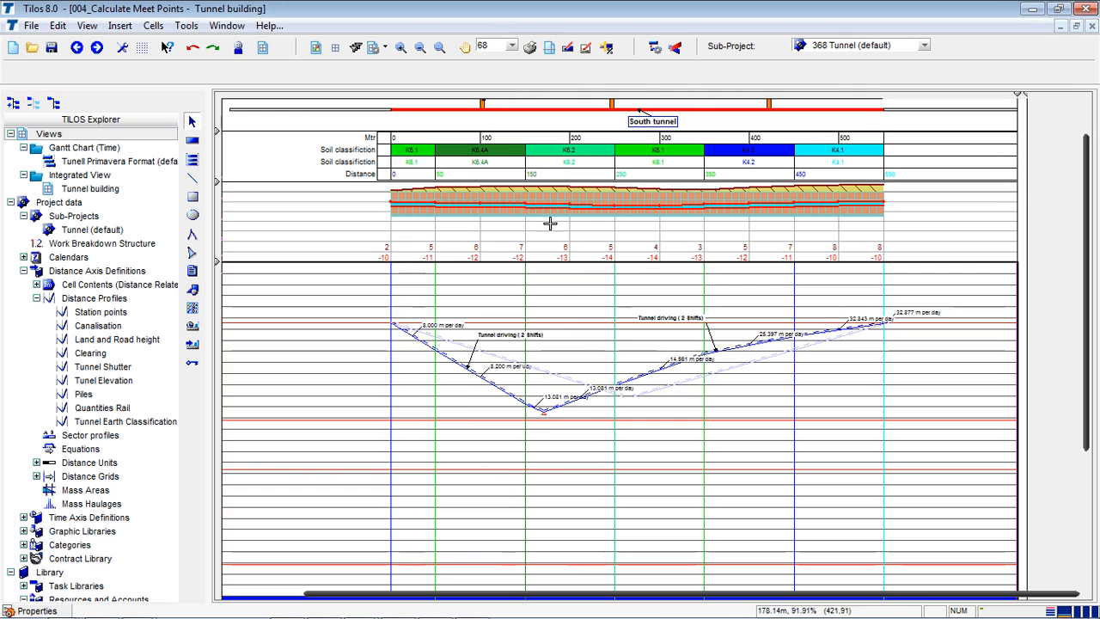
{"action": "left_click", "coordinate": [545, 160]}
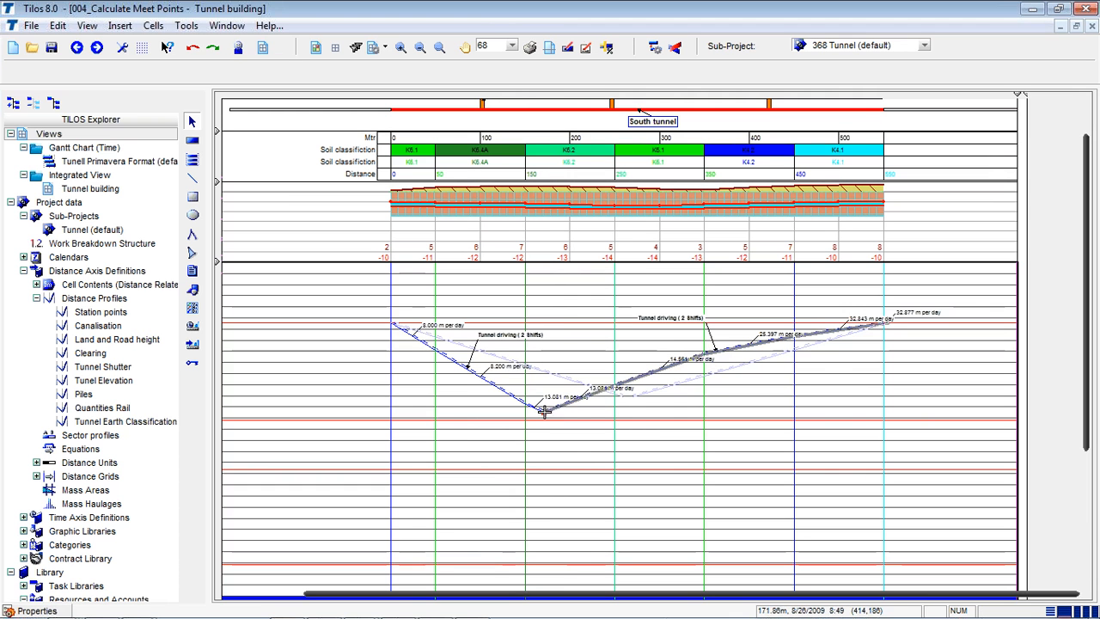
{"action": "left_click", "coordinate": [629, 396]}
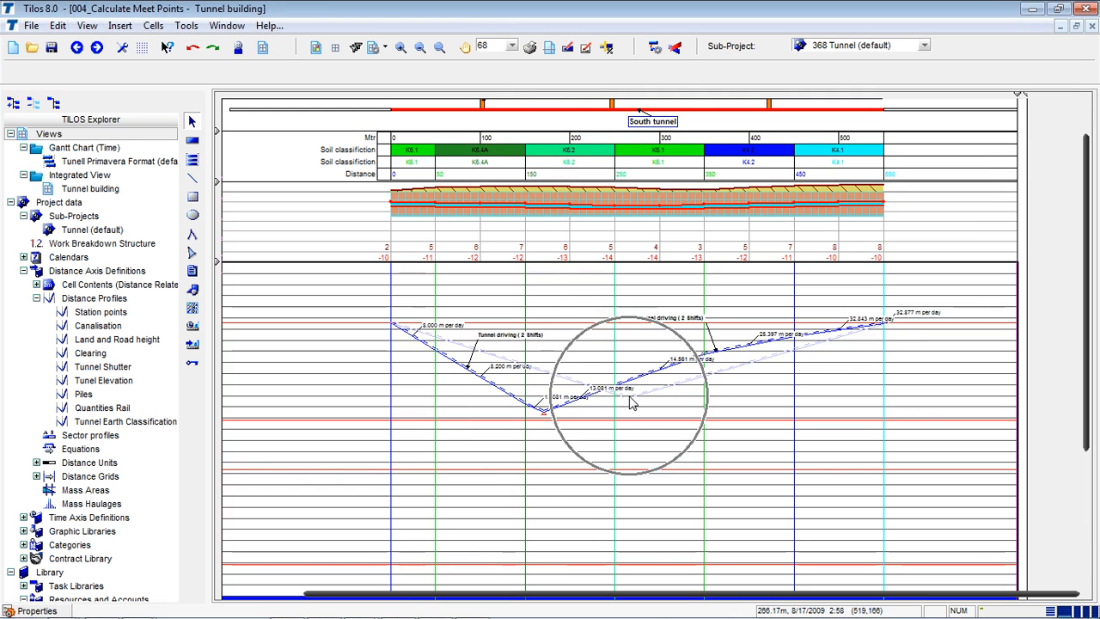
{"action": "left_click", "coordinate": [630, 152]}
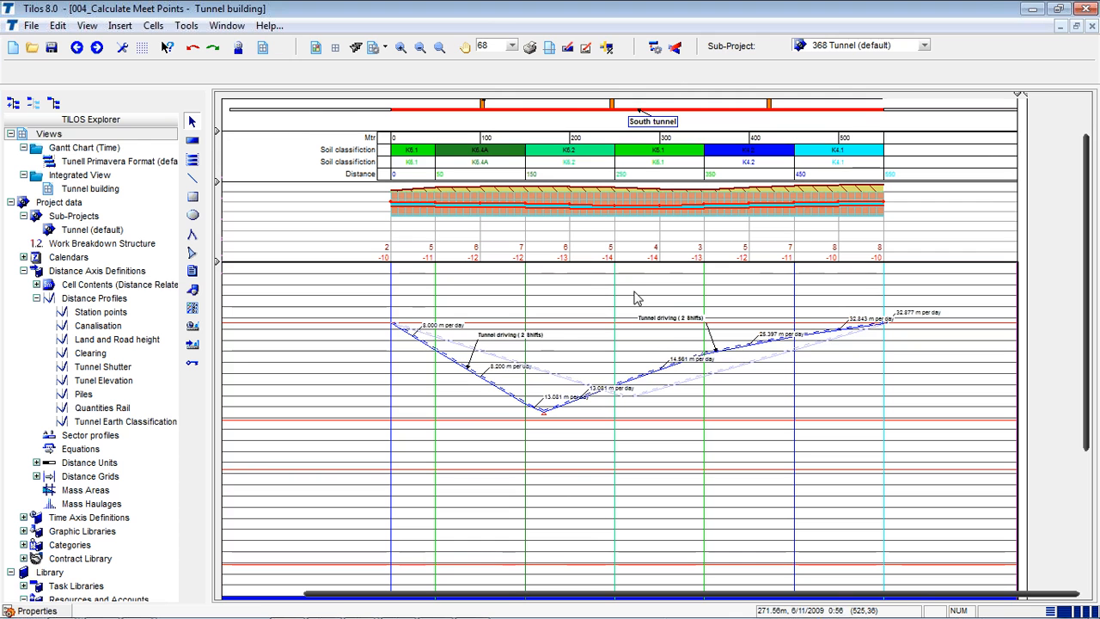
Move the Tunnel driving task that begins at distance 555 to start on 7/10/2009 and recalculate the meeting point
{"action": "left_click", "coordinate": [731, 347]}
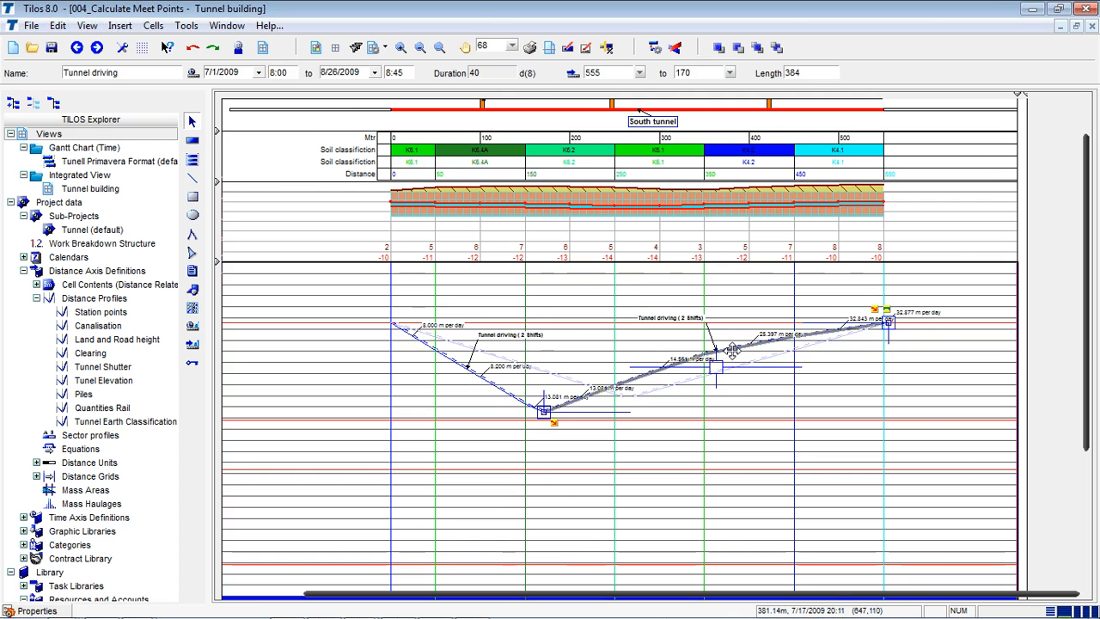
{"action": "left_click_drag", "start_coordinate": [732, 348], "coordinate": [732, 367]}
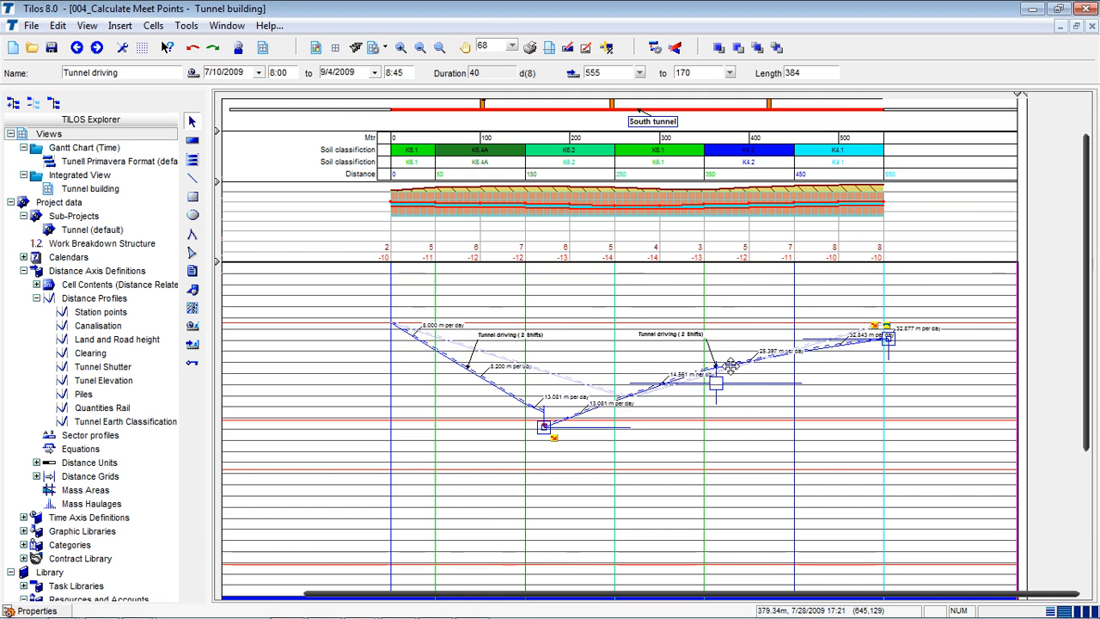
{"action": "left_click", "coordinate": [818, 458]}
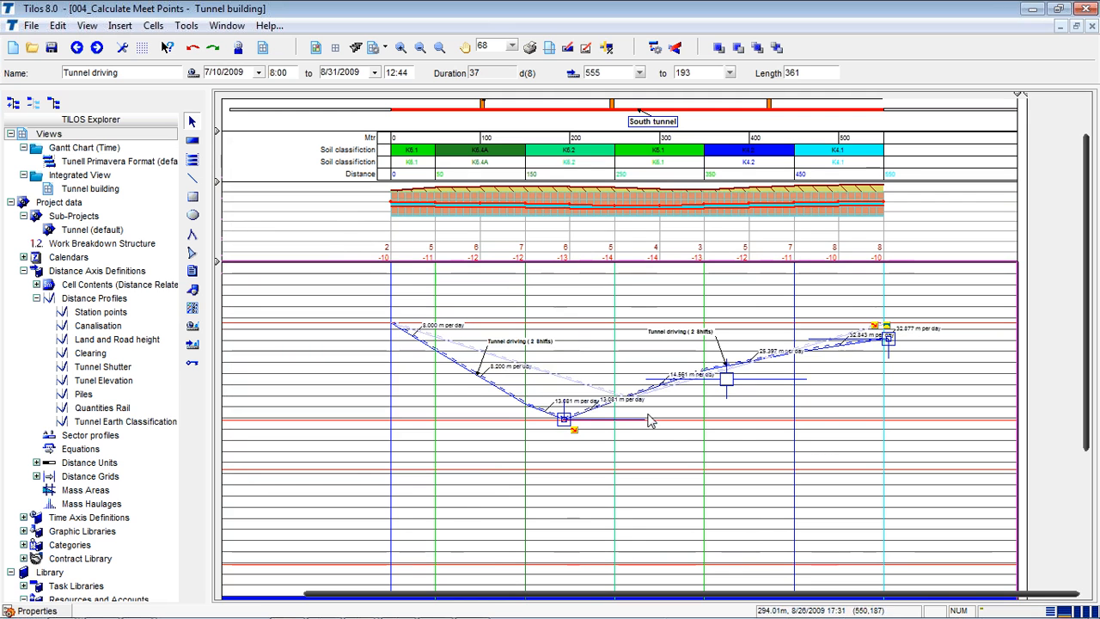
{"action": "left_click", "coordinate": [728, 383]}
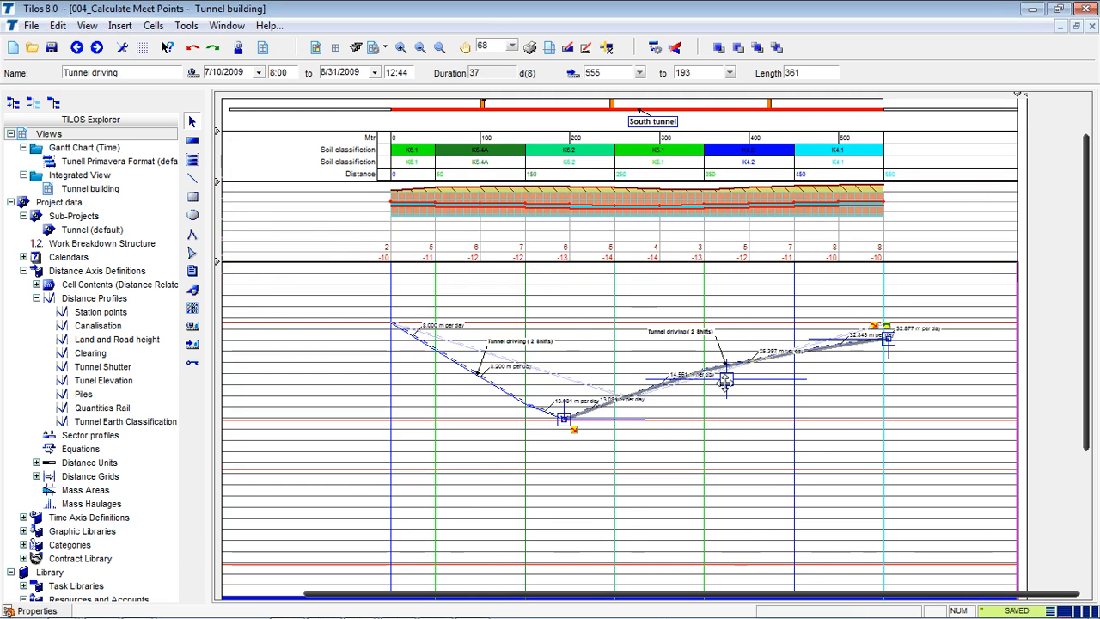
Move the Tunnel driving task beginning at distance 555 to start on 8/3/2009, and reschedule to recalculate the meeting point
{"action": "left_click_drag", "start_coordinate": [727, 383], "coordinate": [668, 415]}
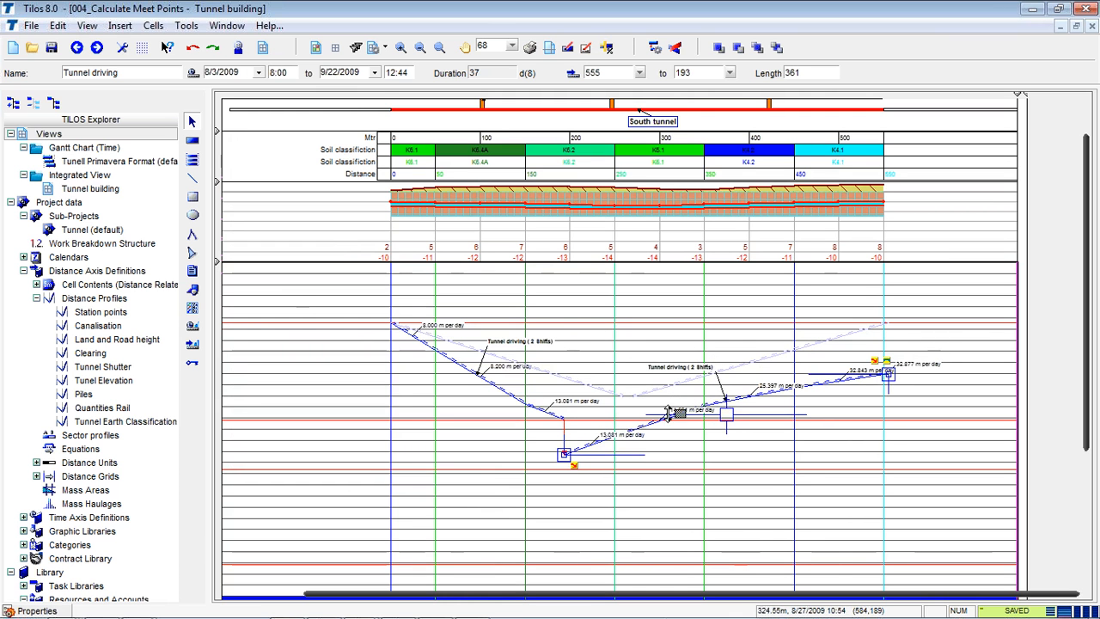
{"action": "left_click", "coordinate": [402, 421]}
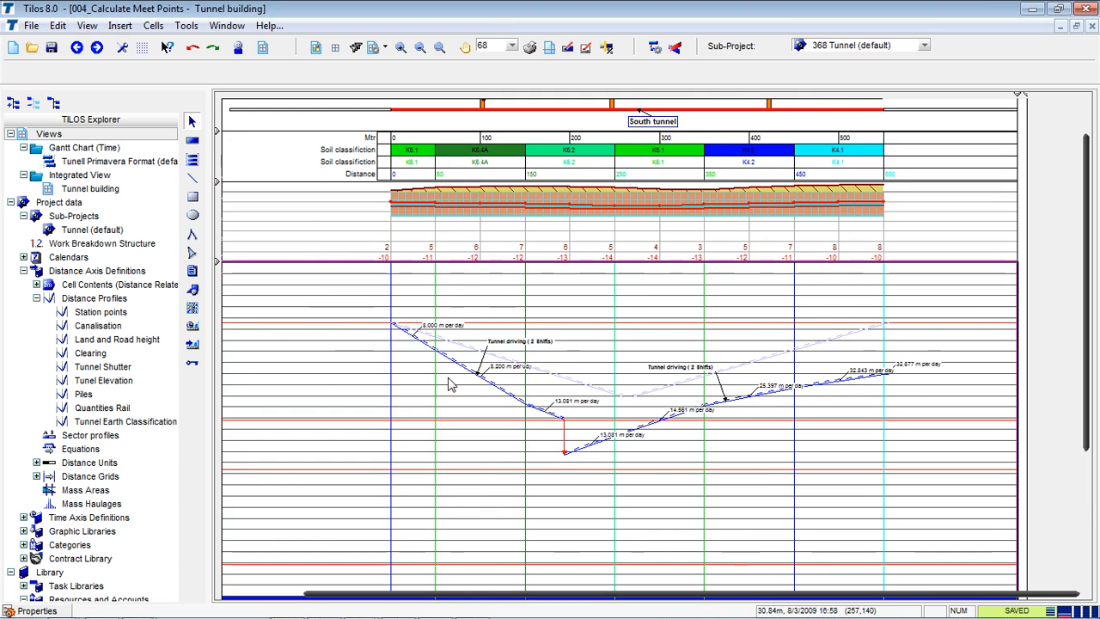
{"action": "key", "text": "F9"}
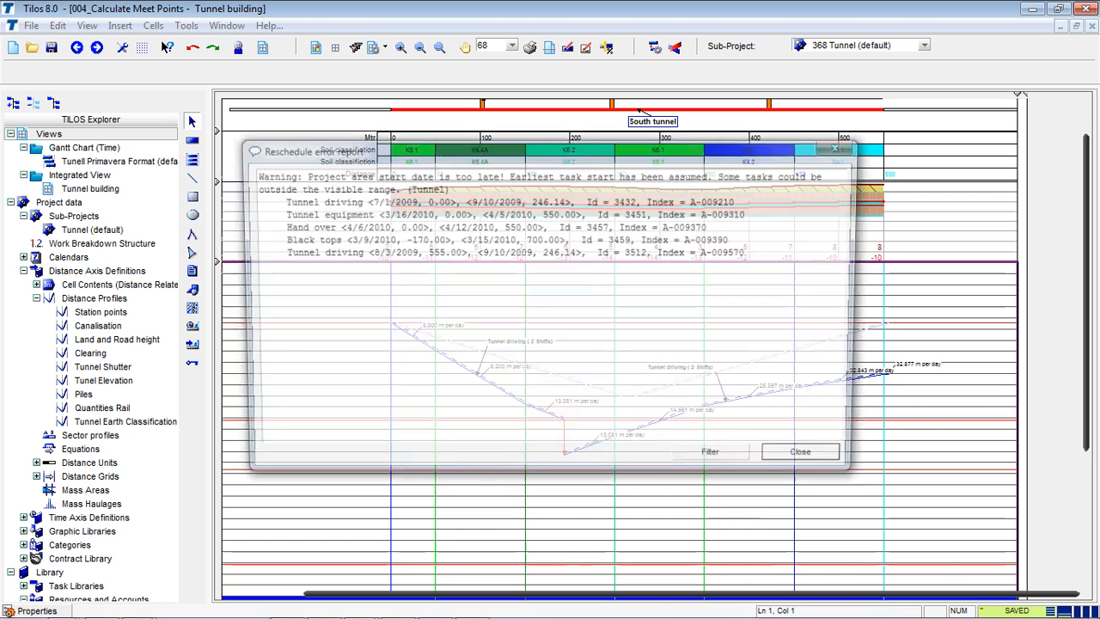
{"action": "key", "text": "Escape"}
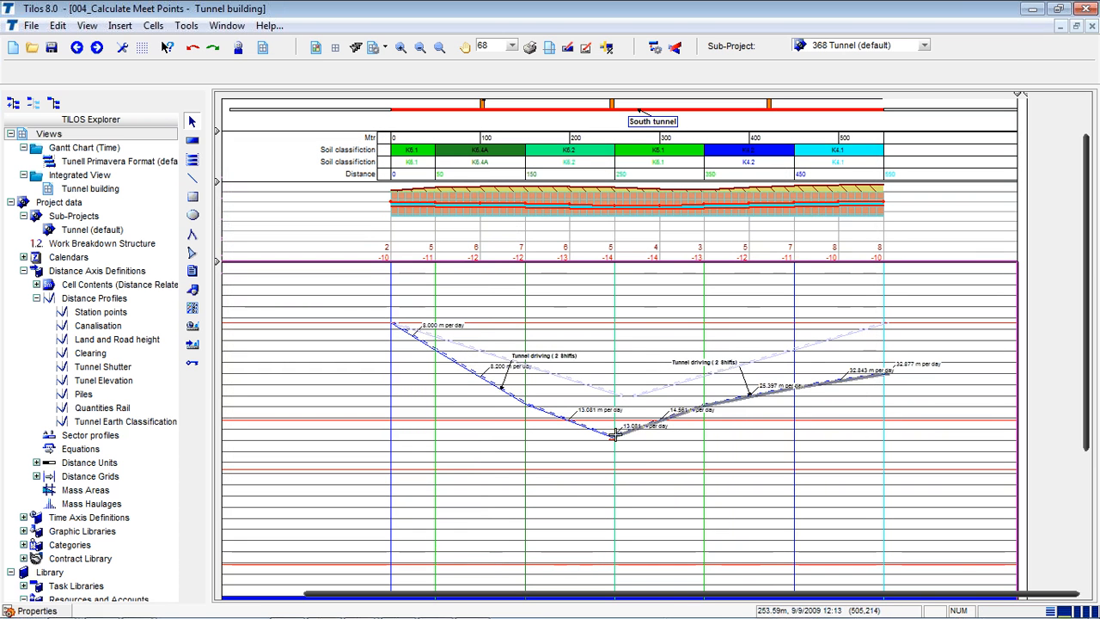
Shift the drive from distance 555 to an 8/6/2009 start and reschedule the project
{"action": "key", "text": "ctrl"}
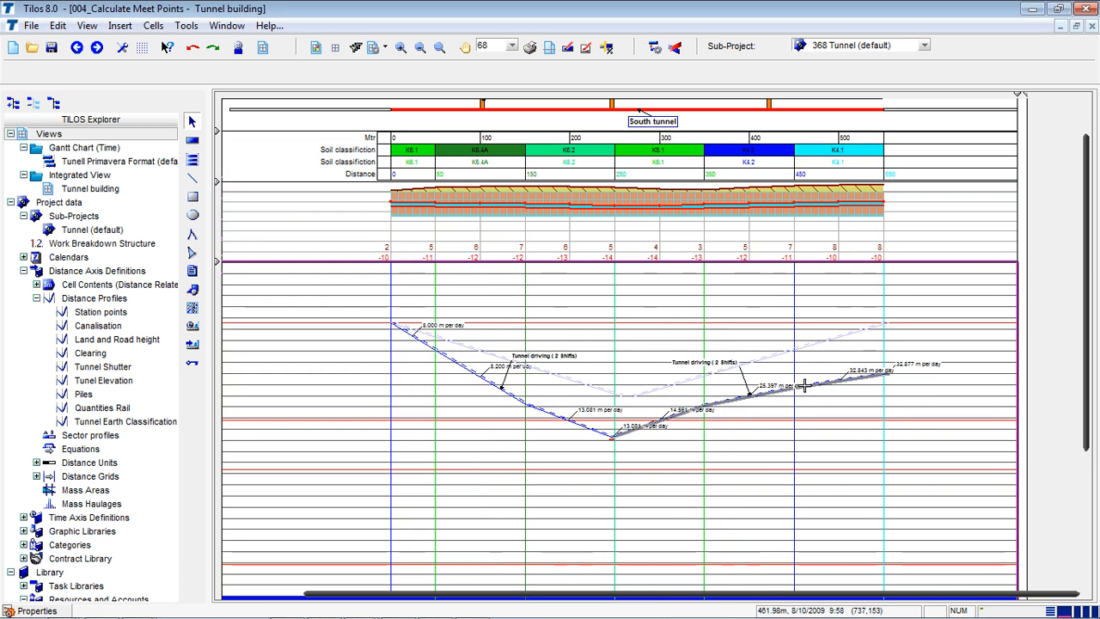
{"action": "left_click_drag", "start_coordinate": [804, 385], "coordinate": [807, 394]}
{"action": "key", "text": "Escape"}
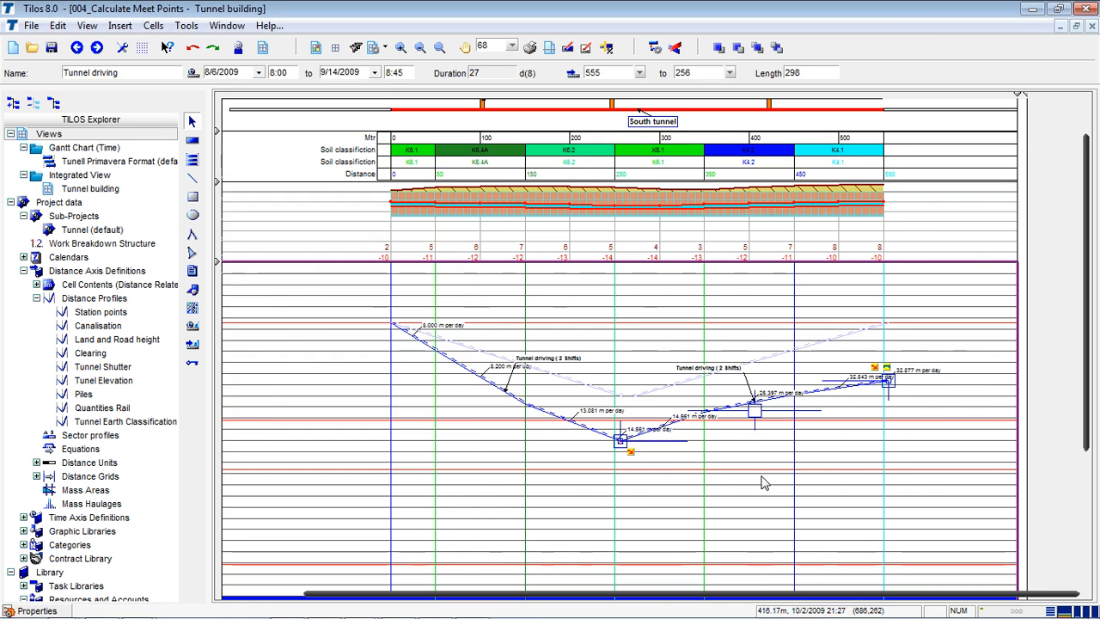
{"action": "left_click", "coordinate": [943, 396]}
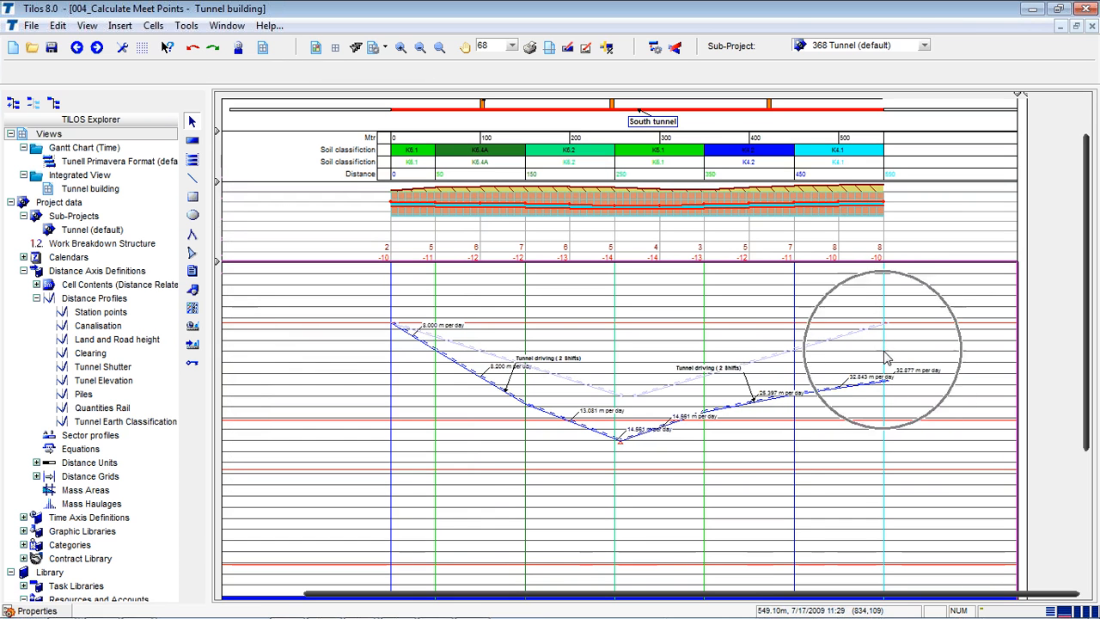
Compare the delayed start at distance 555 and the recalculated meeting point with the baseline drives
{"action": "left_click", "coordinate": [886, 381]}
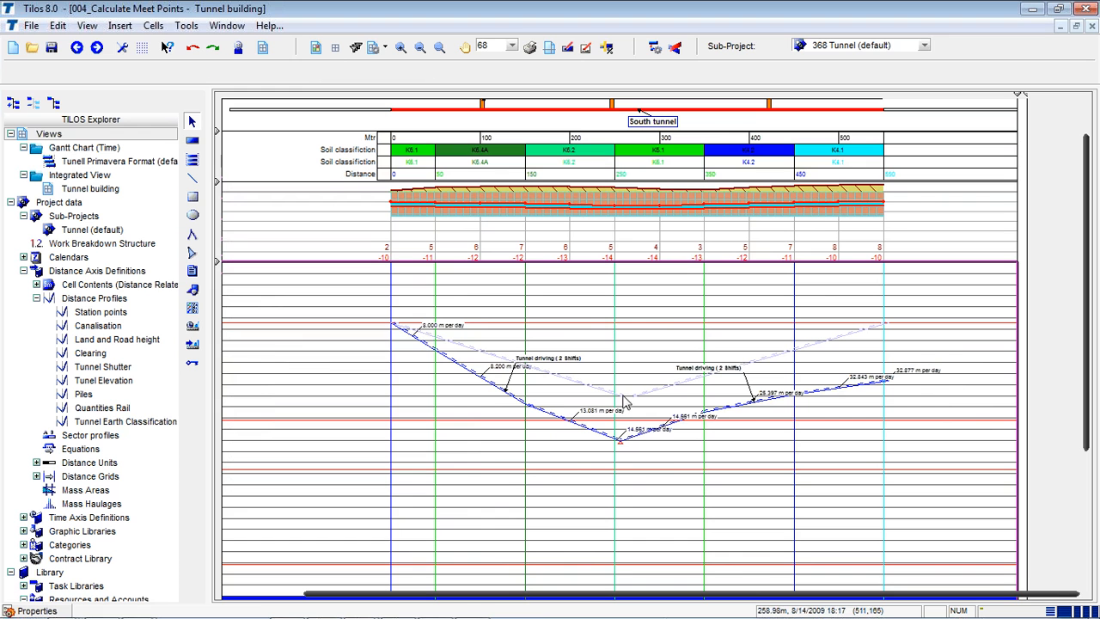
{"action": "key", "text": "ctrl"}
{"action": "key", "text": "ctrl"}
{"action": "key", "text": "ctrl"}
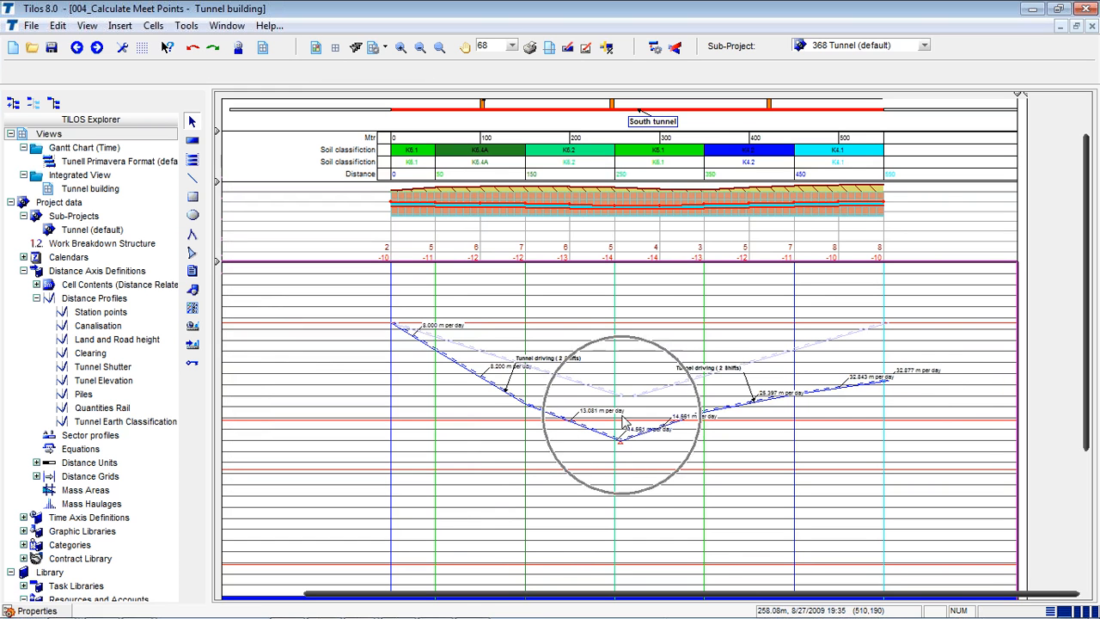
{"action": "key", "text": "ctrl"}
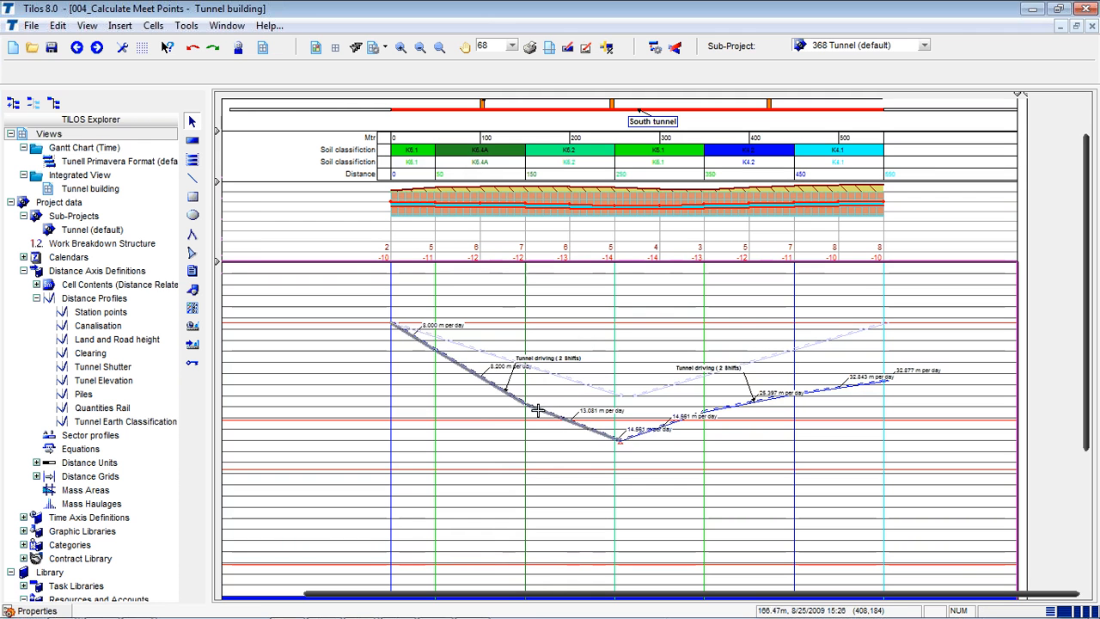
Move the Tunnel driving task beginning at distance 0 to start on 6/12/2009 and recalculate the meeting point
{"action": "key", "text": "ctrl"}
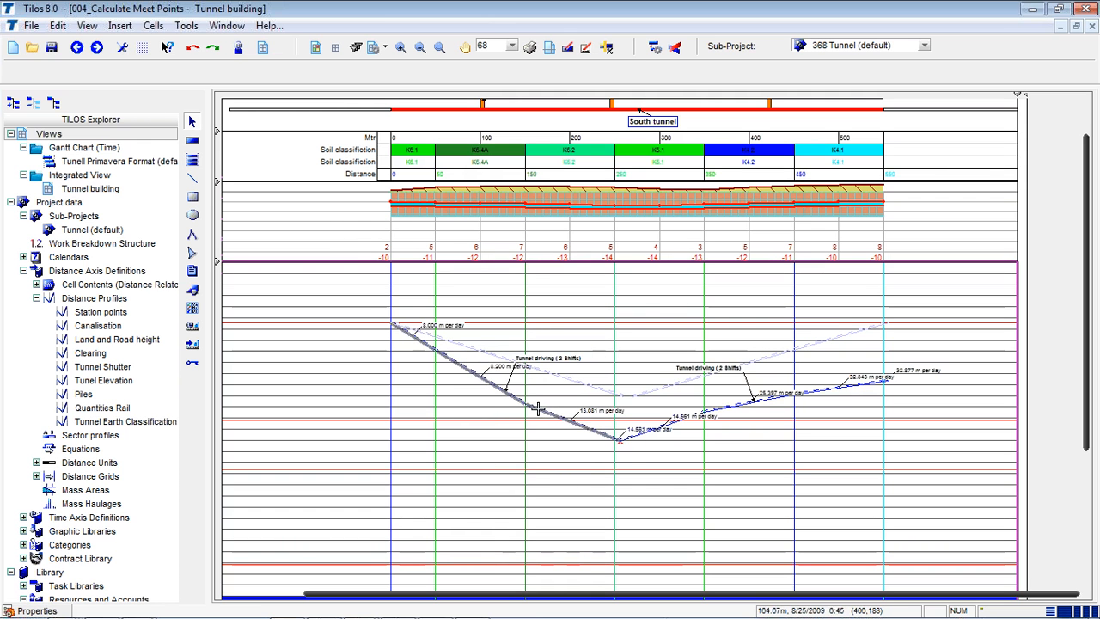
{"action": "left_click", "coordinate": [538, 410]}
{"action": "left_click_drag", "start_coordinate": [537, 410], "coordinate": [537, 381]}
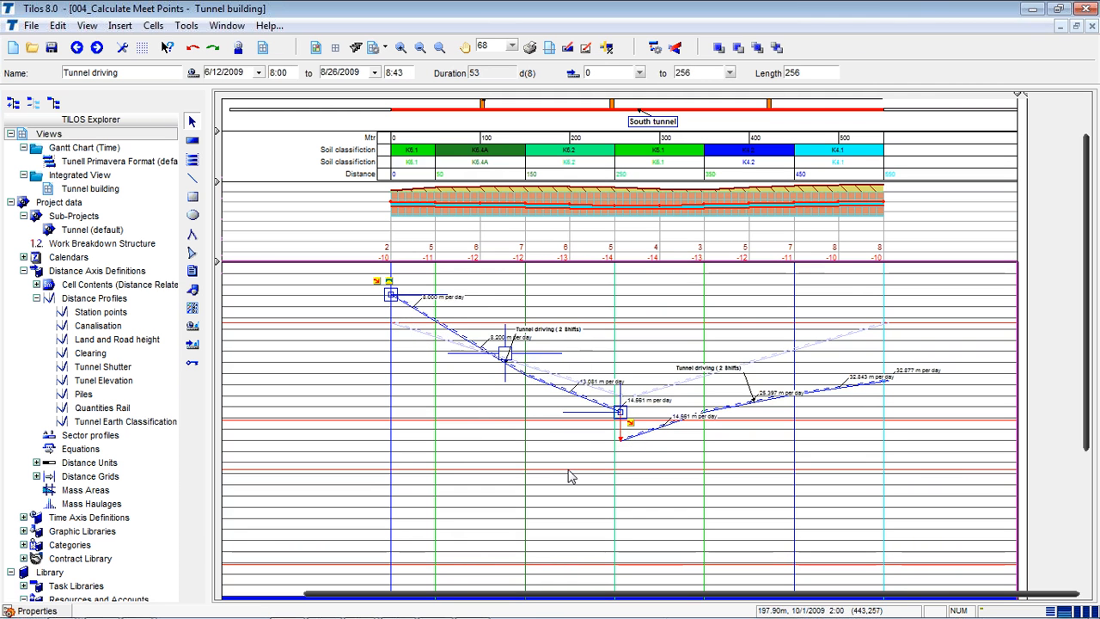
{"action": "key", "text": "F9"}
{"action": "key", "text": "Escape"}
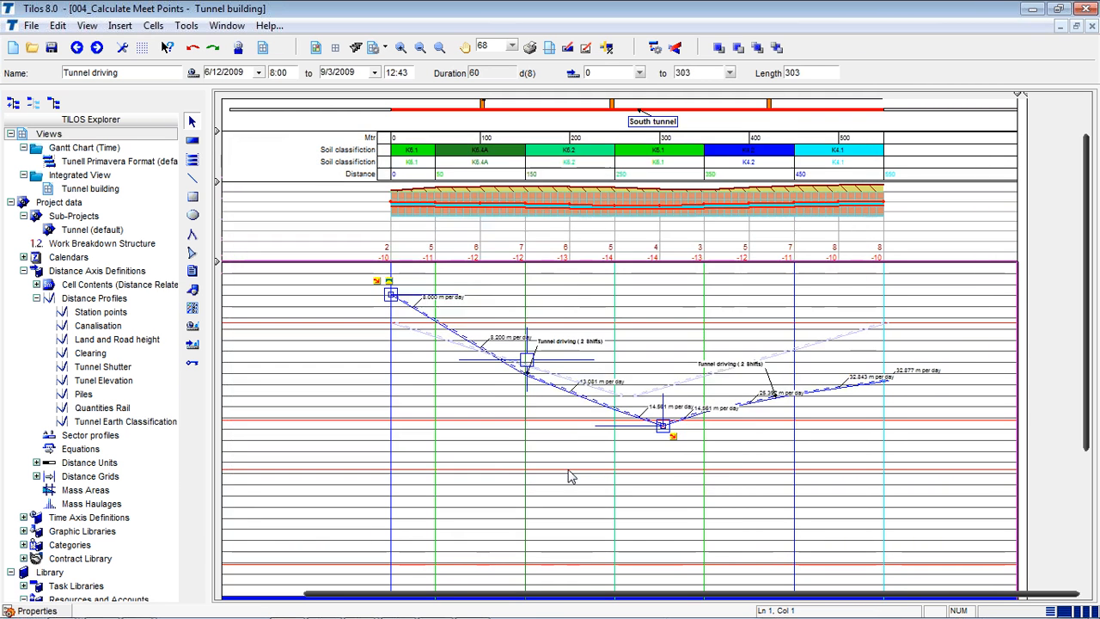
{"action": "scroll", "coordinate": [569, 470], "scroll_direction": "up", "scroll_amount": 1}
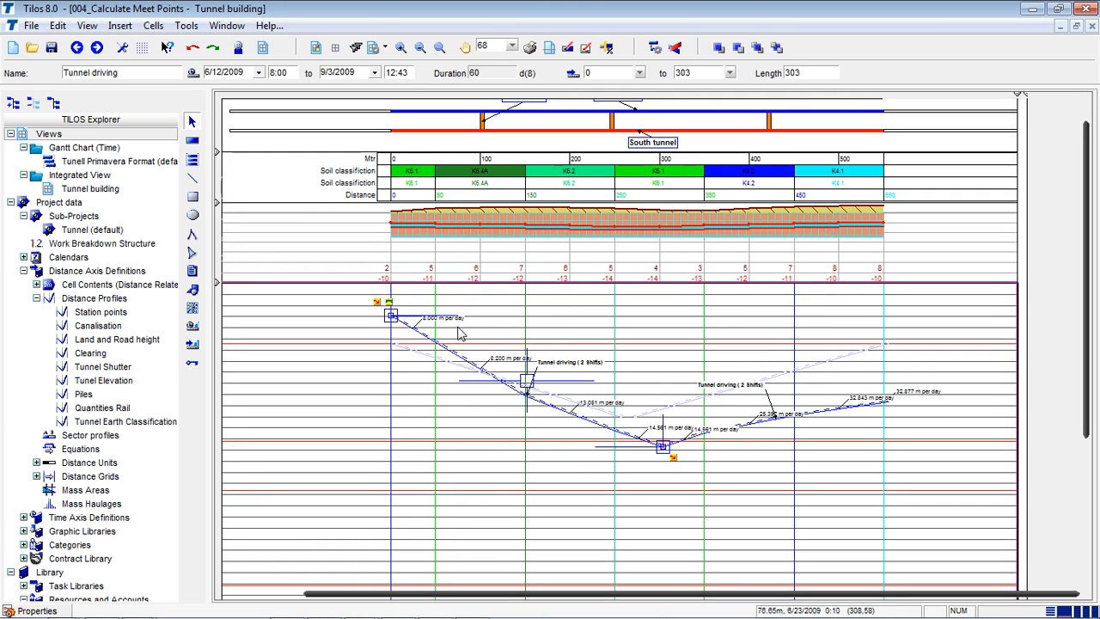
Bring the drive from distance 555 forward to start on 7/29/2009 and reschedule the project
{"action": "left_click", "coordinate": [811, 416]}
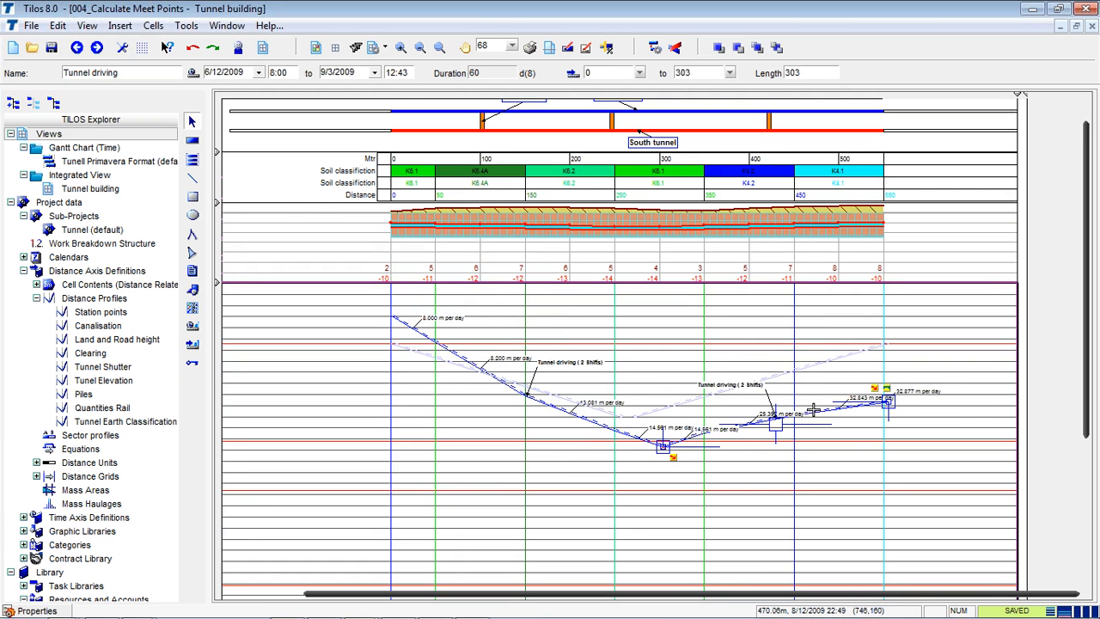
{"action": "left_click_drag", "start_coordinate": [812, 411], "coordinate": [809, 397]}
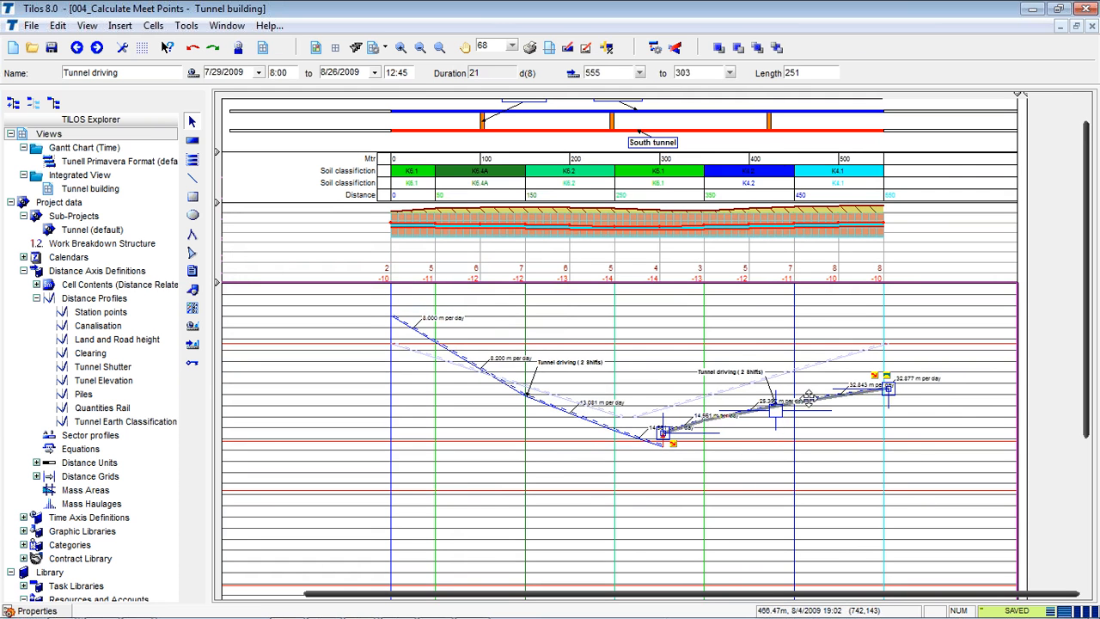
{"action": "key", "text": "F9"}
{"action": "key", "text": "Escape"}
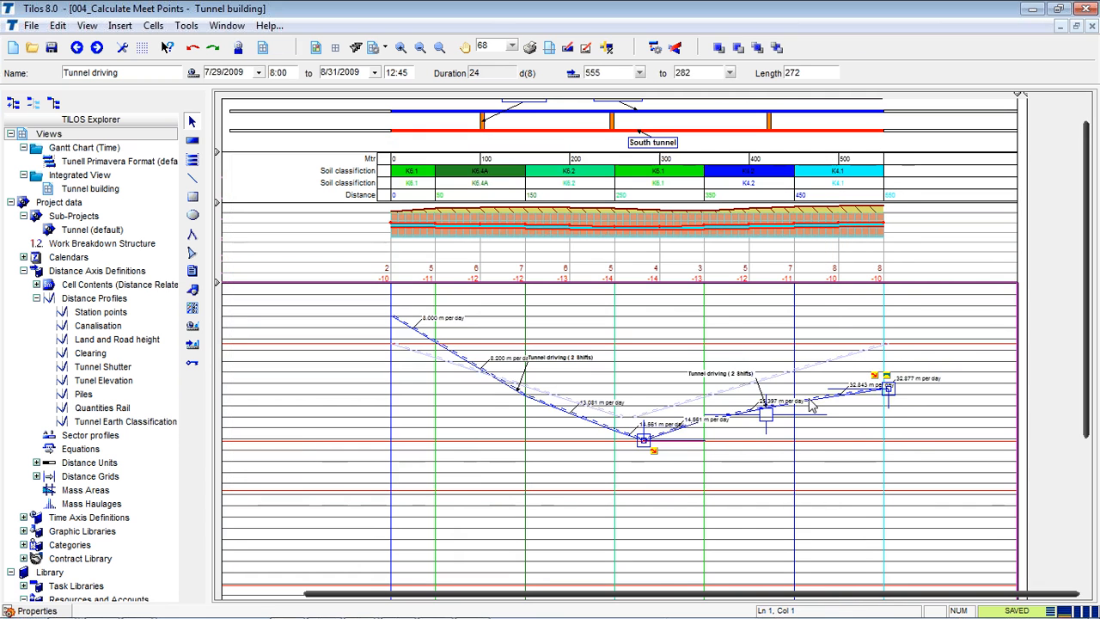
Bring the drive from distance 555 forward to a 7/23/2009 start and recalculate the meeting point
{"action": "left_click_drag", "start_coordinate": [814, 398], "coordinate": [814, 389]}
{"action": "key", "text": "F9"}
{"action": "key", "text": "Escape"}
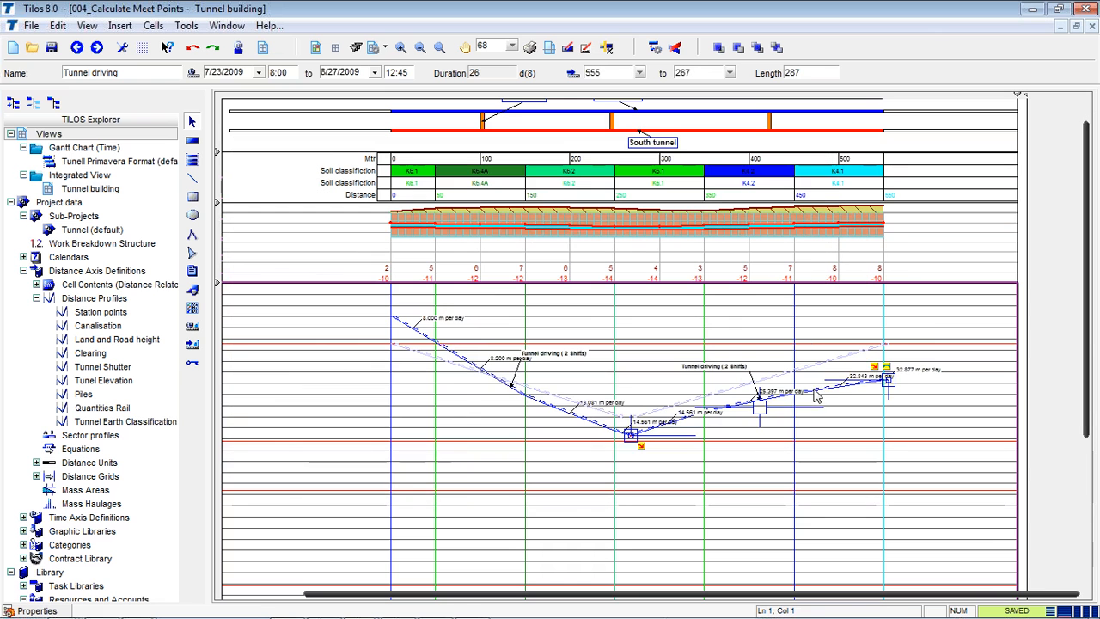
Move the drive beginning at distance 0 earlier to start on 6/4/2009 and reschedule the project
{"action": "left_click", "coordinate": [527, 394]}
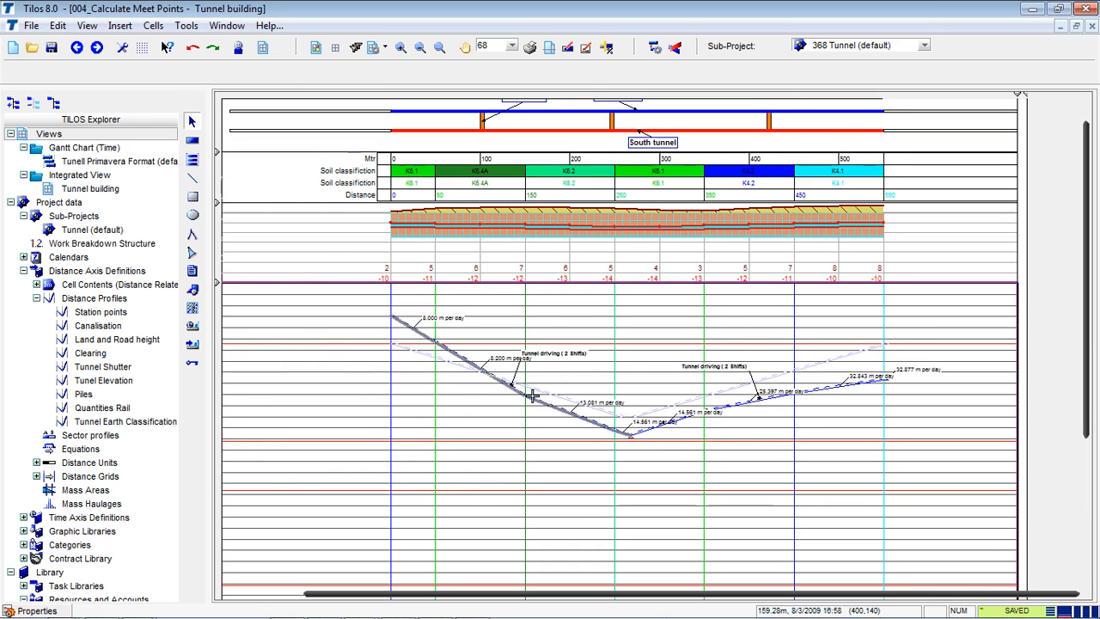
{"action": "left_click", "coordinate": [512, 377]}
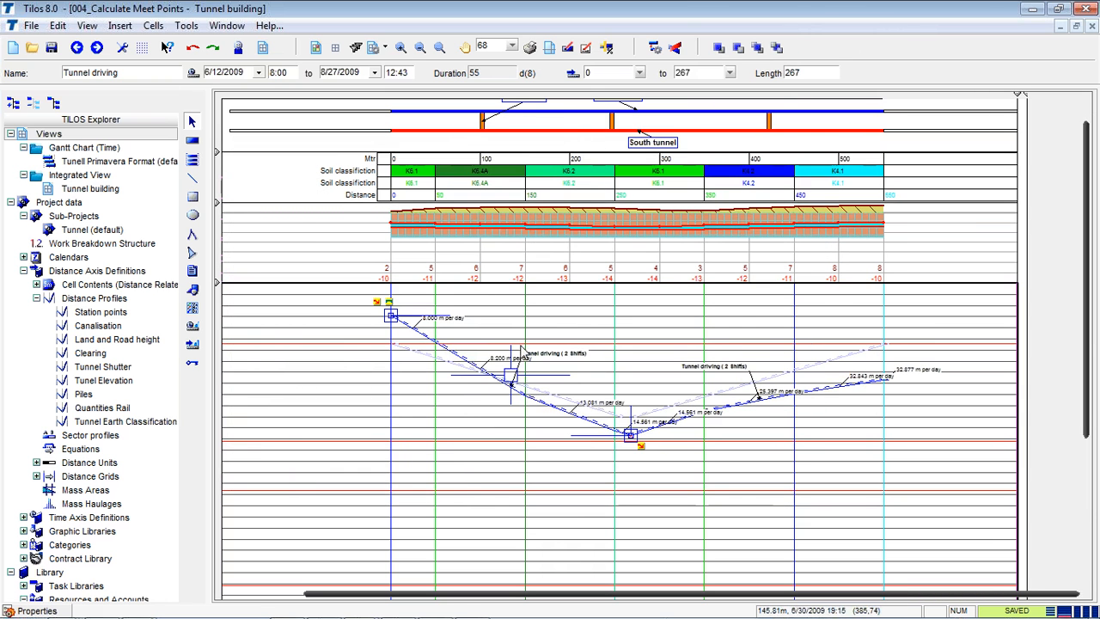
{"action": "left_click_drag", "start_coordinate": [511, 376], "coordinate": [511, 362]}
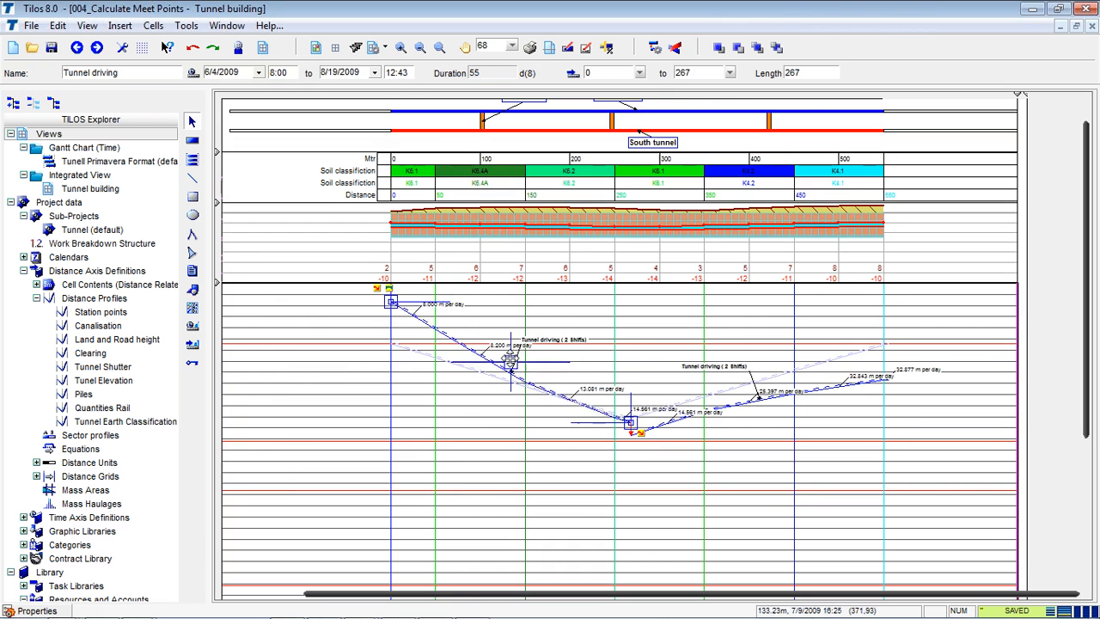
{"action": "double_click", "coordinate": [521, 346]}
{"action": "key", "text": "Return"}
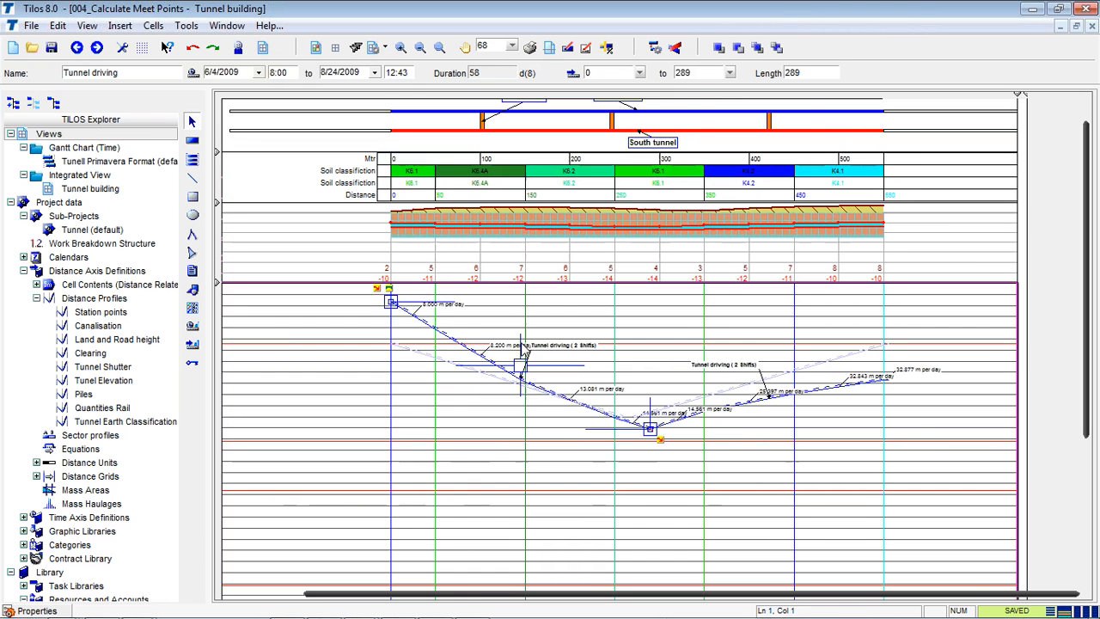
Move the drive from distance 555 to start on 7/15/2009, recalculate the meeting point and deselect the task
{"action": "left_click_drag", "start_coordinate": [831, 389], "coordinate": [832, 374]}
{"action": "key", "text": "F9"}
{"action": "key", "text": "Return"}
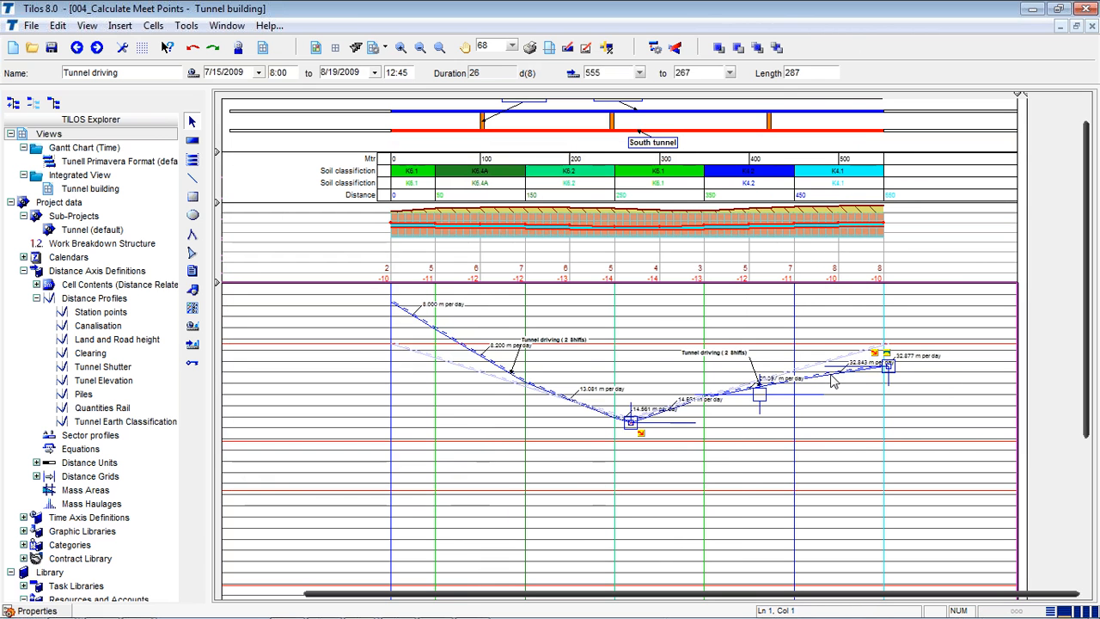
{"action": "left_click", "coordinate": [492, 444]}
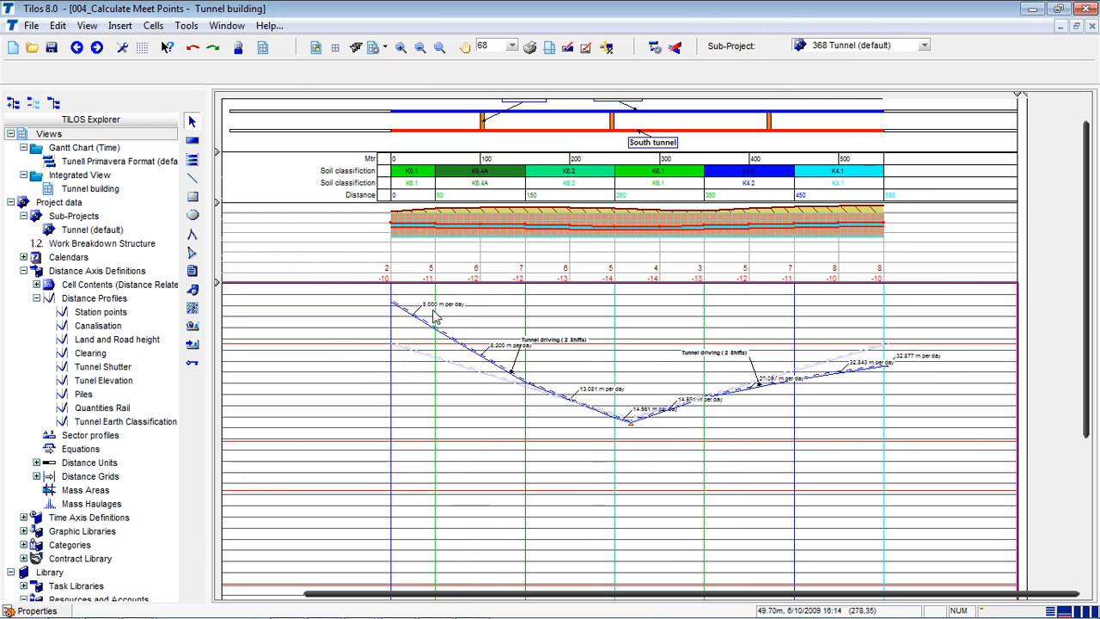